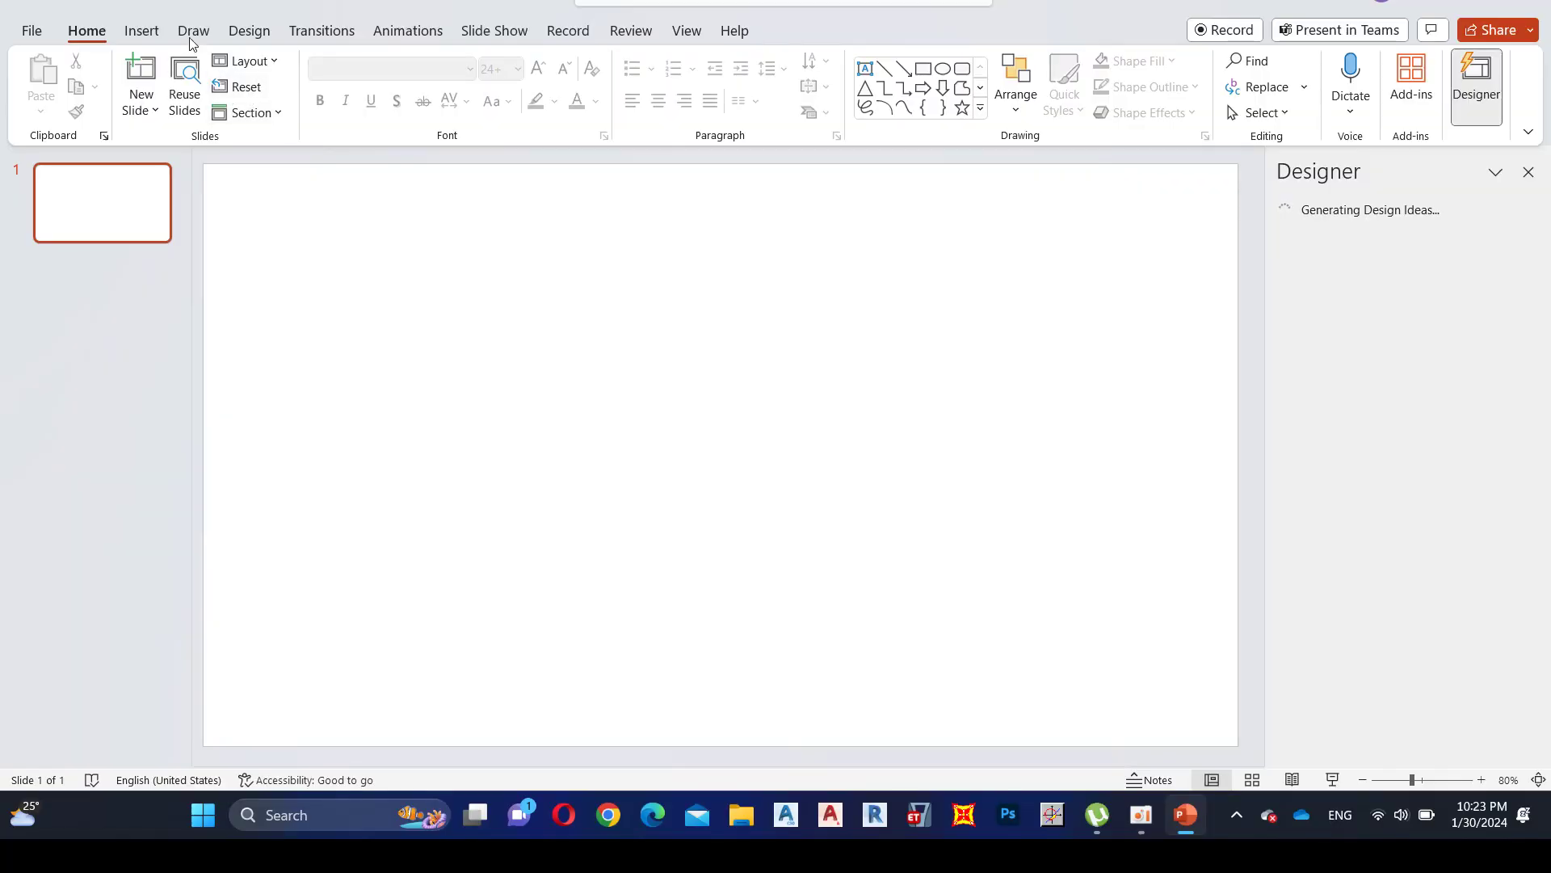
- Close the design suggestions and insert the black-and-white portrait picture from the Downloads folder onto the blank slide
click(153, 30)
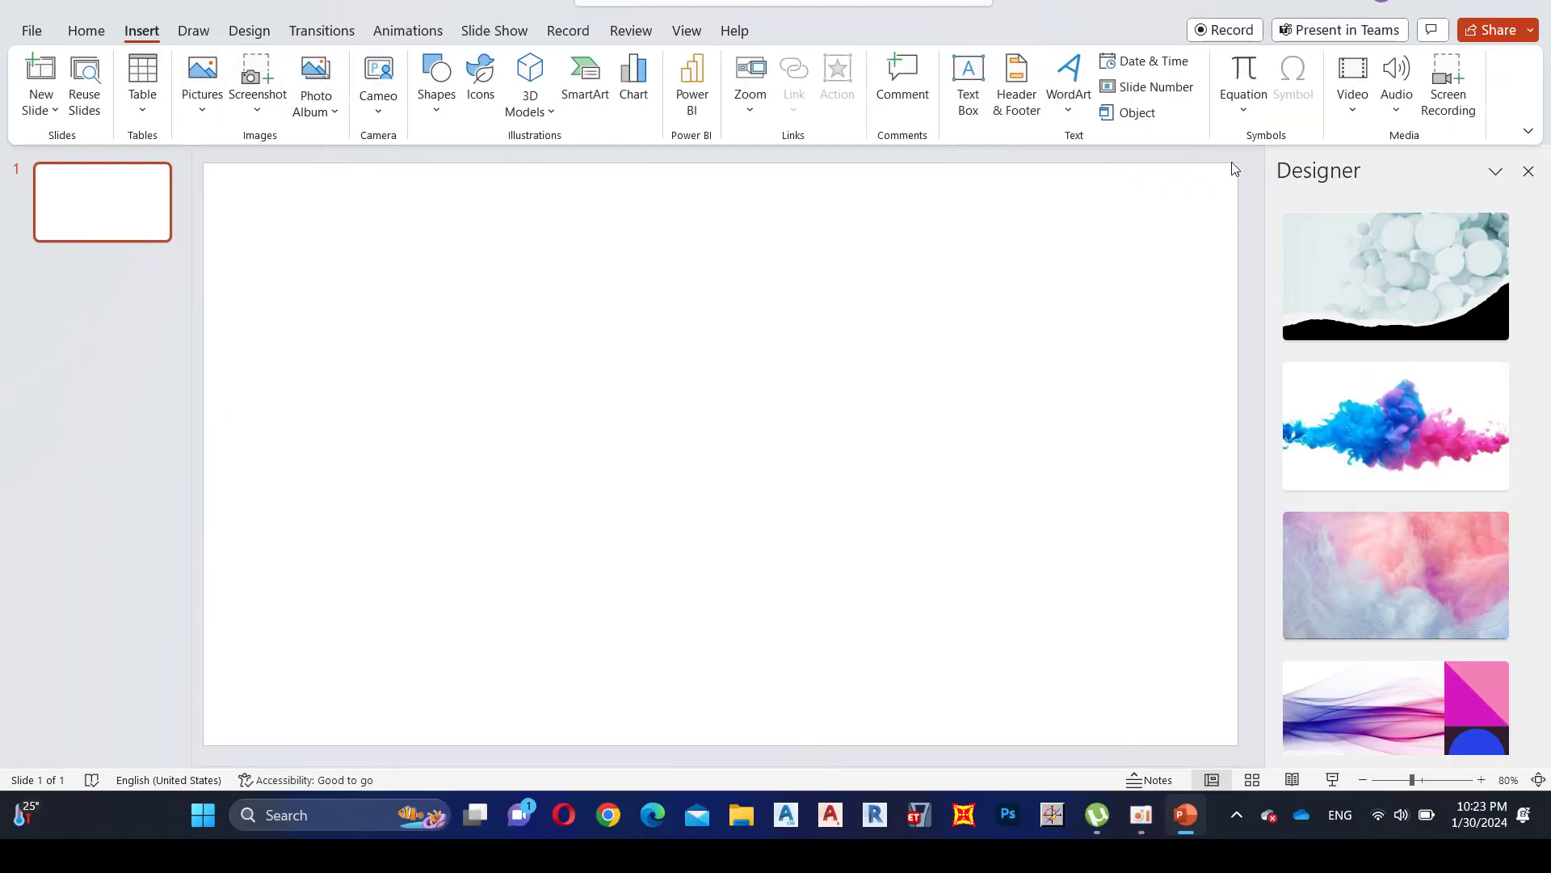
click(1527, 171)
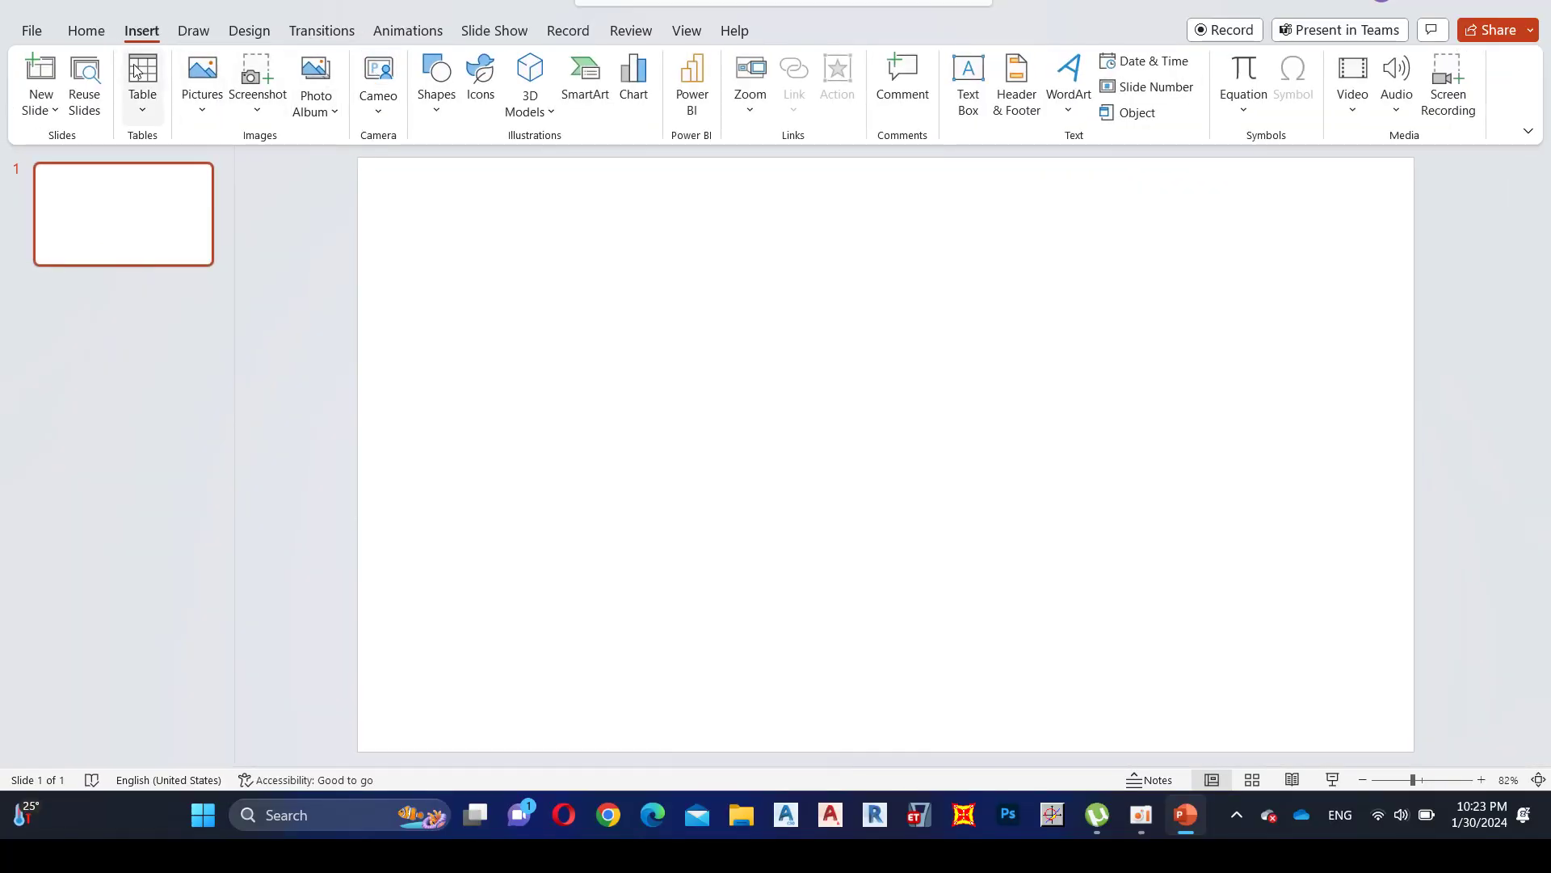
click(206, 83)
click(245, 168)
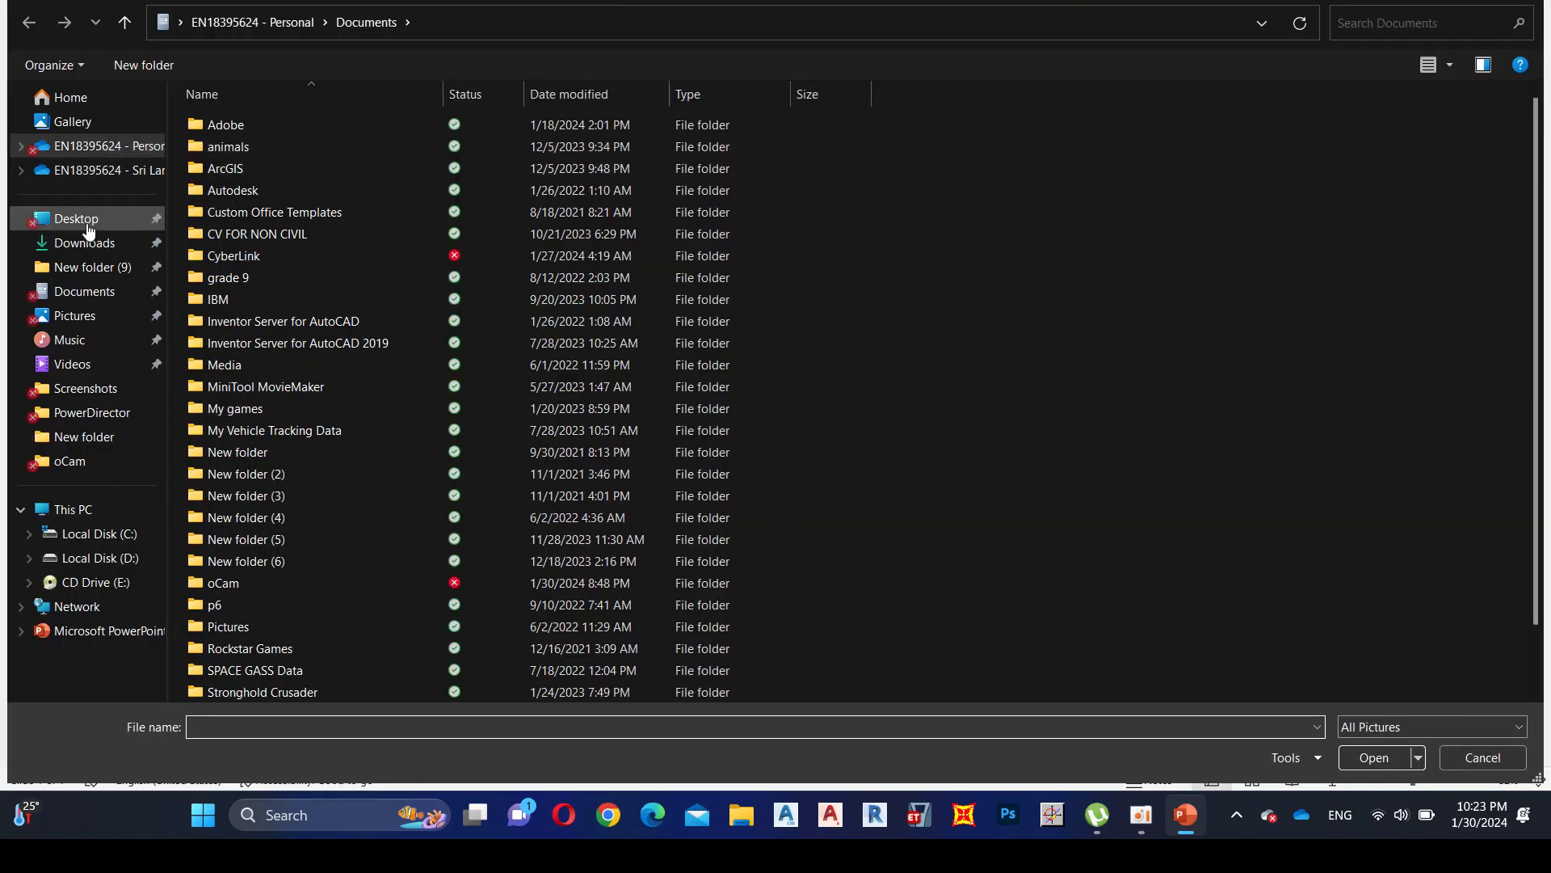
click(97, 250)
double_click(257, 197)
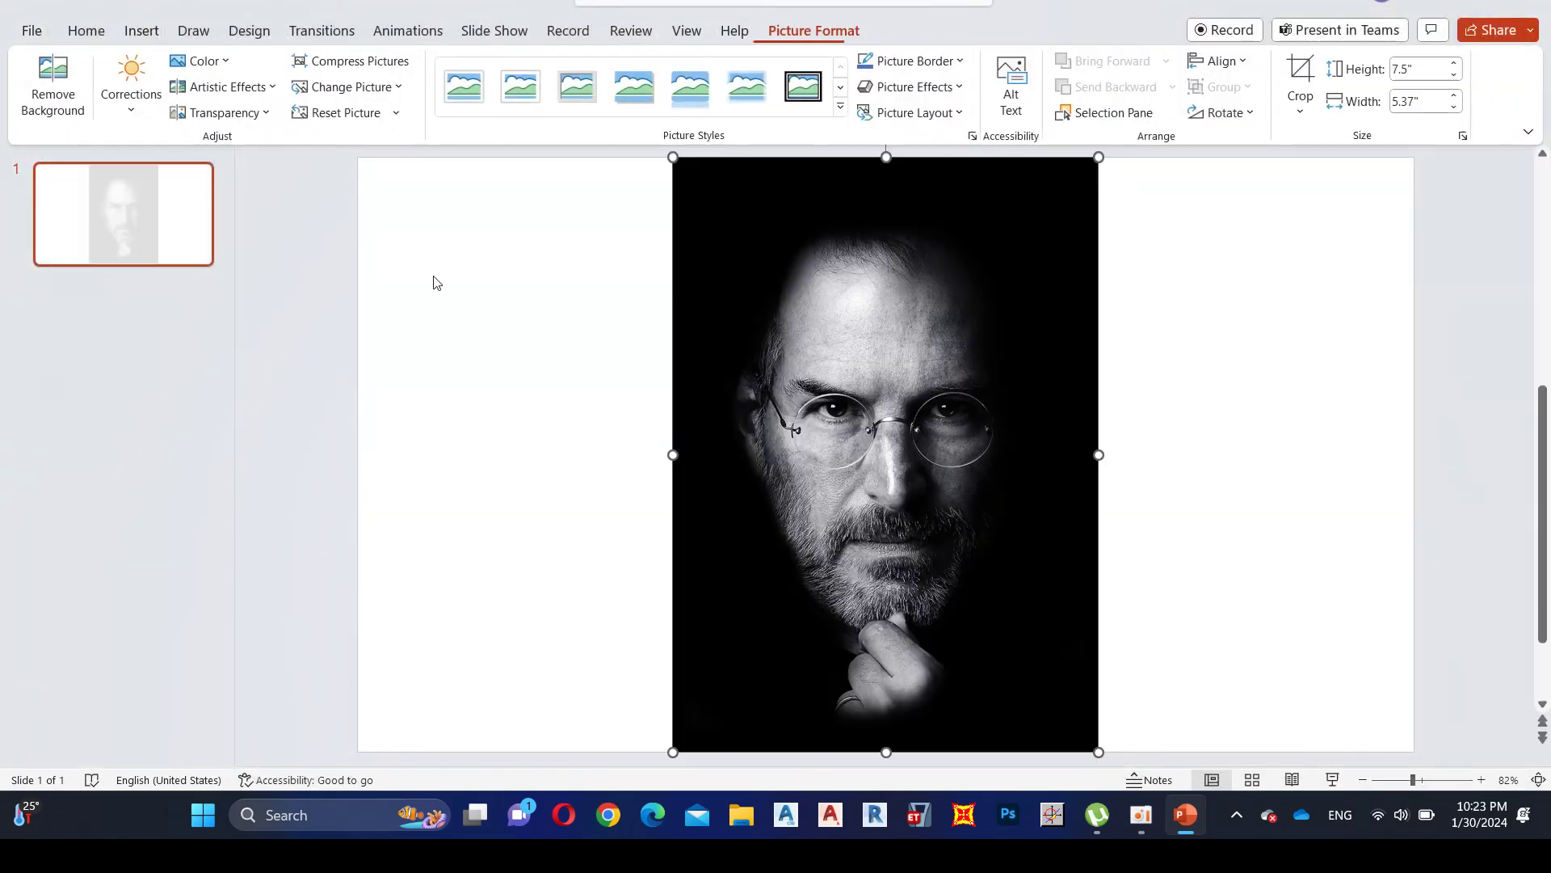
- Draw a rectangle 7.5" high and 5.37" wide that exactly covers the portrait picture
click(141, 30)
click(437, 78)
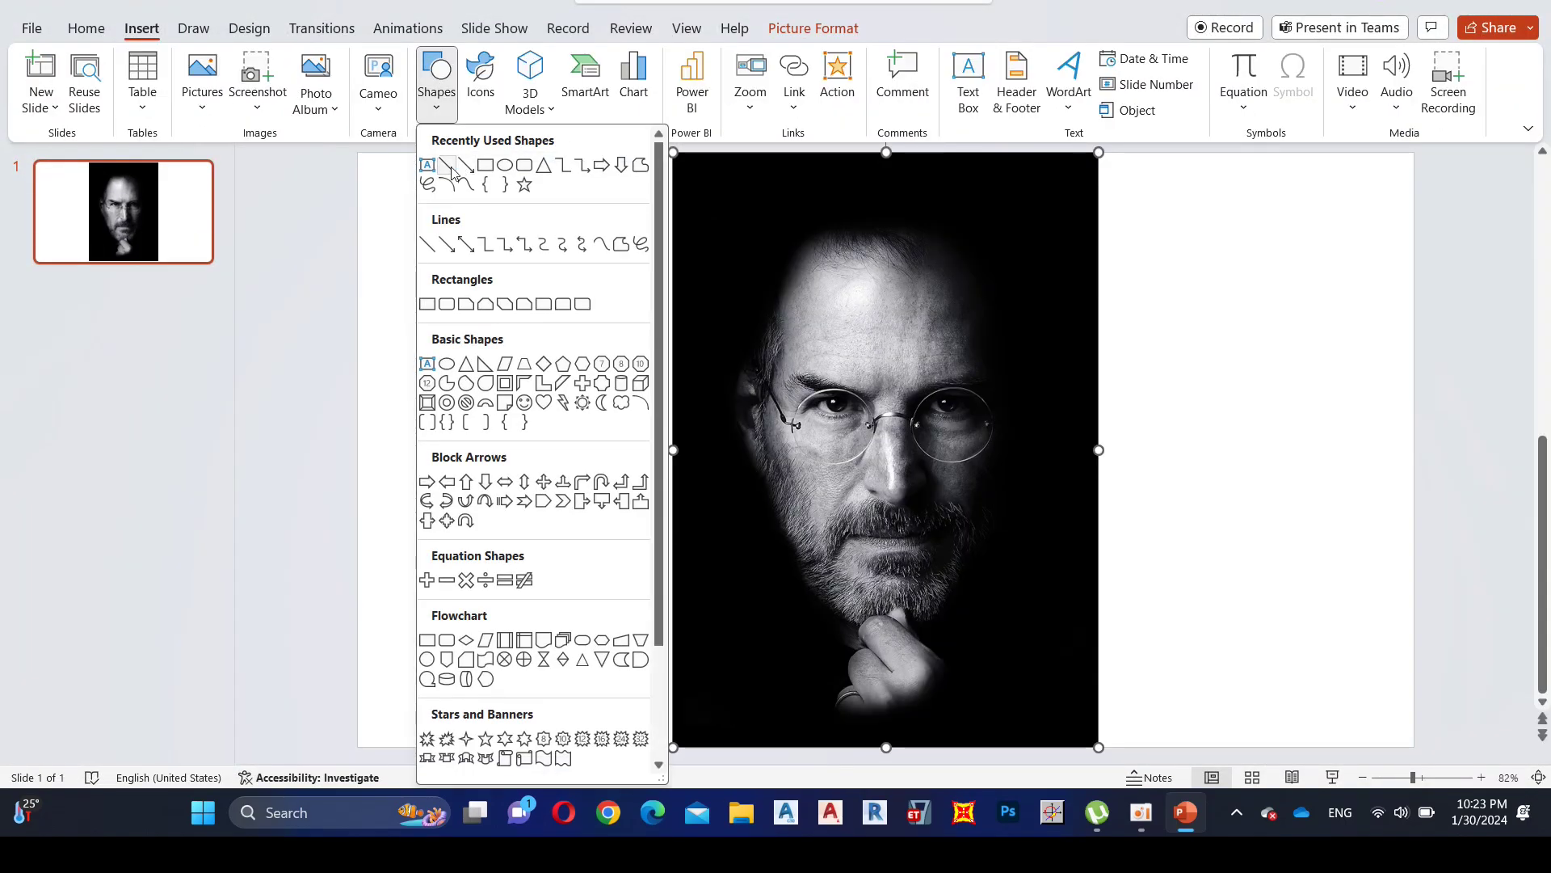
click(484, 165)
drag(674, 152, 1099, 748)
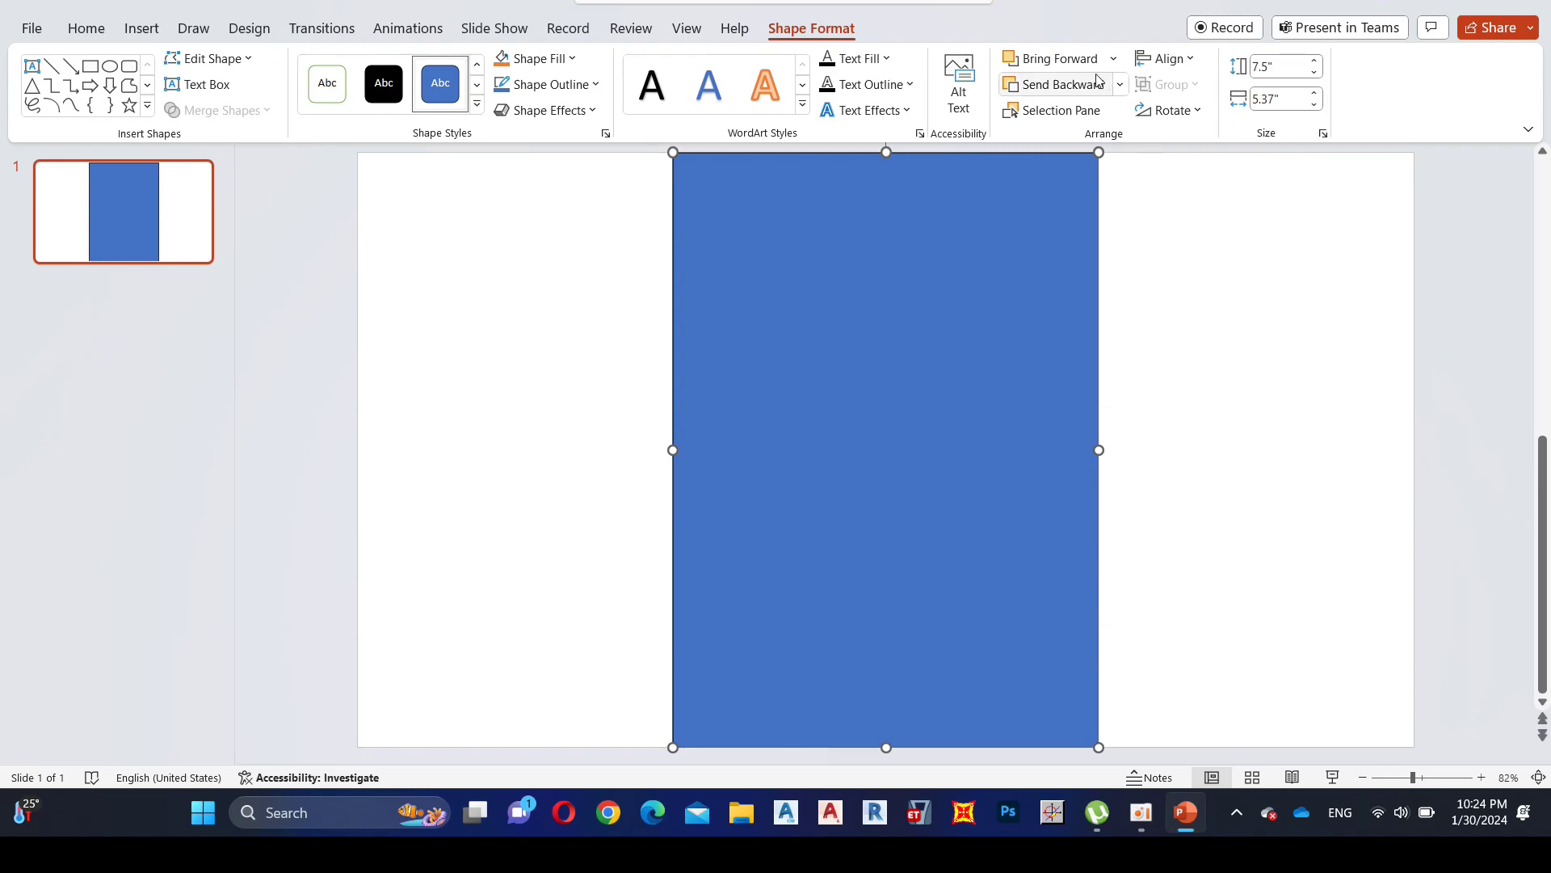
- Delete the portrait picture behind the blue rectangle, keeping the rectangle in the picture's place
drag(872, 375, 834, 404)
click(703, 336)
key(Delete)
- Remove the rectangle's outline and fill it with light gray
click(811, 28)
click(575, 91)
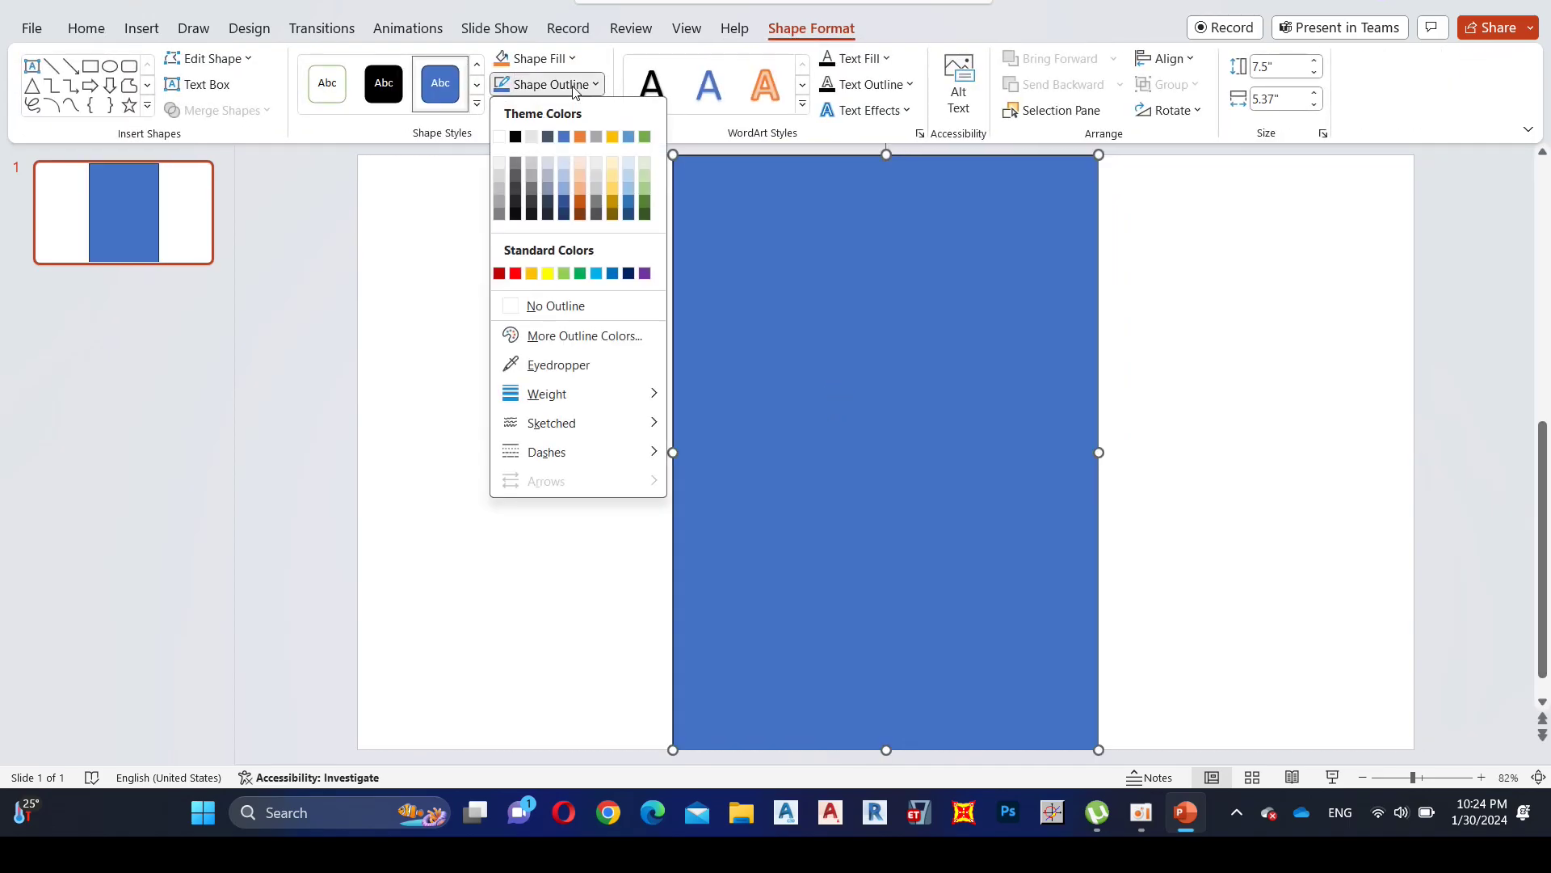
click(564, 305)
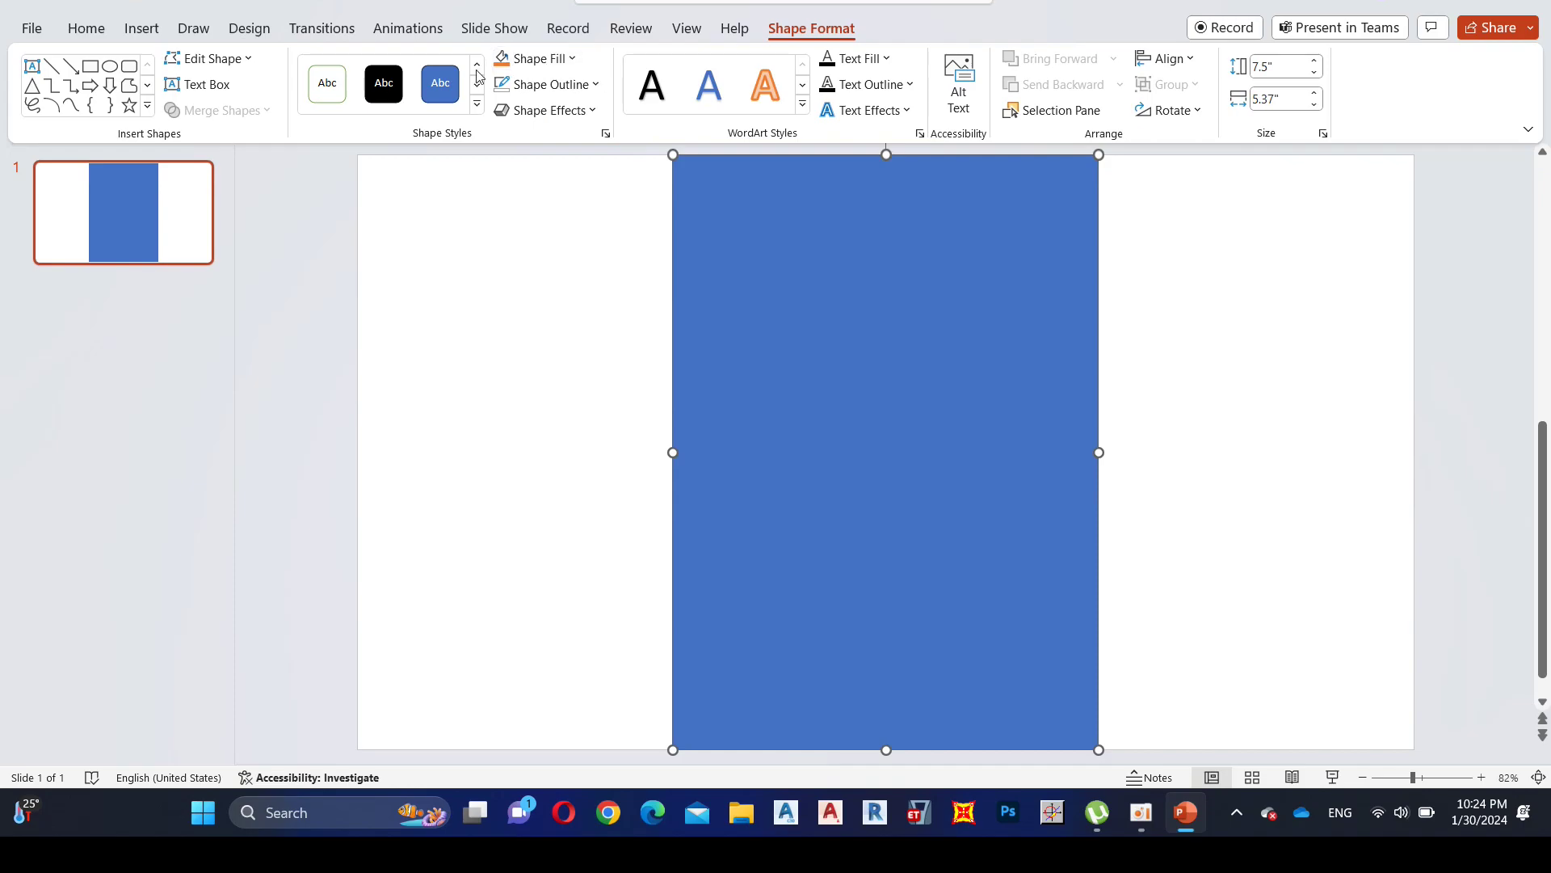
click(561, 59)
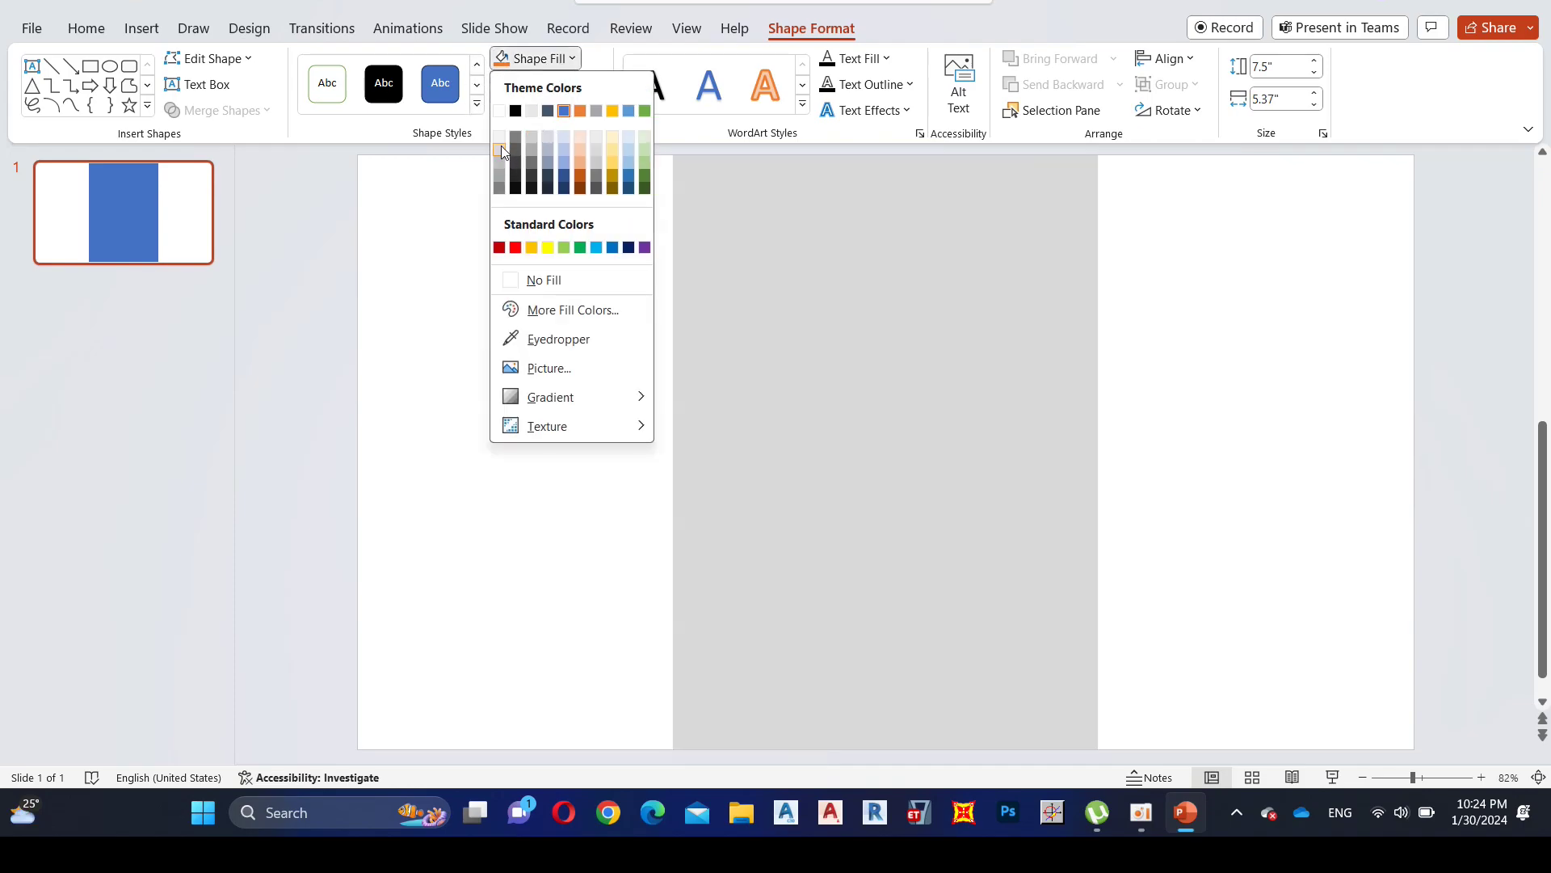
click(501, 146)
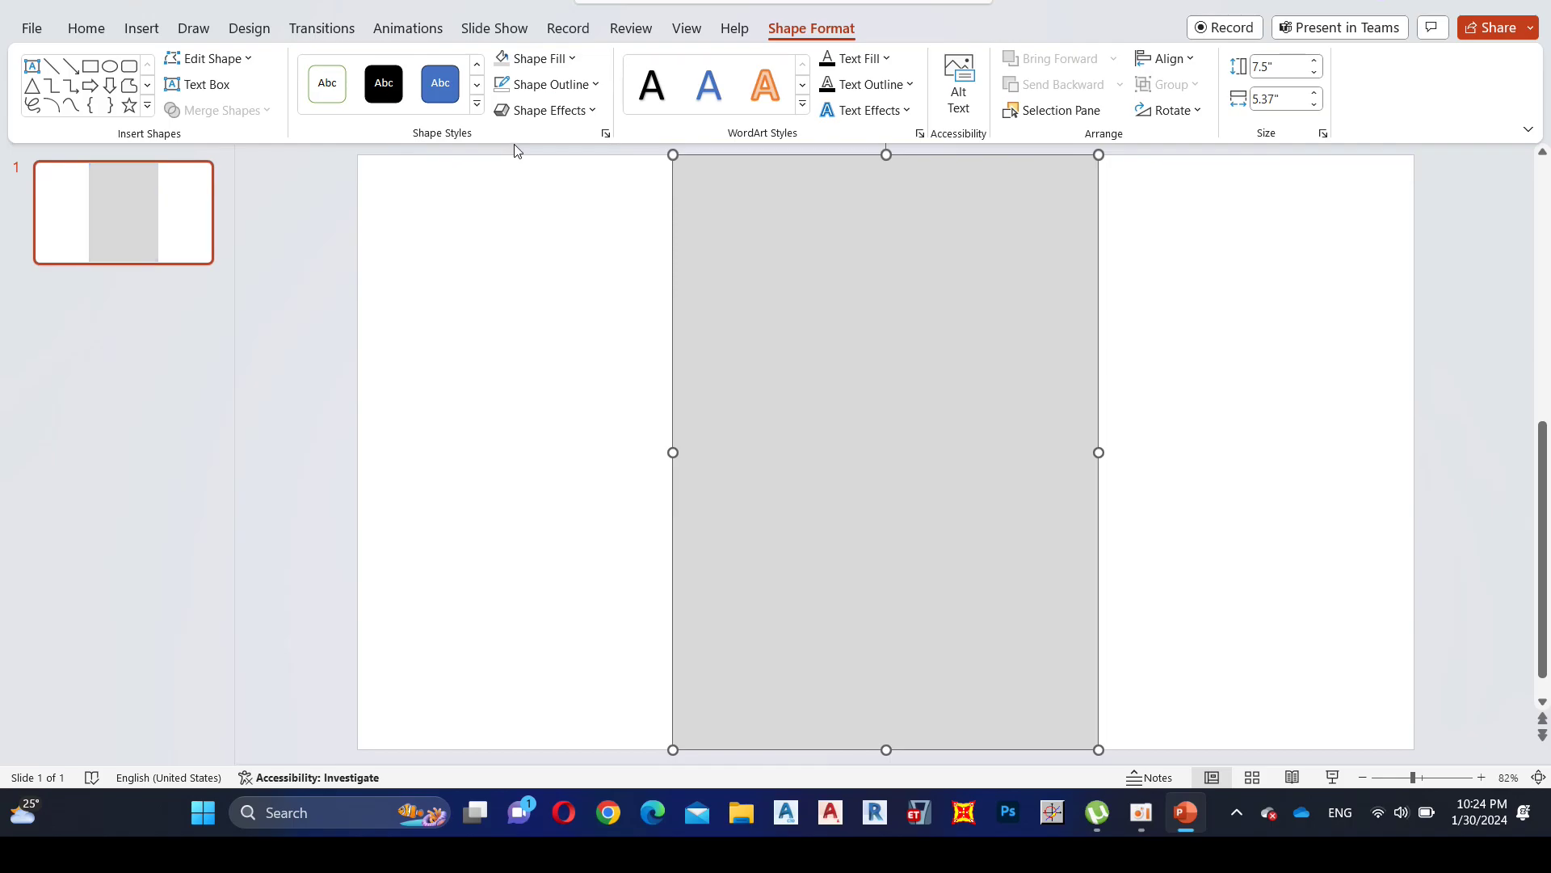
- Tile the upper part of the gray rectangle with blue rectangles of varied sizes, separated by narrow gaps
key(alt+n)
click(436, 80)
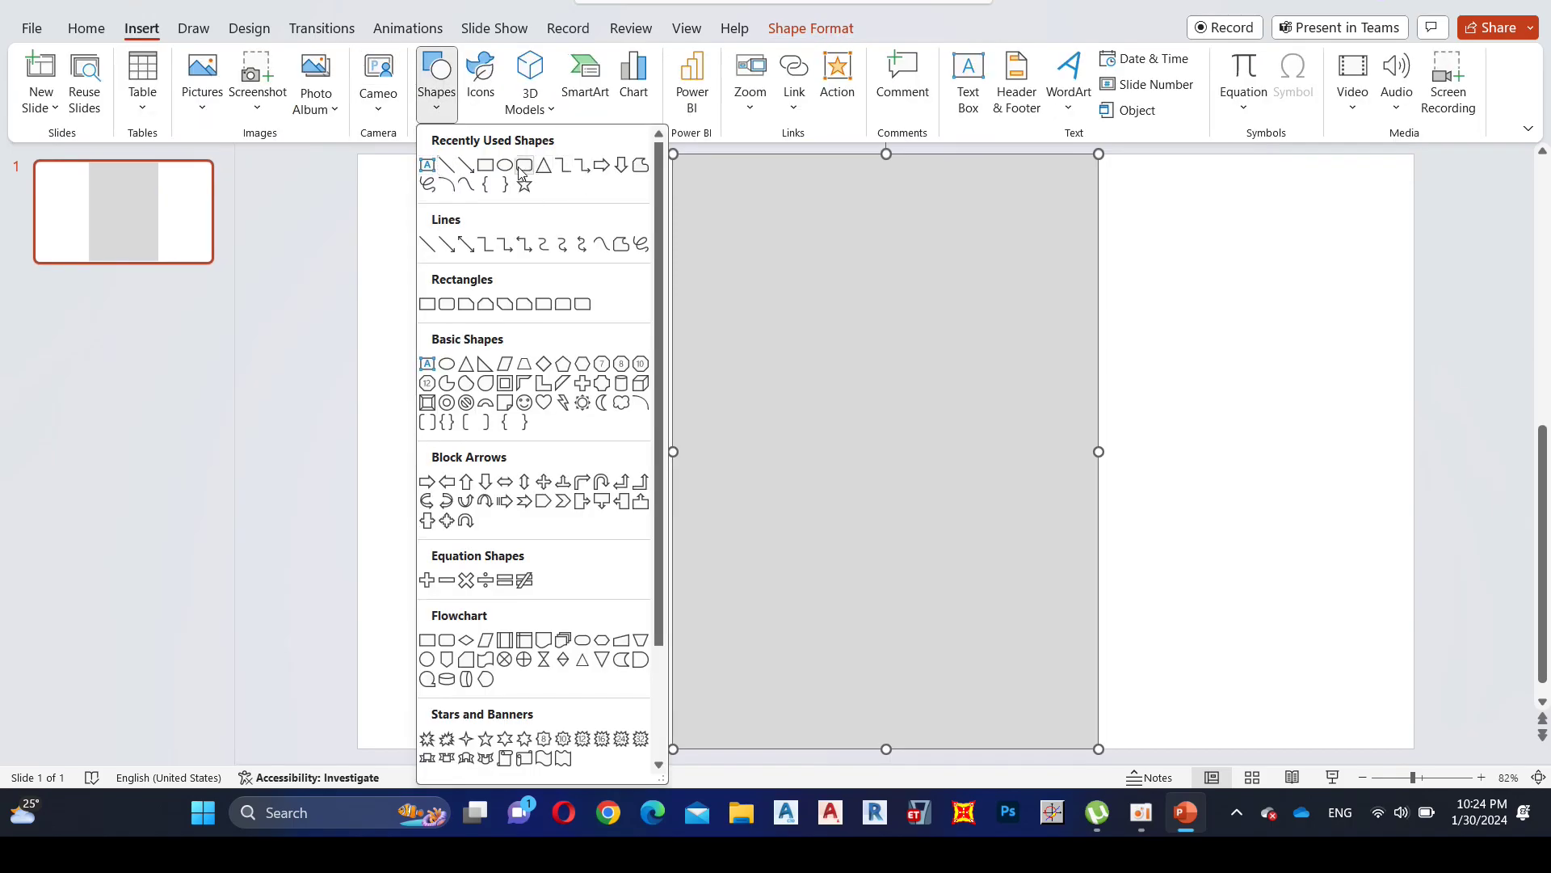
click(486, 169)
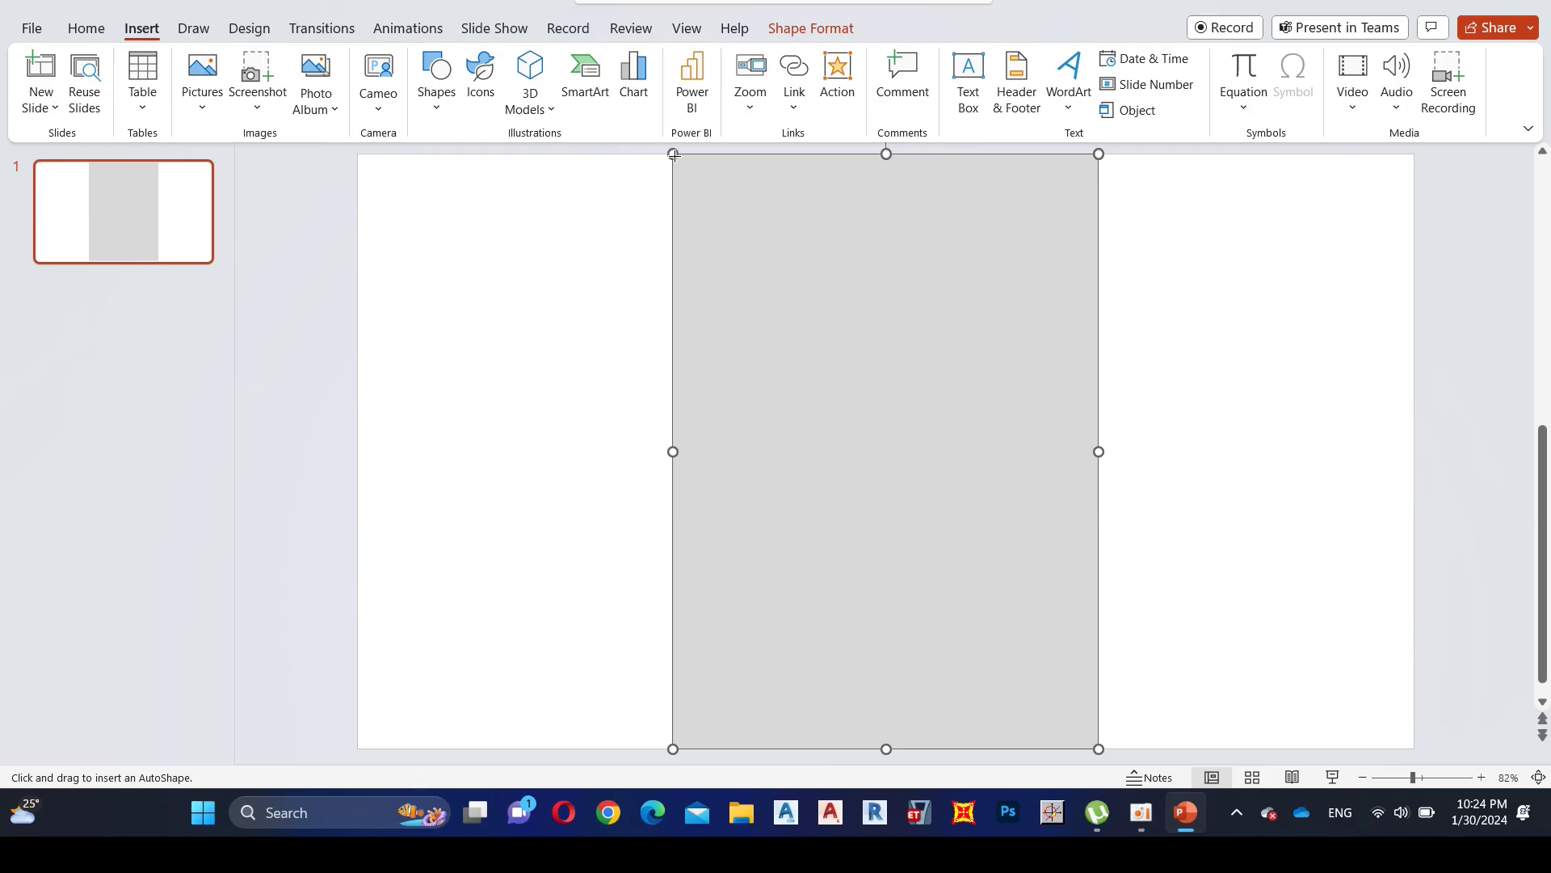
drag(671, 152, 1099, 191)
click(873, 323)
click(953, 274)
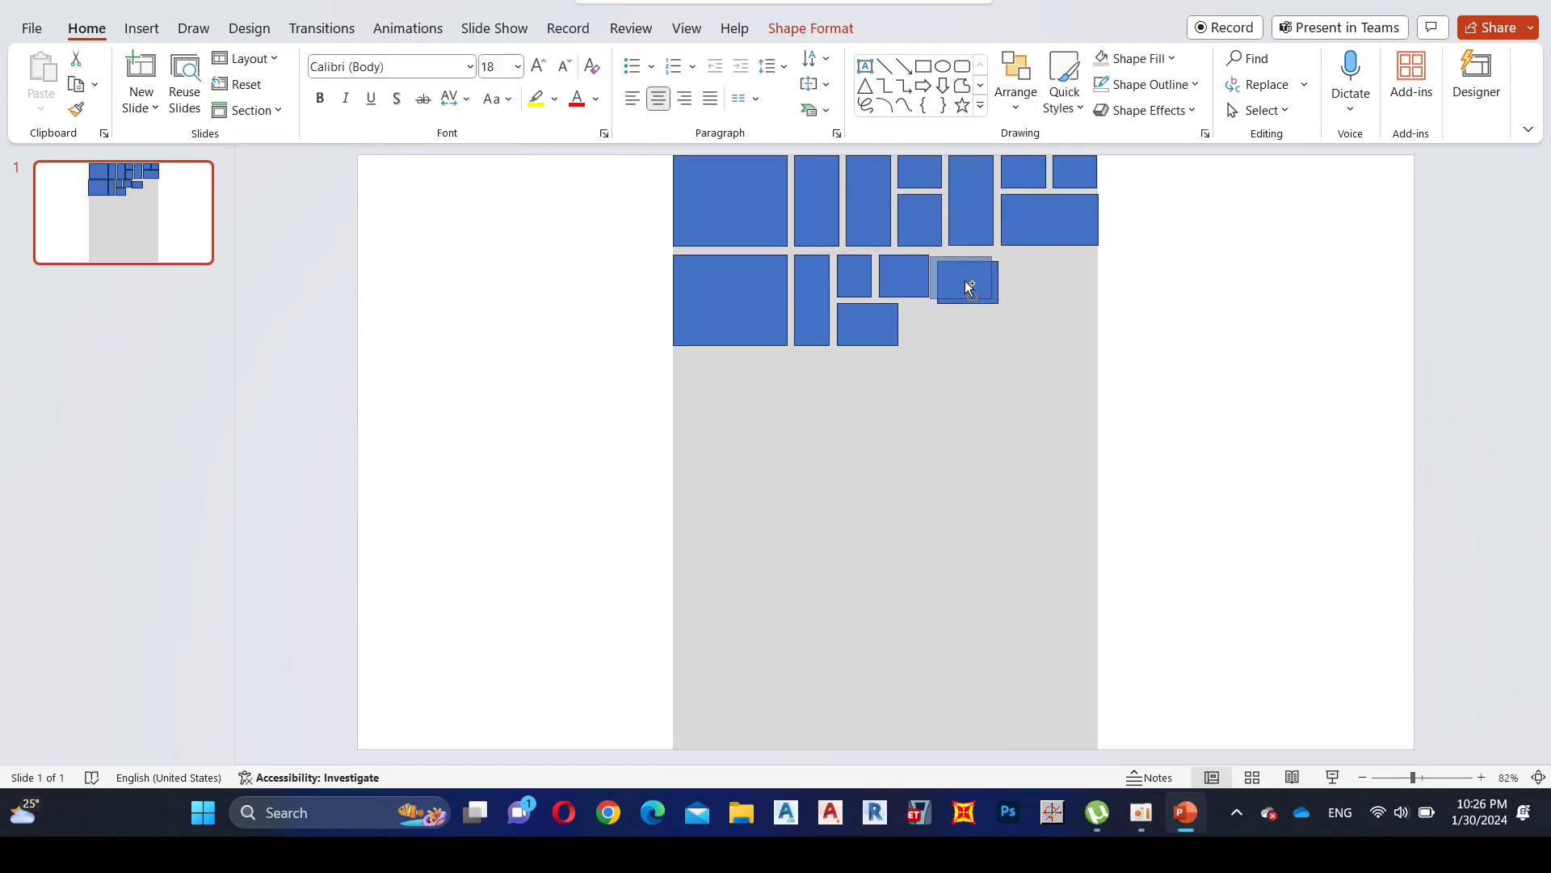
drag(969, 287, 931, 322)
click(1032, 374)
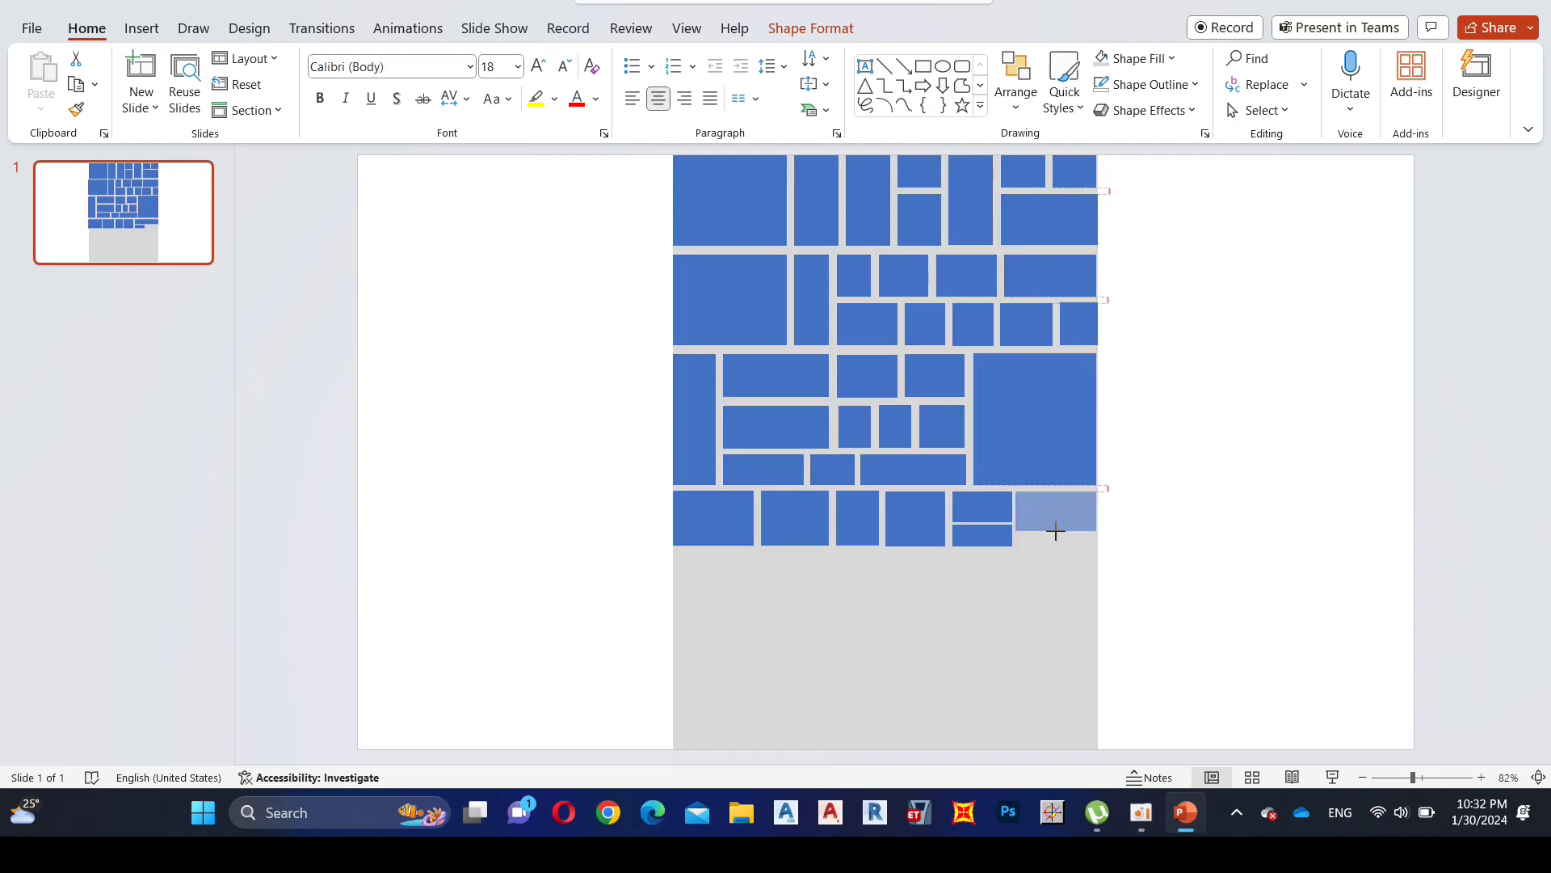
- Fill the rest of the gray rectangle down to its lower edge with resized copies of the blue rectangles, keeping narrow gaps
drag(1055, 531, 1096, 545)
ctrl+drag(720, 519, 720, 590)
ctrl+drag(719, 591, 879, 589)
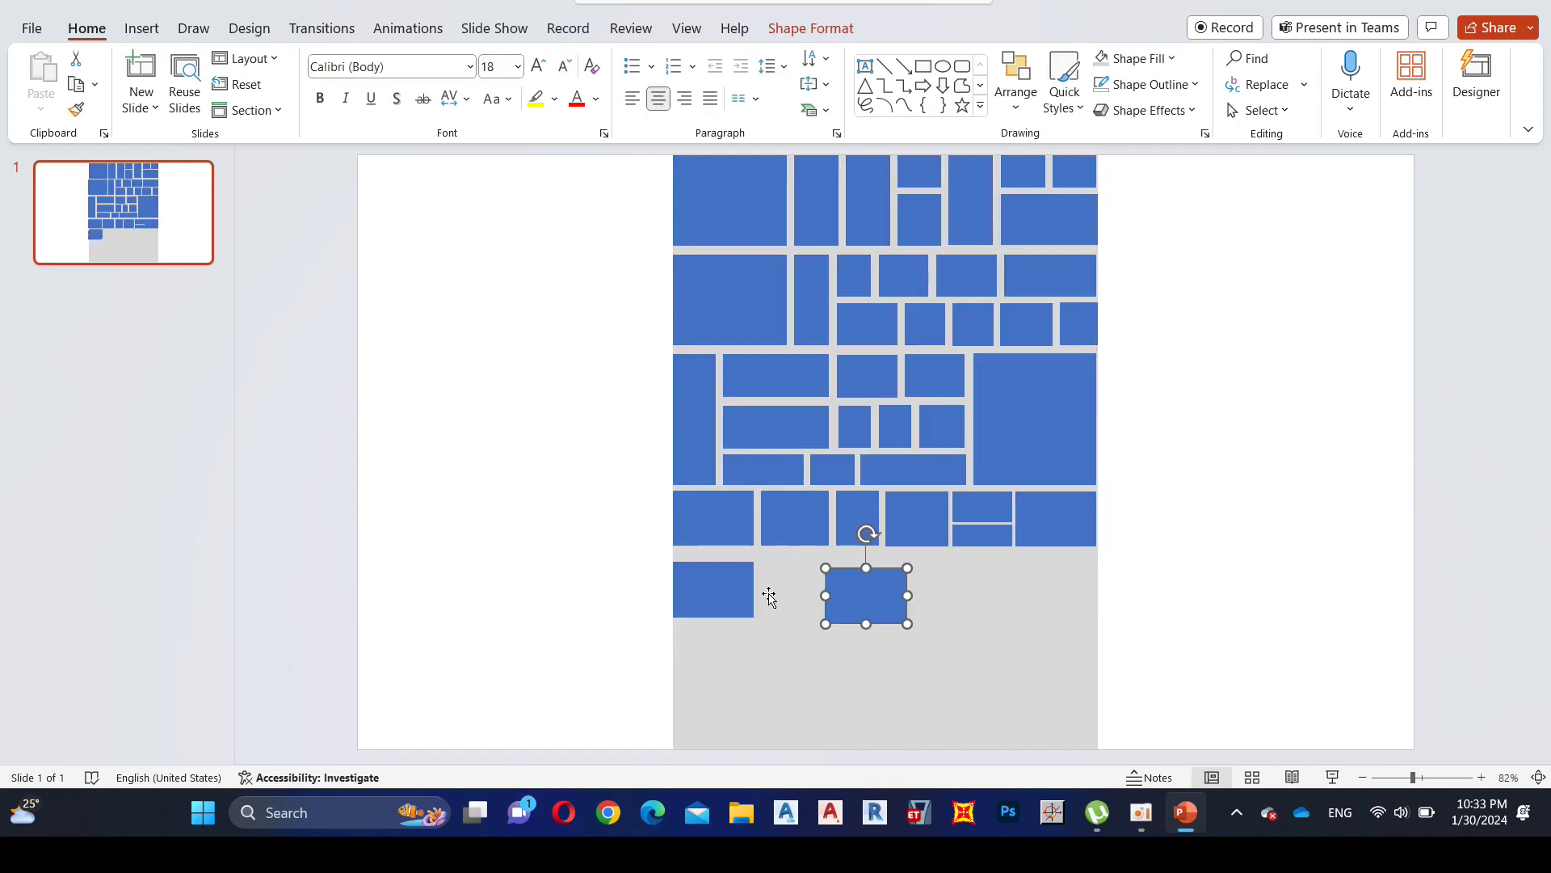
drag(753, 616, 794, 701)
drag(866, 596, 879, 606)
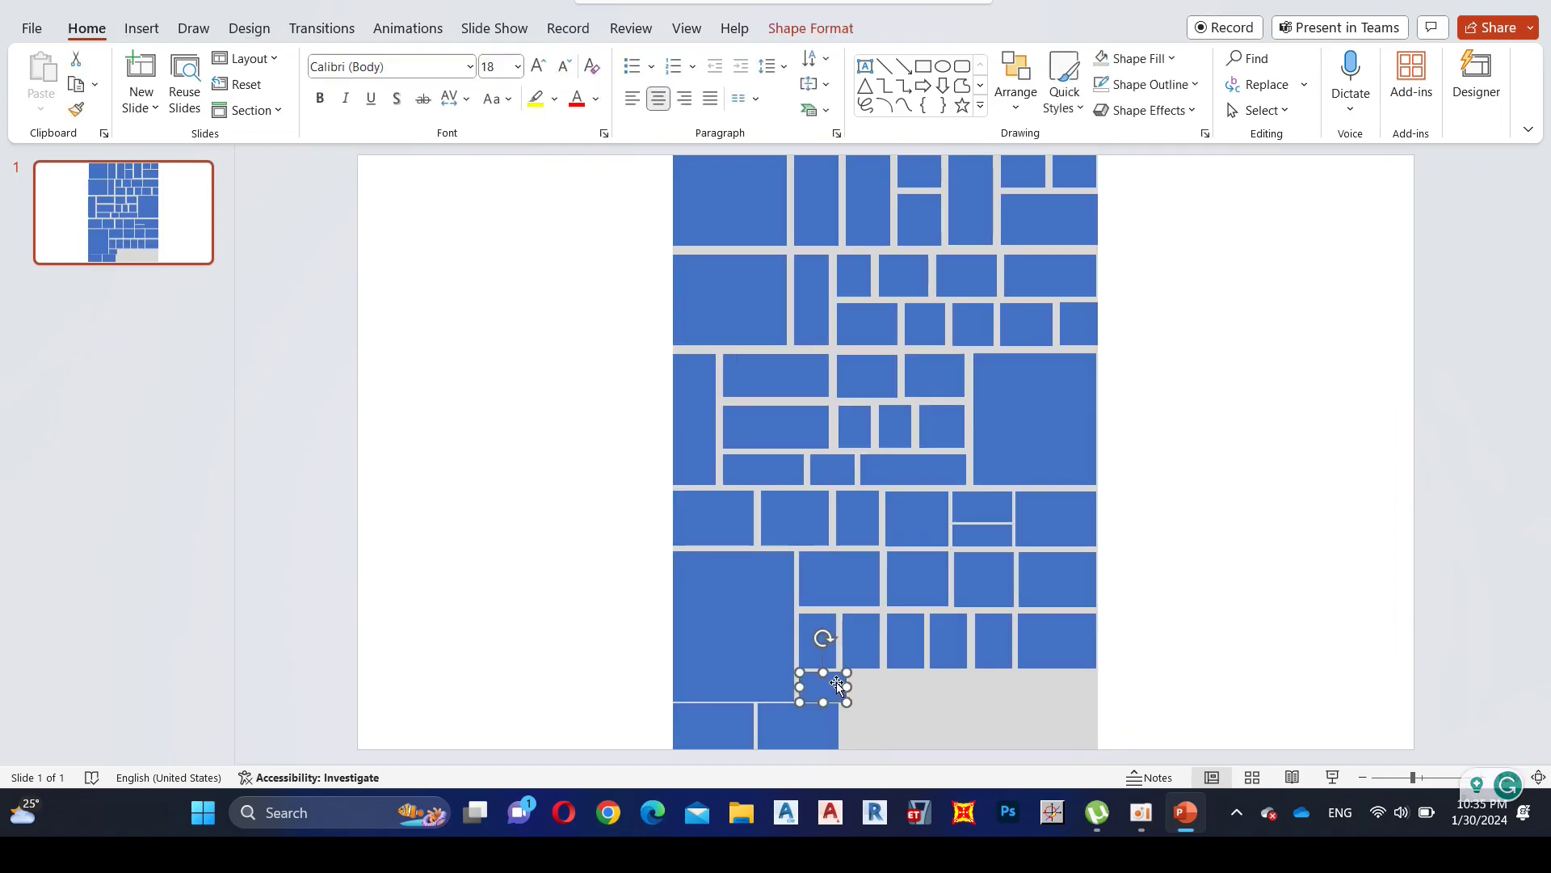
ctrl+drag(837, 685, 1023, 726)
ctrl+drag(930, 686, 1056, 727)
click(1195, 705)
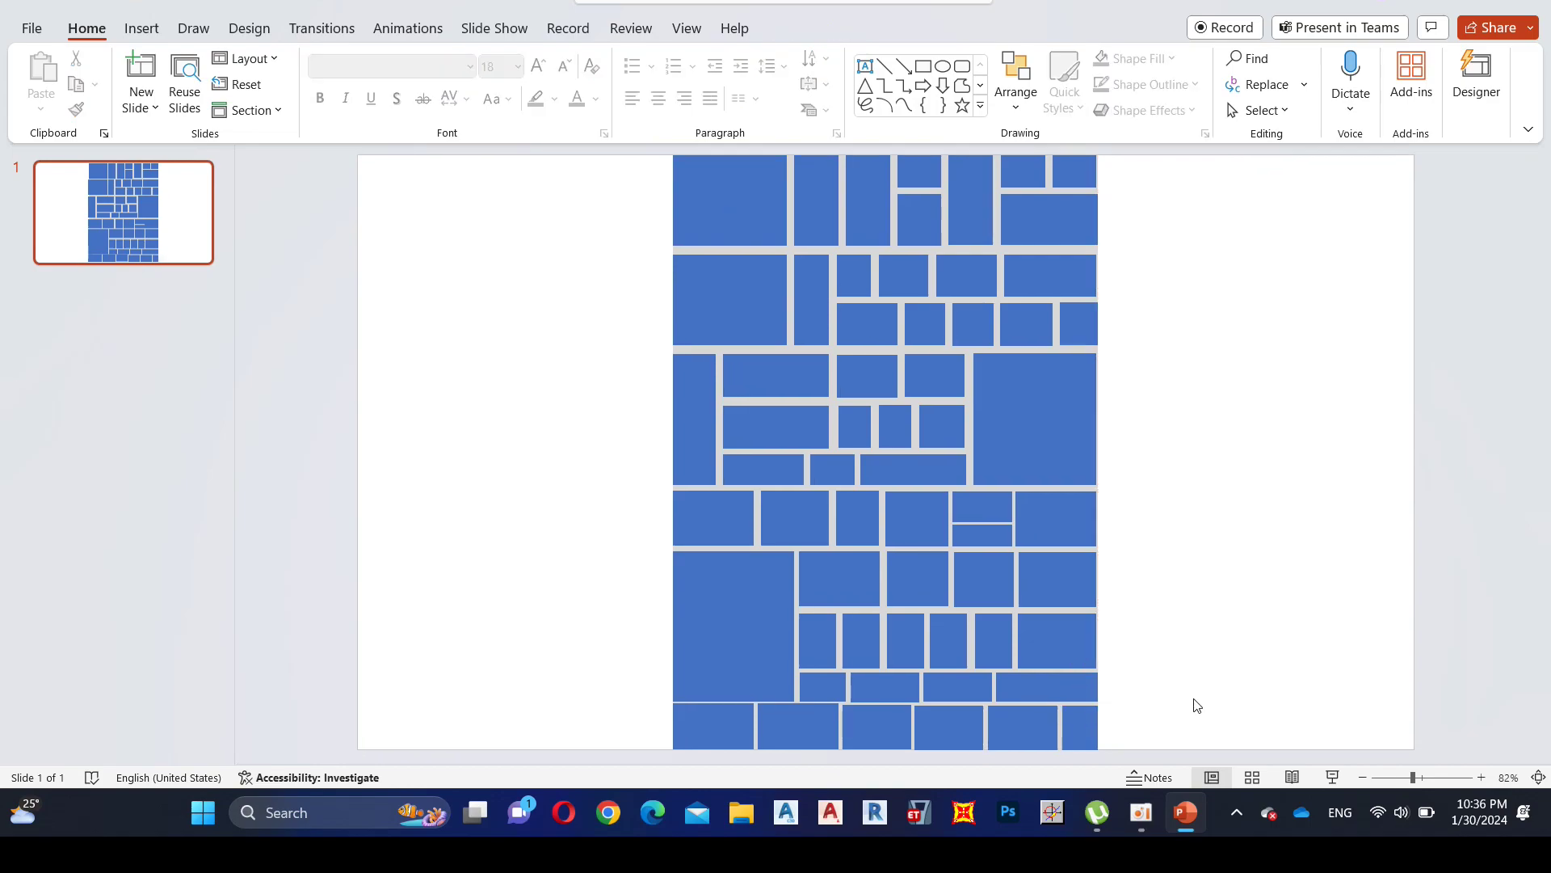
- Delete the four blue rectangles at the corners of the tile grid
click(730, 218)
shift+click(1063, 170)
shift+click(1076, 745)
shift+click(715, 748)
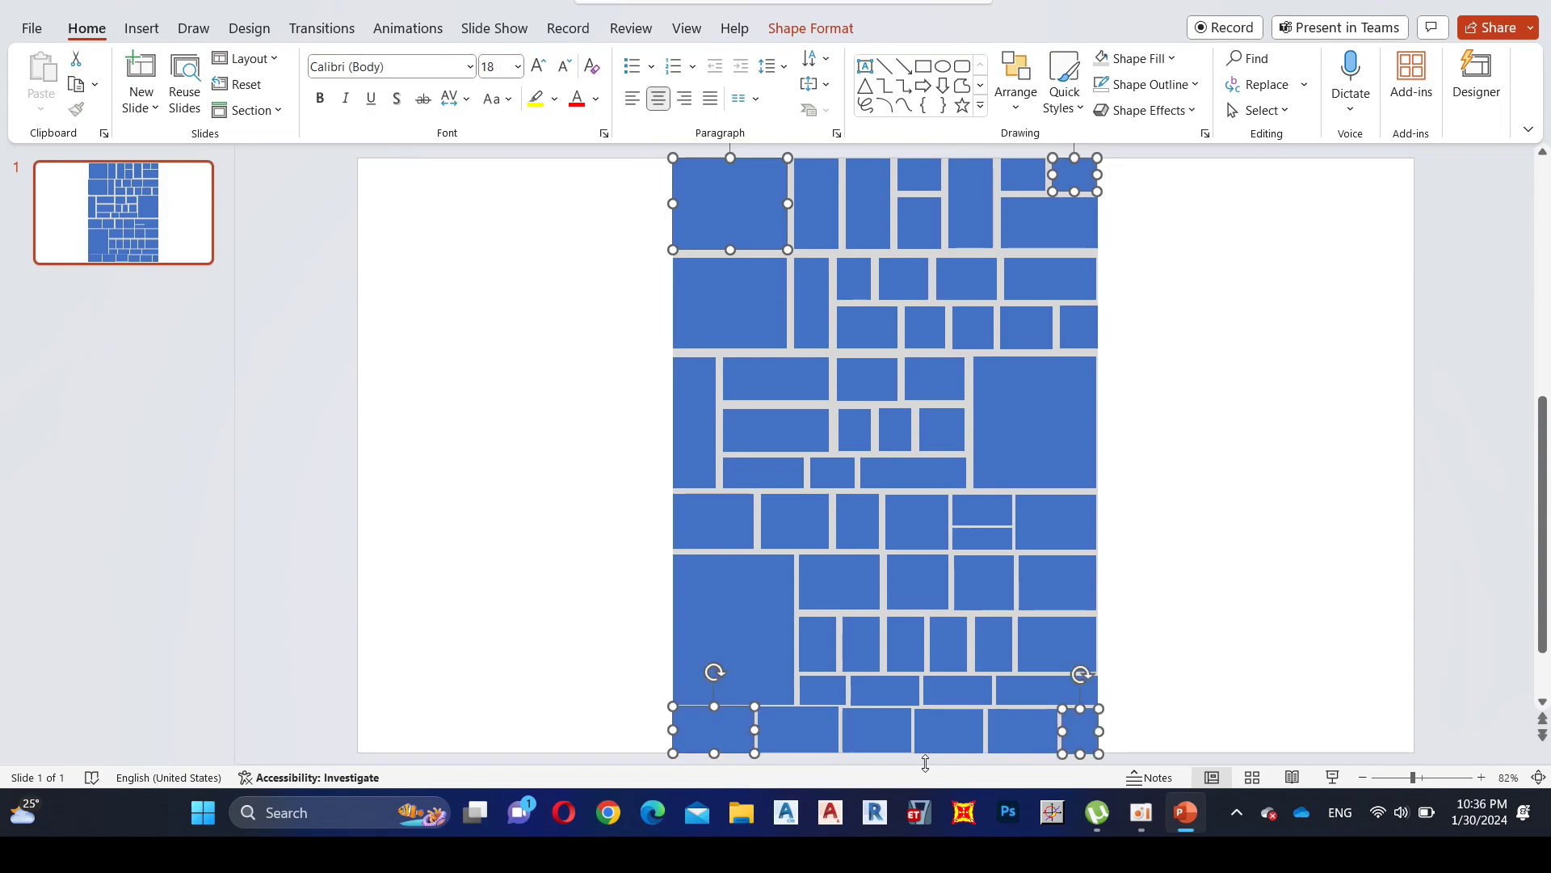
key(Delete)
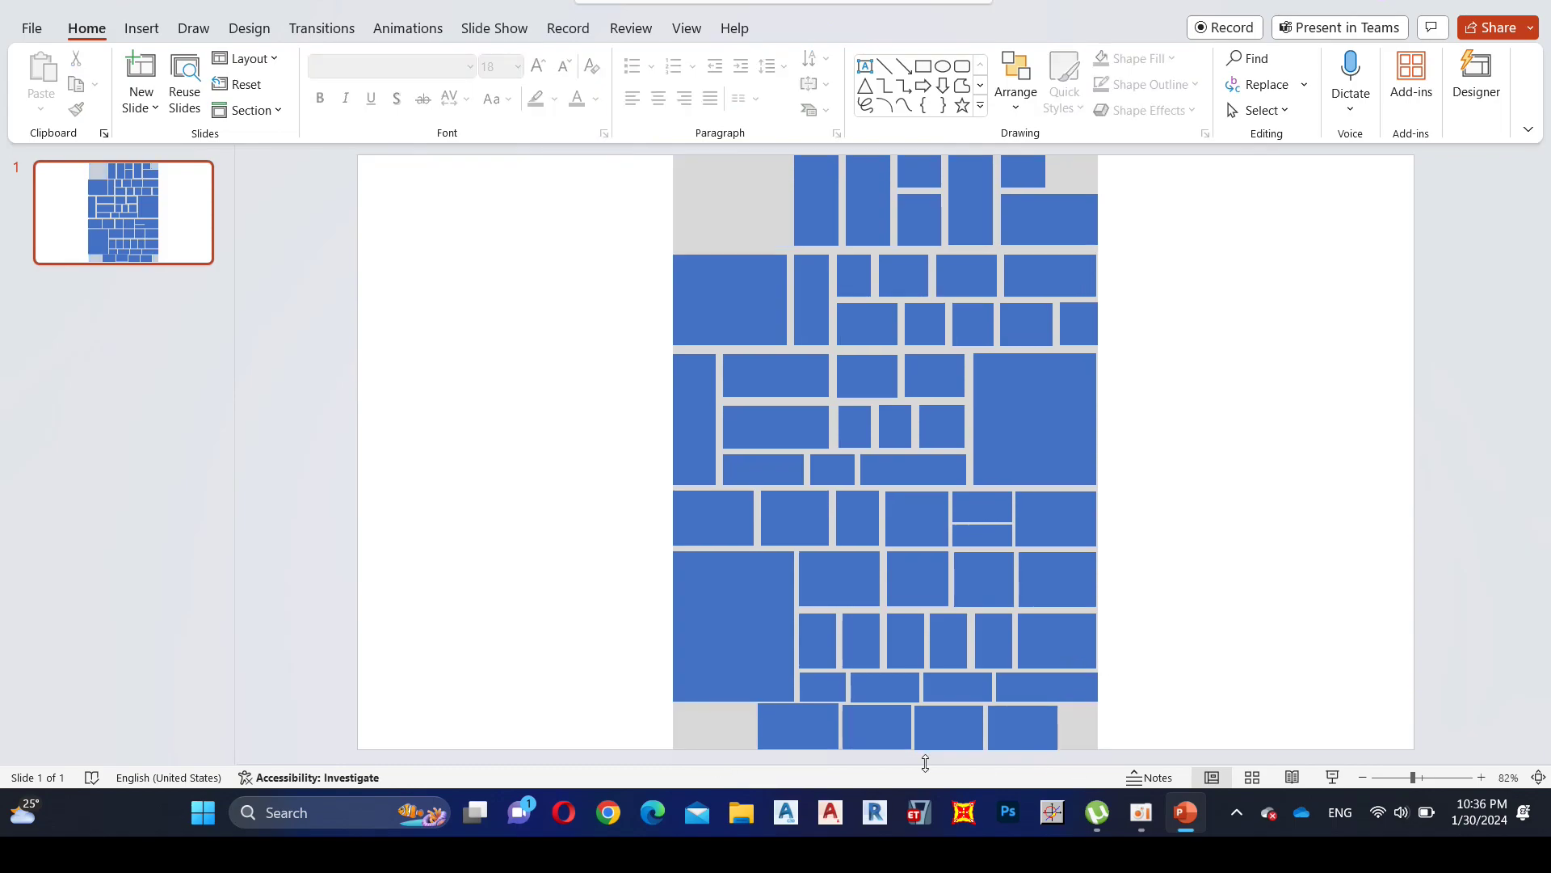
- Stretch the gray background rectangle on both sides to the full width of the slide
click(772, 174)
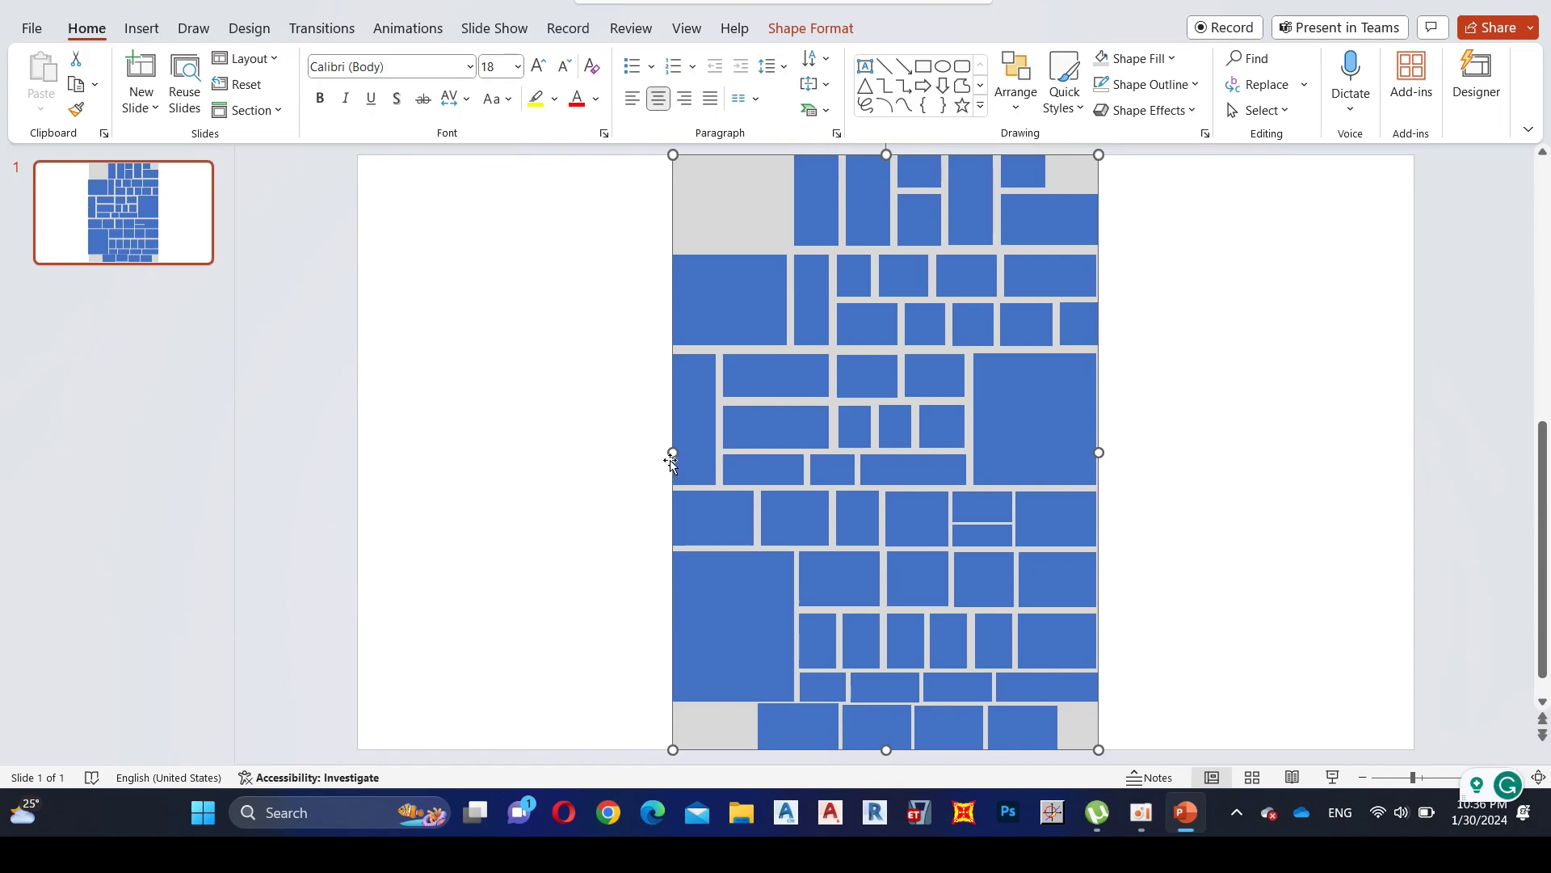
drag(672, 457, 358, 454)
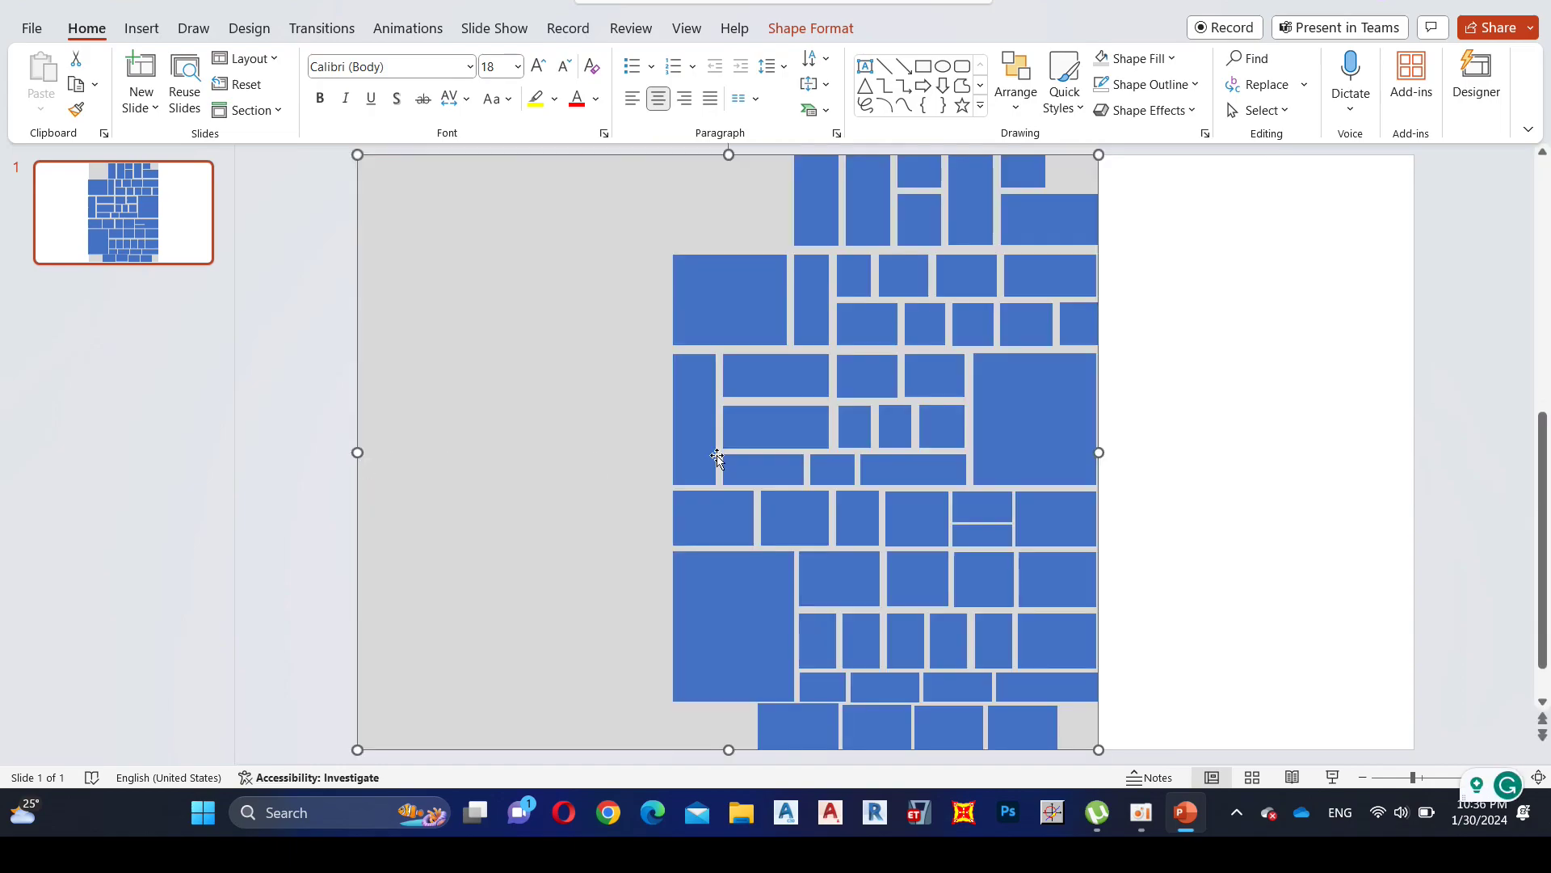
drag(1103, 454, 1412, 471)
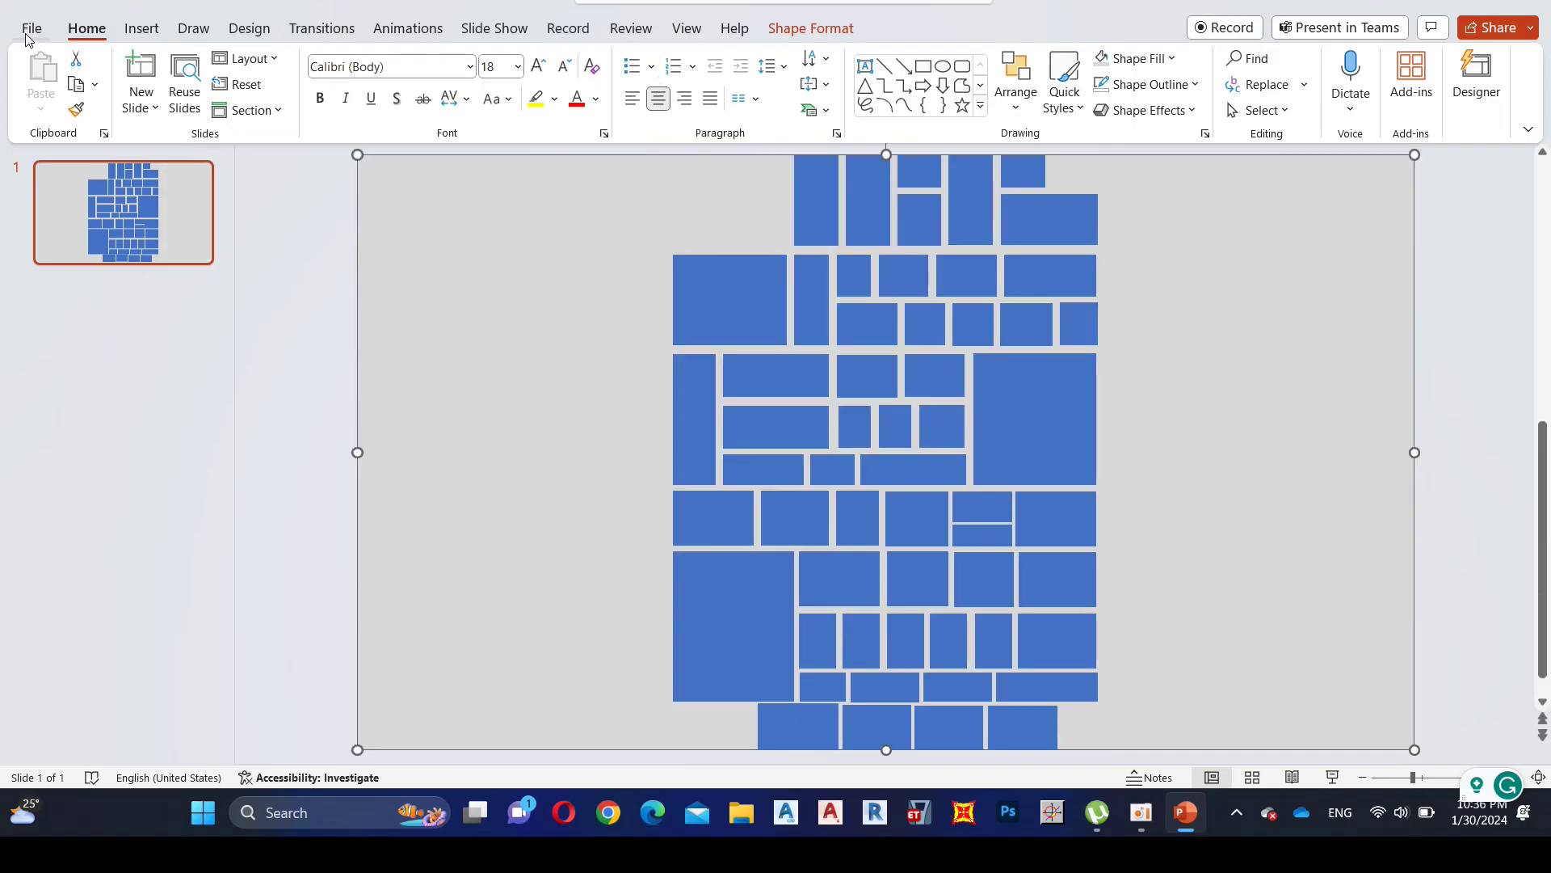
- Select the gray background with all blue rectangles and merge them with Combine to cut out the tiles
drag(539, 147, 1172, 747)
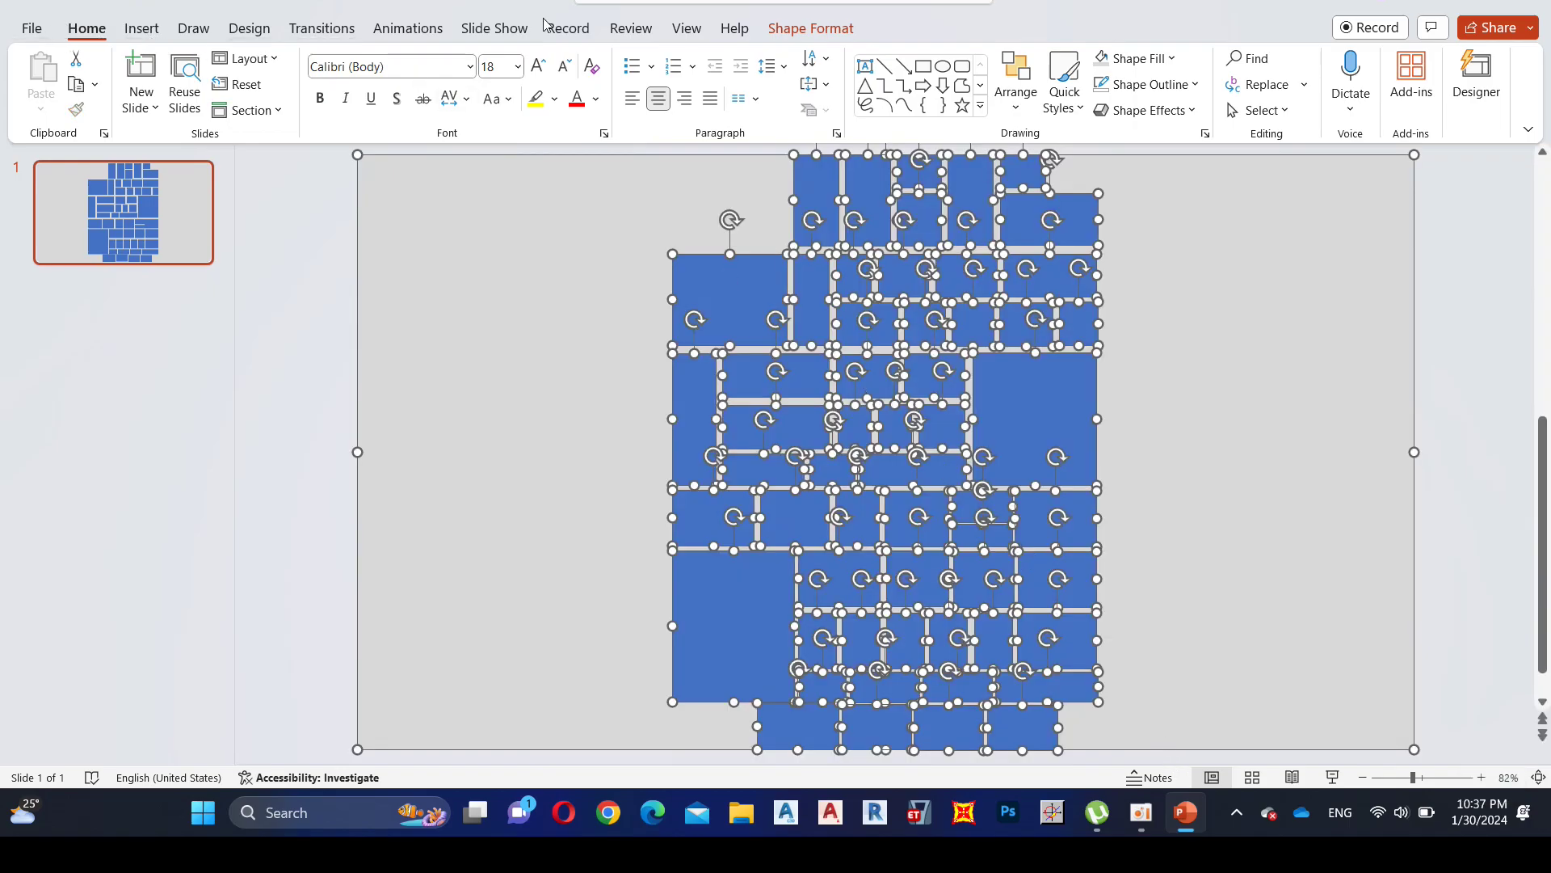
click(809, 29)
click(220, 110)
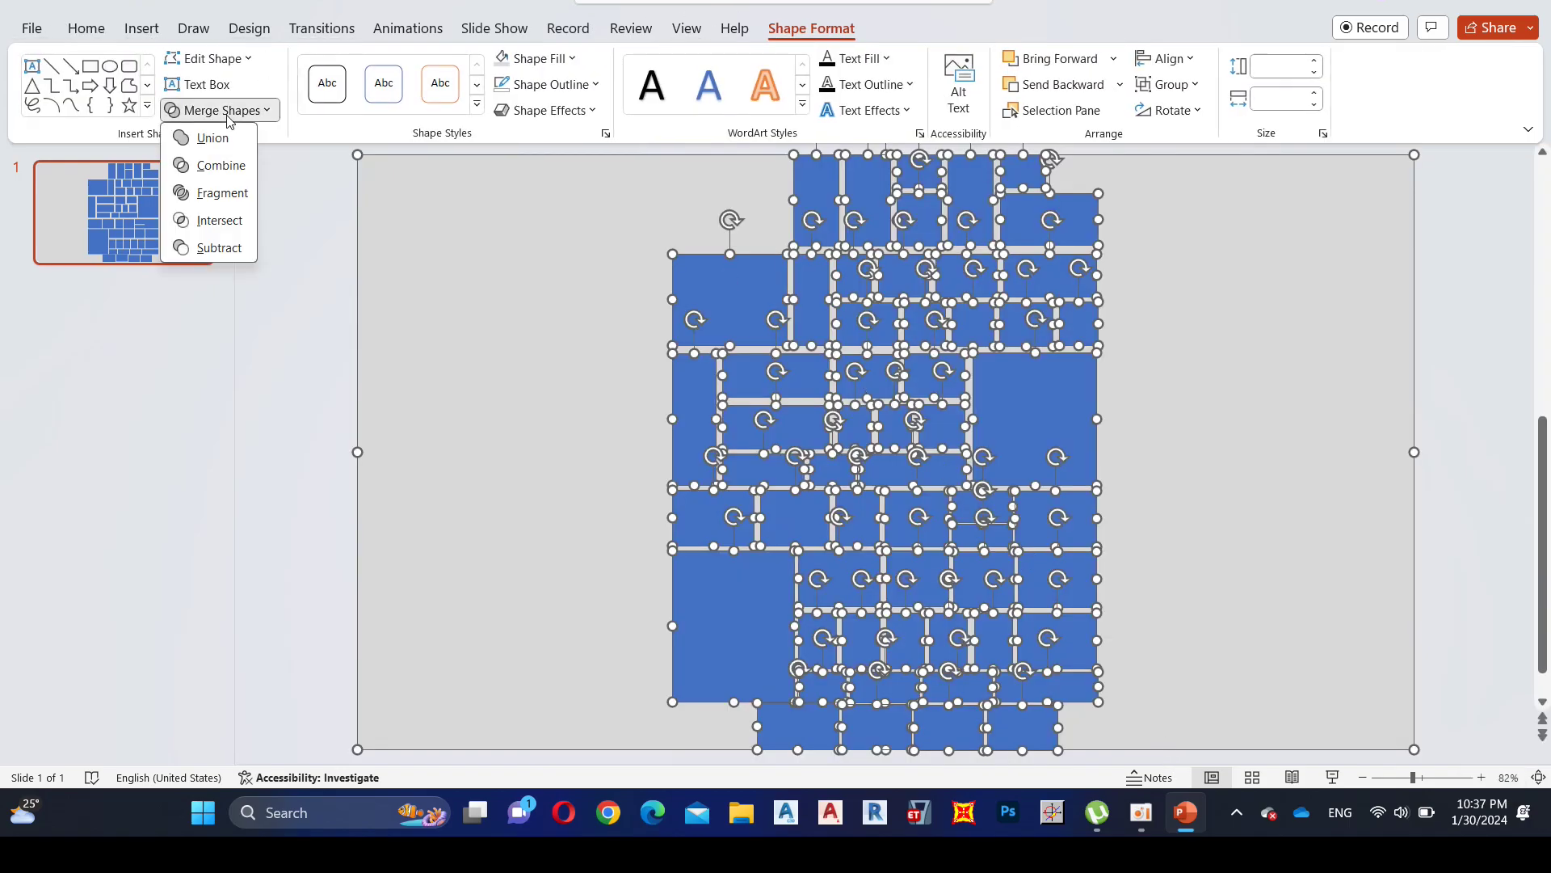
click(219, 165)
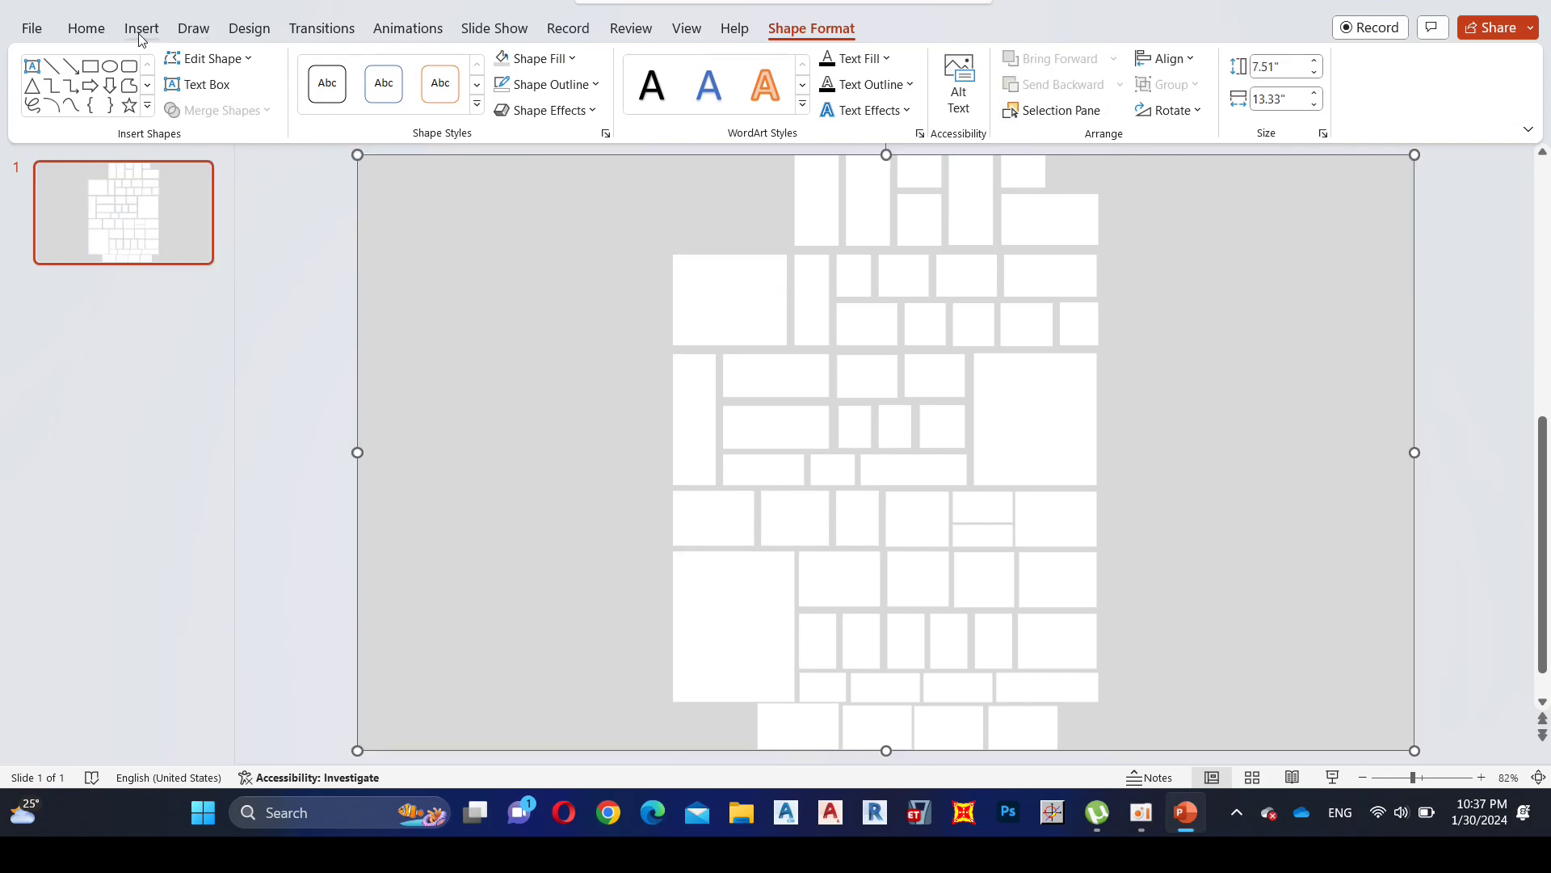
- Insert the same black-and-white portrait picture again from the Downloads folder on this device
click(139, 34)
click(196, 99)
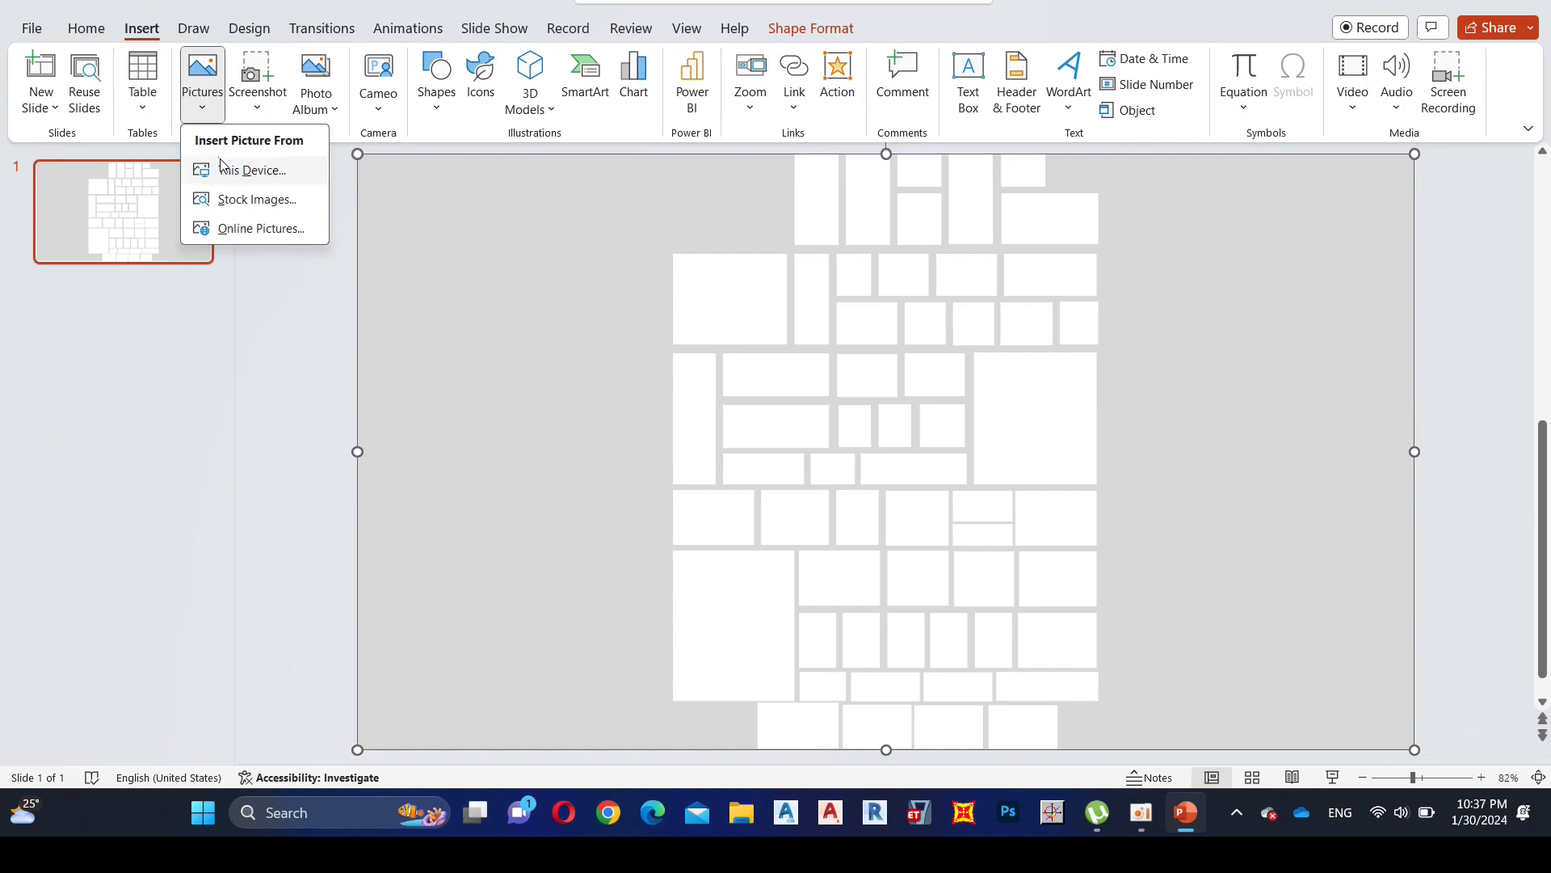
click(1440, 266)
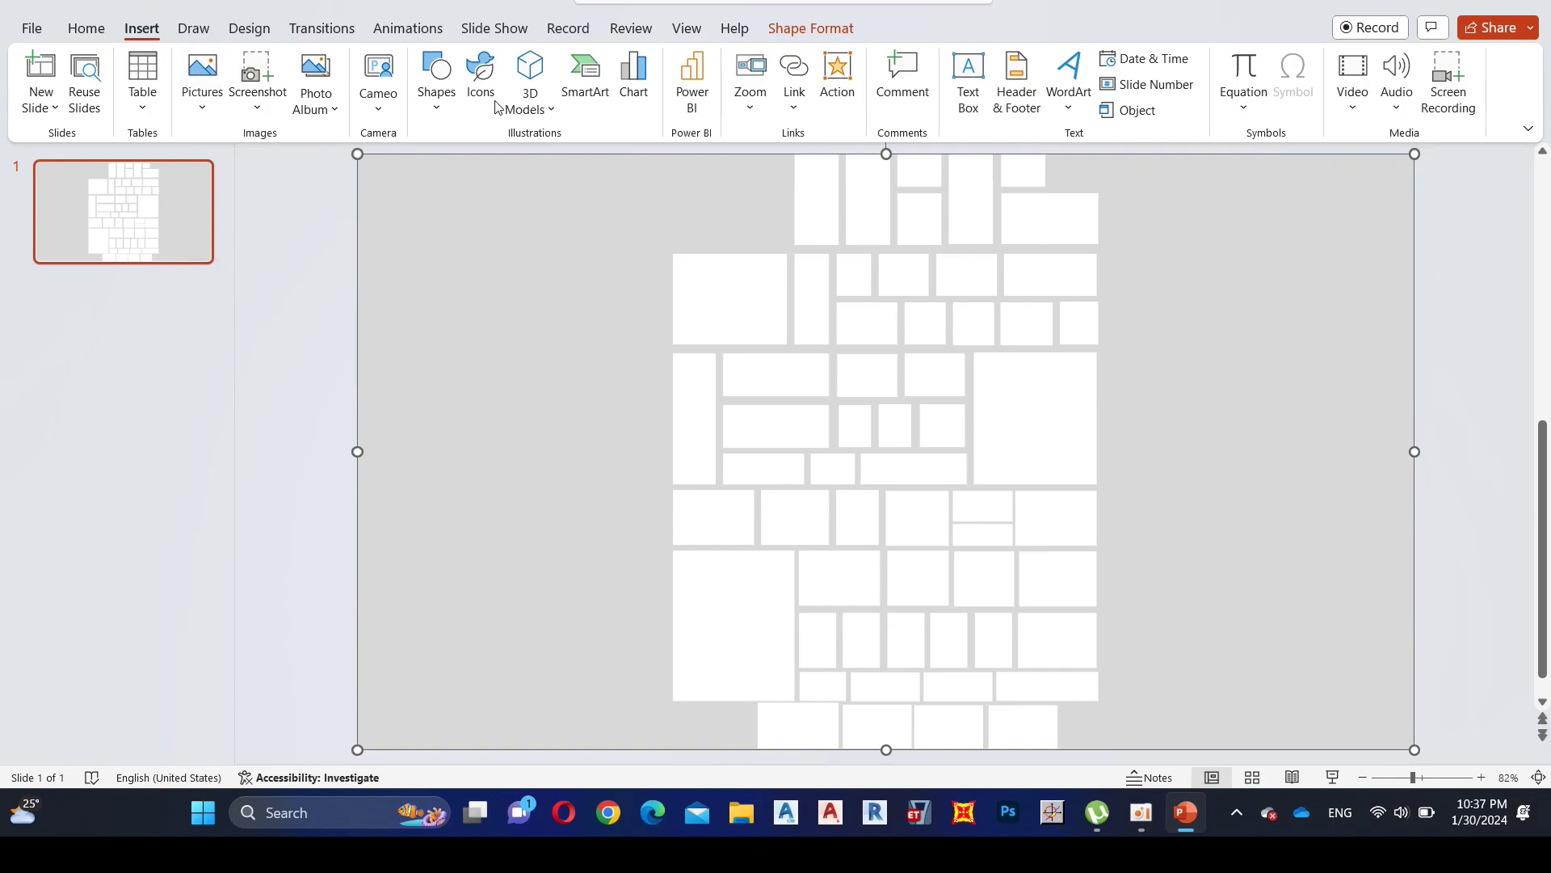
click(202, 90)
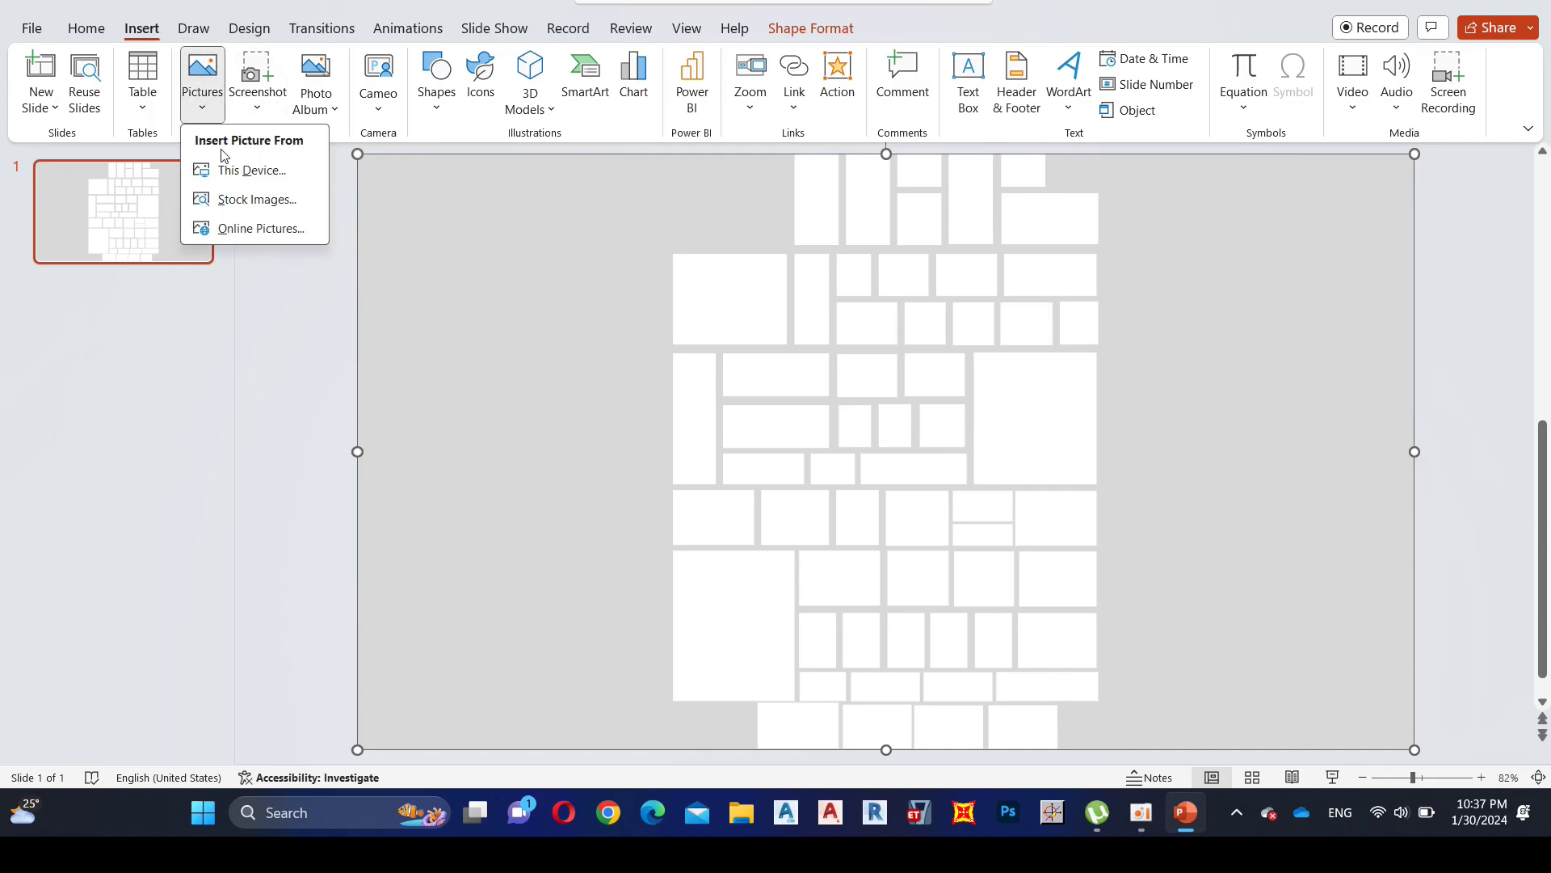
click(232, 168)
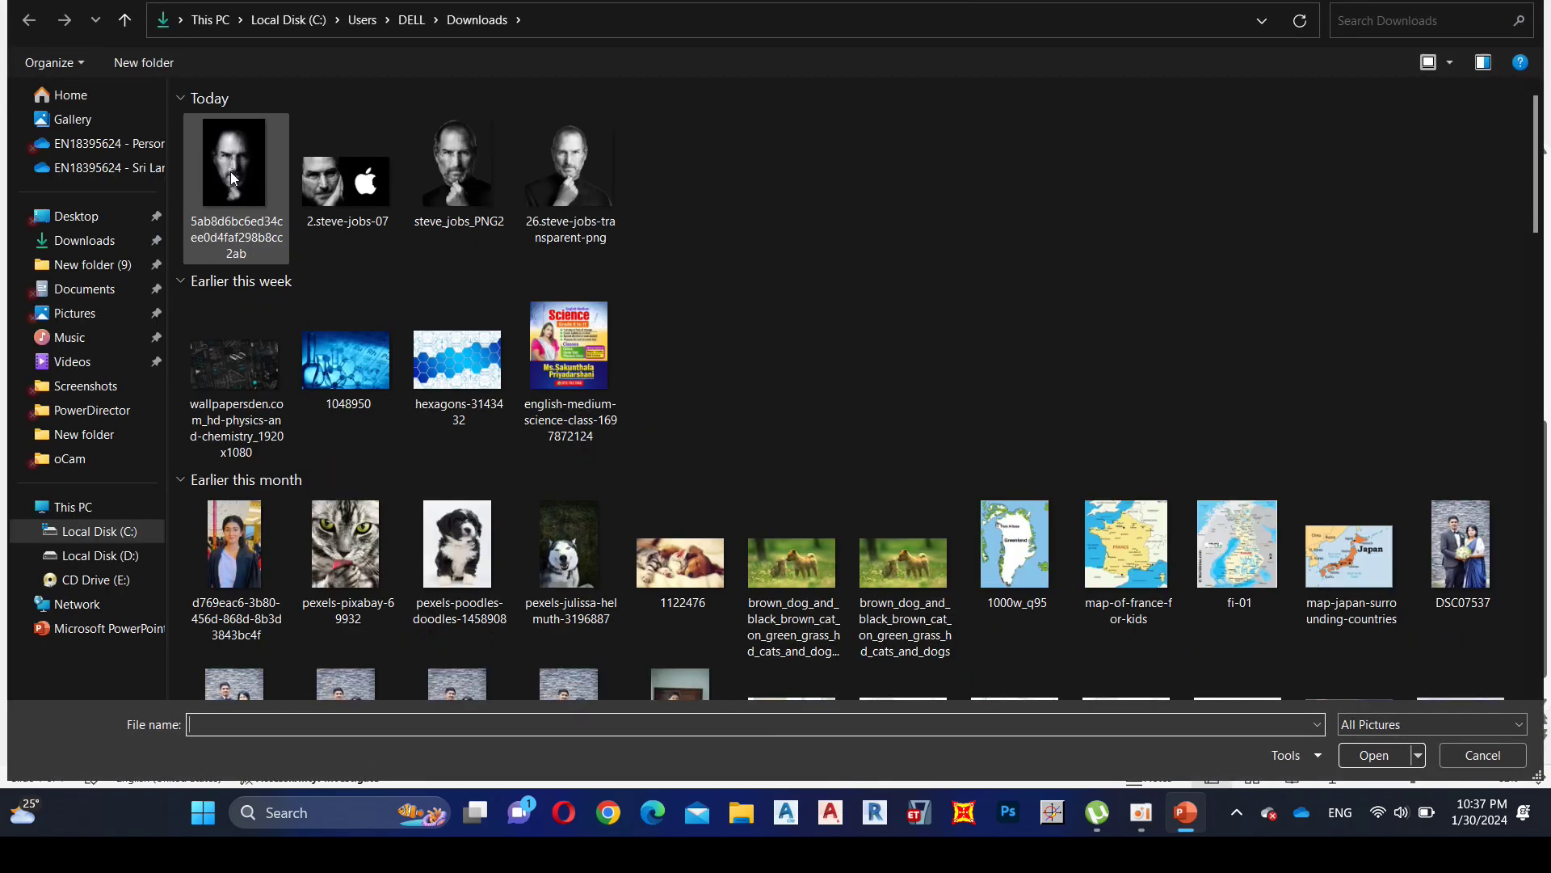
double_click(230, 171)
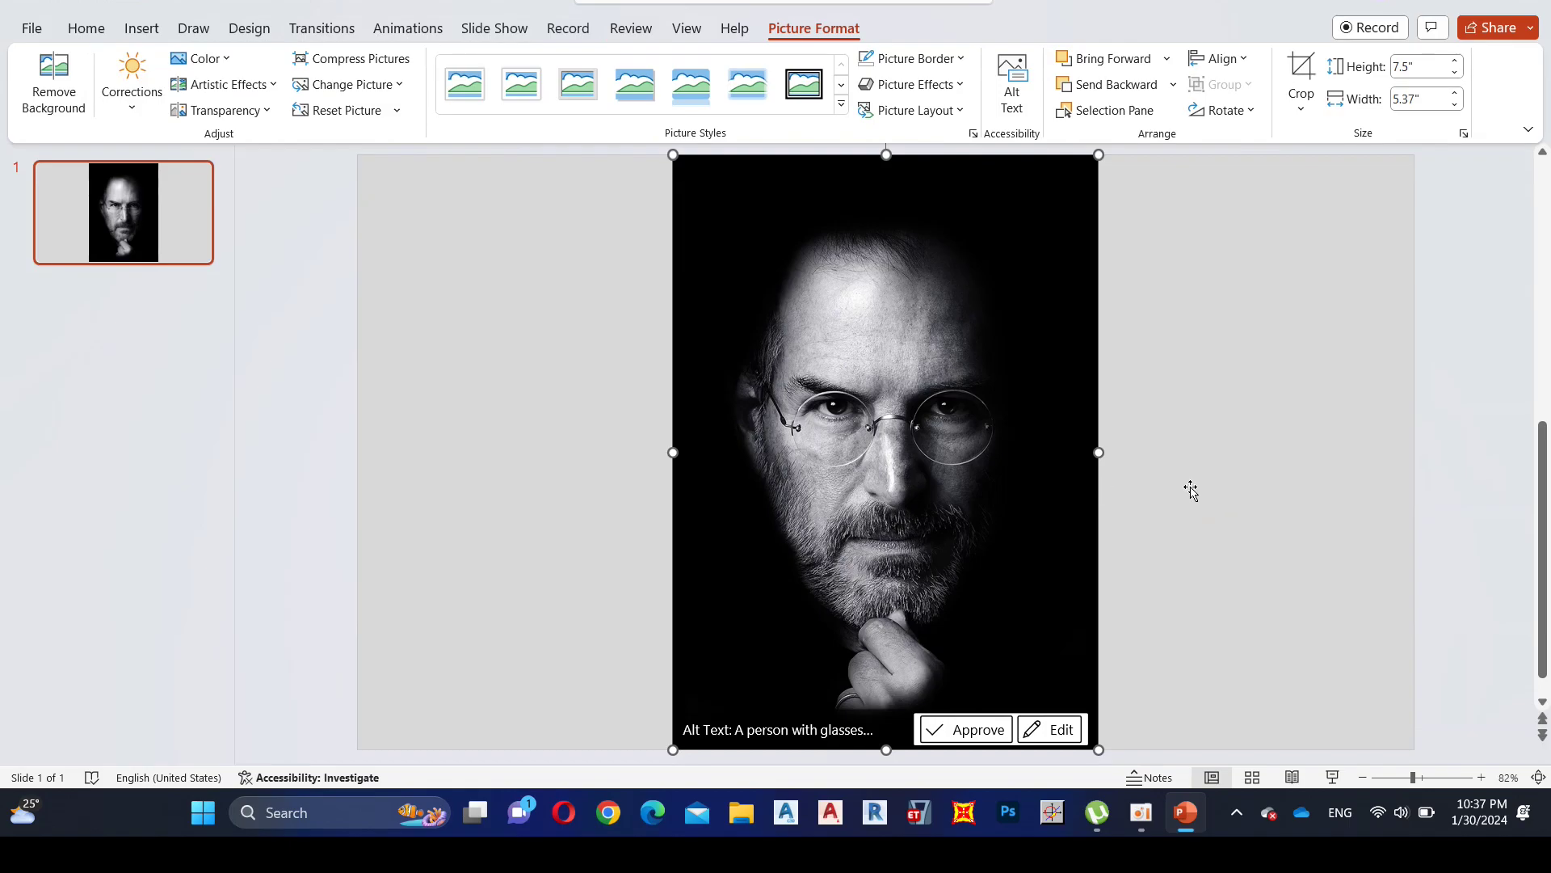
- Send the portrait picture backward behind the gray cut-out shape
click(1426, 391)
click(1016, 420)
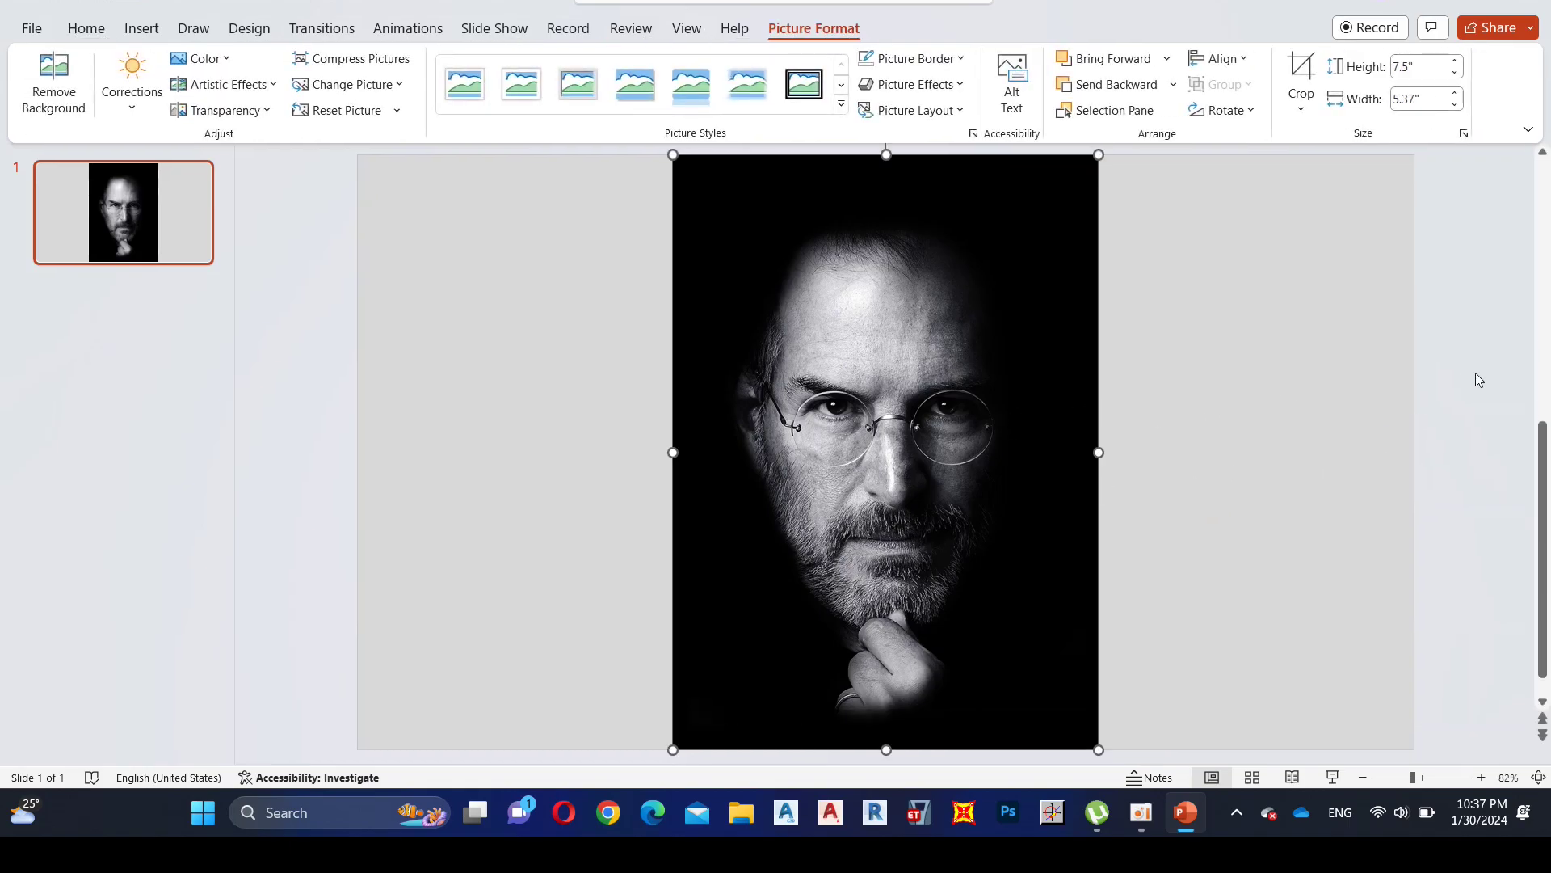
click(1085, 85)
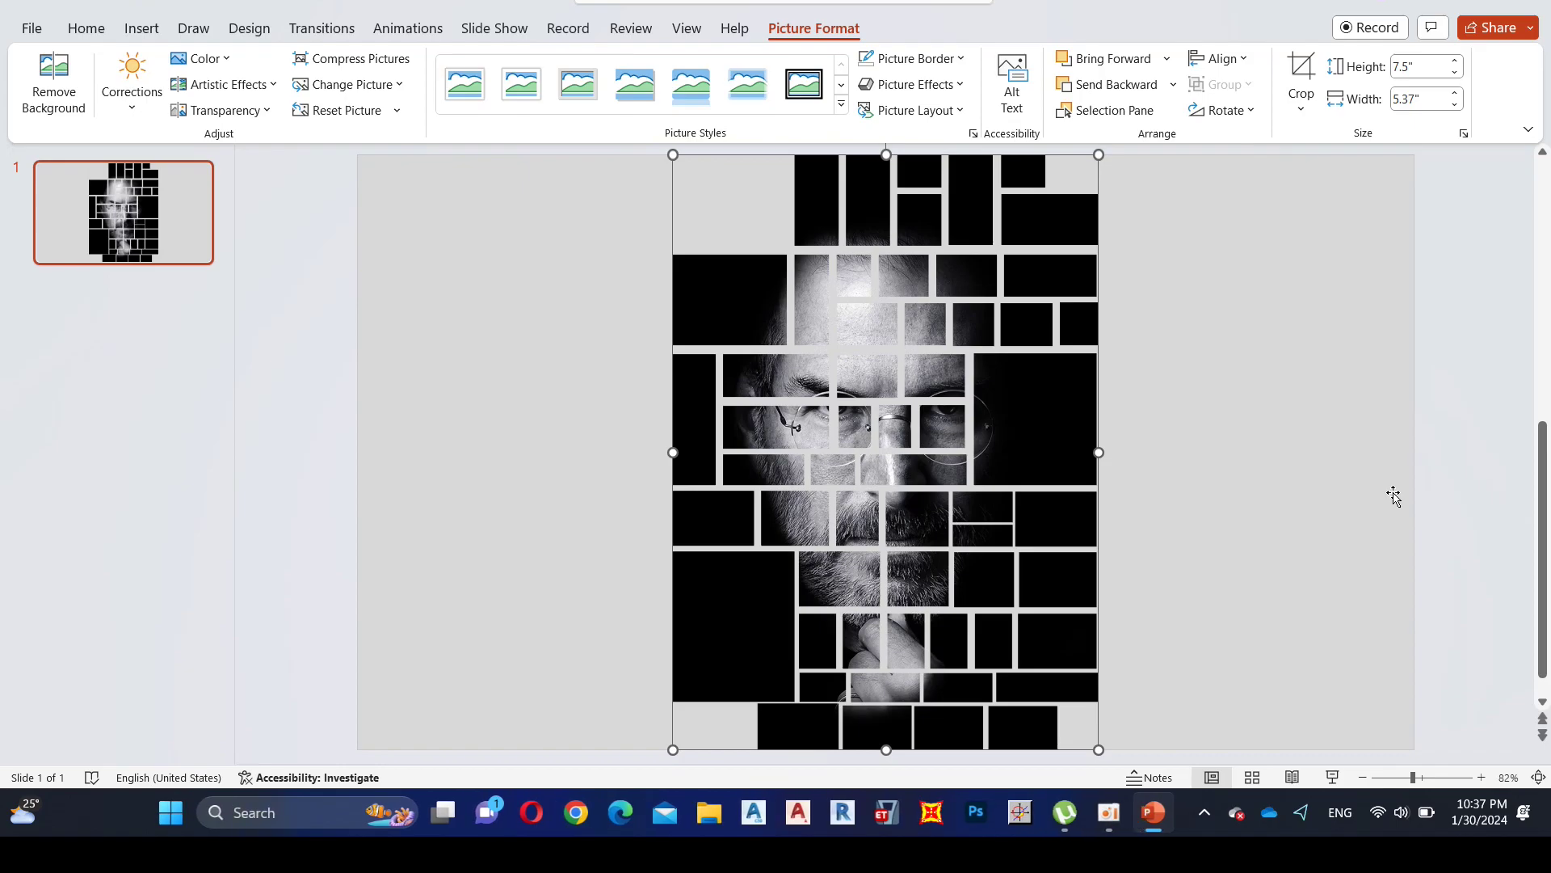
- Fragment the portrait picture with the gray cut-out shape and remove the leftover gray background piece from the slide
click(1392, 496)
click(873, 401)
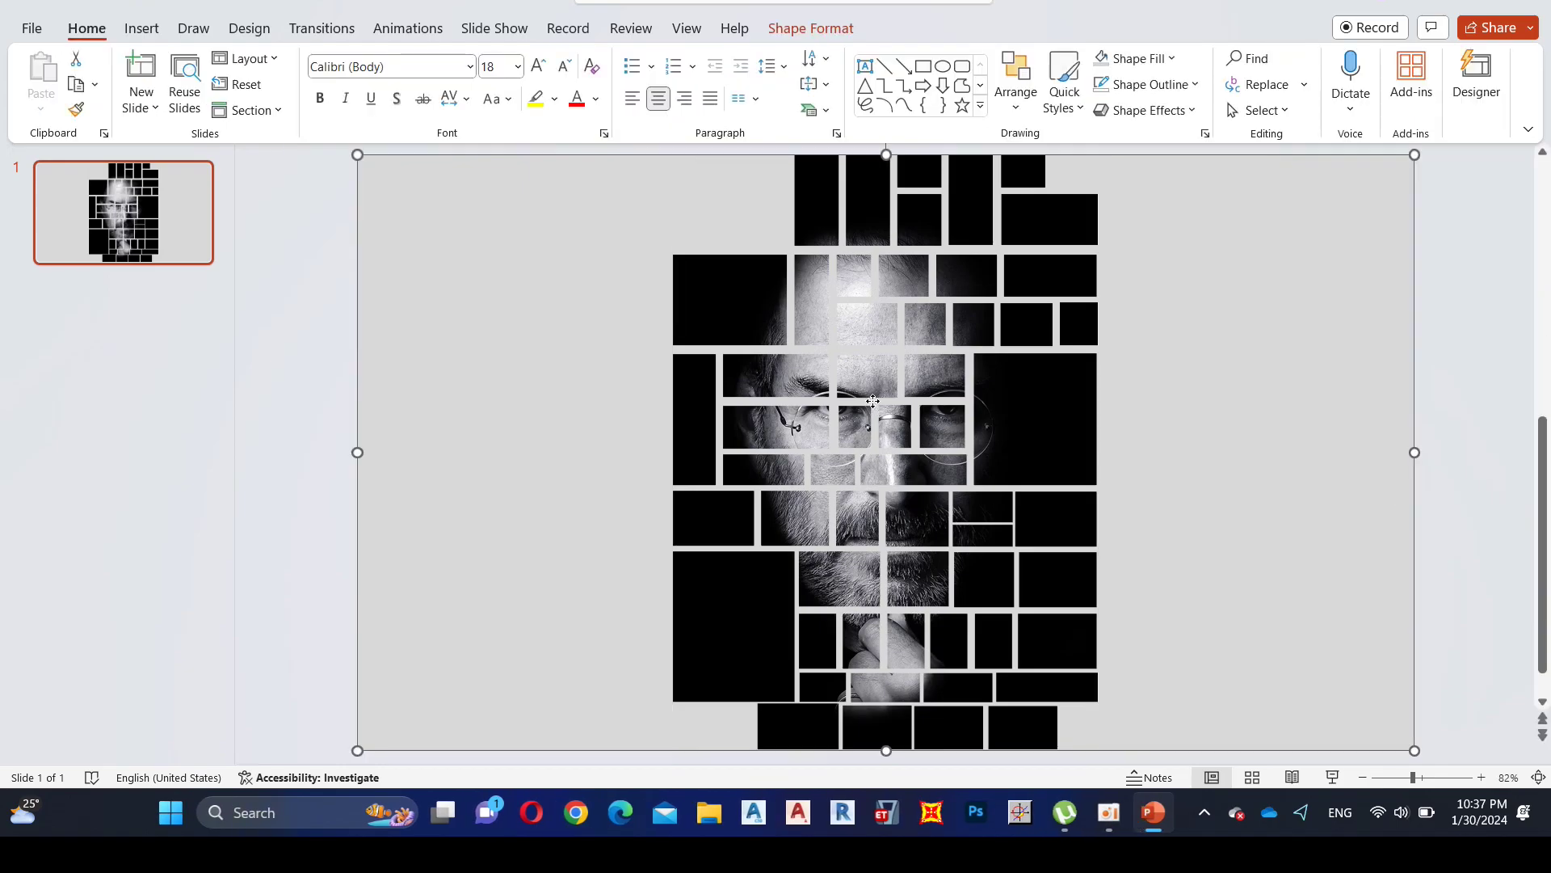
click(882, 413)
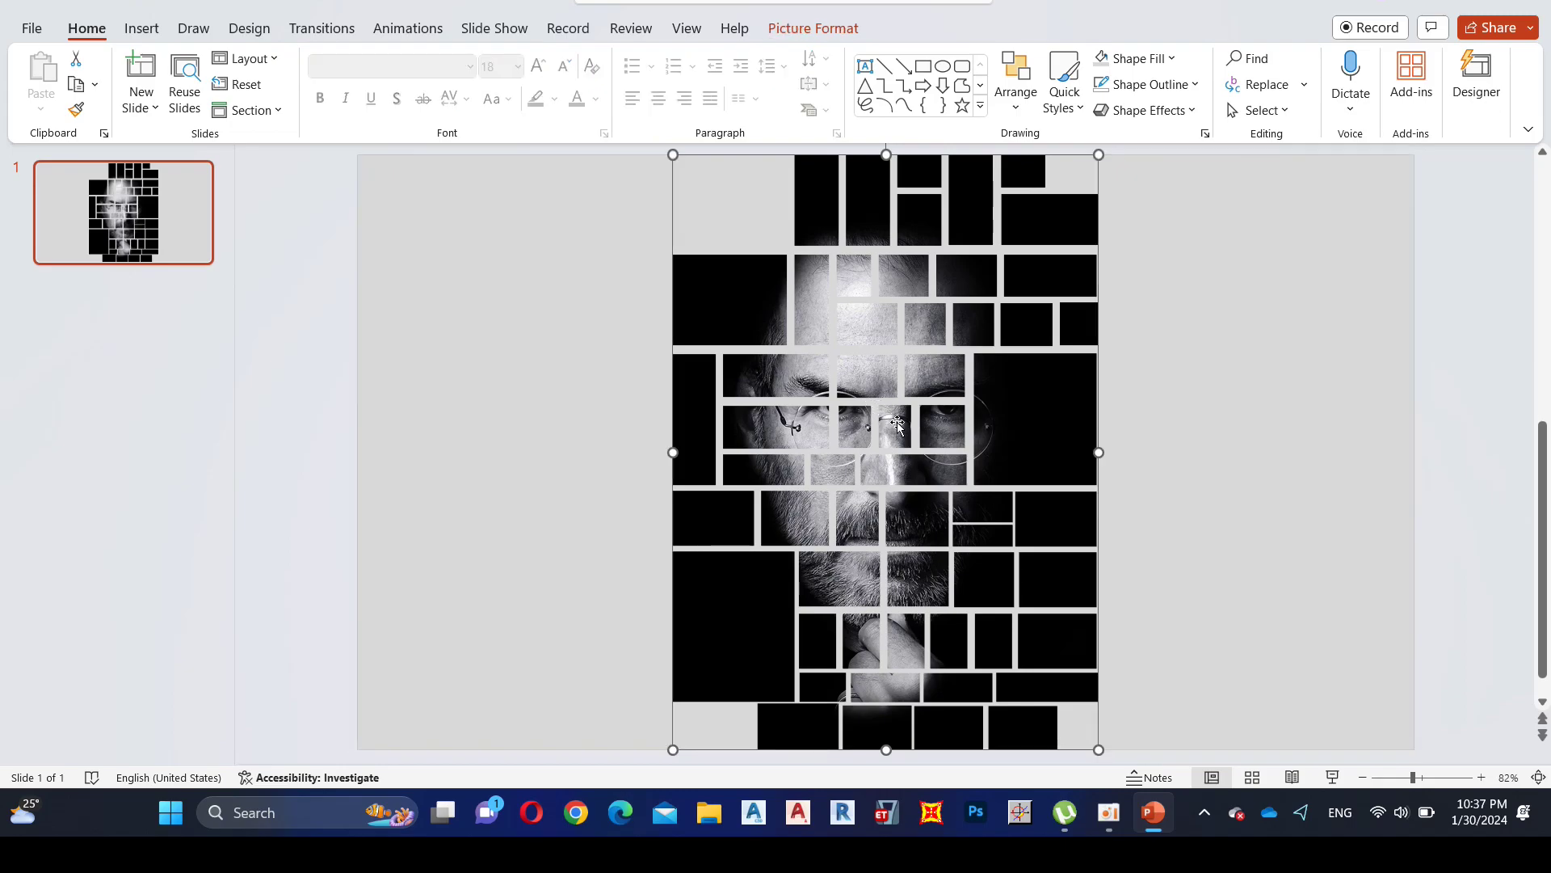
shift+click(1179, 404)
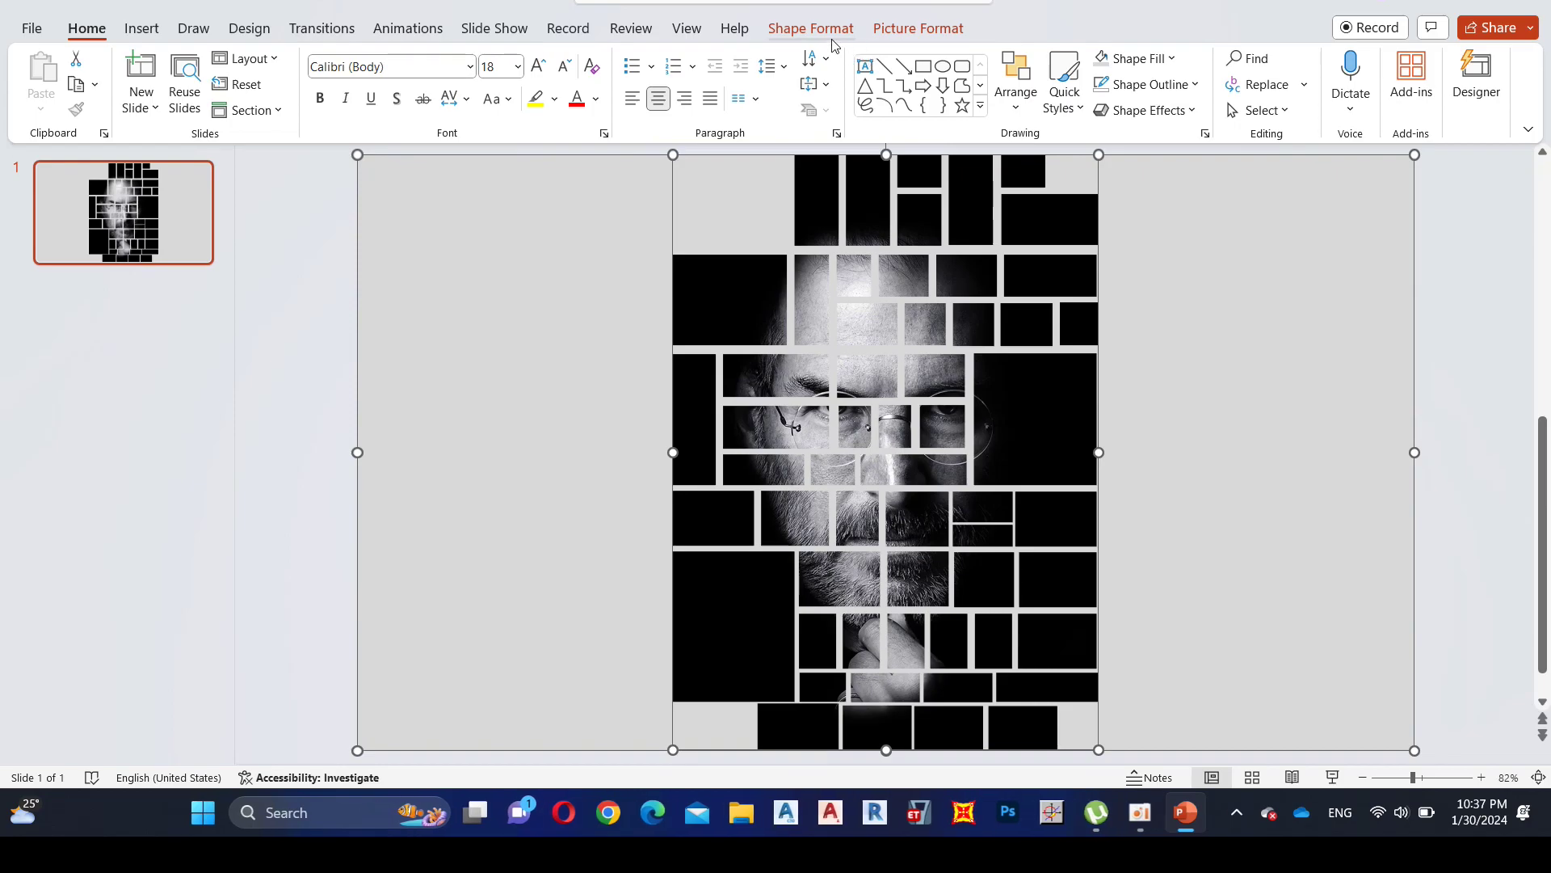
click(810, 29)
click(220, 110)
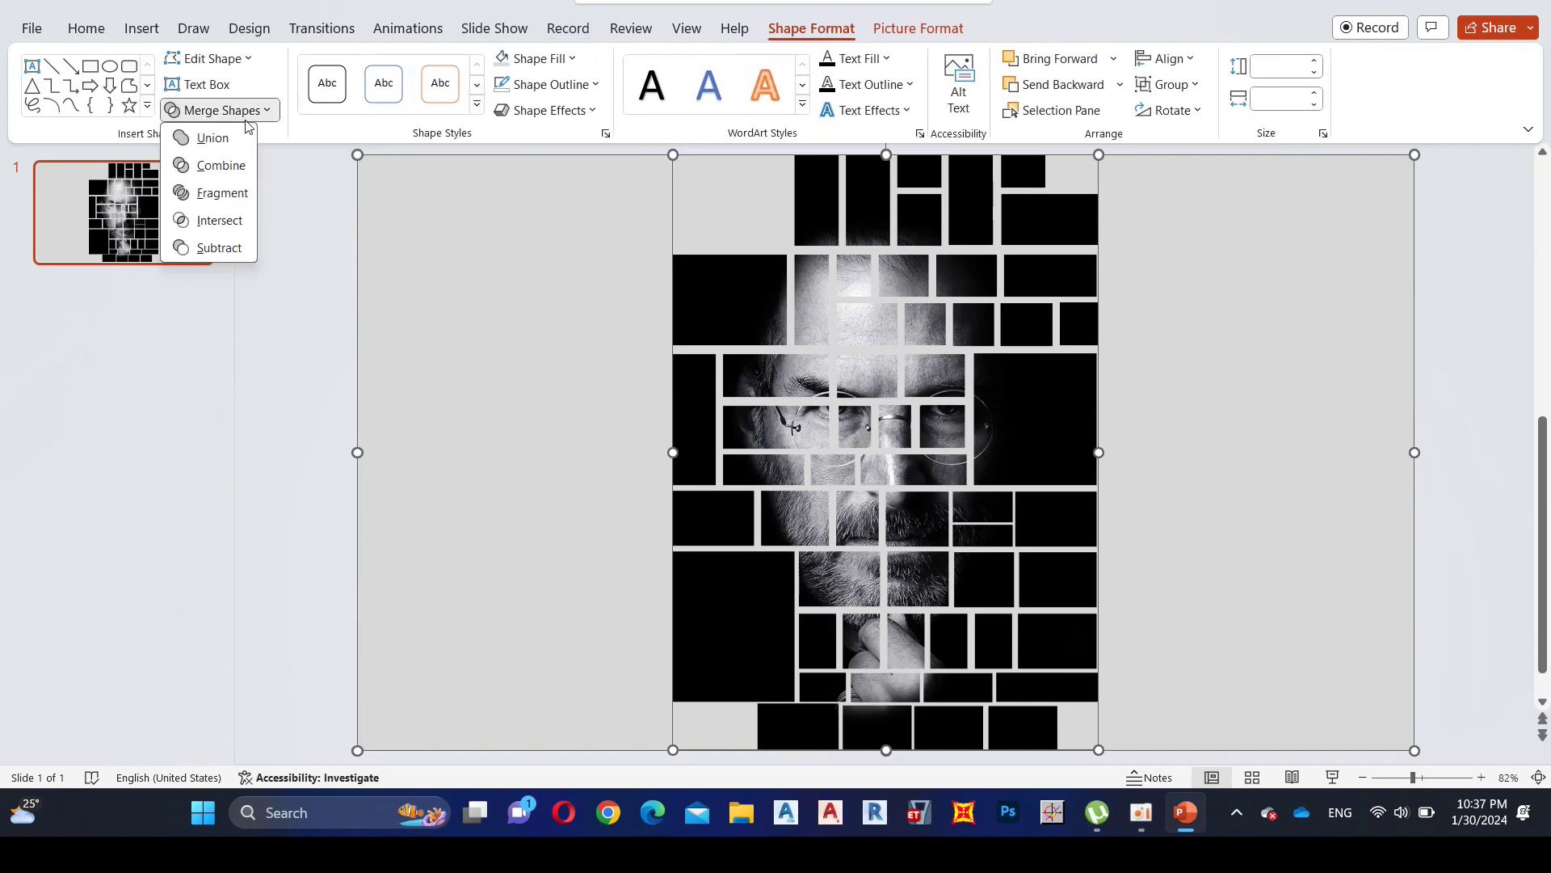
click(229, 195)
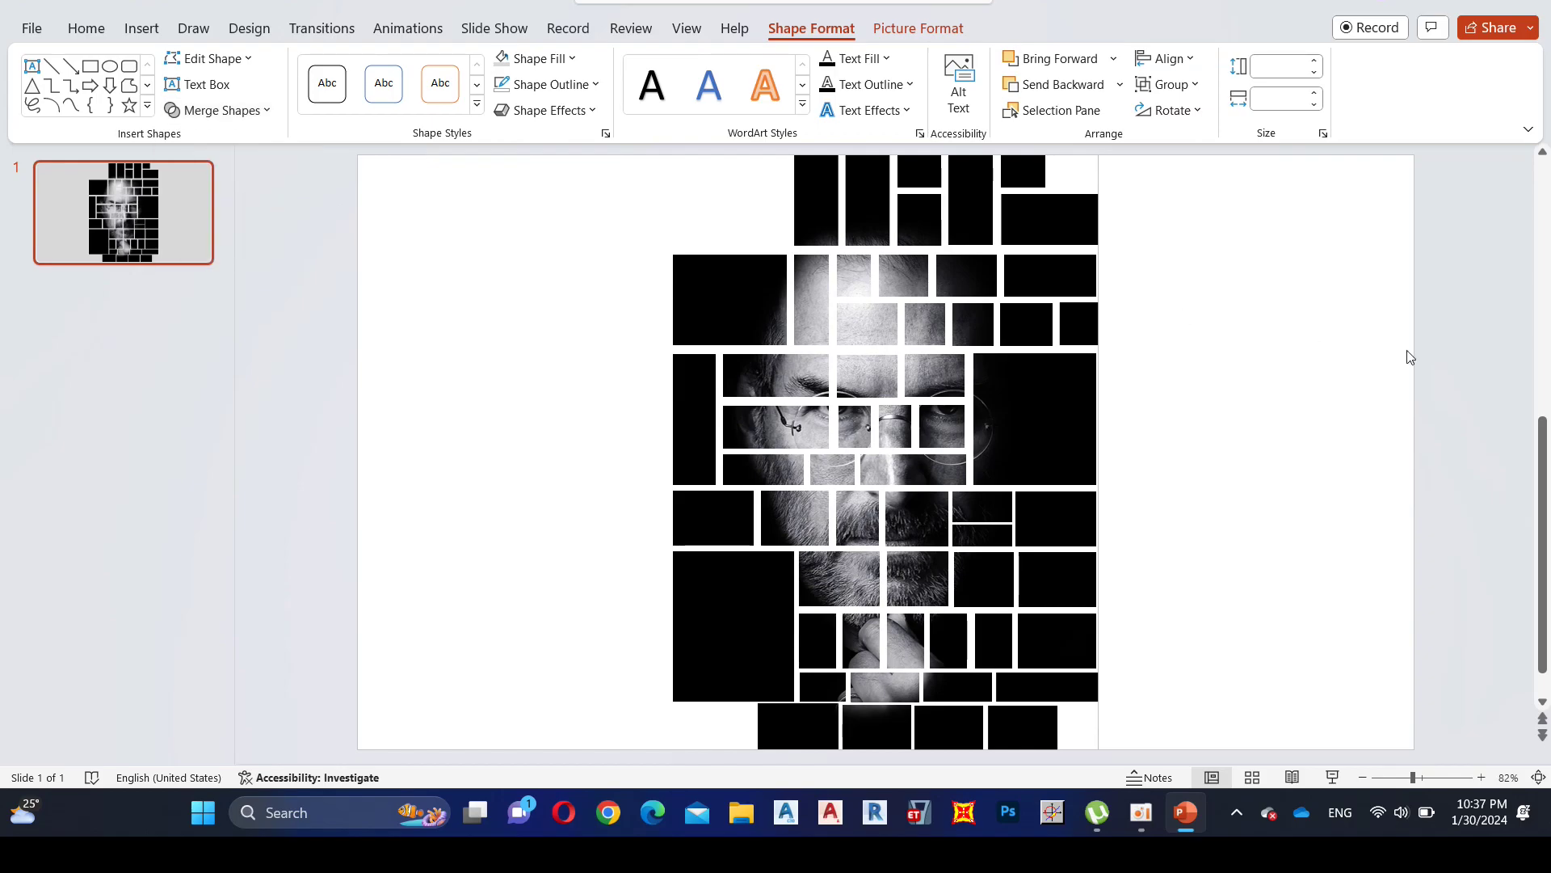
key(ctrl+a)
key(Escape)
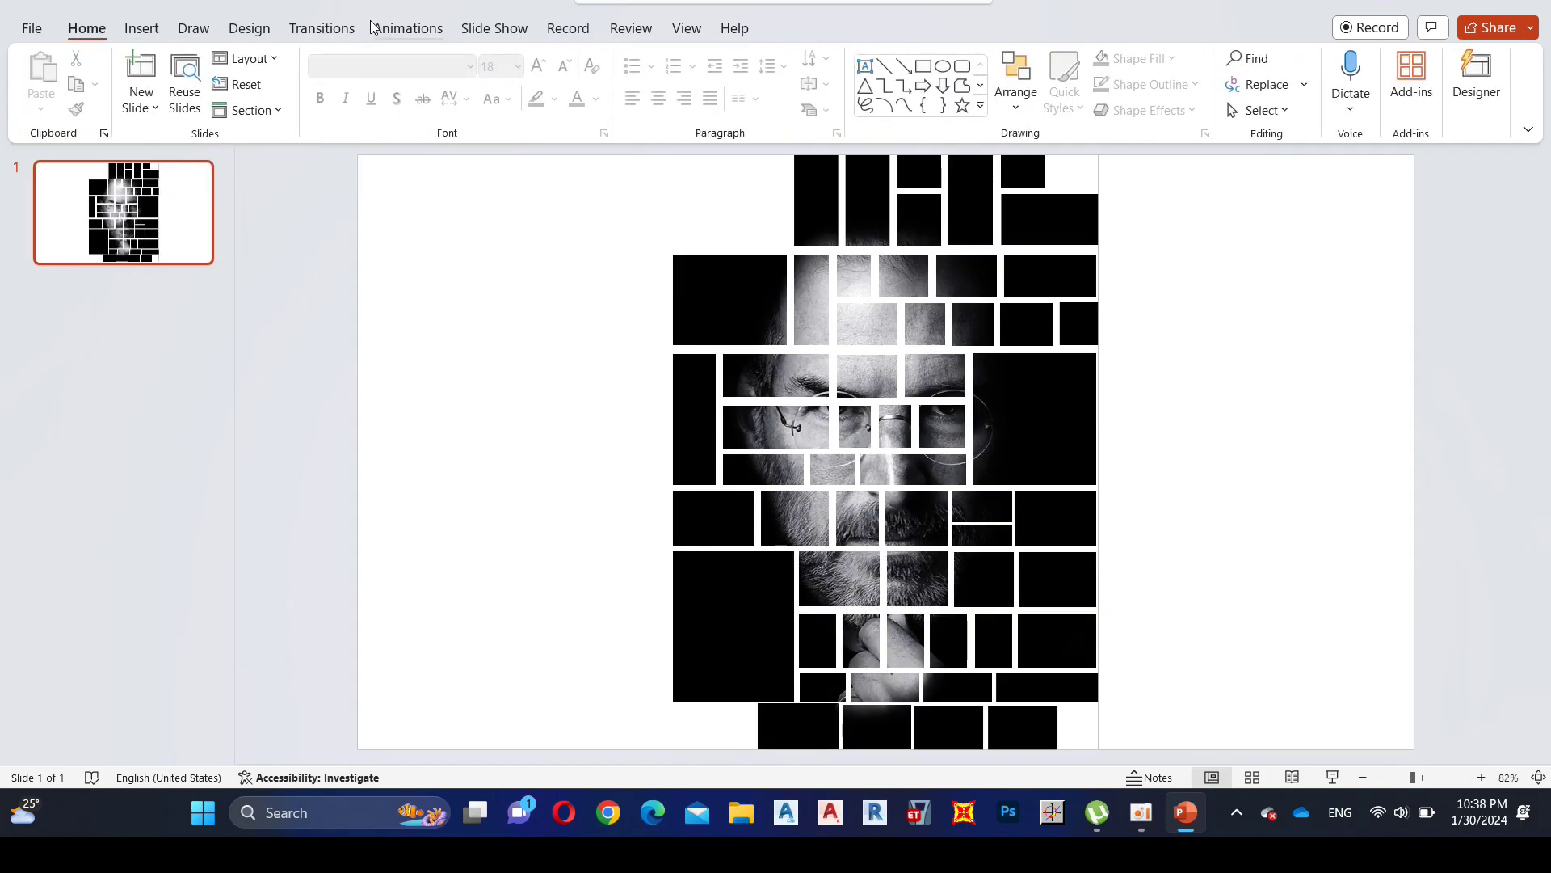
- Format the slide background with a solid black fill
click(250, 29)
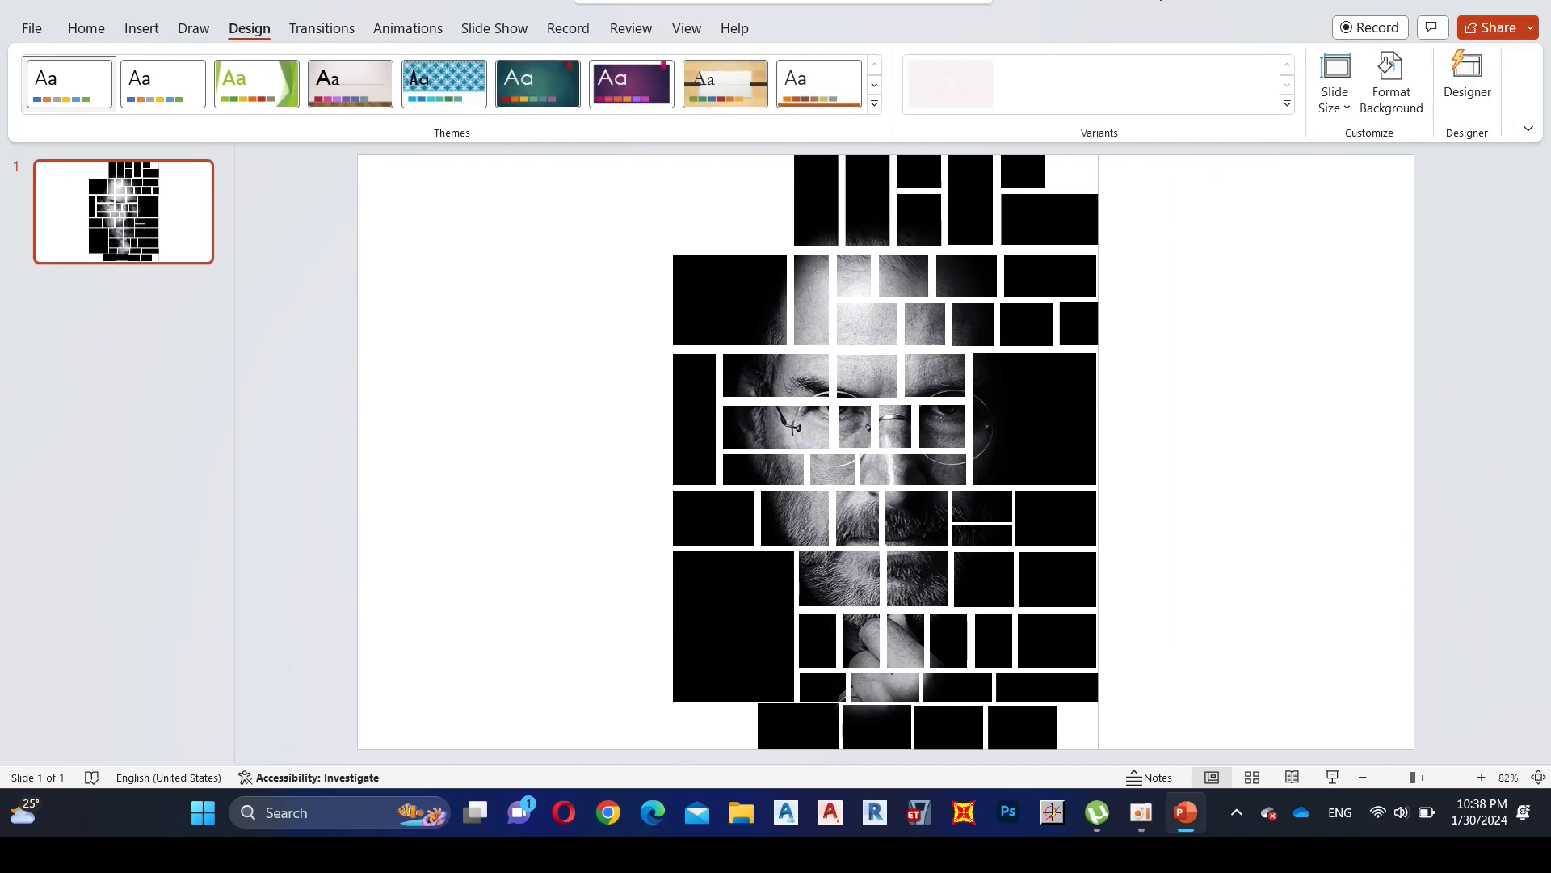
click(1391, 84)
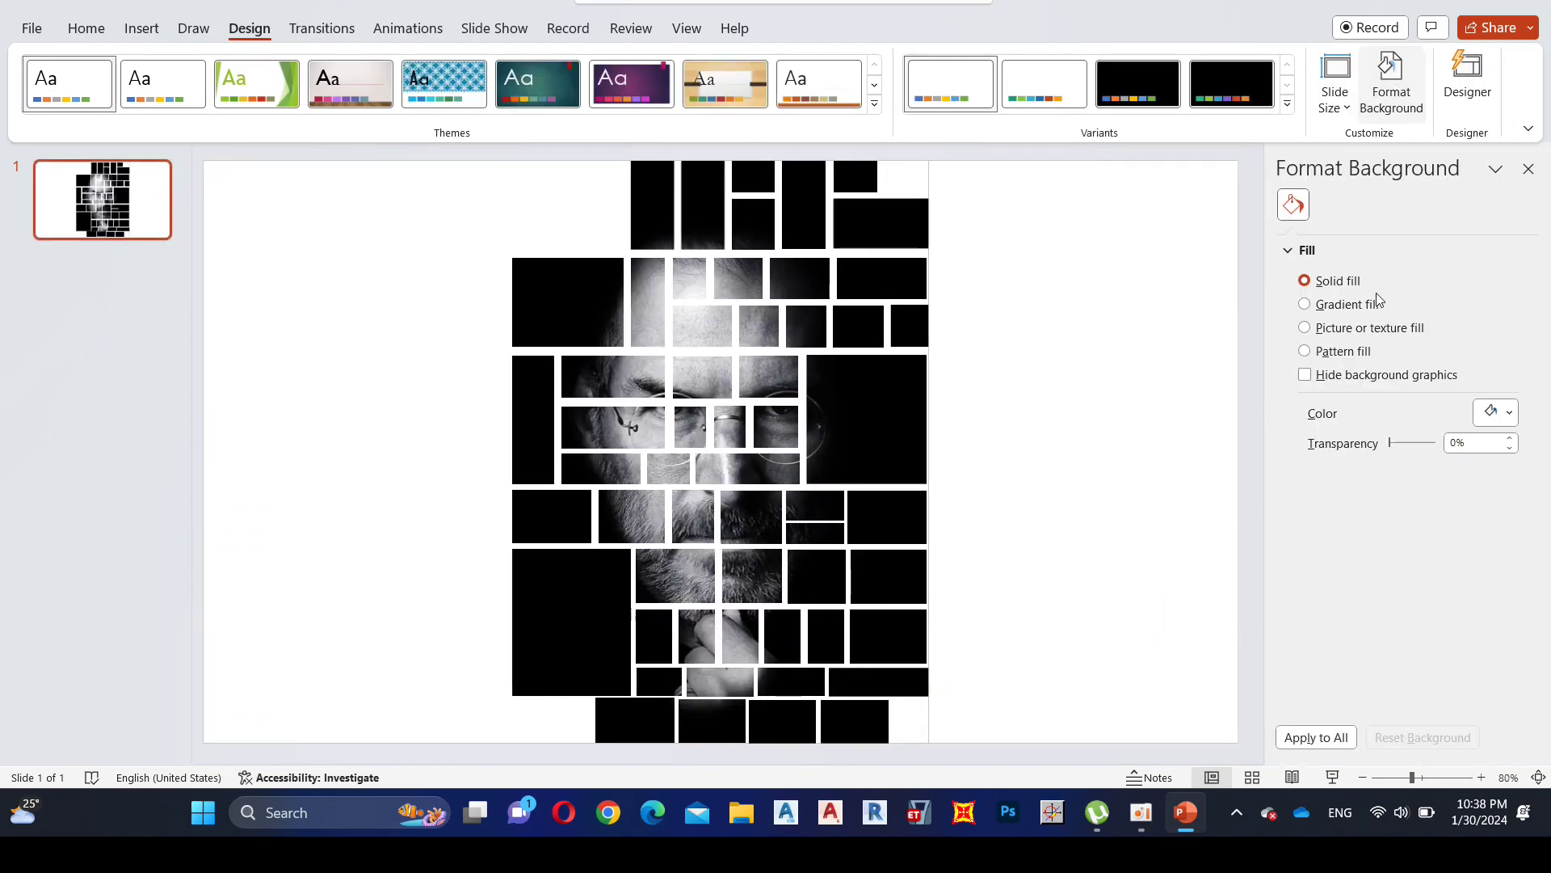
click(1497, 412)
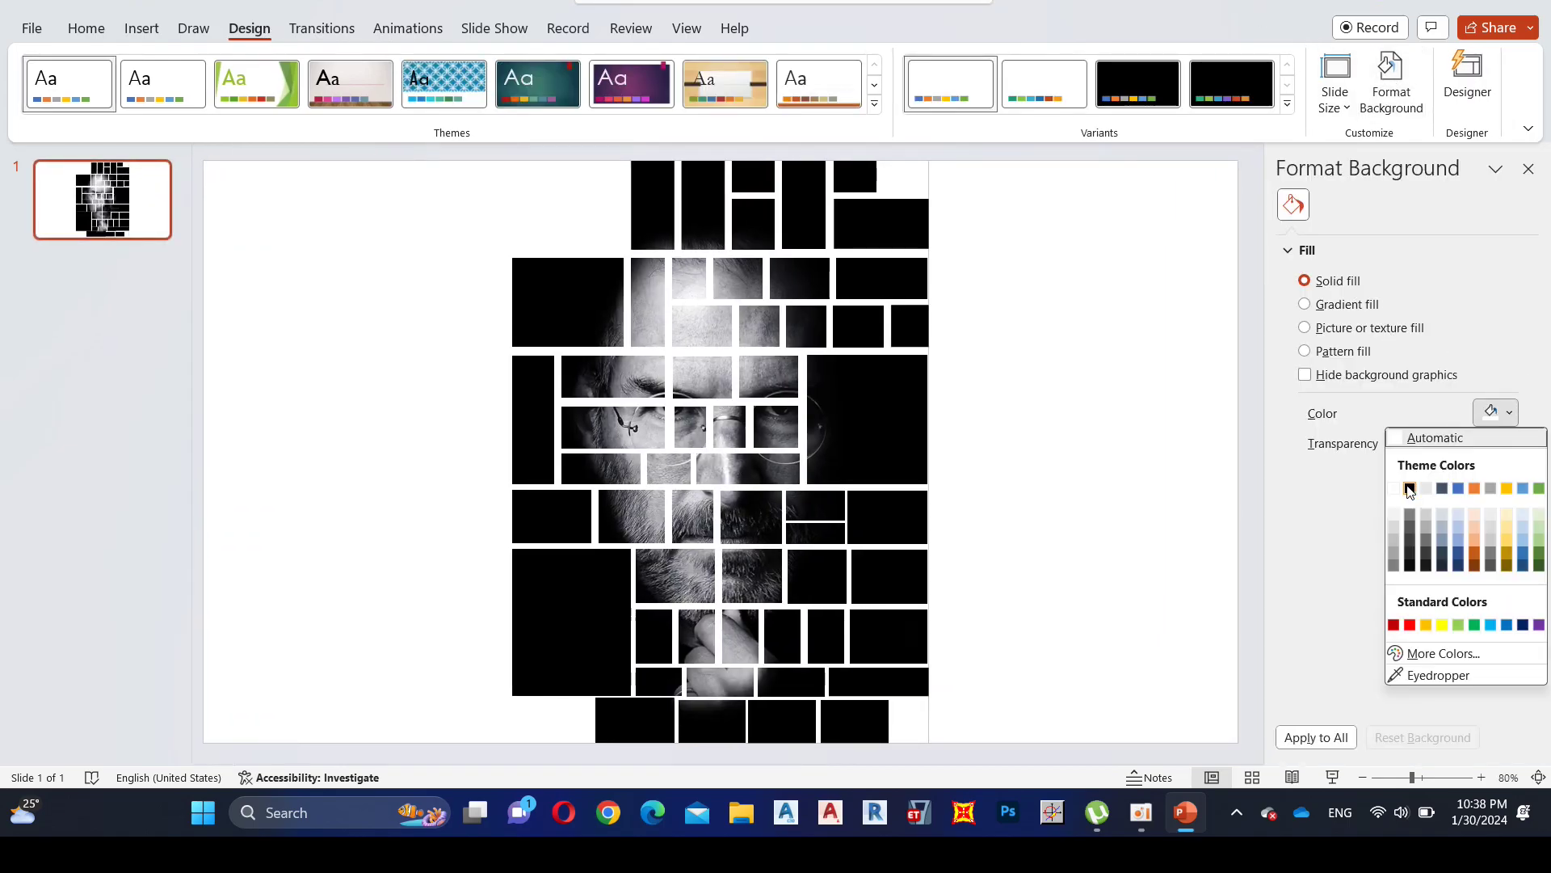
click(1410, 491)
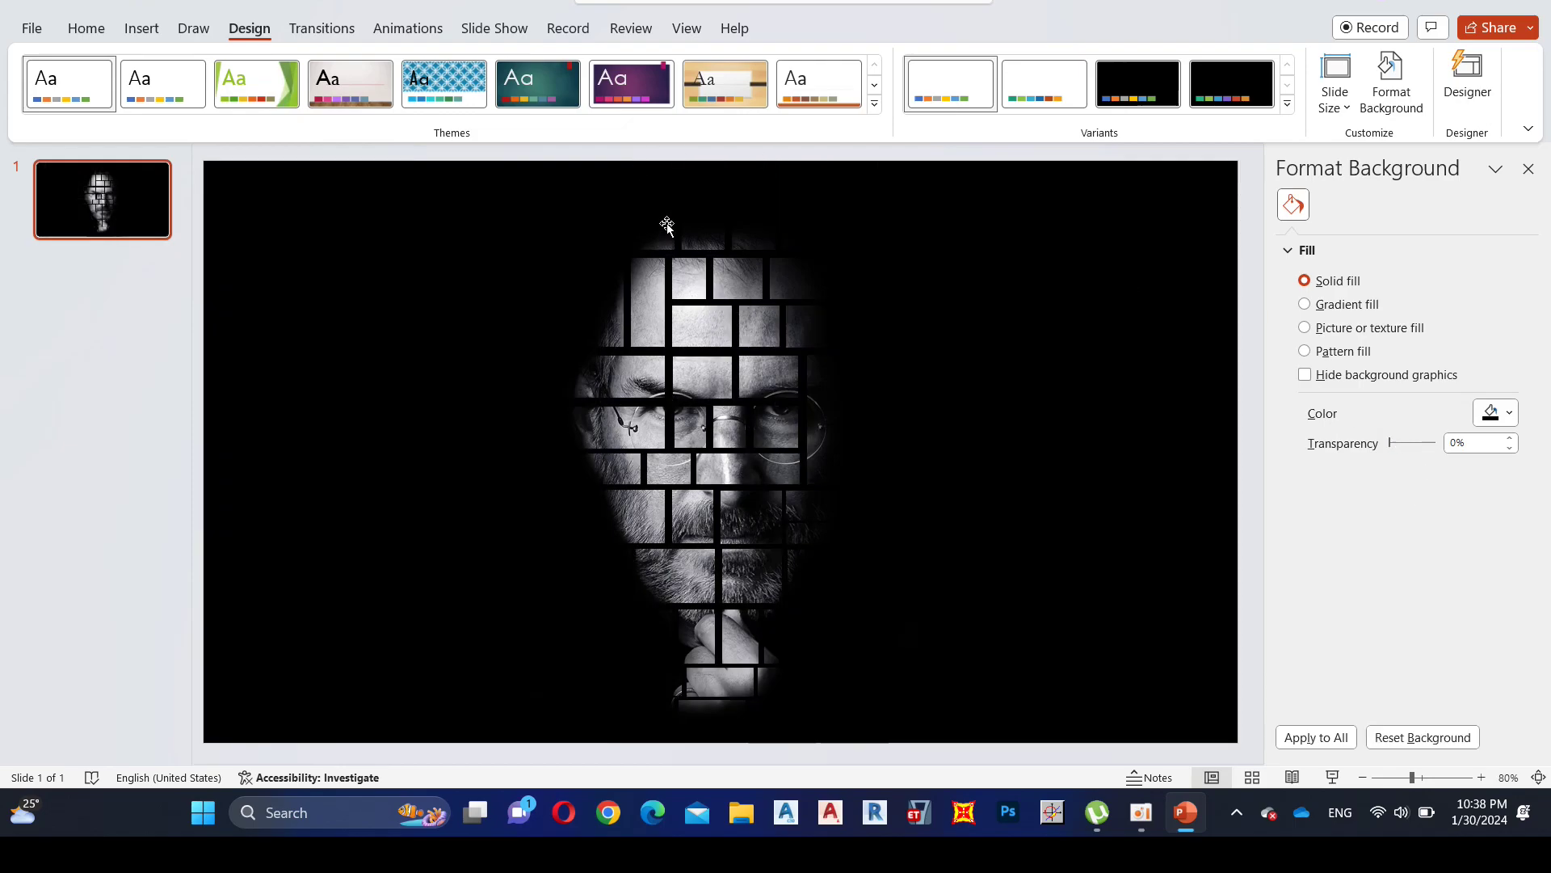
- Apply a Fly In animation with direction From Top to the wide top strip and the small tile above the forehead
click(305, 34)
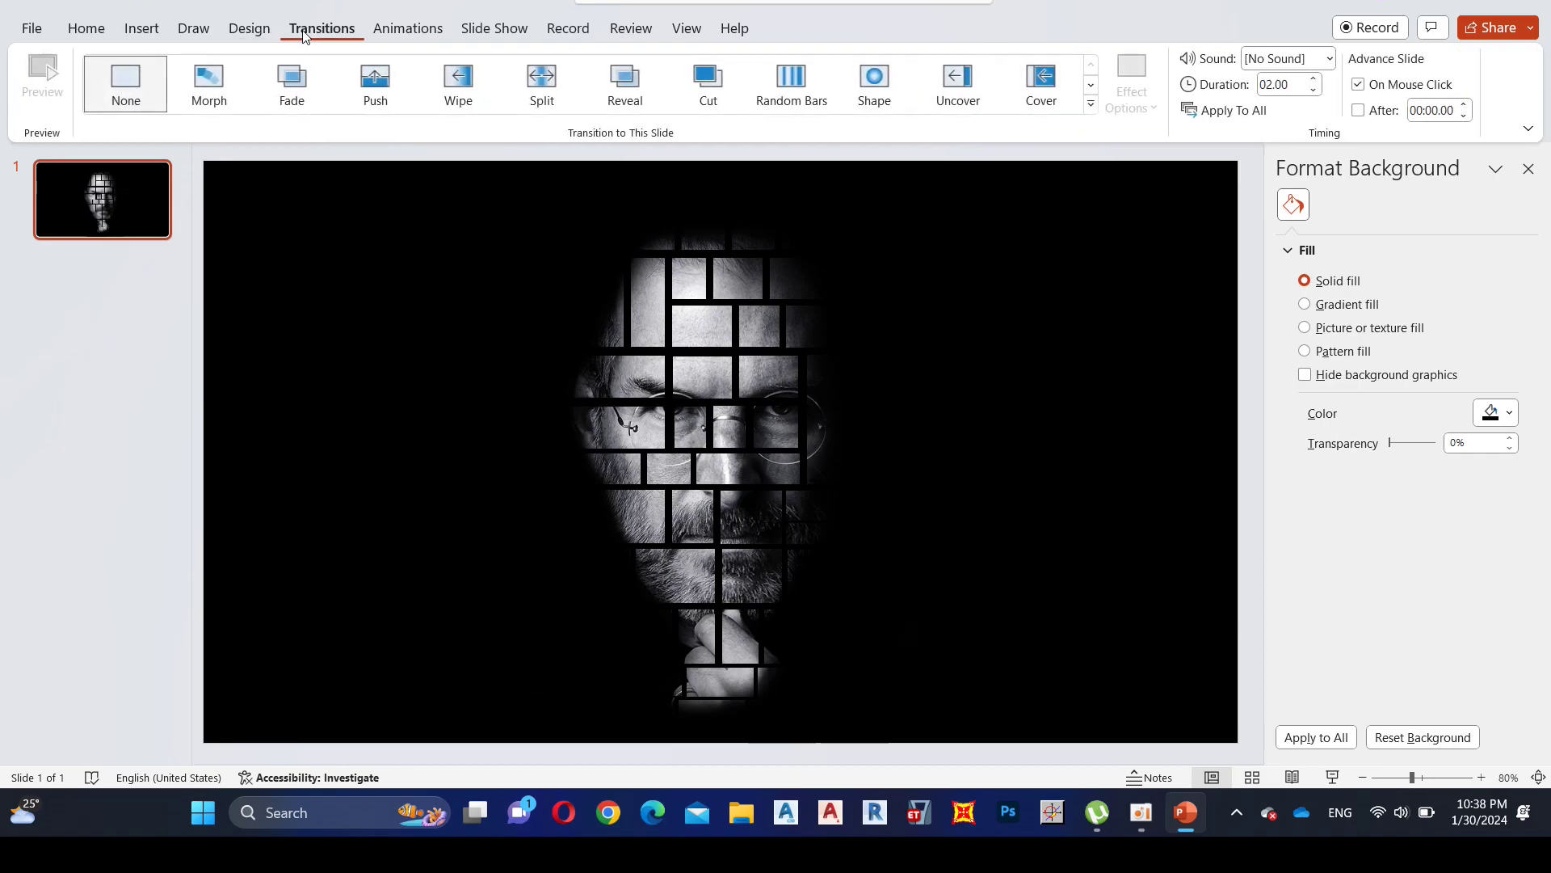
click(385, 34)
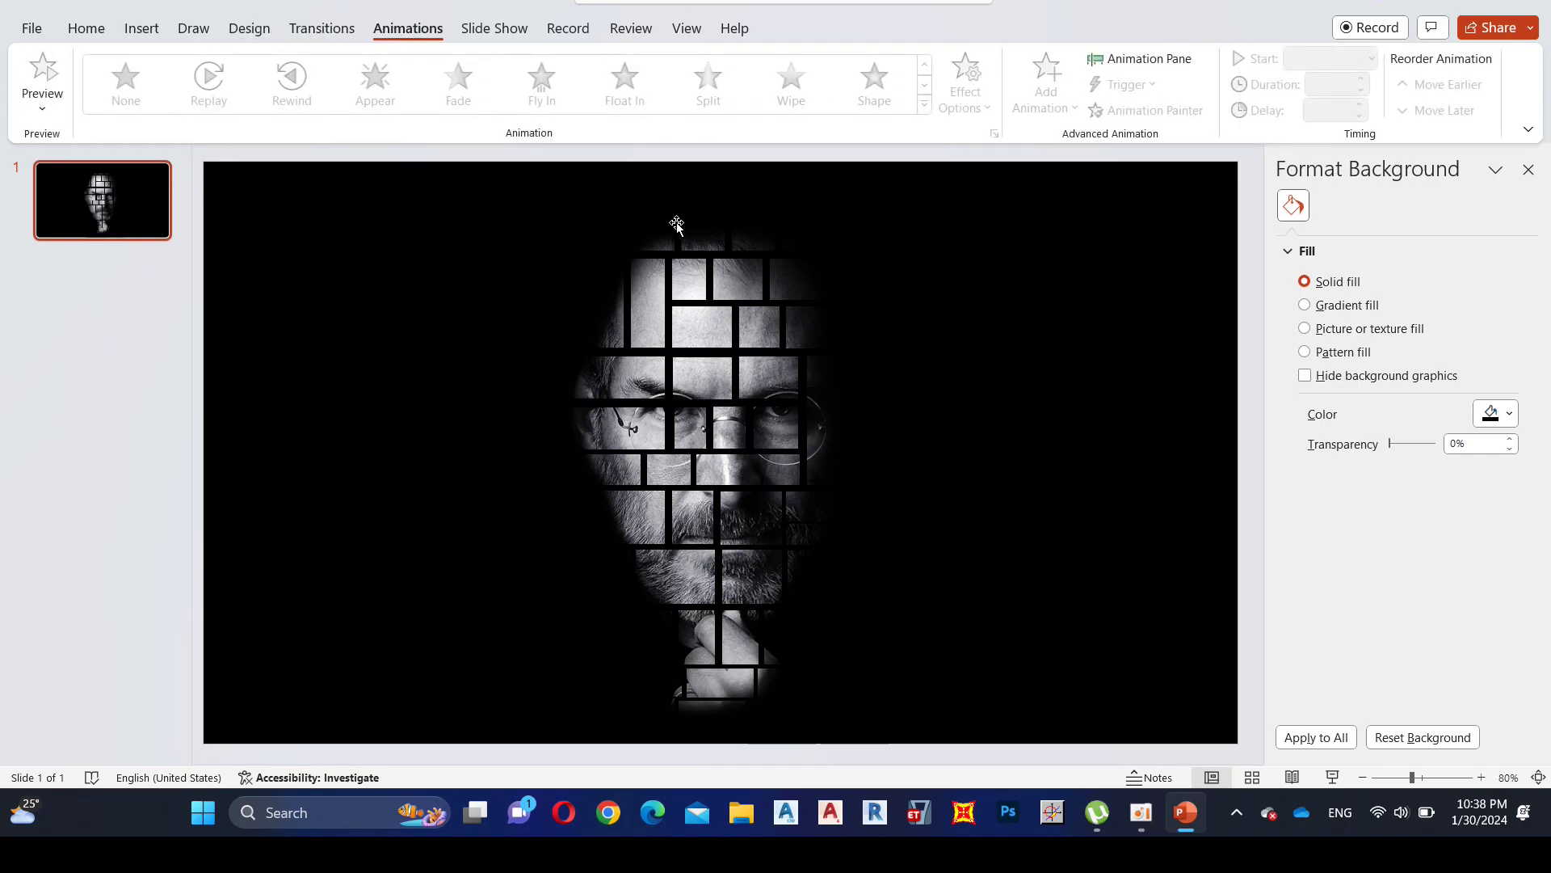
click(658, 233)
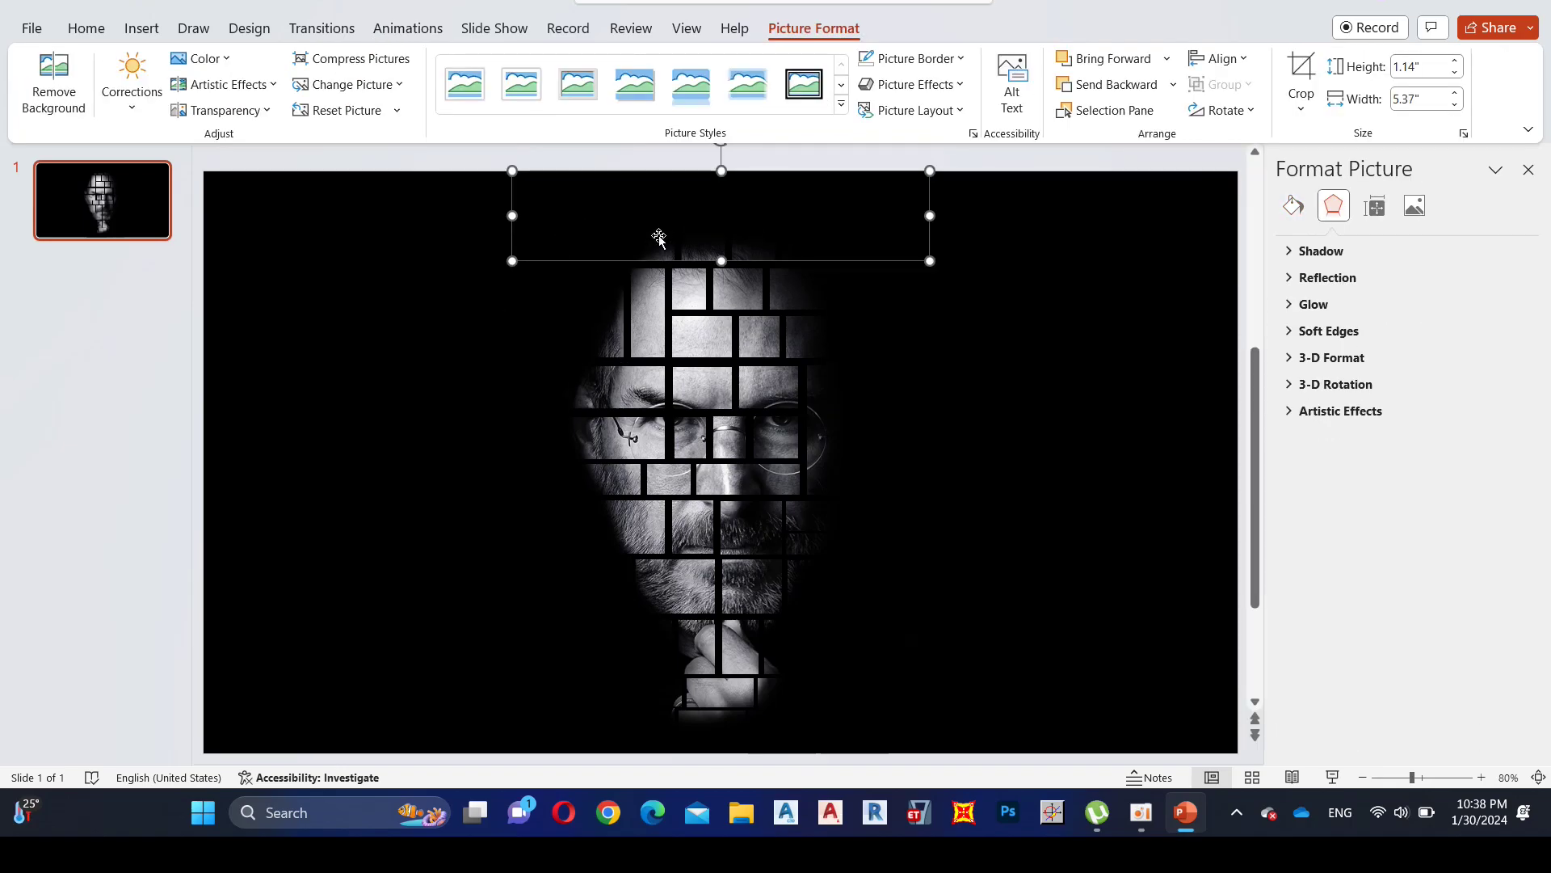
click(734, 244)
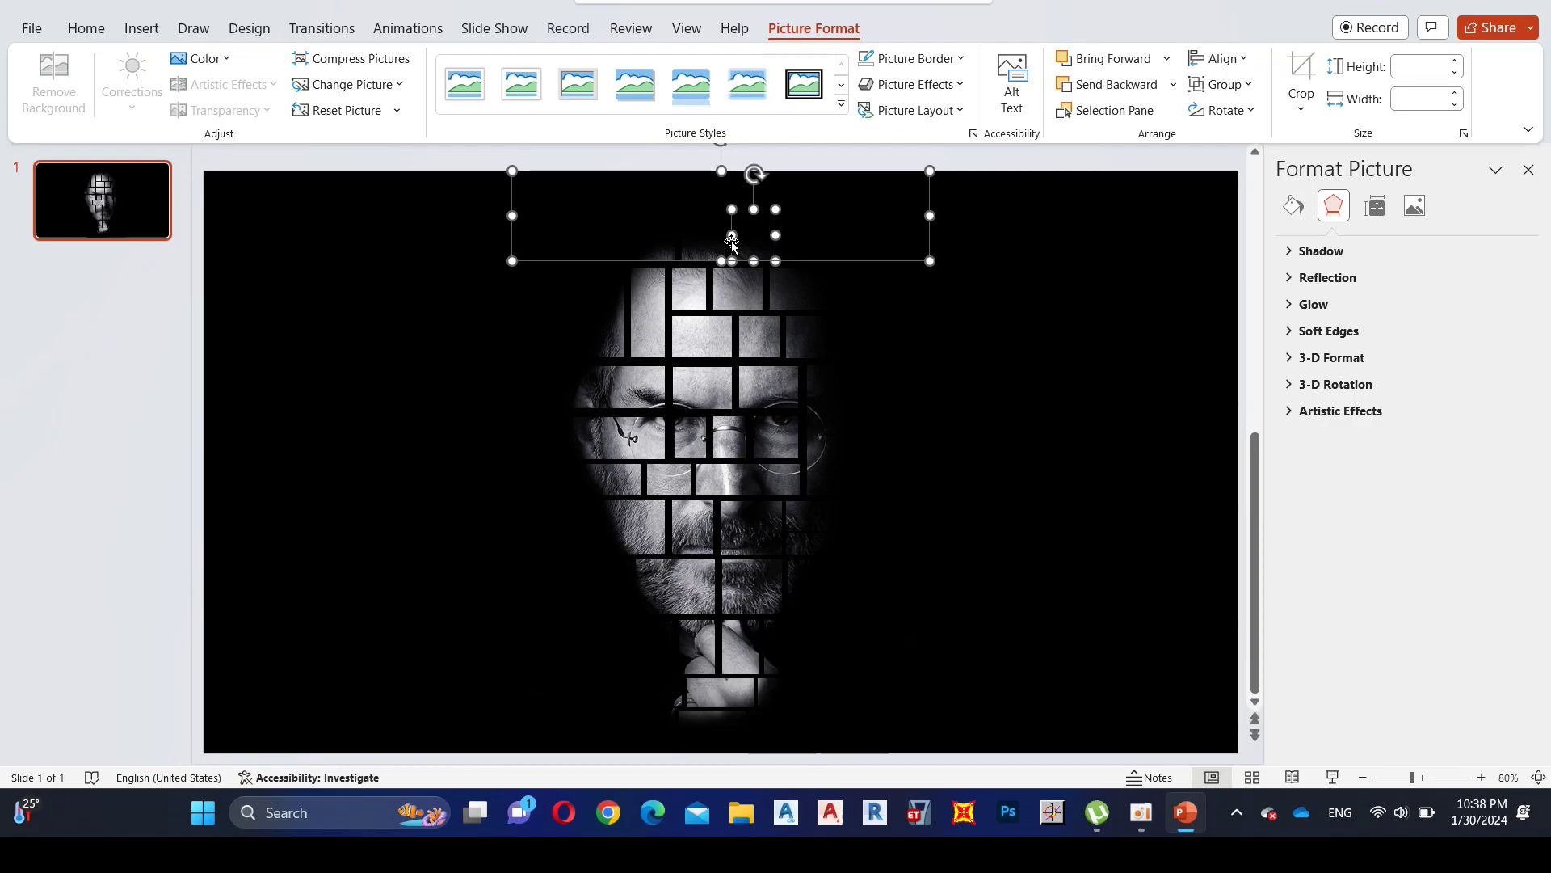
click(434, 29)
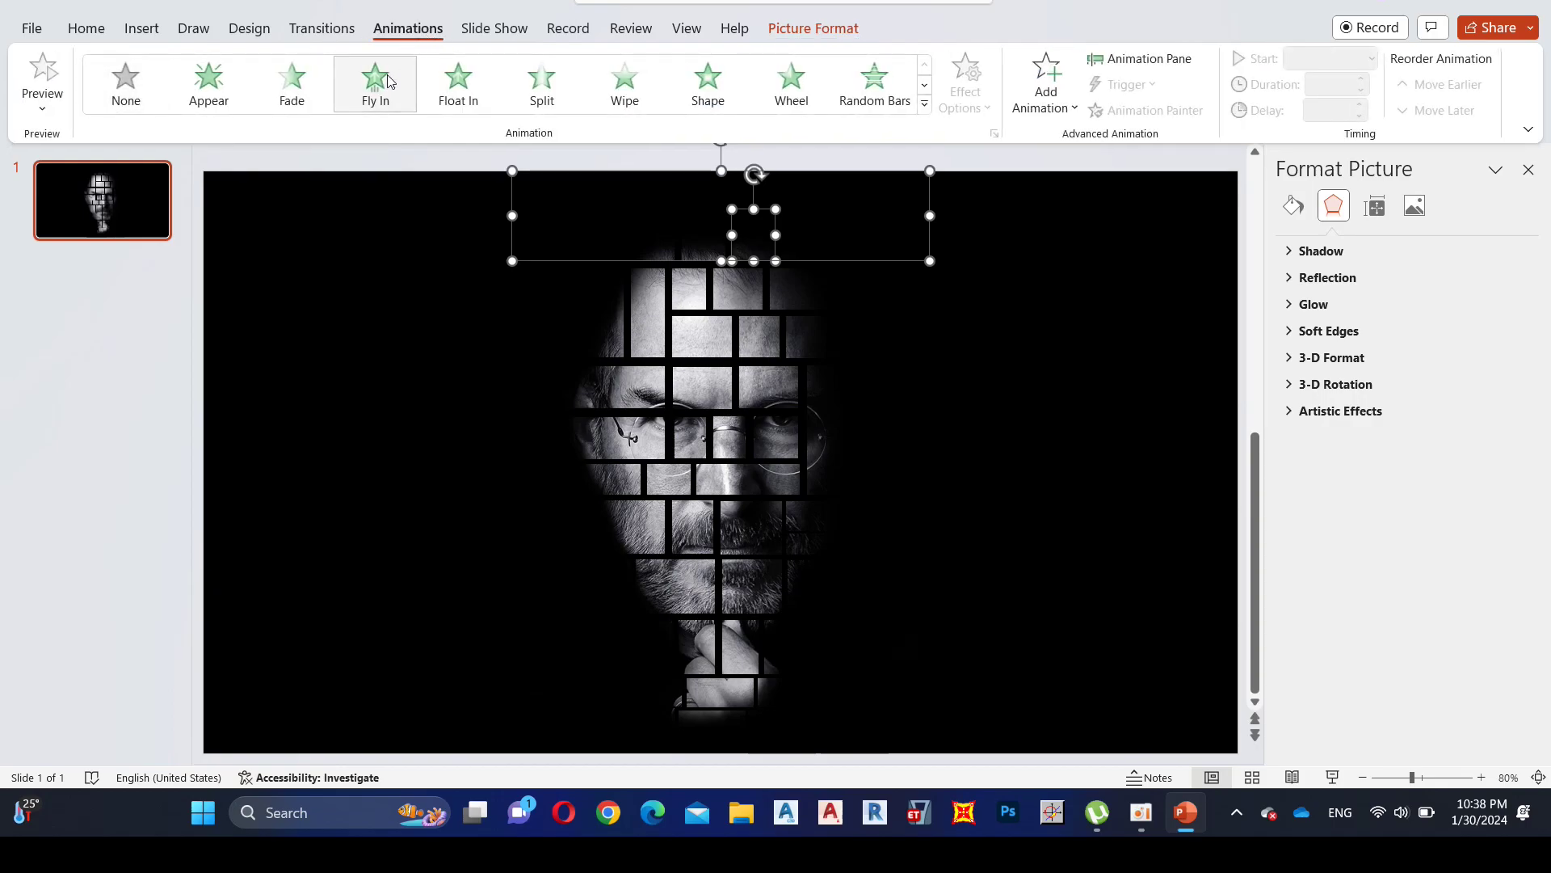
click(389, 80)
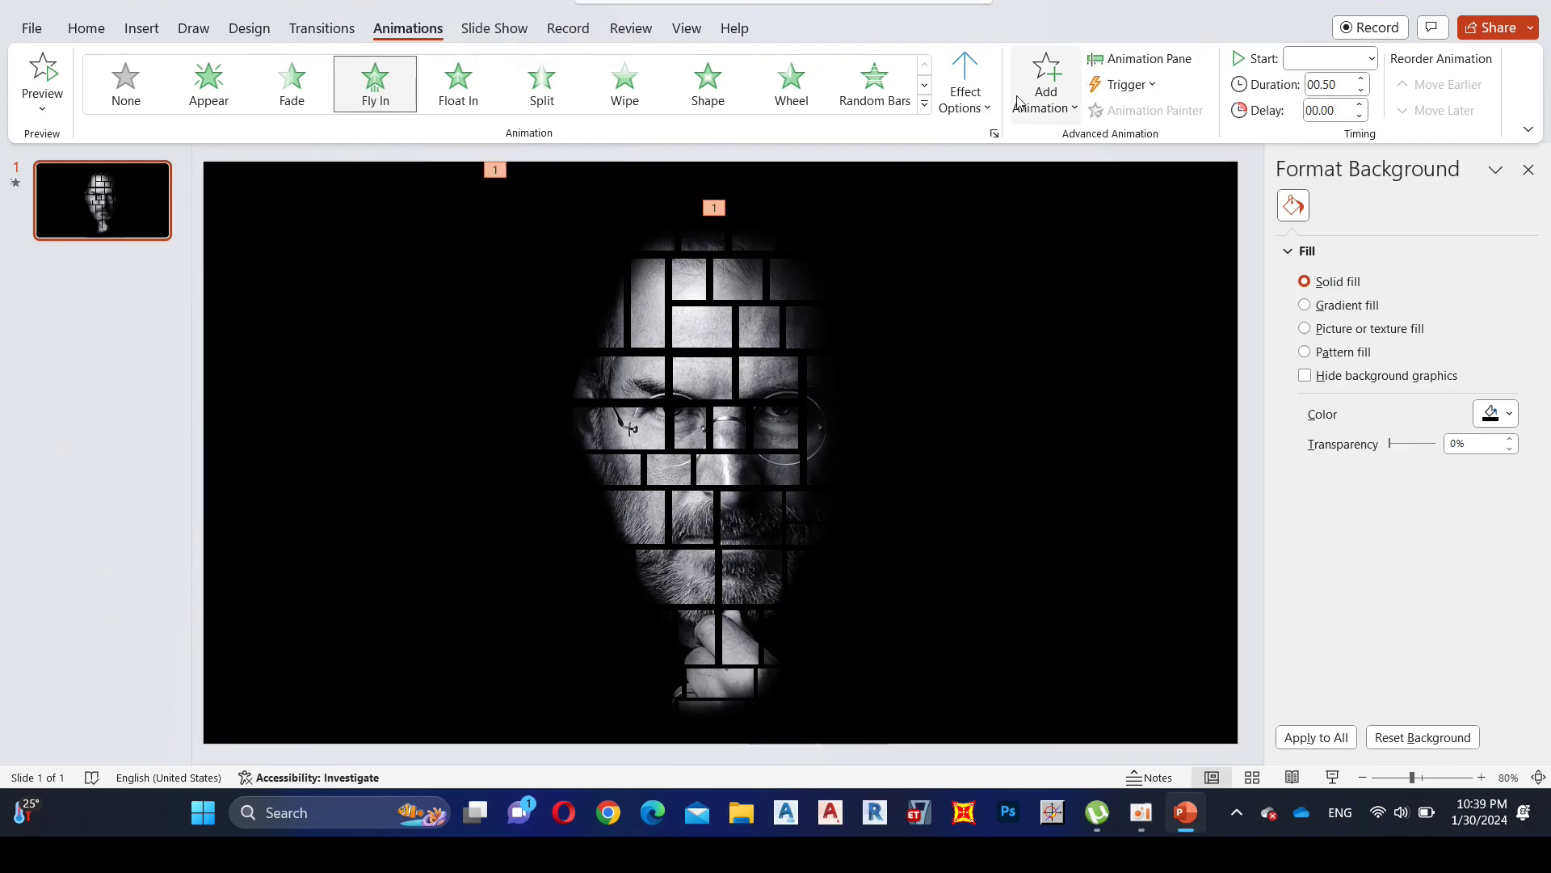
click(974, 107)
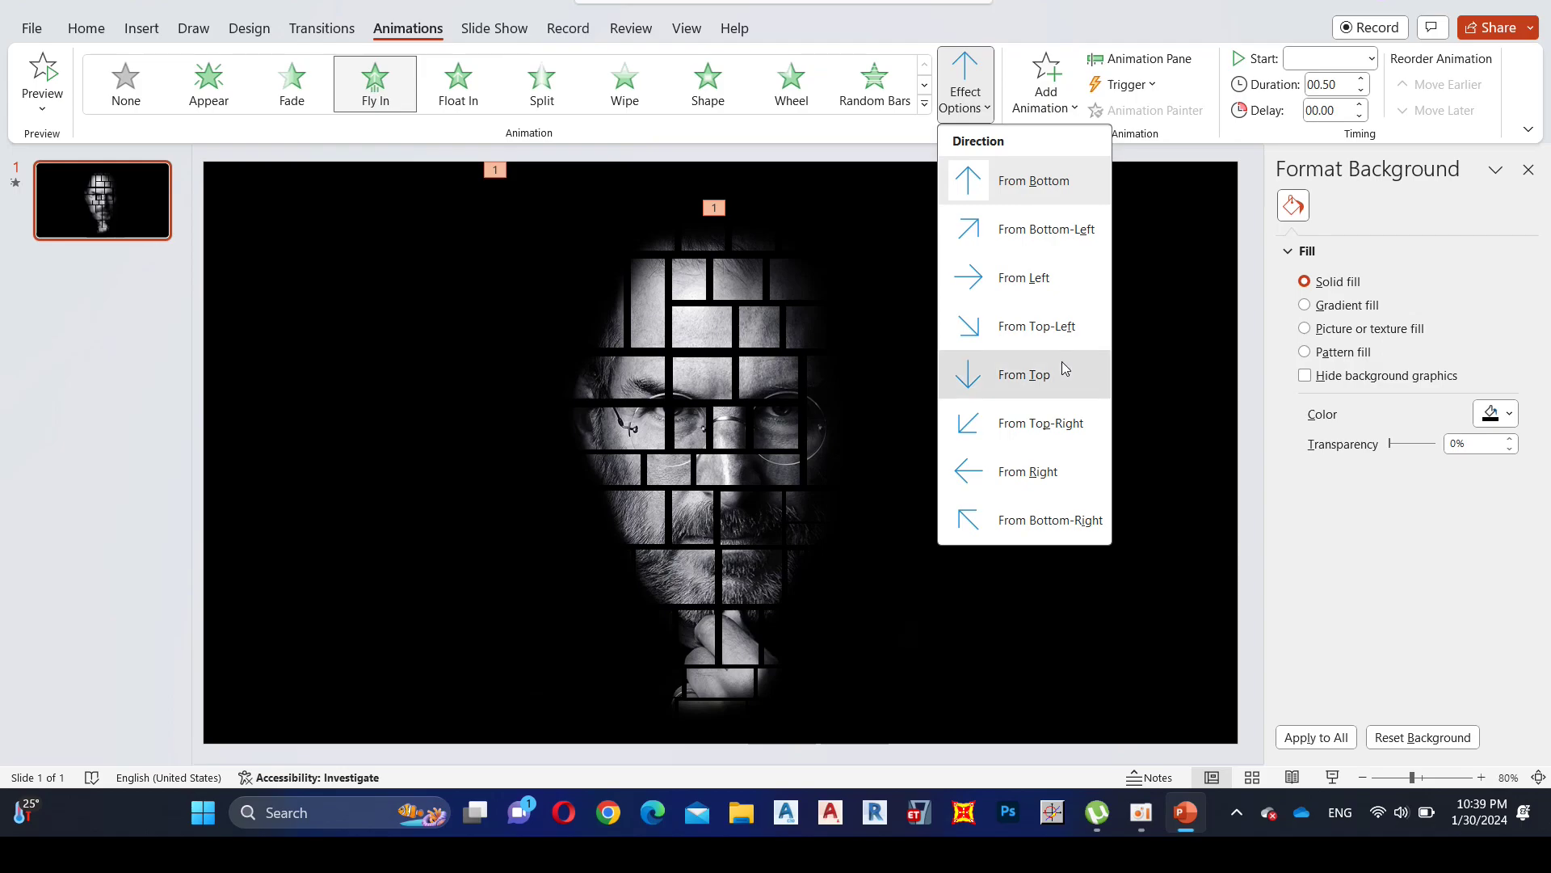
key(Return)
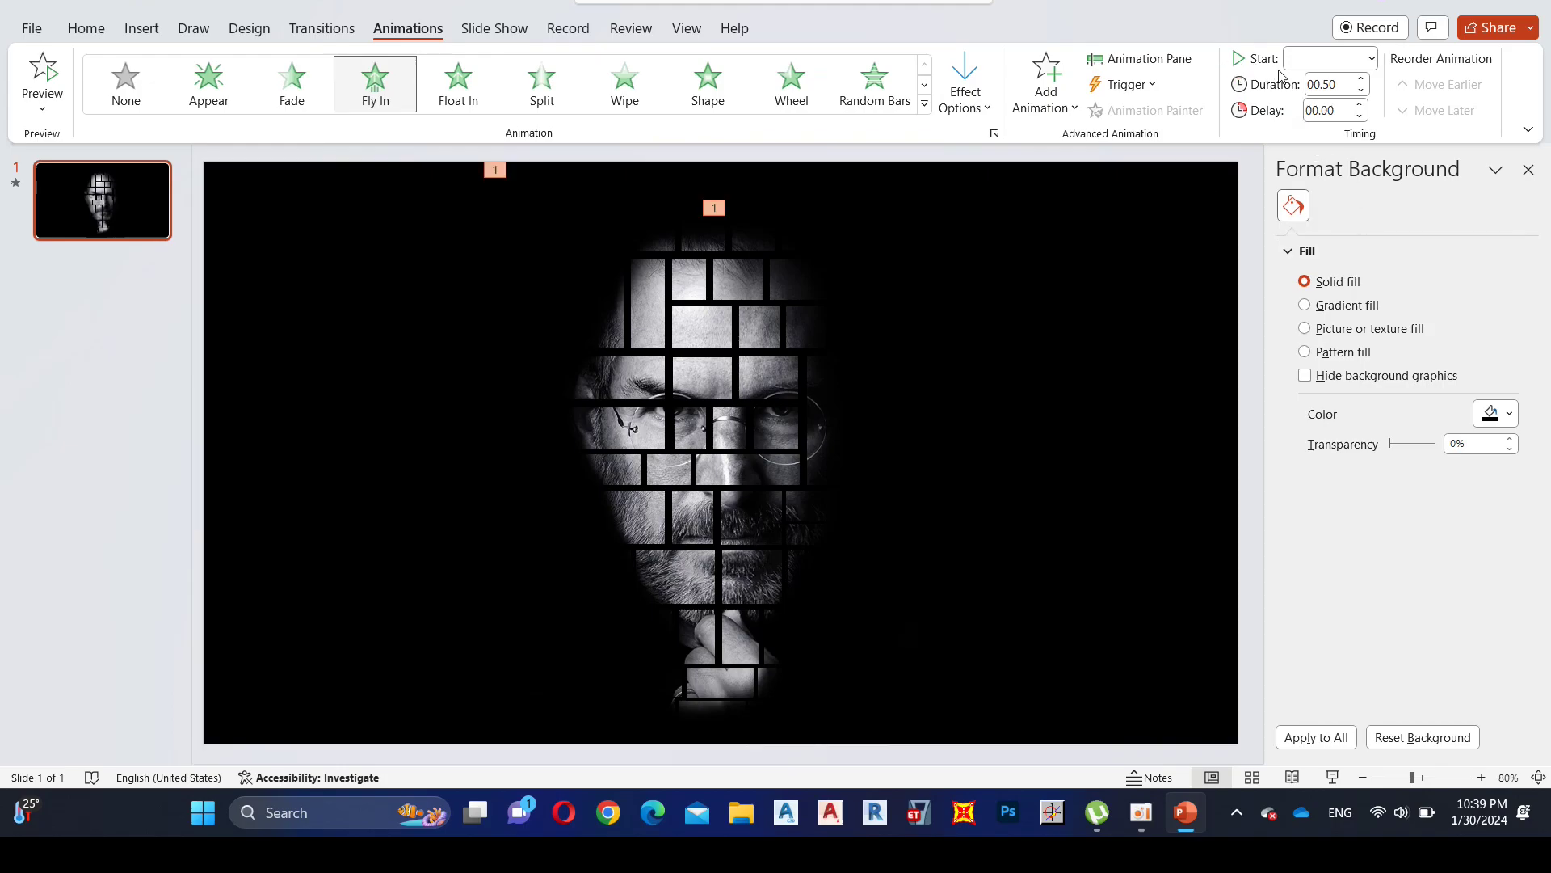
- Set both Fly In animations to start After Previous with a duration of 00.25 and preview them from the Animation Pane
click(1186, 63)
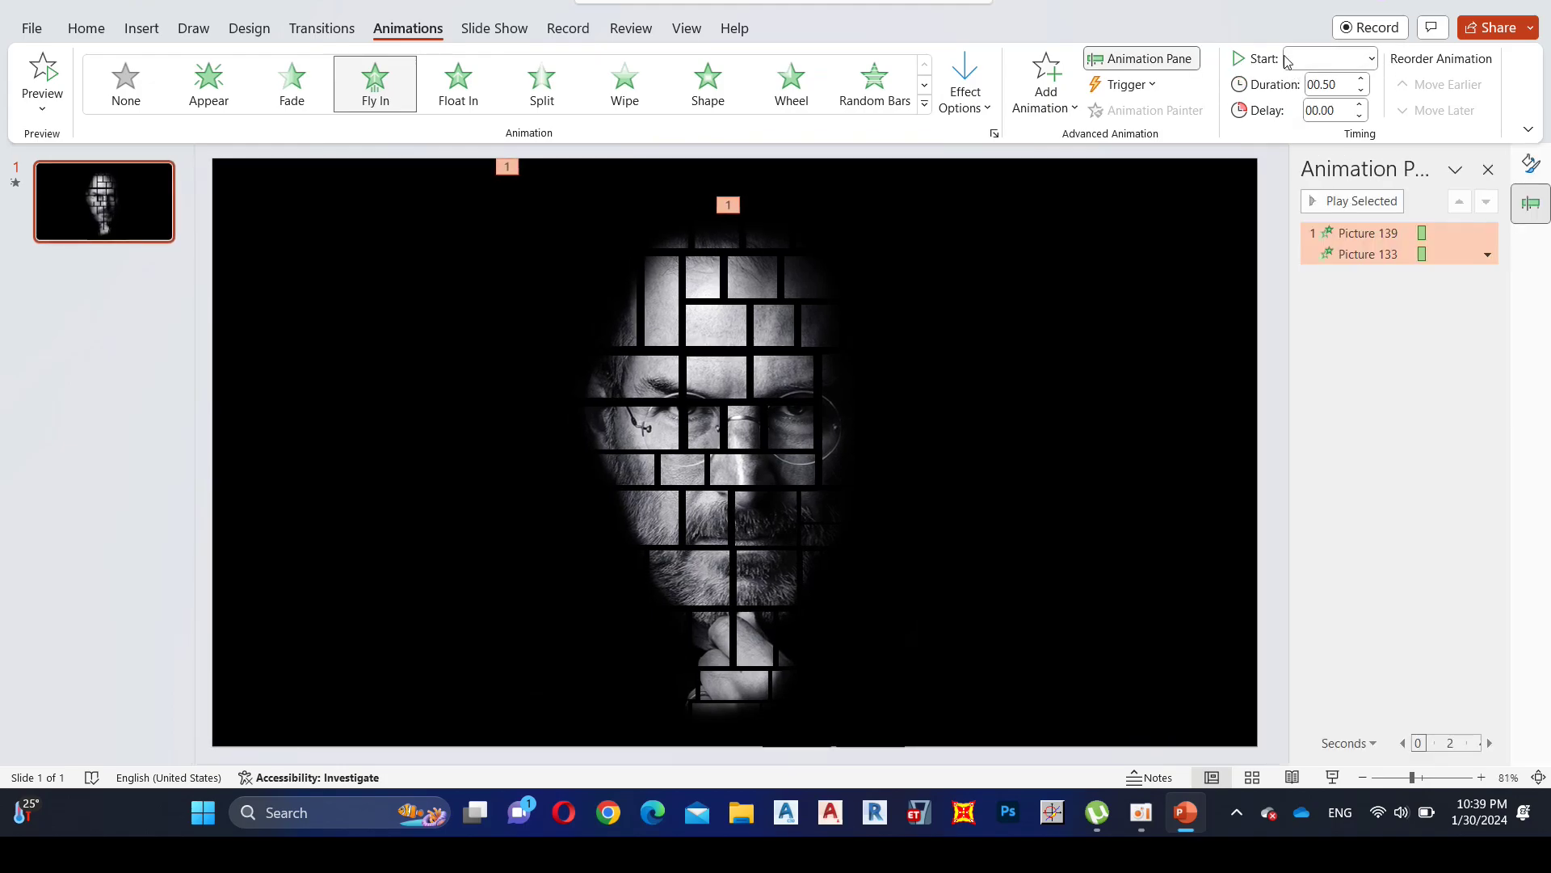
right_click(1365, 234)
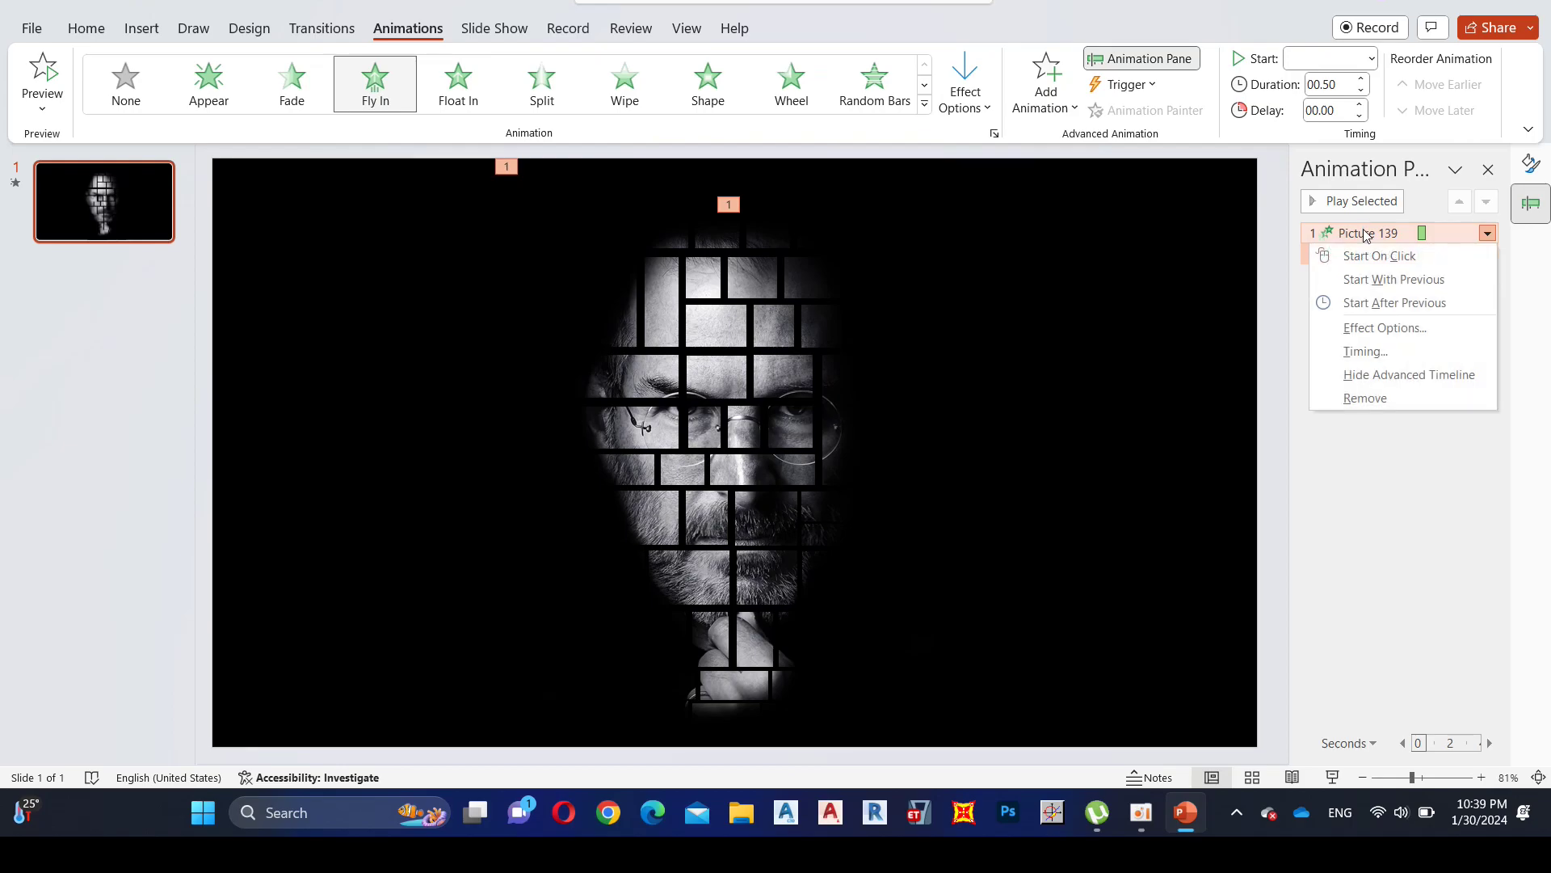
click(1421, 306)
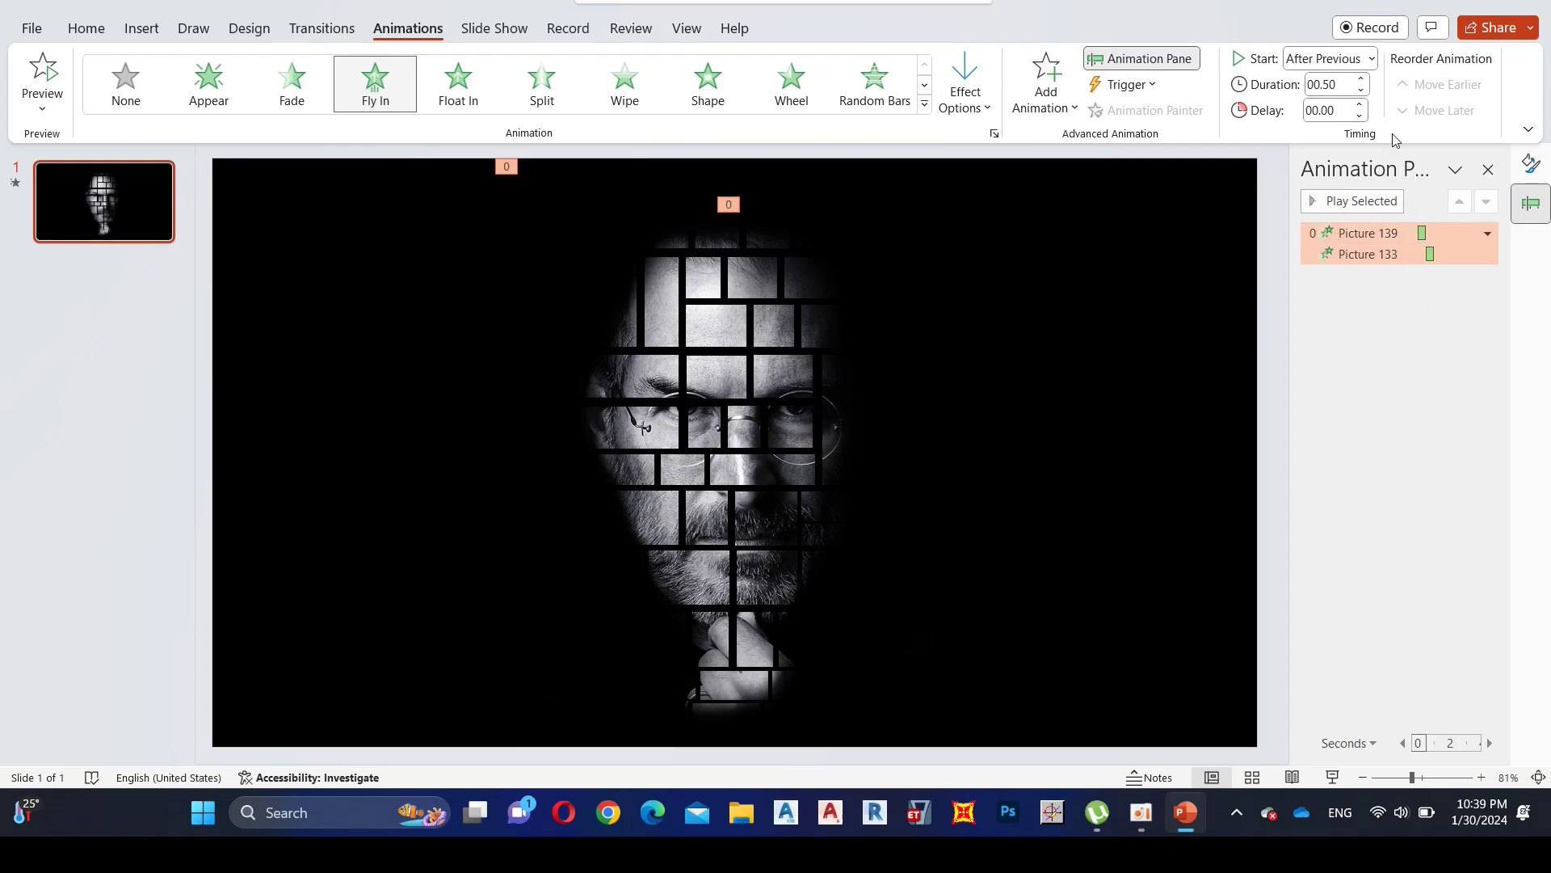
click(1363, 91)
click(1346, 201)
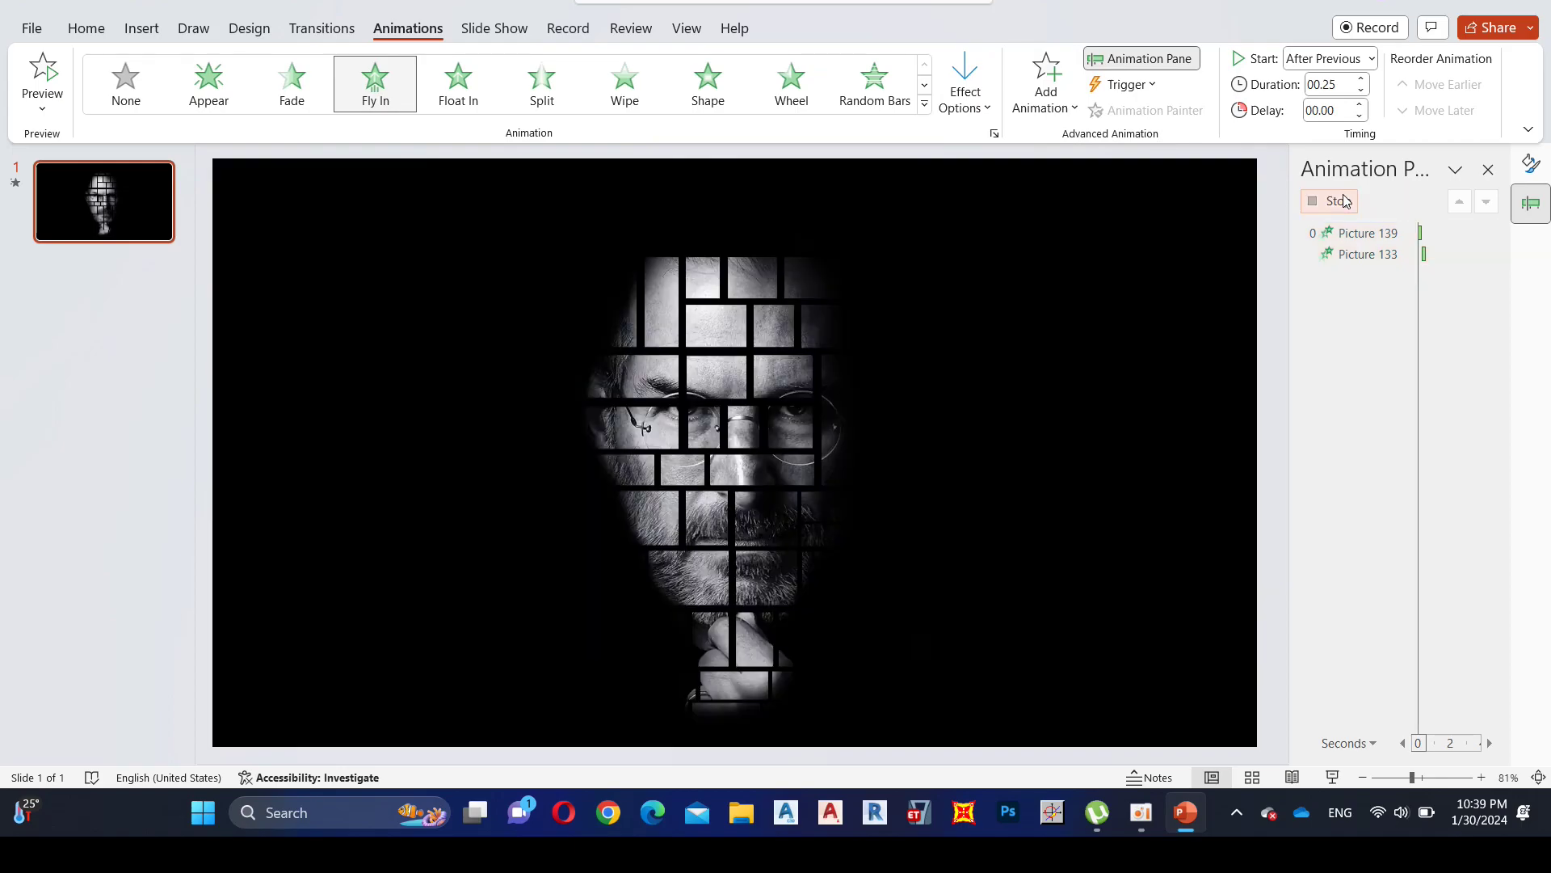
- Apply a Fly In animation with direction From Left to the small square tile on the upper forehead
click(711, 278)
click(711, 279)
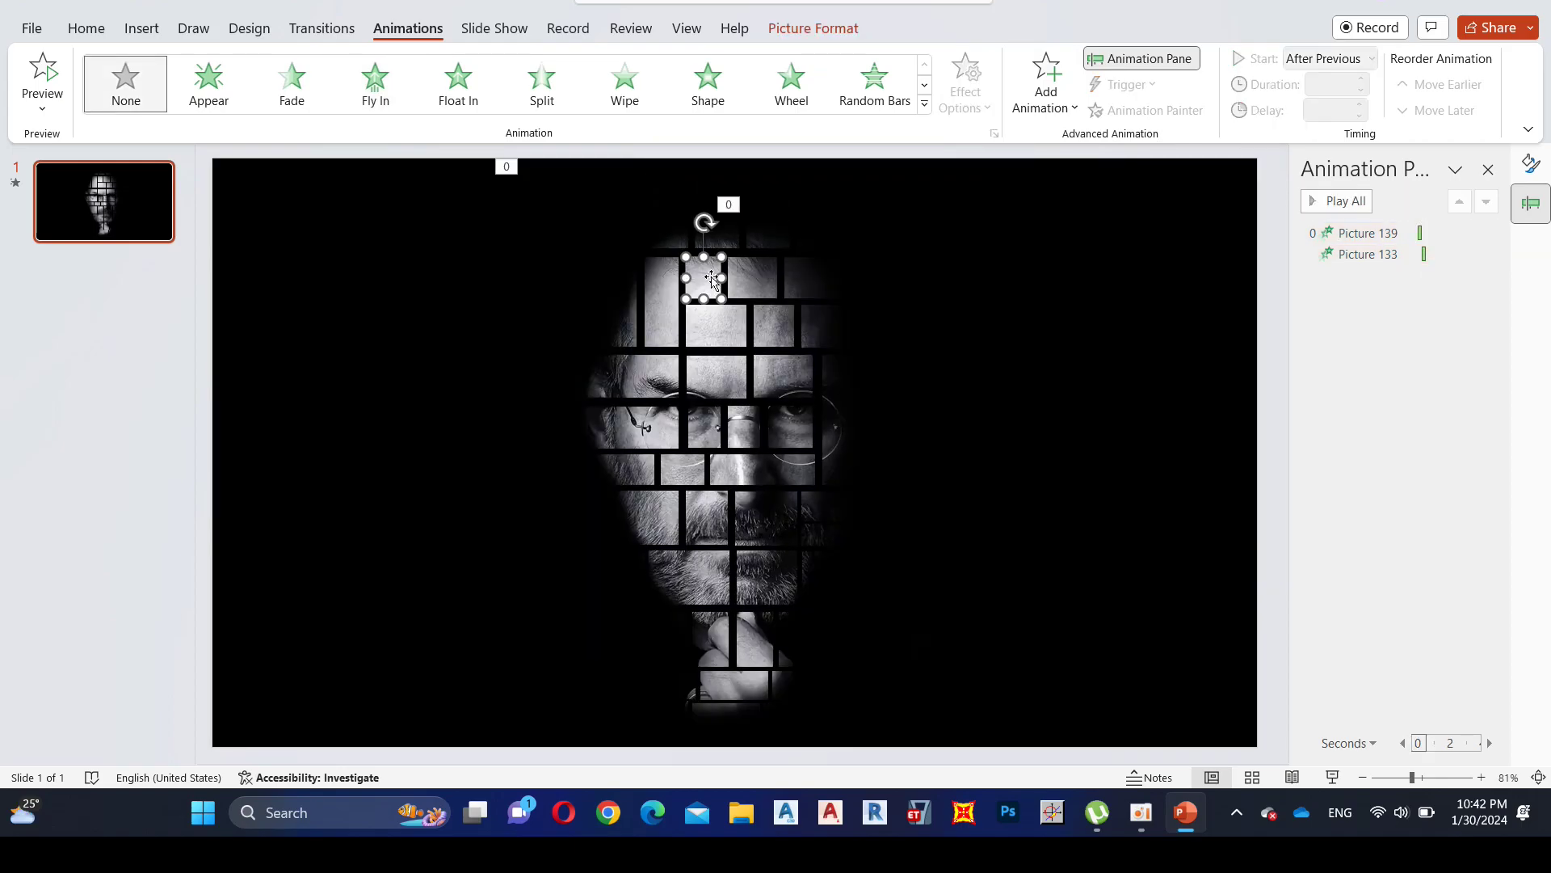
click(374, 89)
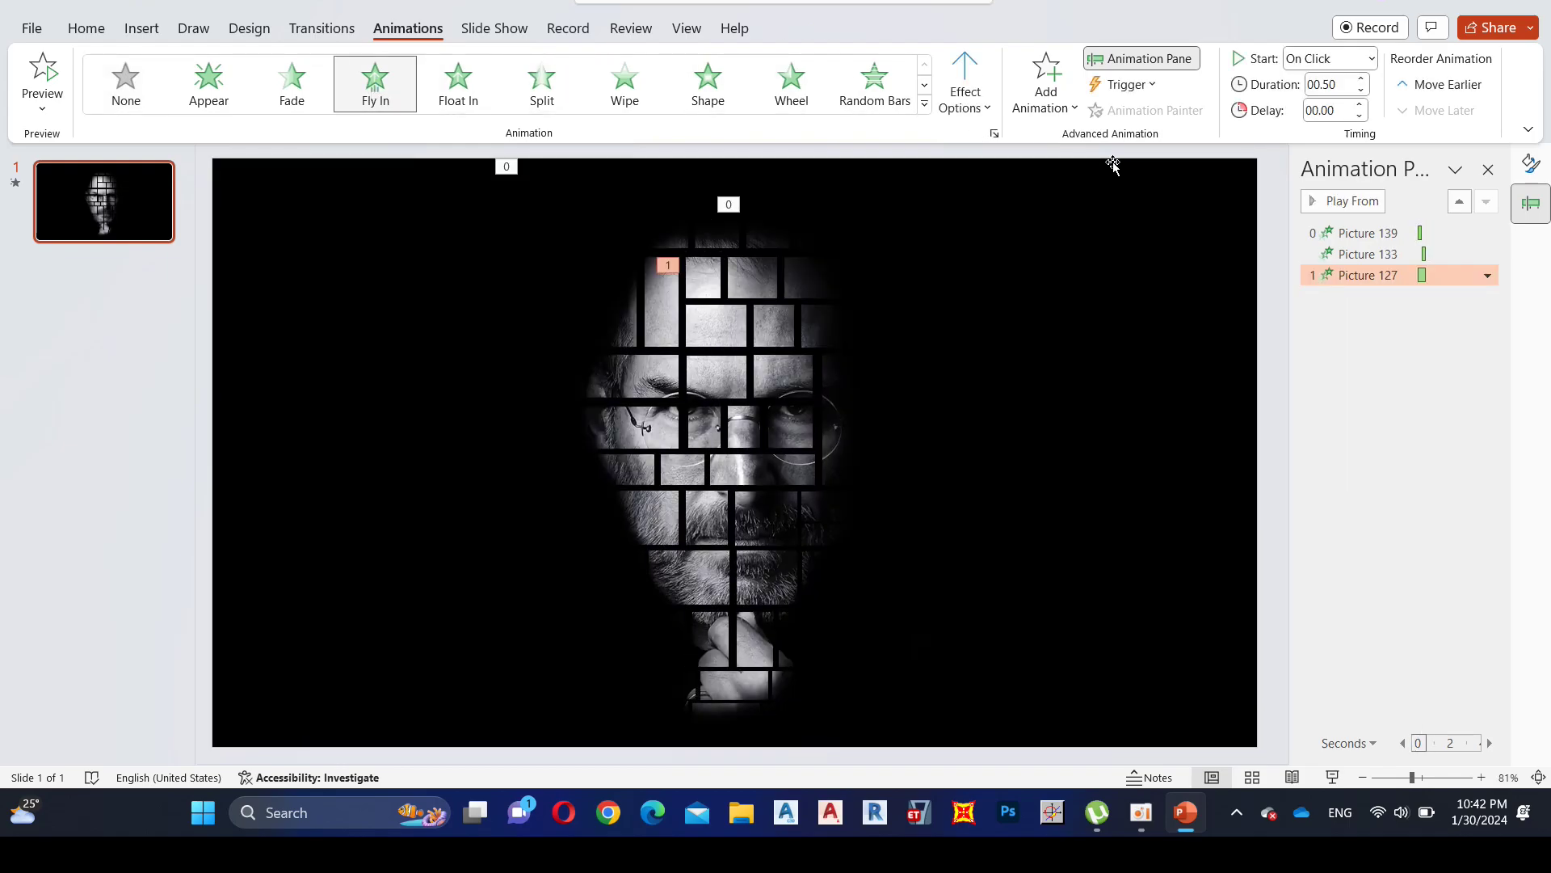
click(965, 96)
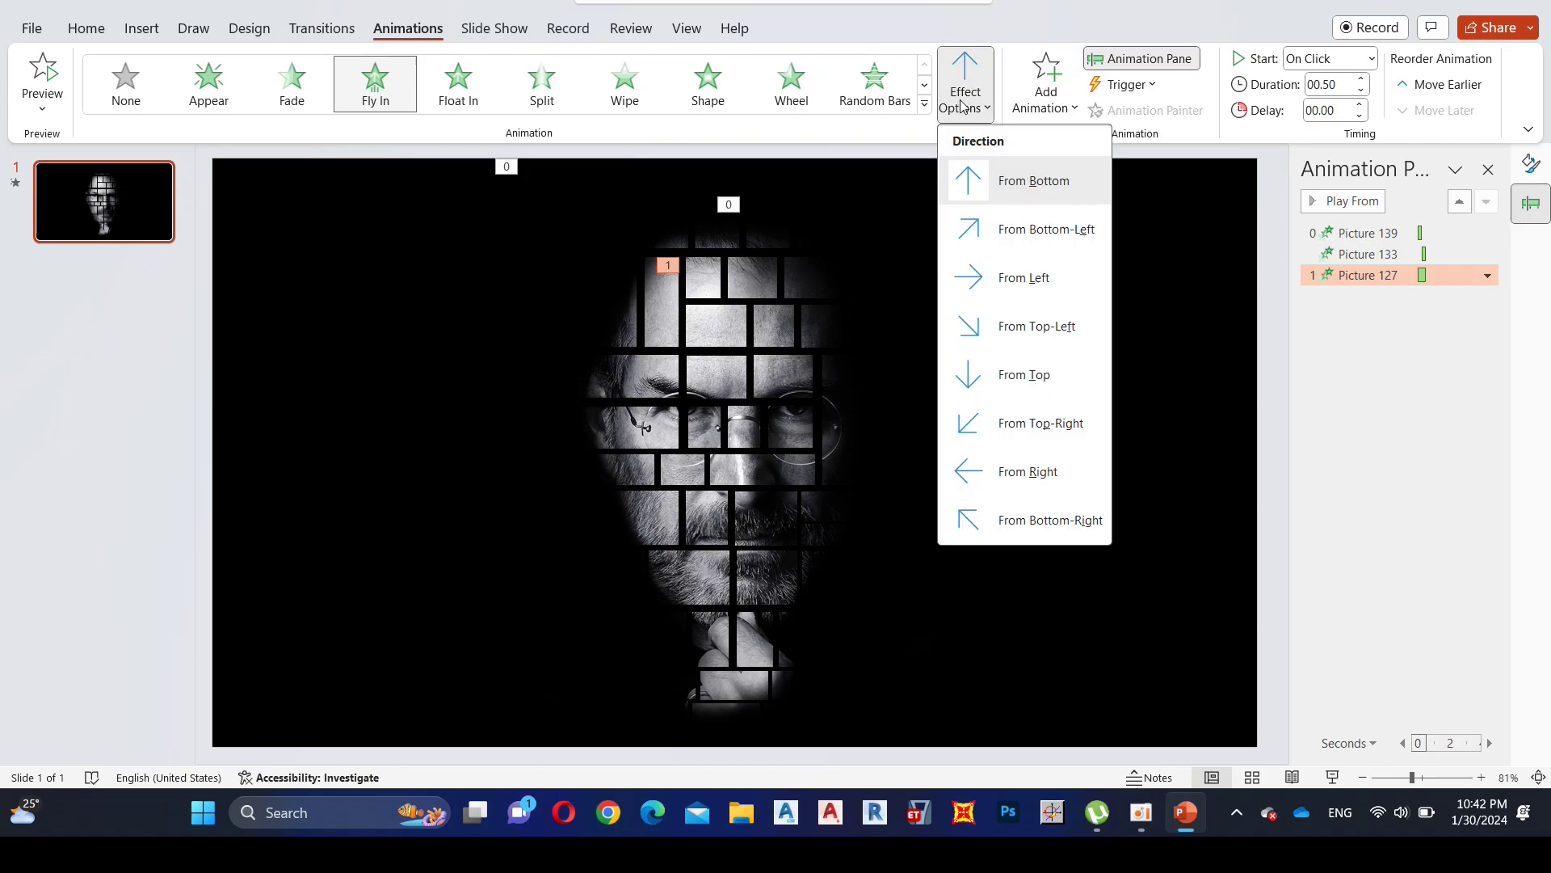
click(1059, 277)
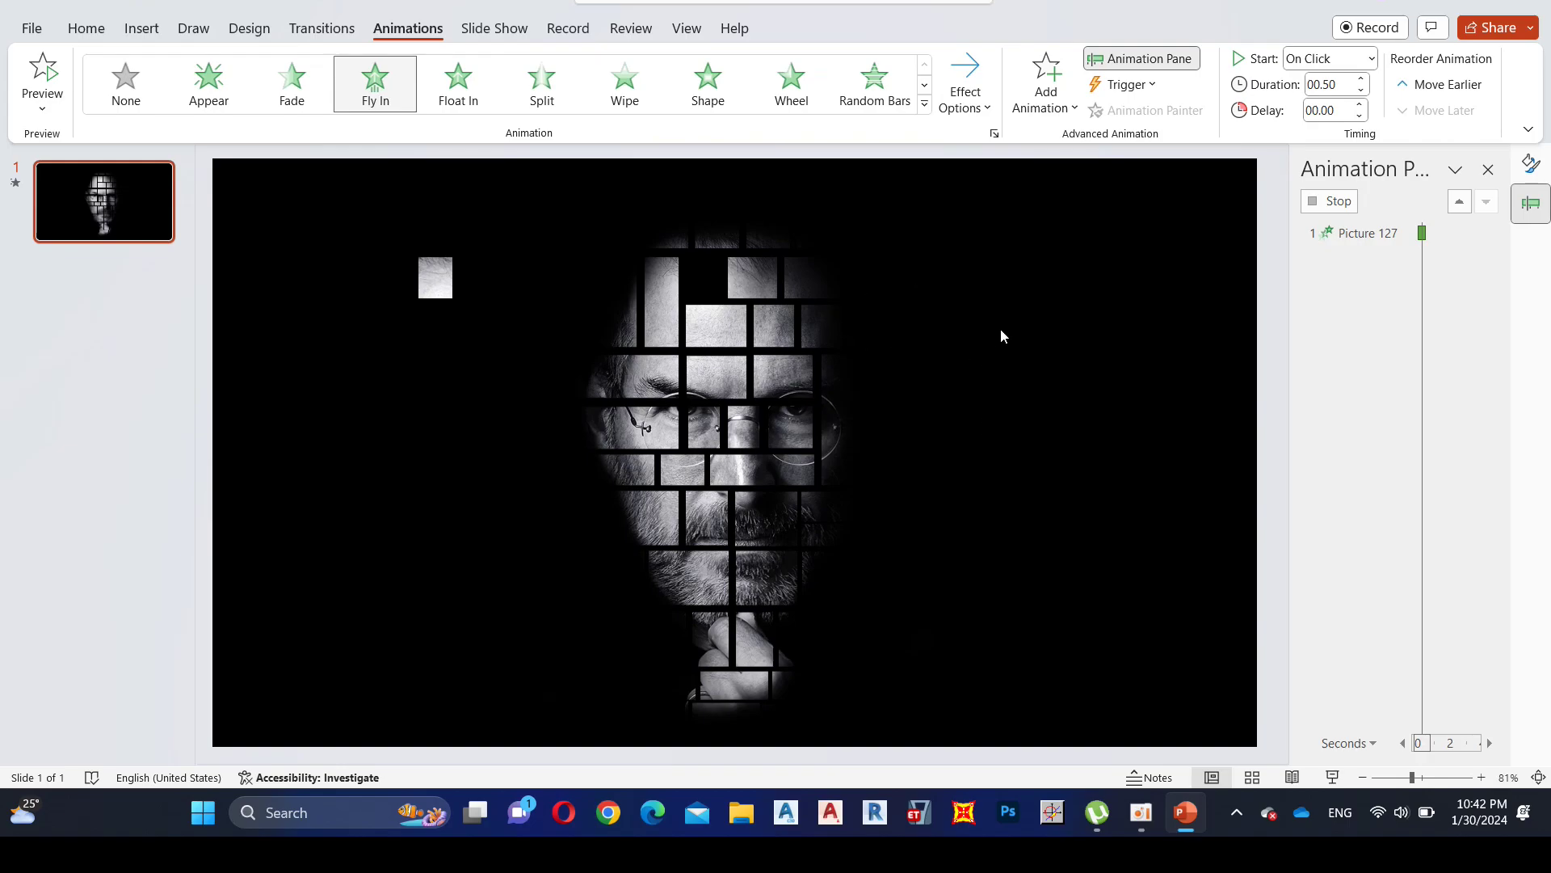
- Add Fly In animations to the wide forehead tile and the tall tile beside it, with the tall tile entering From Left
click(723, 326)
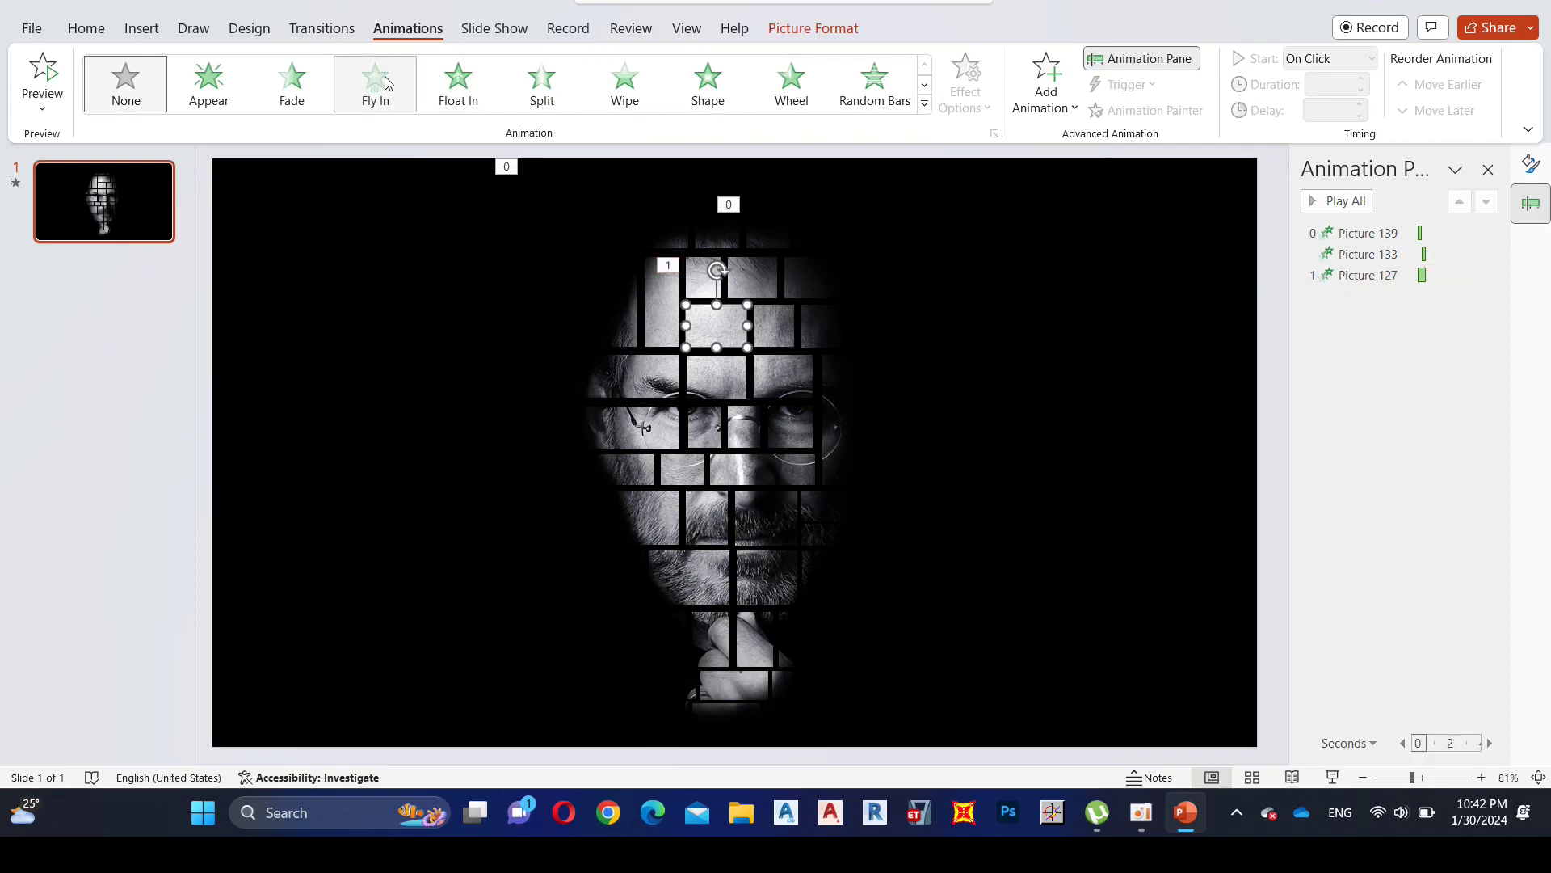
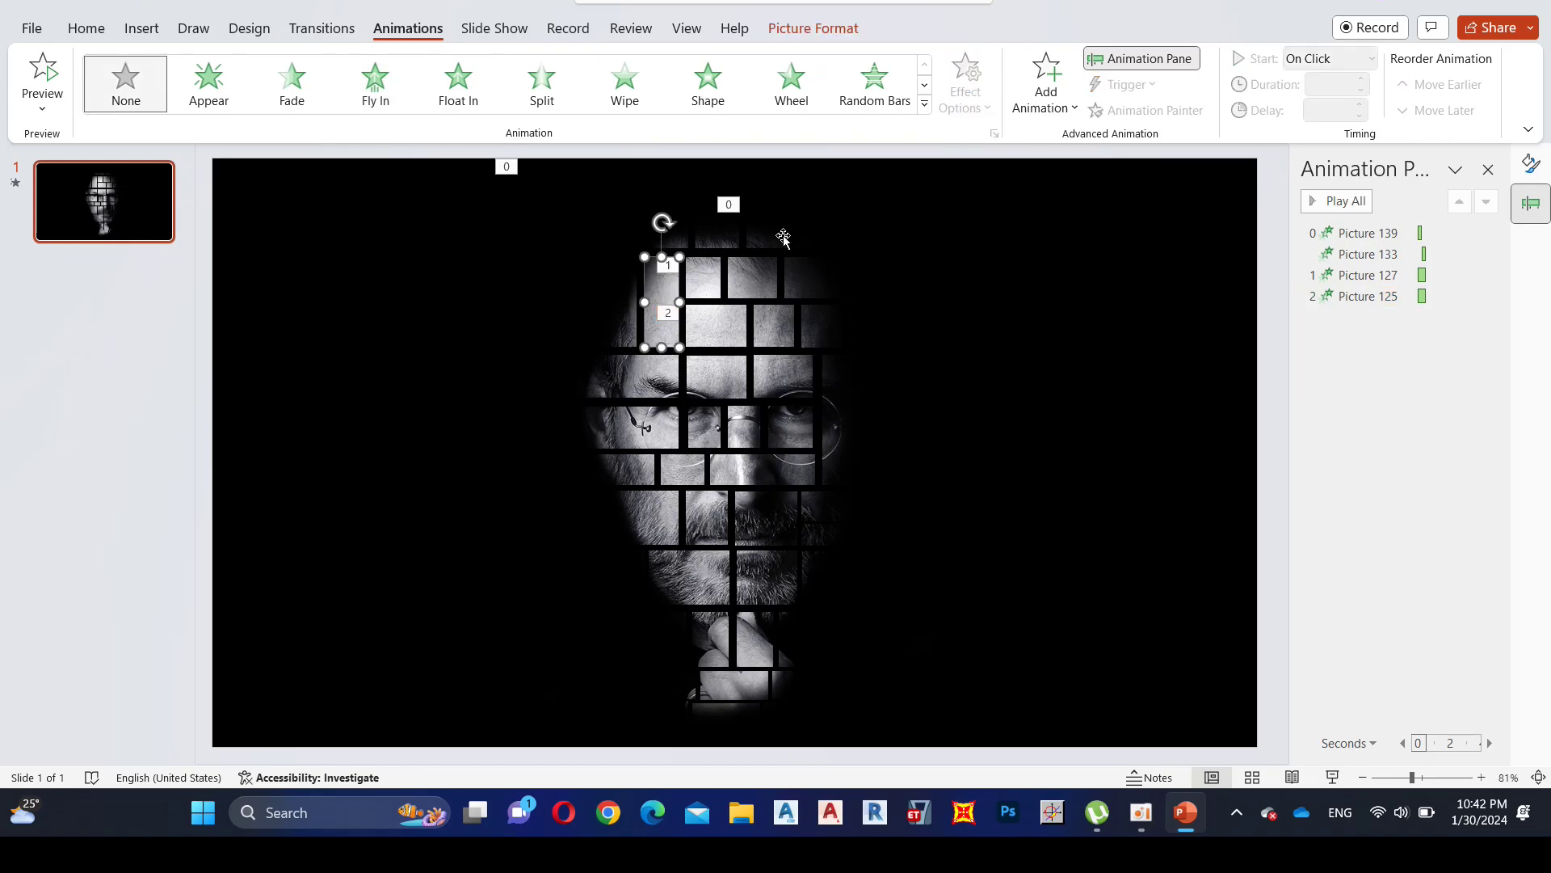
click(376, 89)
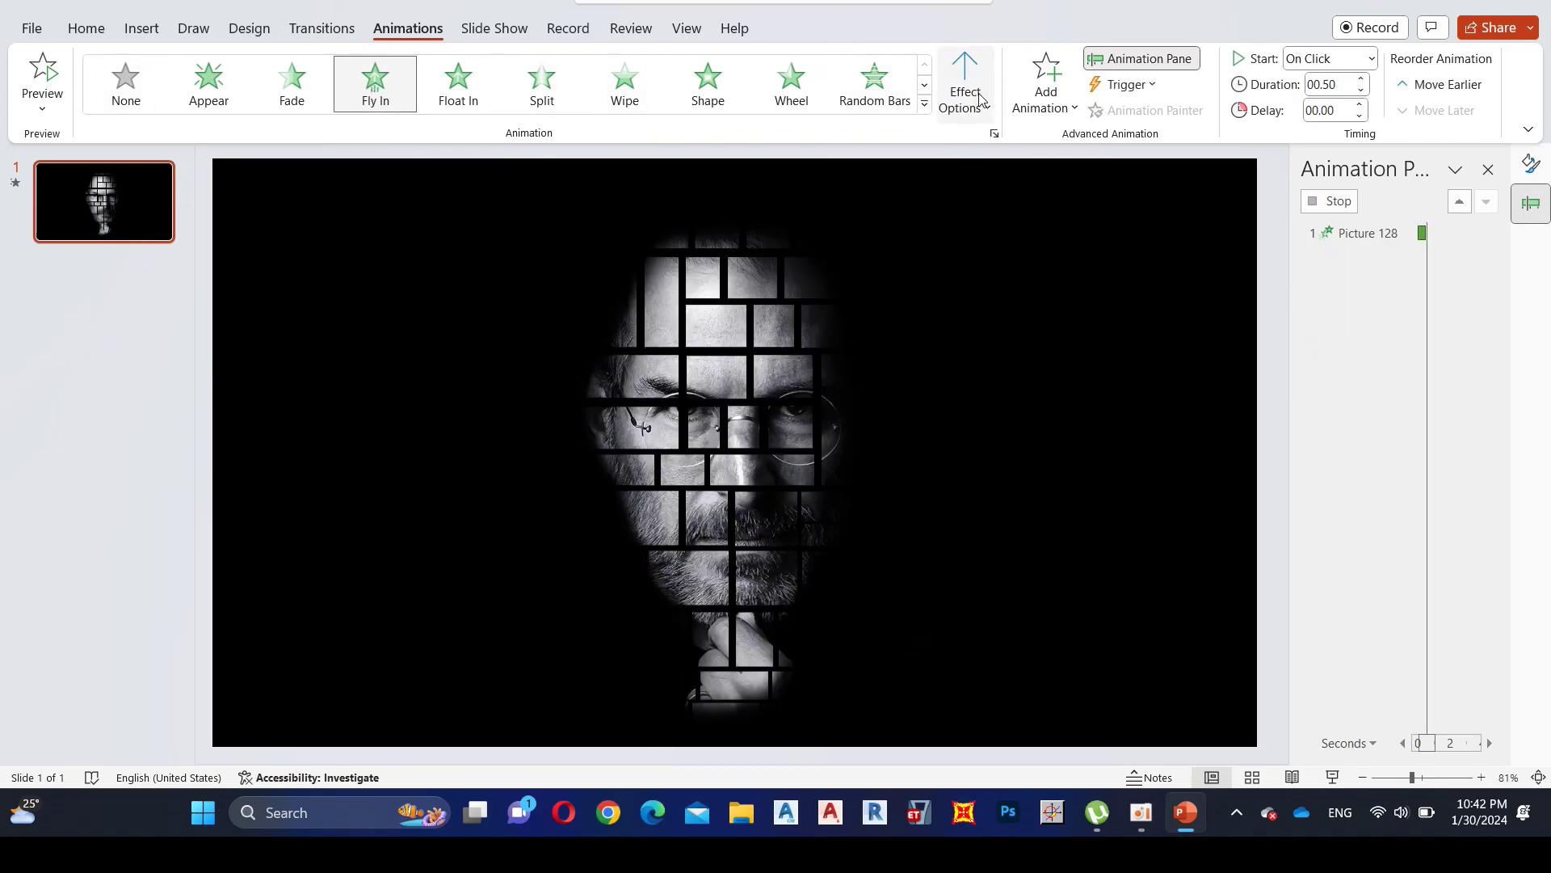
click(979, 98)
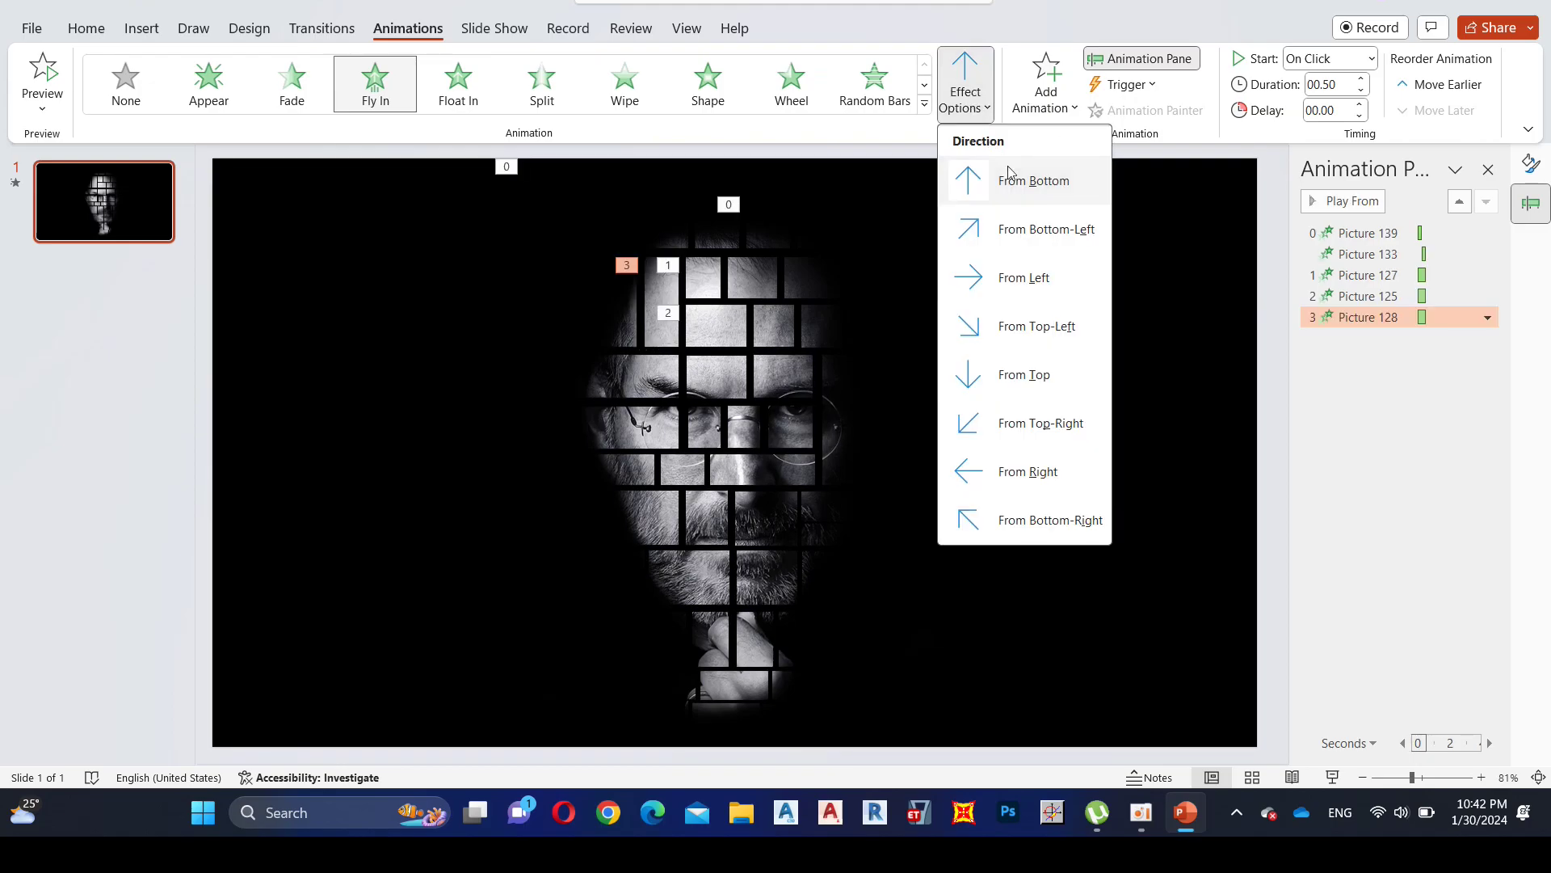
click(1026, 279)
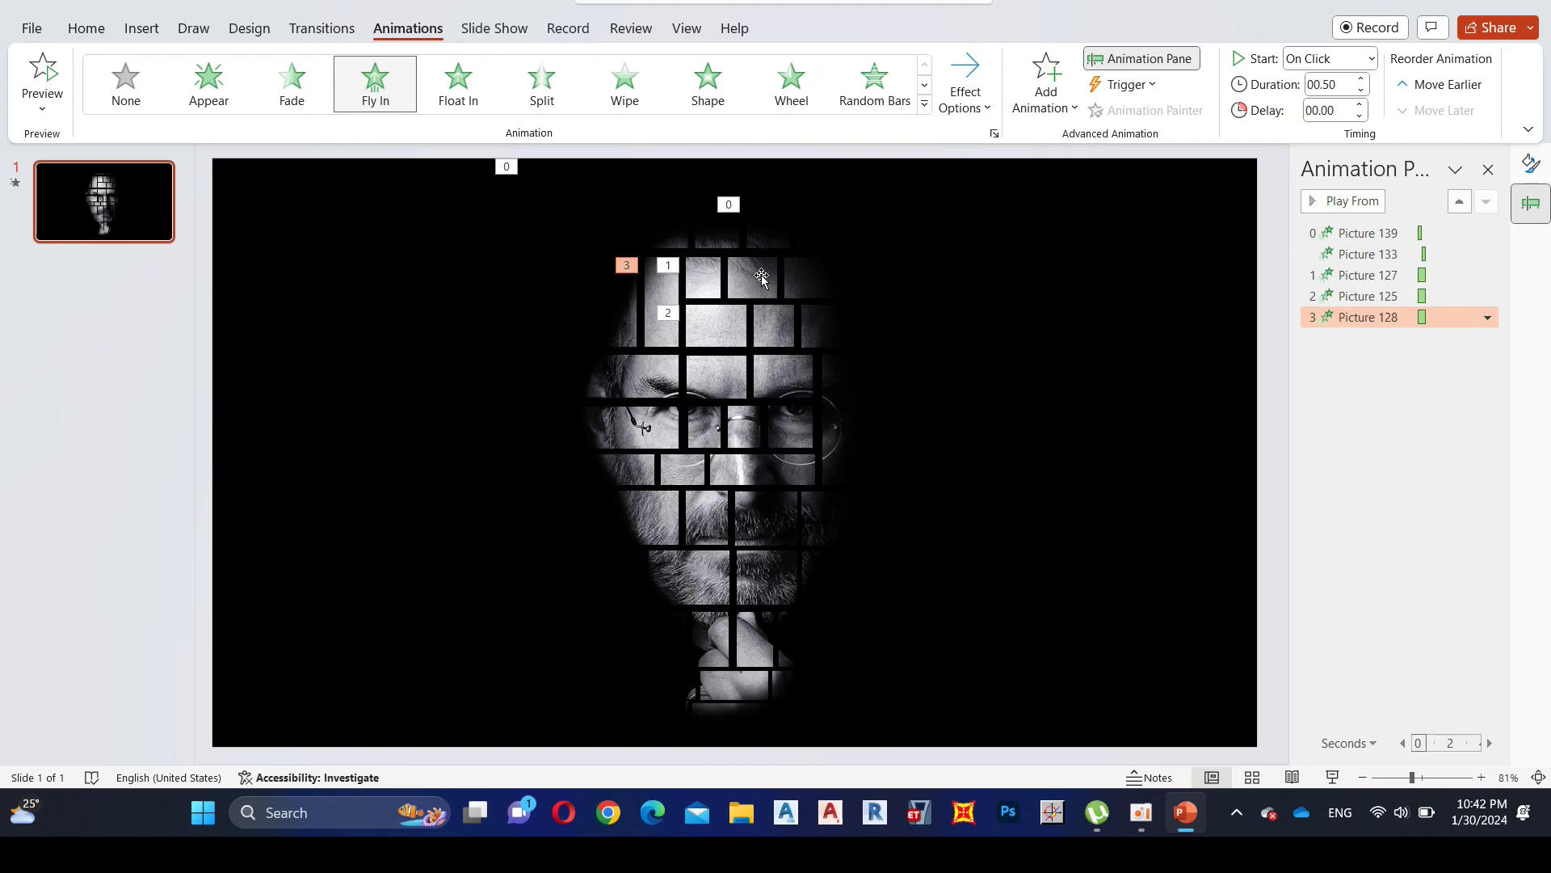
- Apply a Fly In animation with direction From Right to the upper forehead tile beside the small square one
click(759, 275)
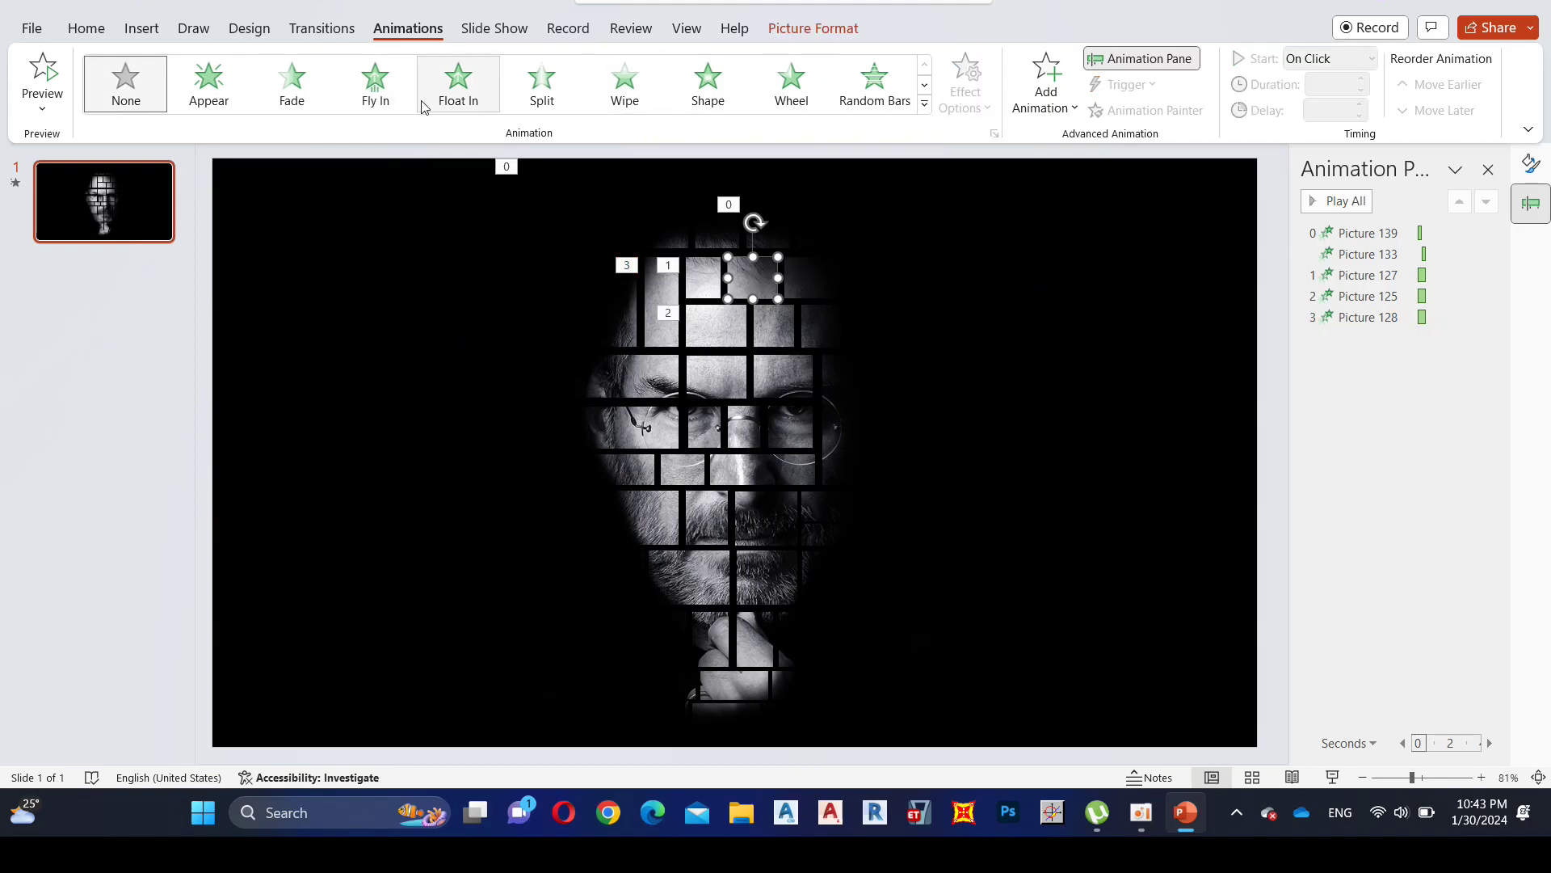
click(380, 105)
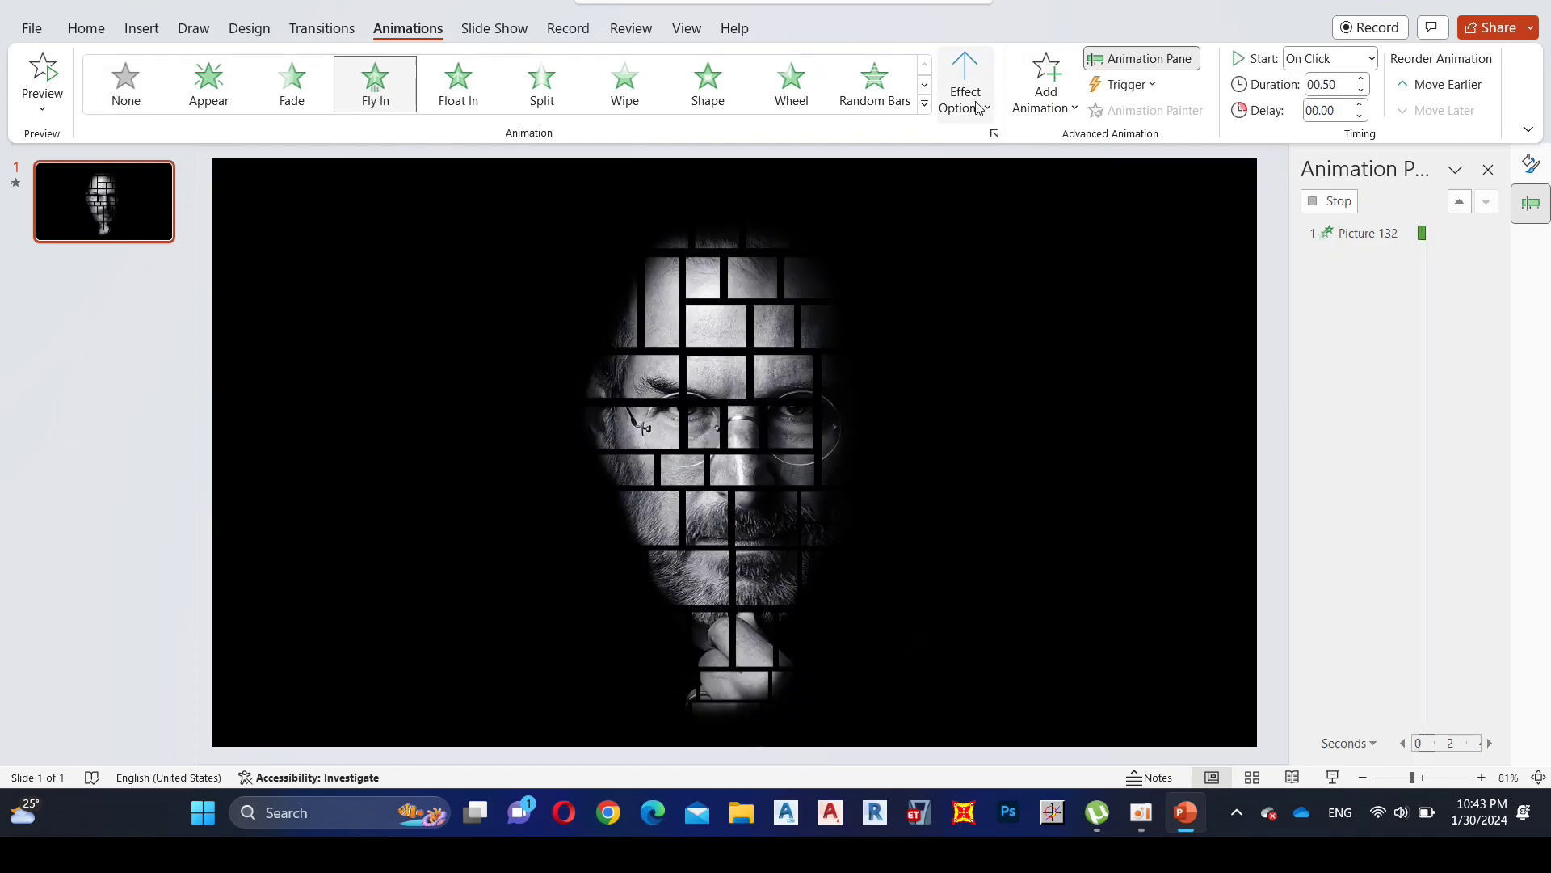
click(978, 99)
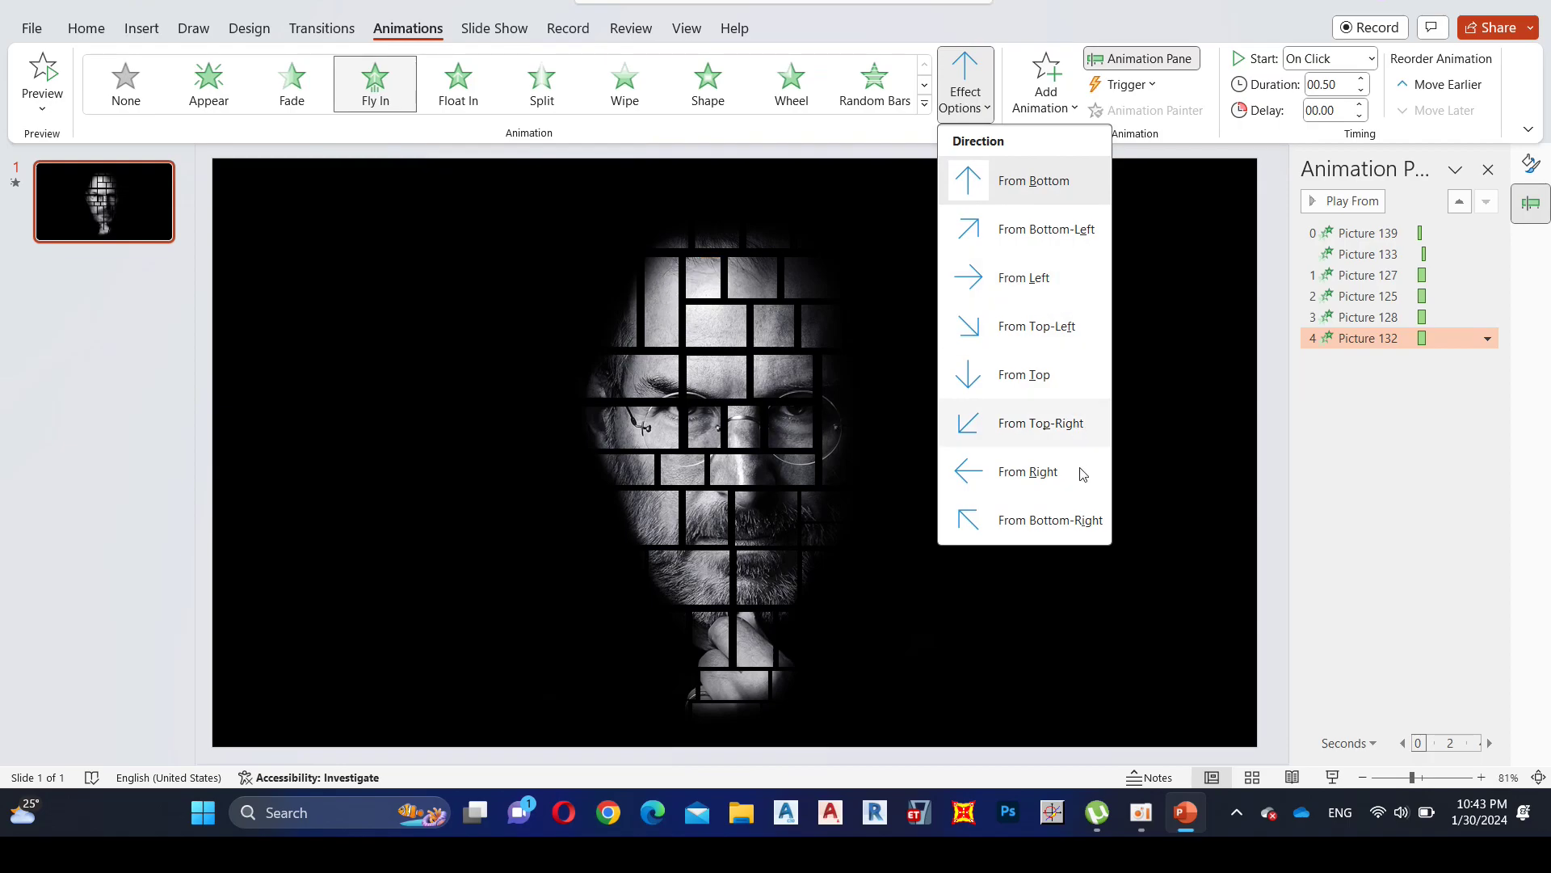
click(992, 477)
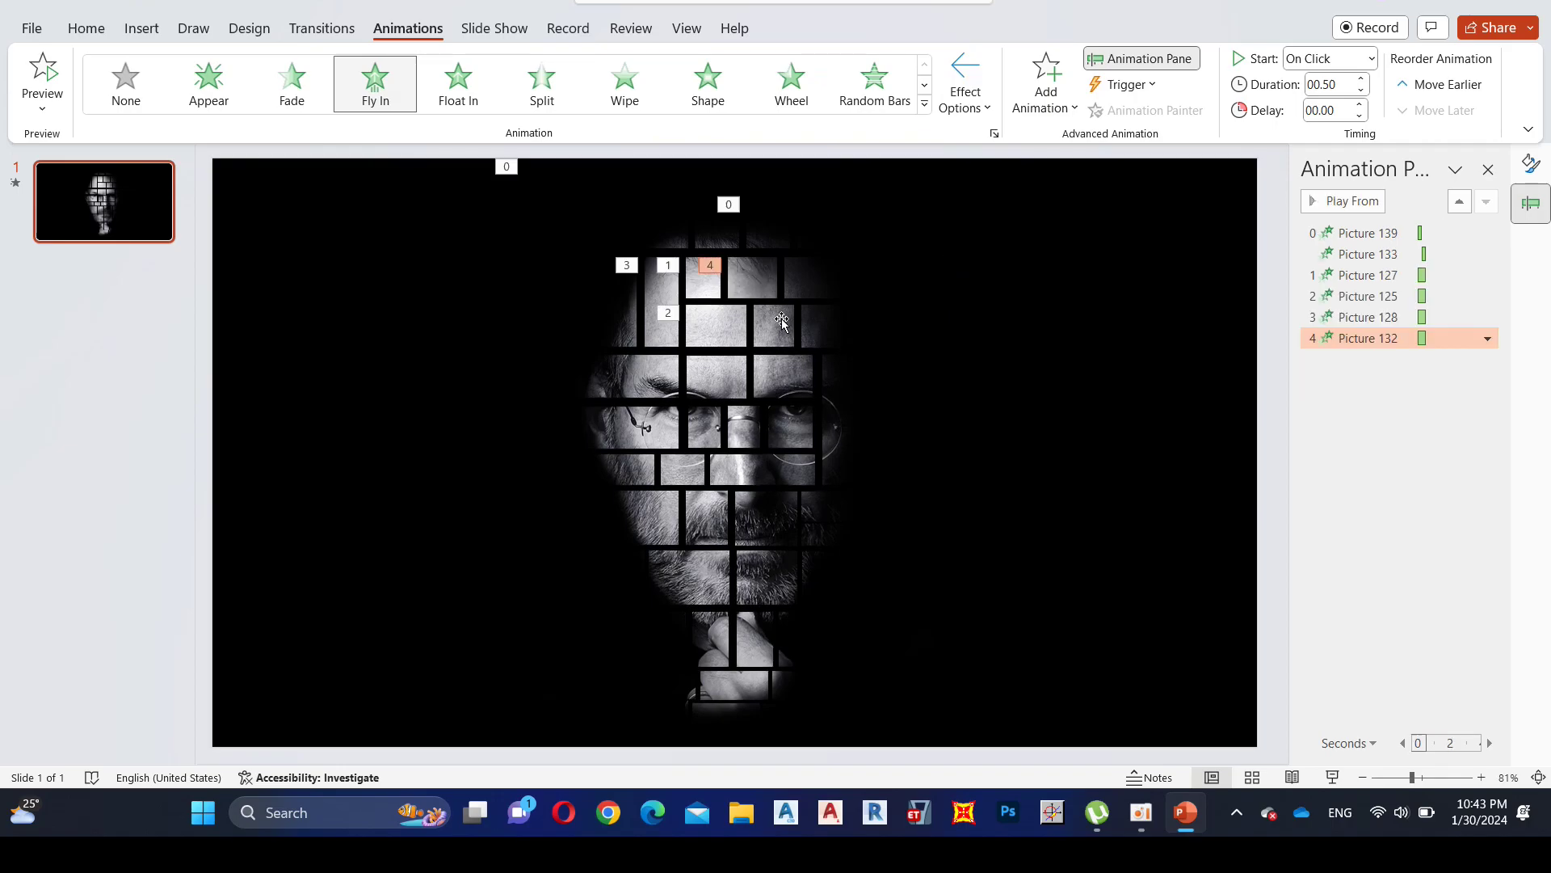
- Apply a Fly In animation with direction From Right to the second-row forehead tile just right of the wide forehead tile
click(780, 323)
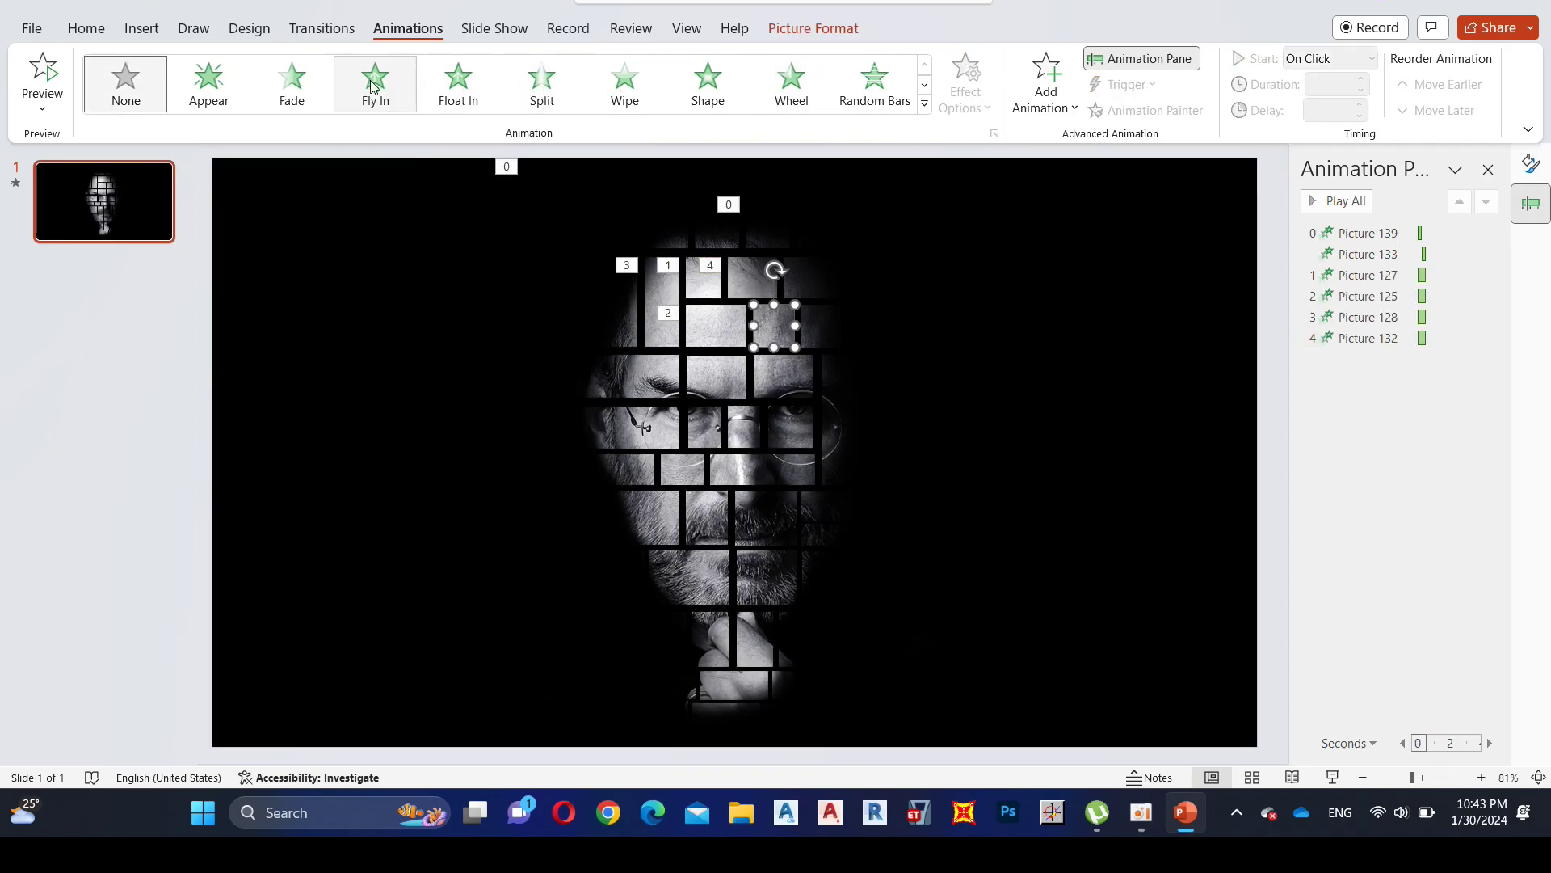
click(375, 81)
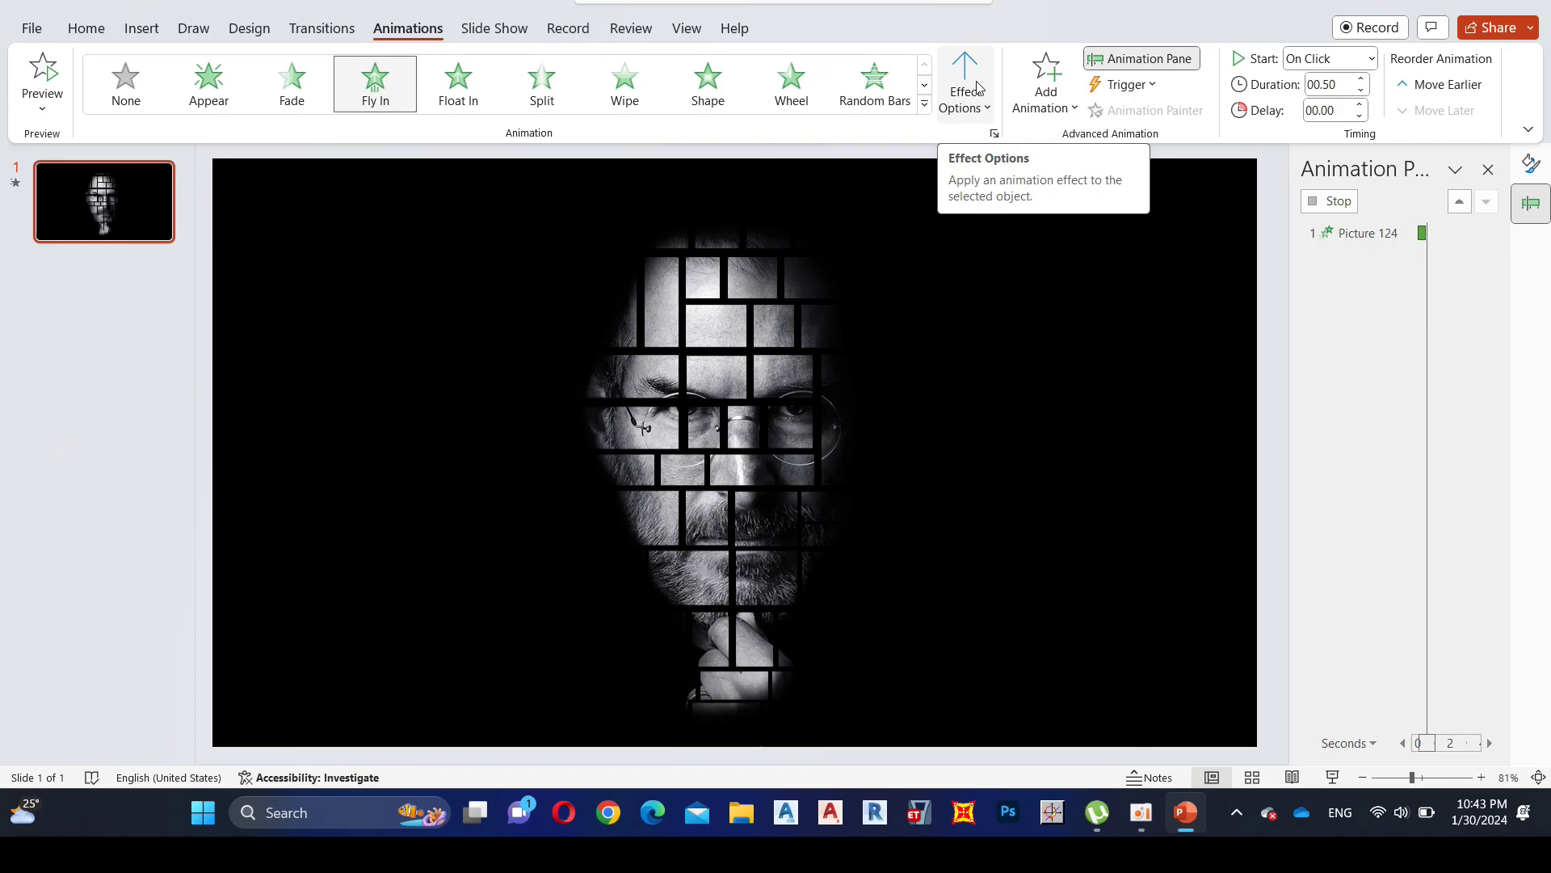
click(978, 88)
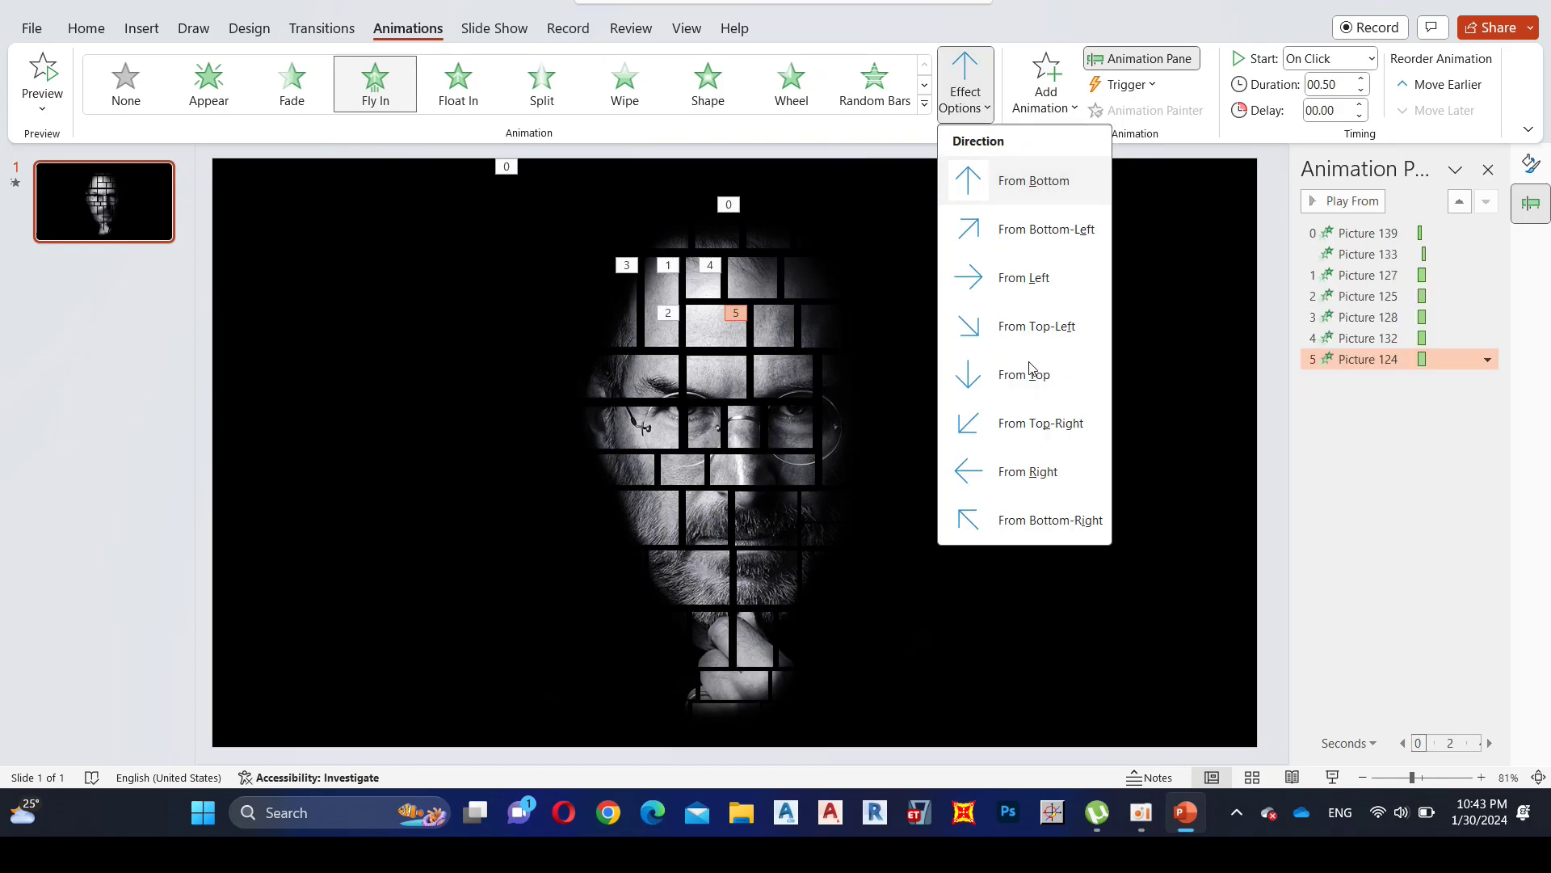
click(1027, 472)
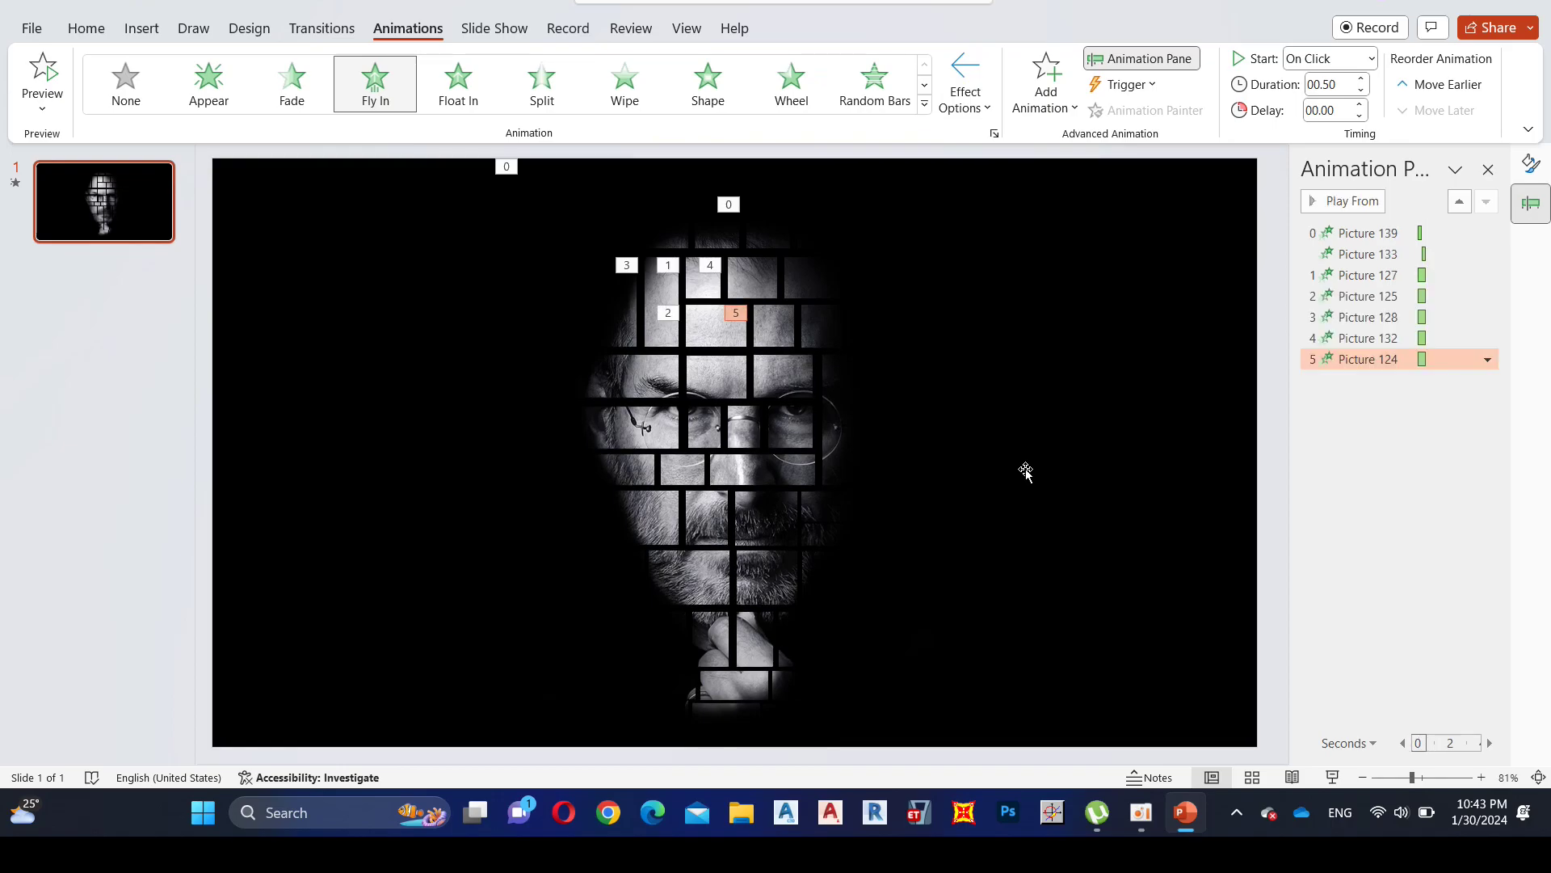
- Apply a Fly In animation with direction From Top-Right to the dark tile at the right end of the upper forehead row
click(801, 268)
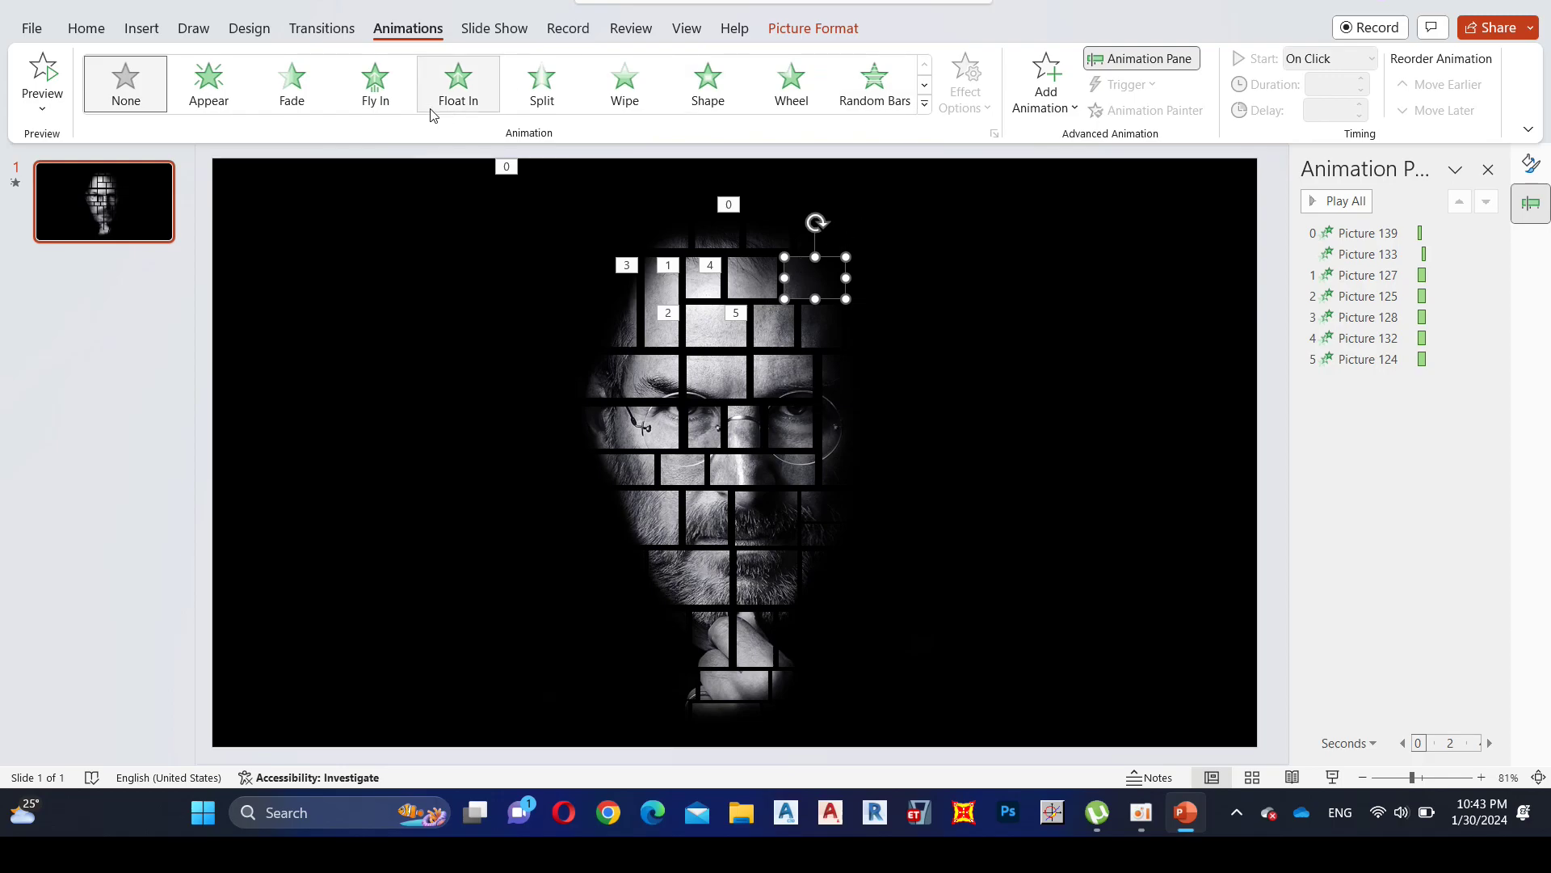
click(388, 95)
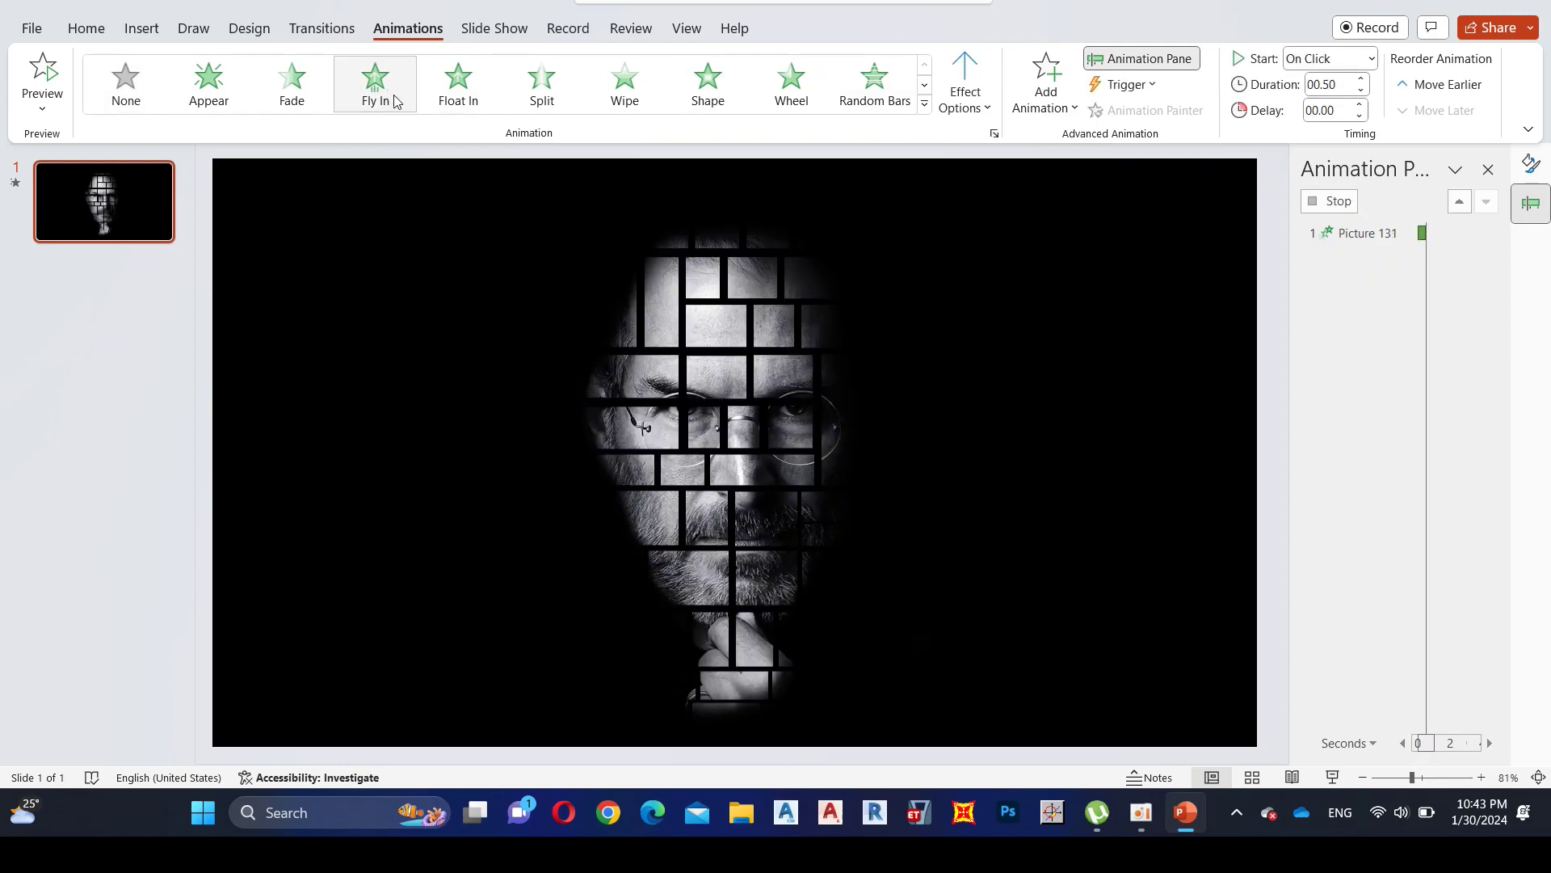
click(974, 91)
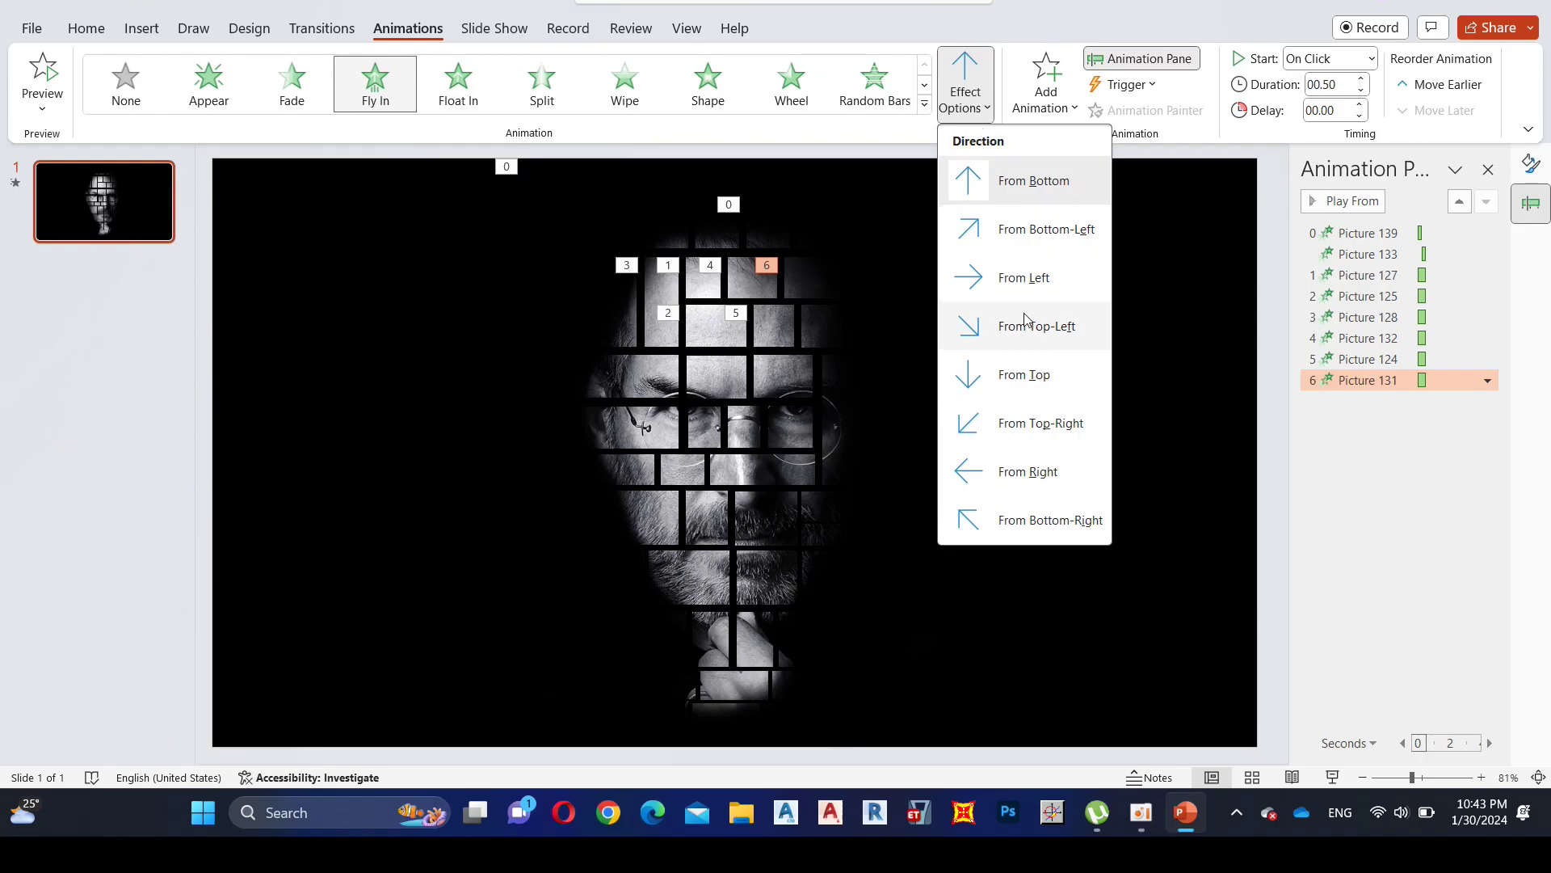
key(Return)
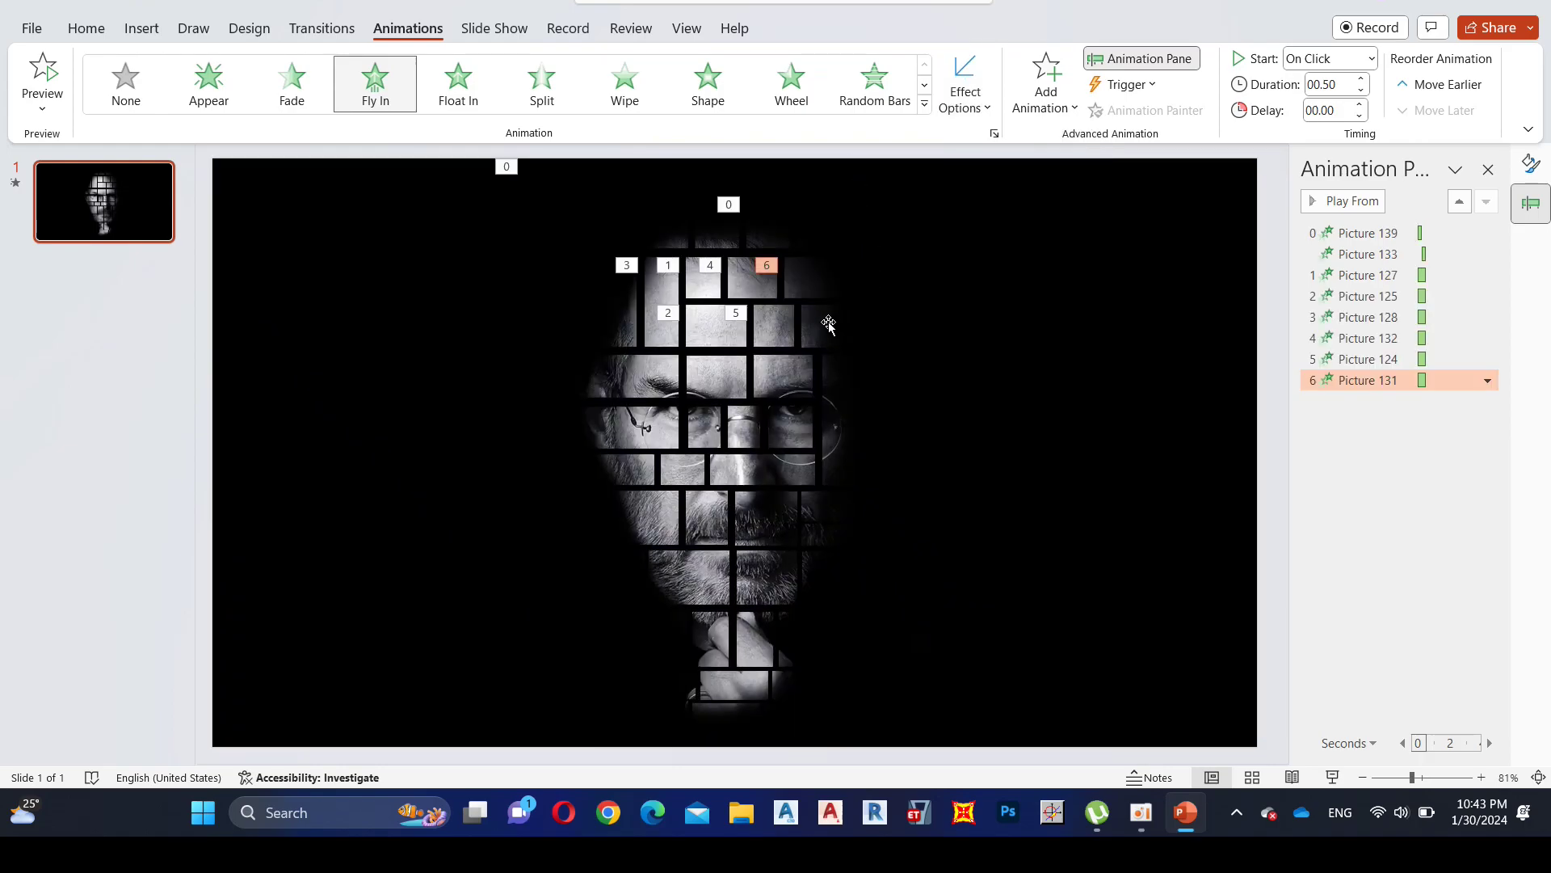
- Apply a Fly In animation with direction From Top-Left to the large dark tile at the left edge of the forehead
click(823, 323)
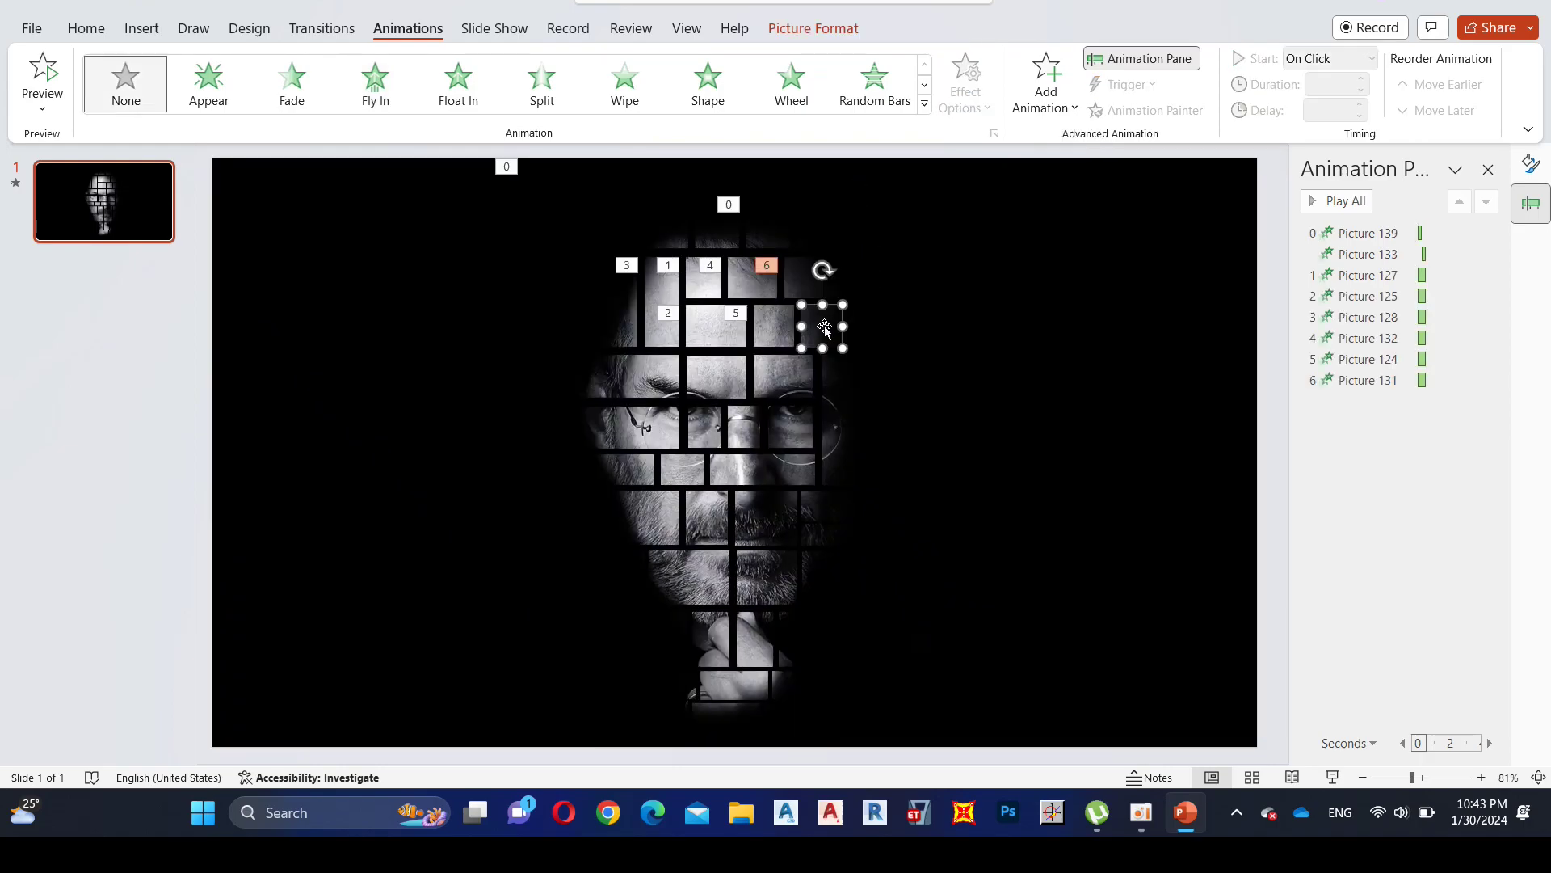
click(628, 310)
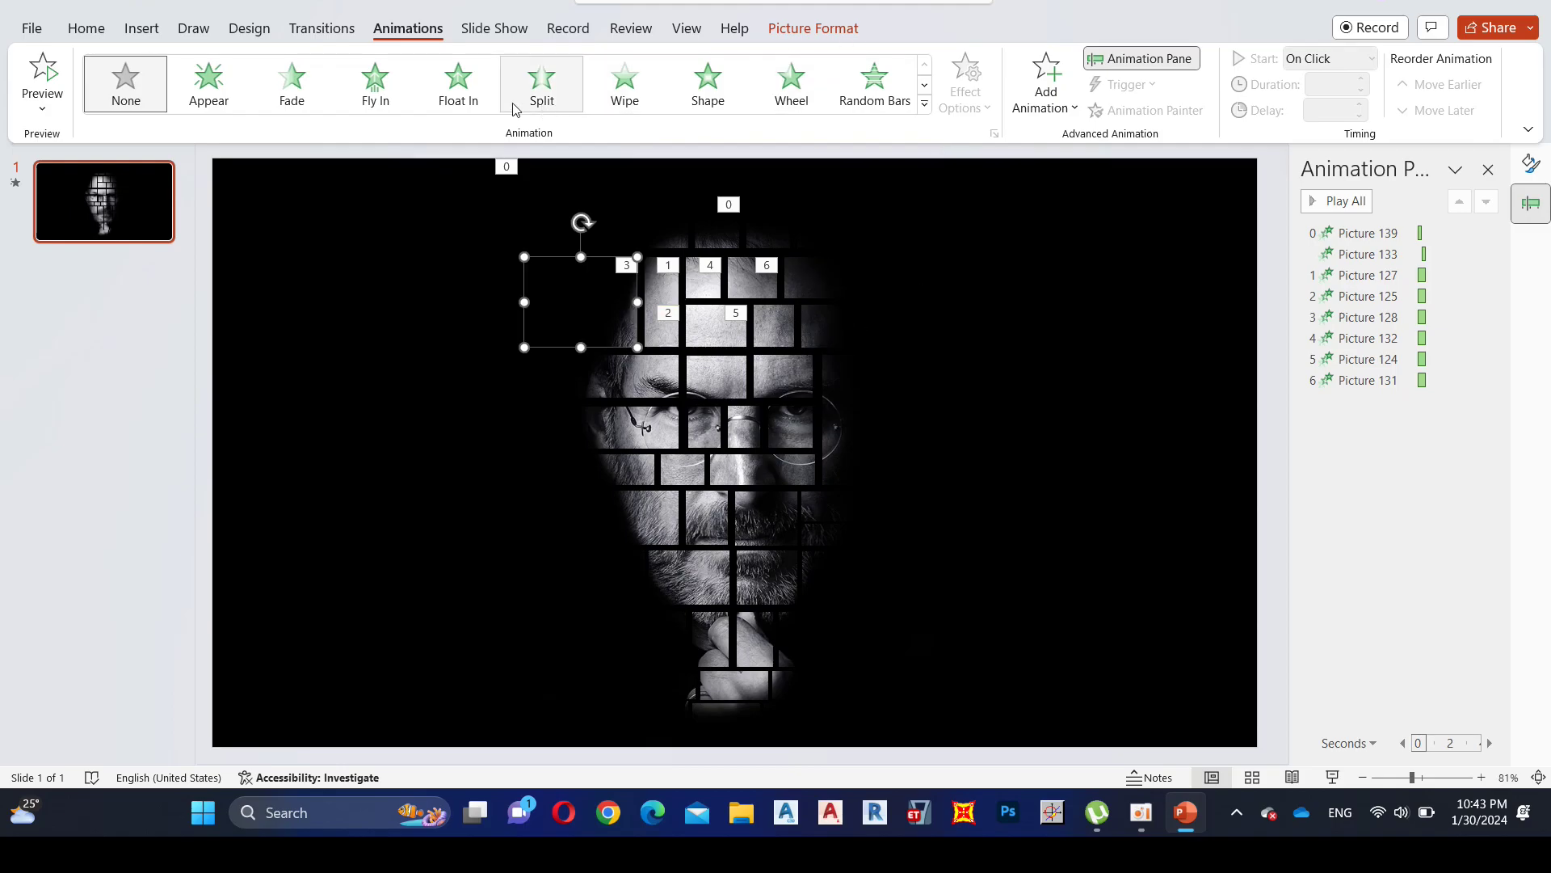
click(381, 91)
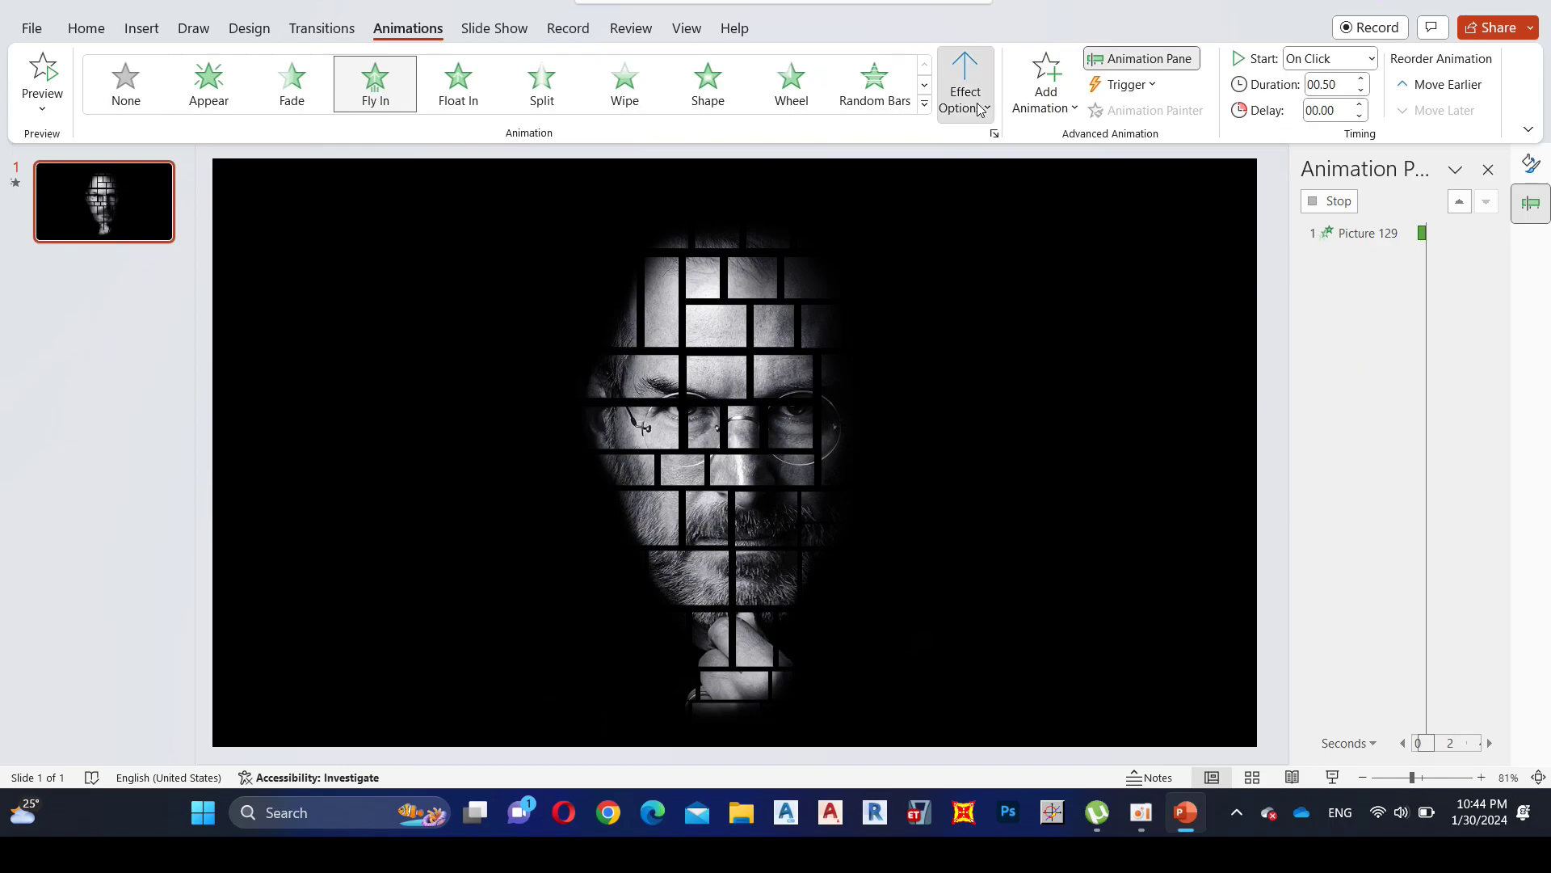
click(978, 109)
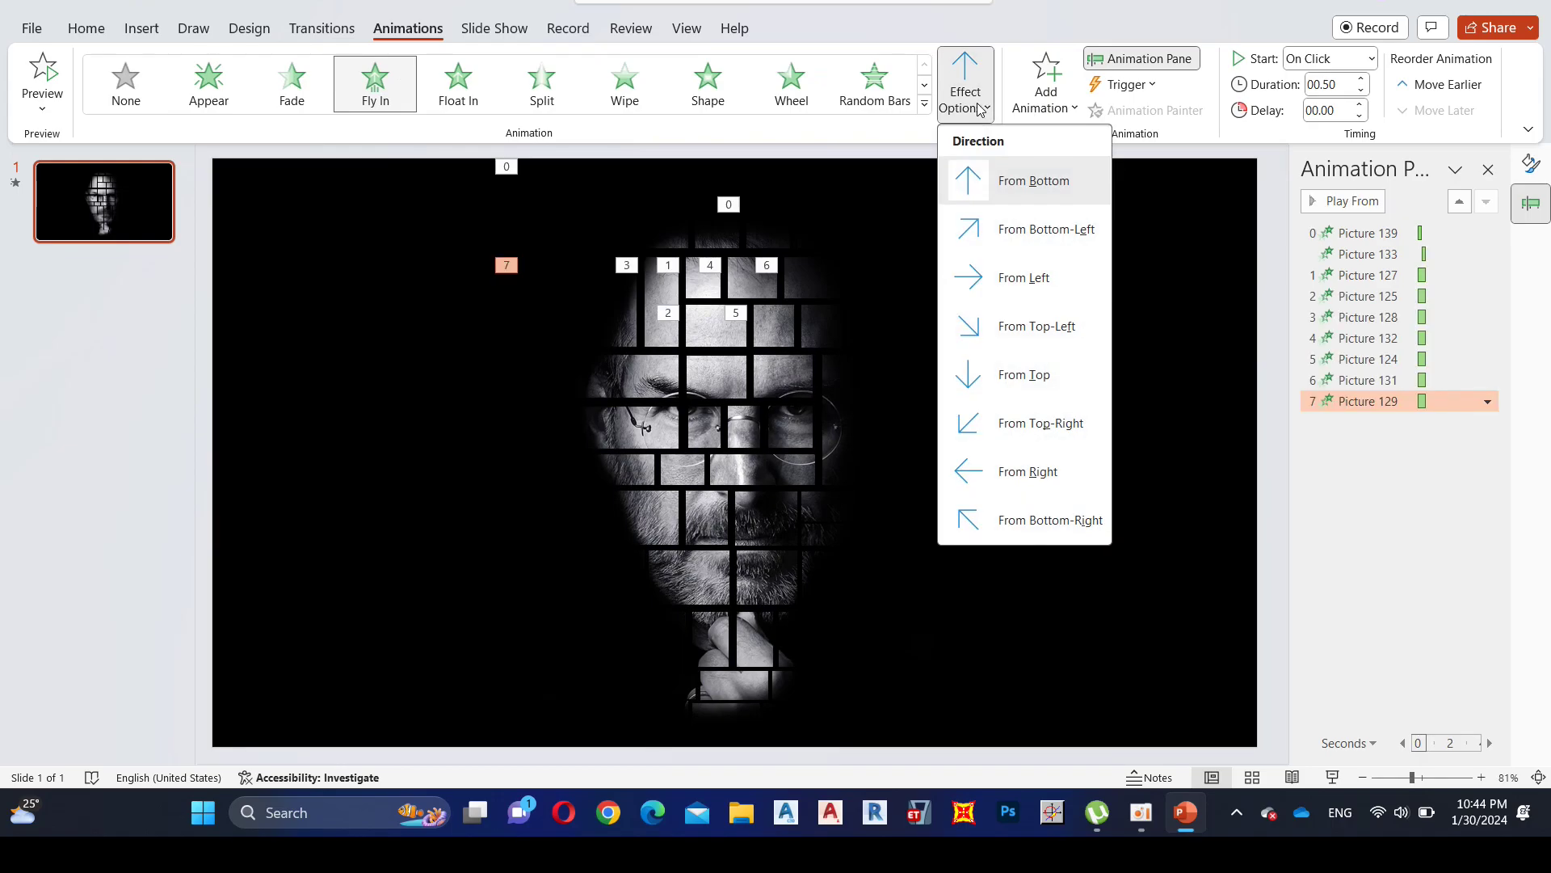
click(1016, 327)
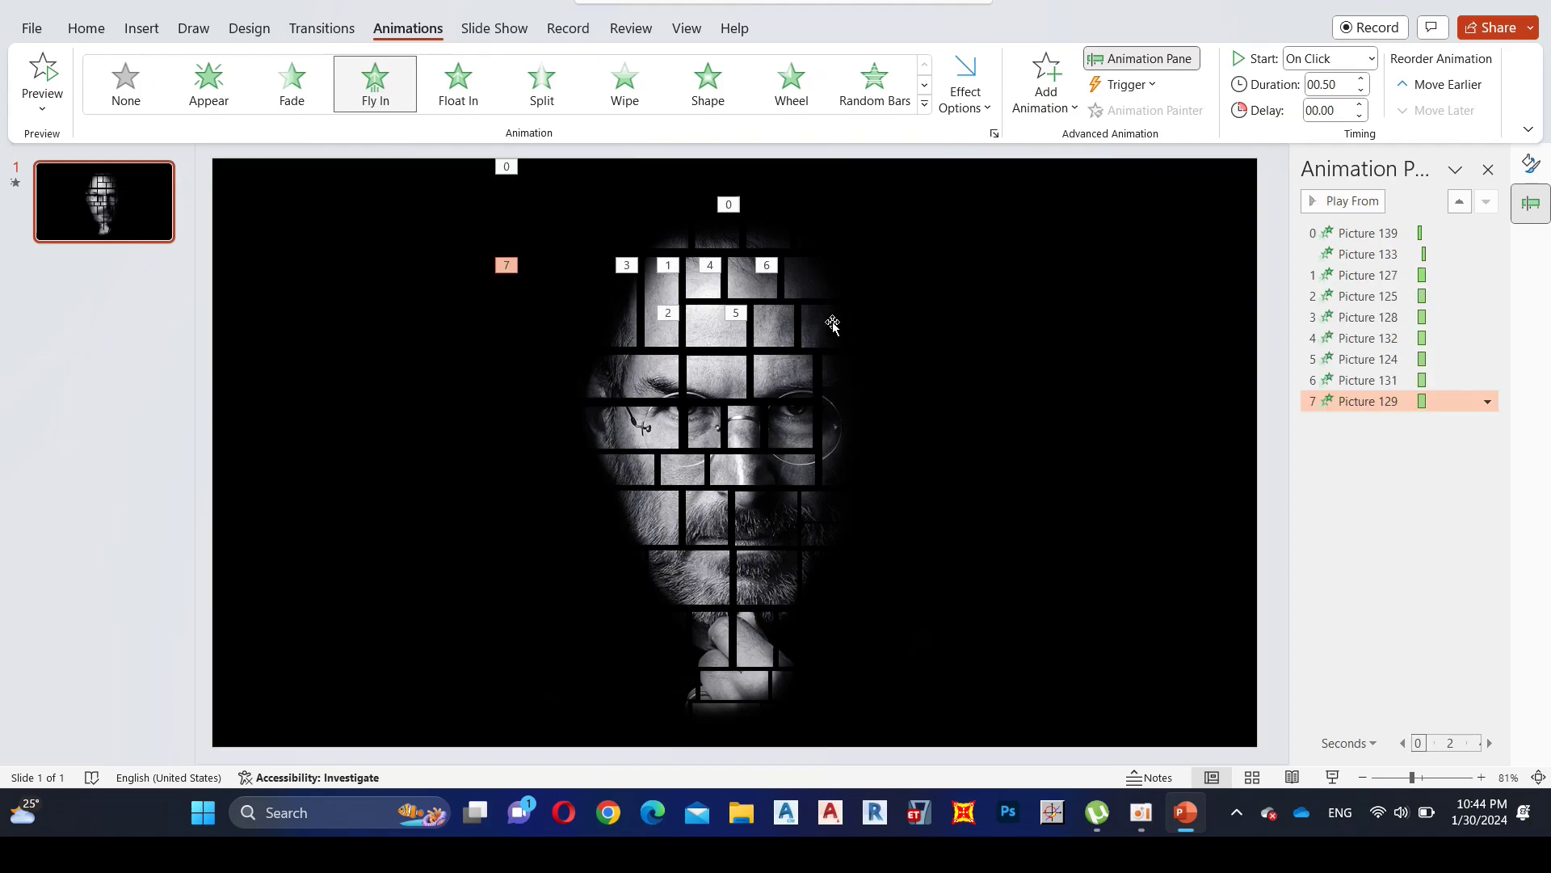
- Apply a Fly In animation with direction From Right to the small dark tile at the right end of the second forehead row
click(832, 324)
click(375, 85)
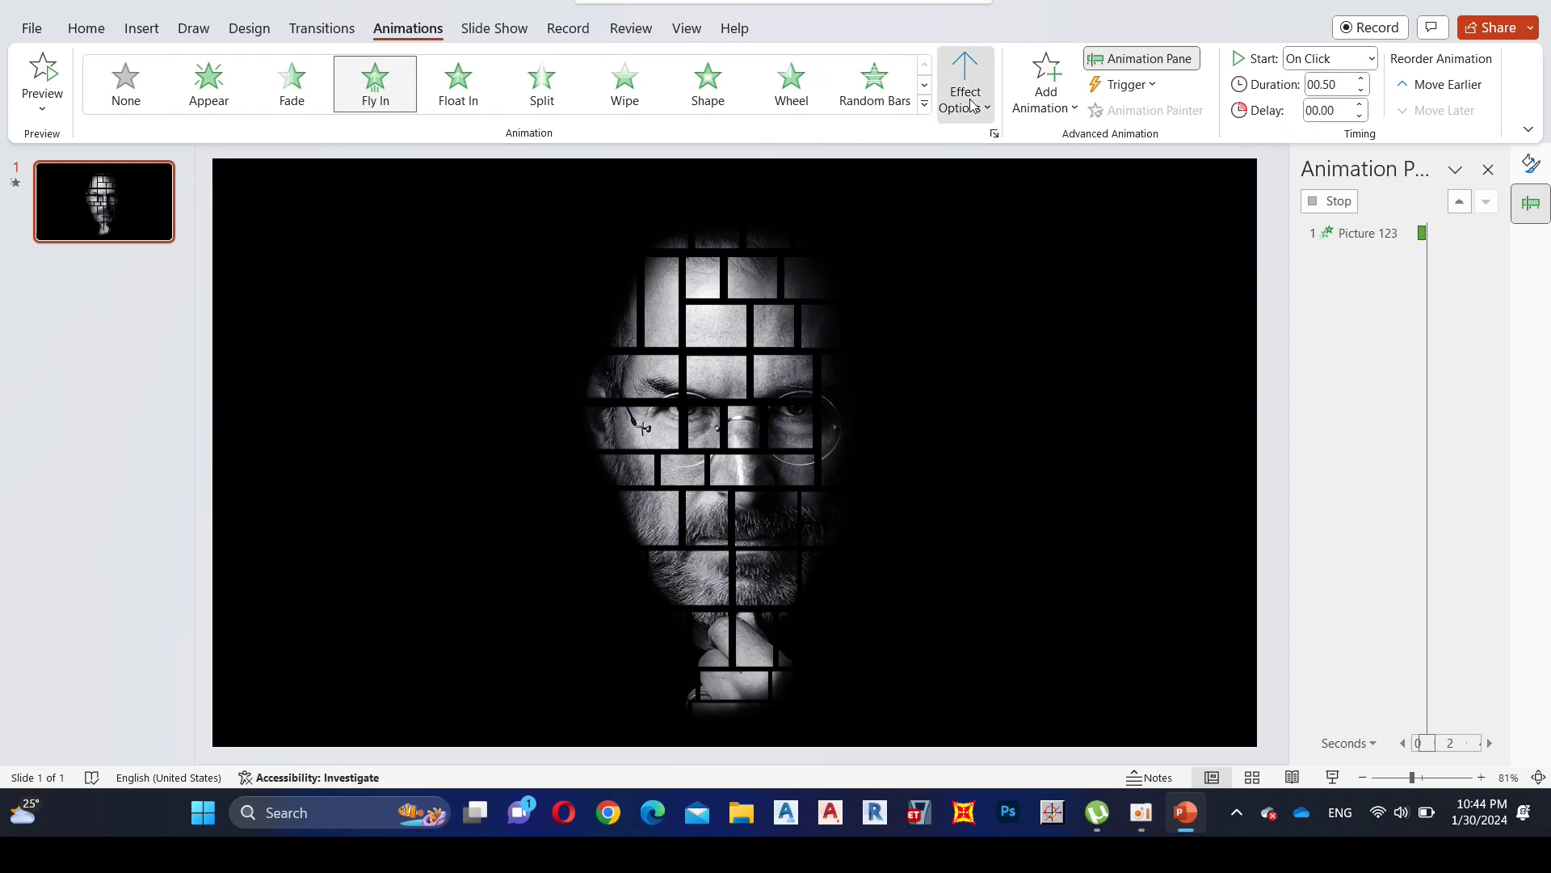
click(993, 106)
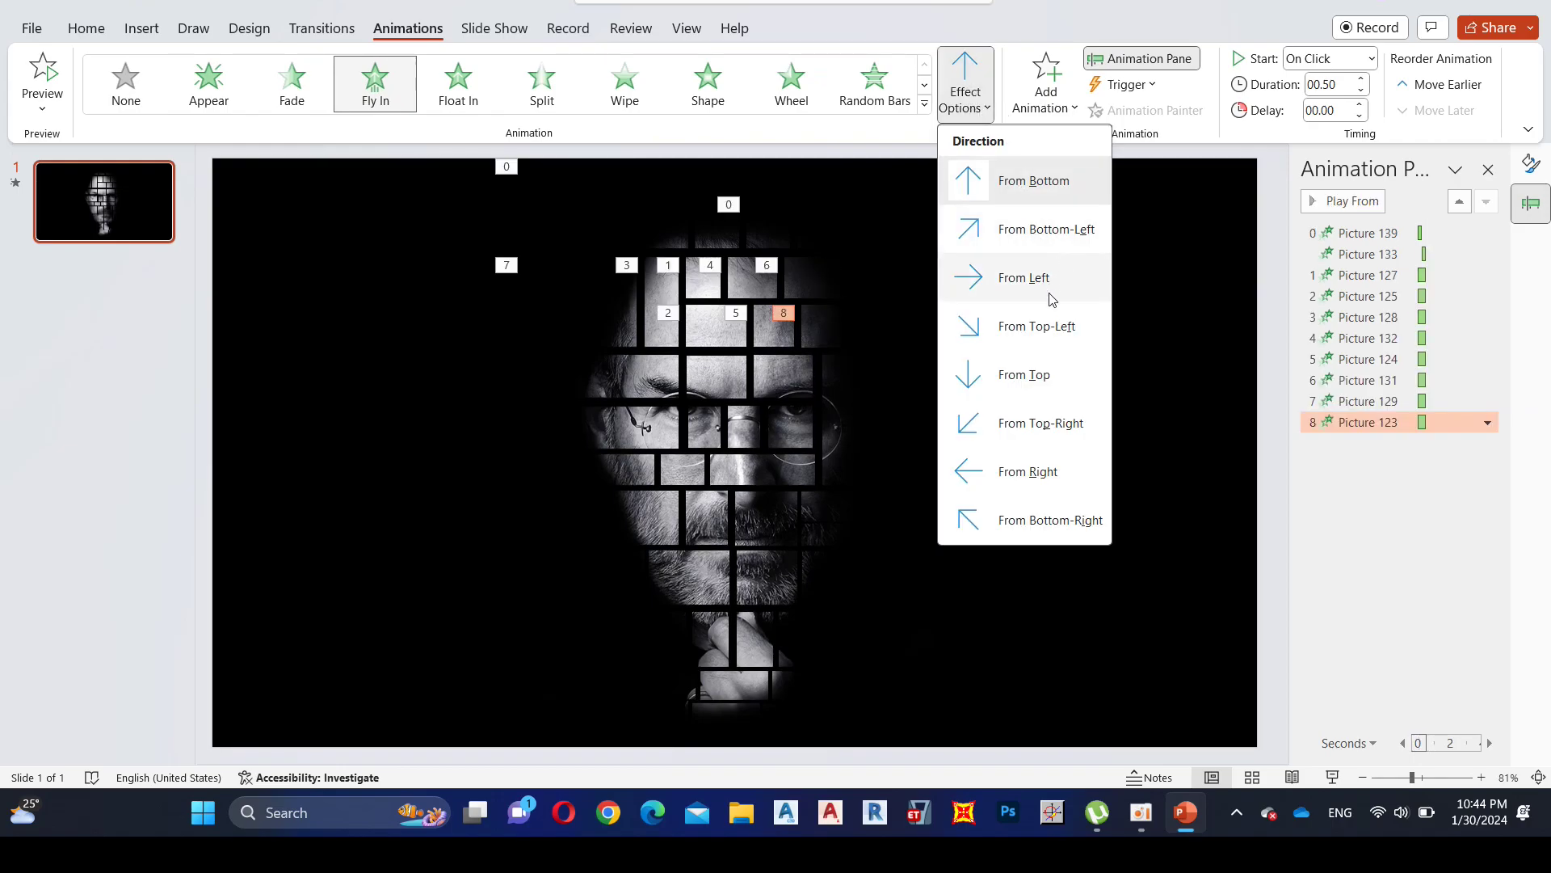
click(1030, 472)
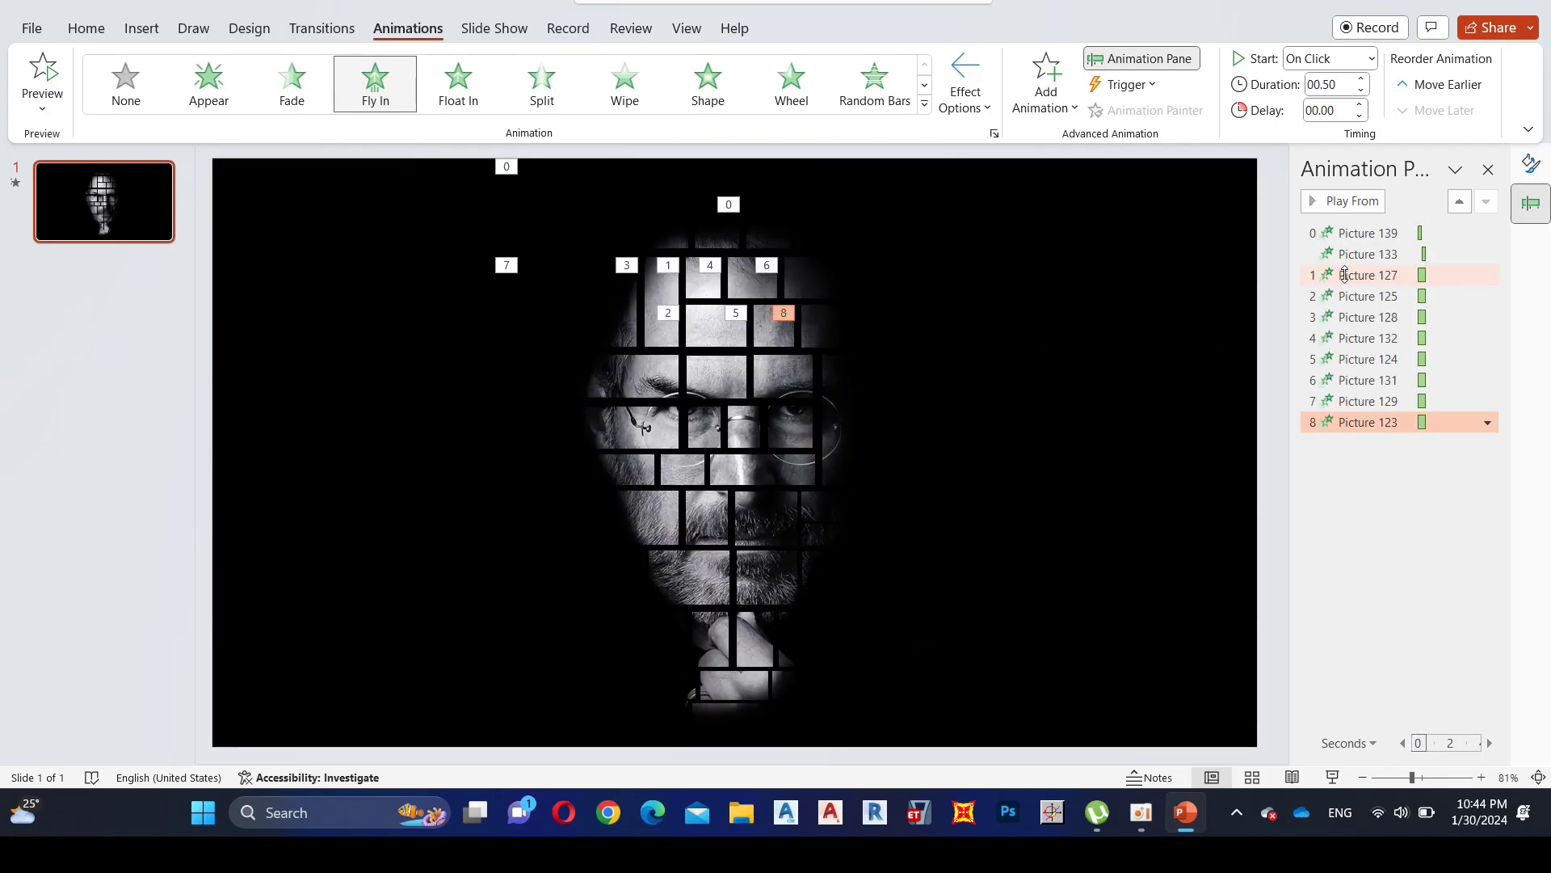
- Set the eight On Click tile animations to After Previous with a duration of 00.25, and preview the whole animation sequence
ctrl+click(1345, 275)
ctrl+click(1365, 295)
ctrl+click(1366, 317)
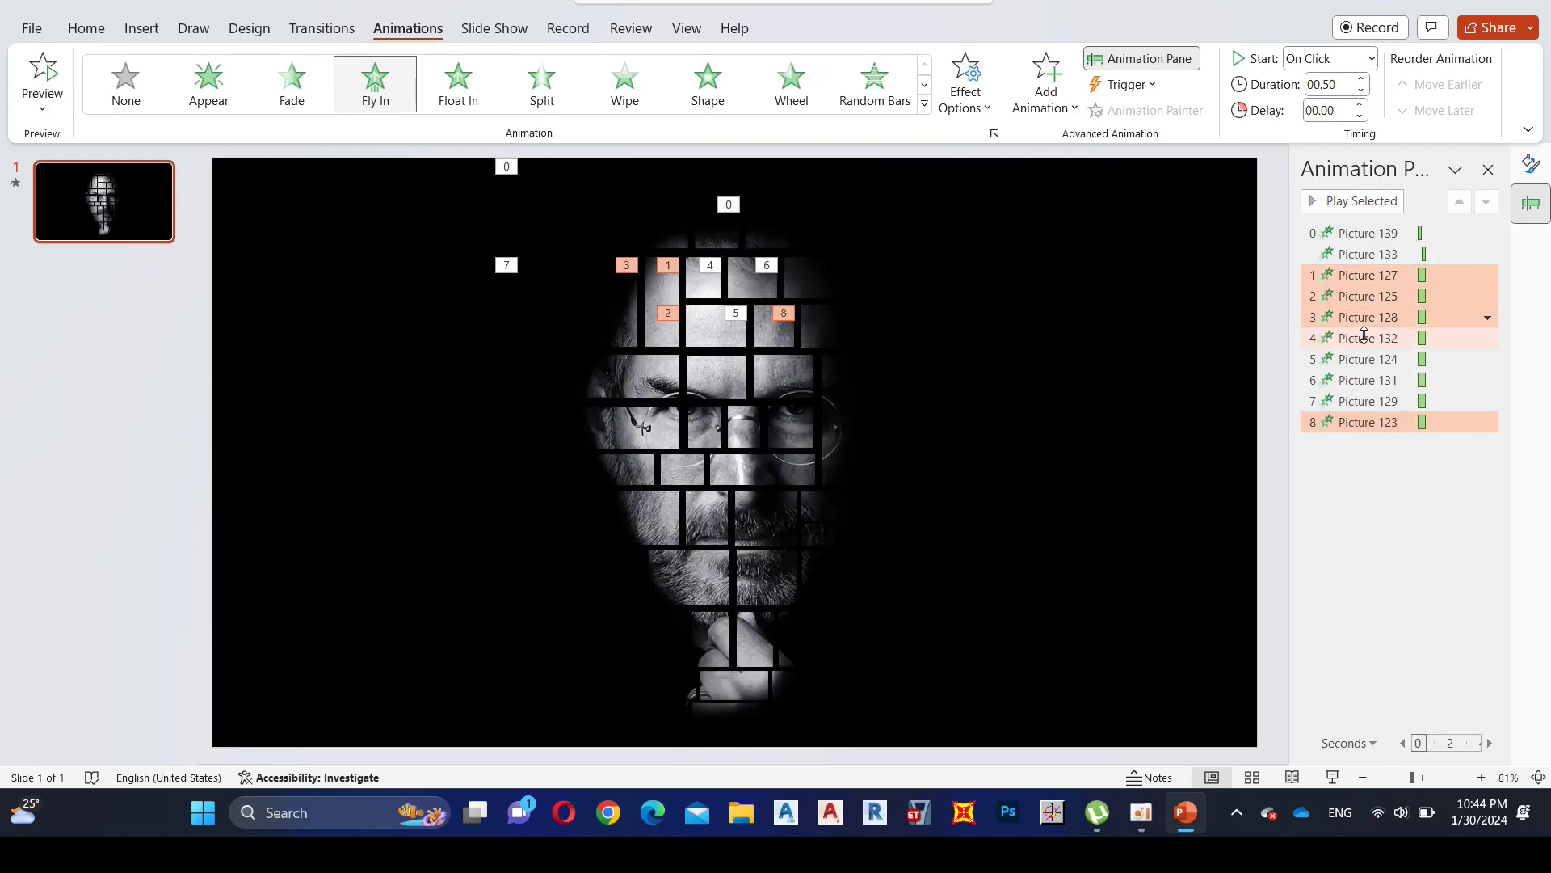
ctrl+click(1366, 338)
ctrl+click(1368, 358)
ctrl+click(1368, 380)
ctrl+click(1368, 401)
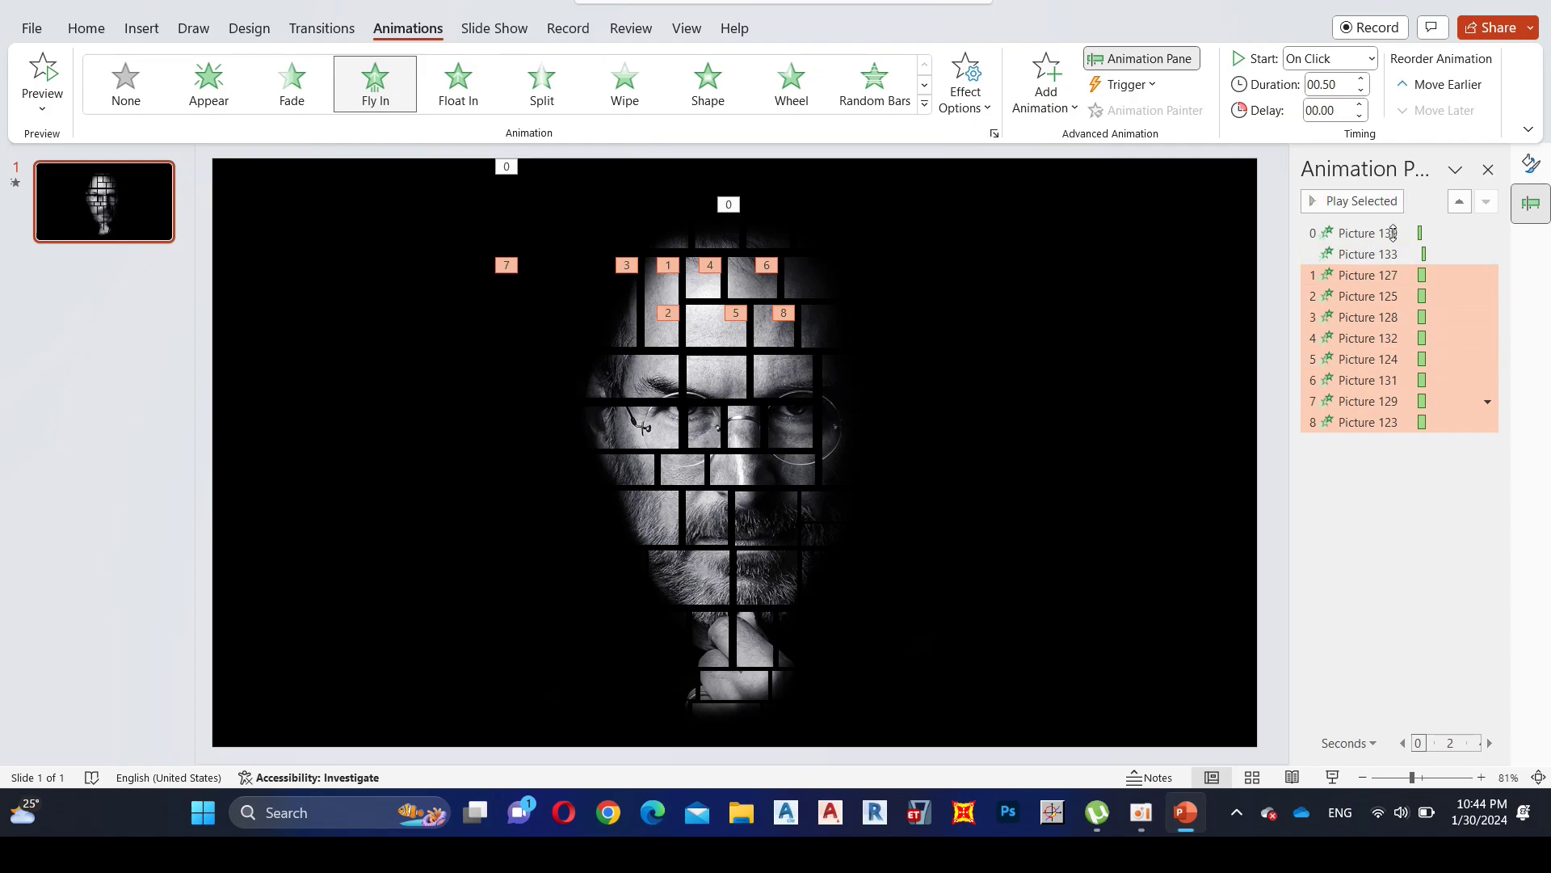
click(1361, 90)
click(1487, 316)
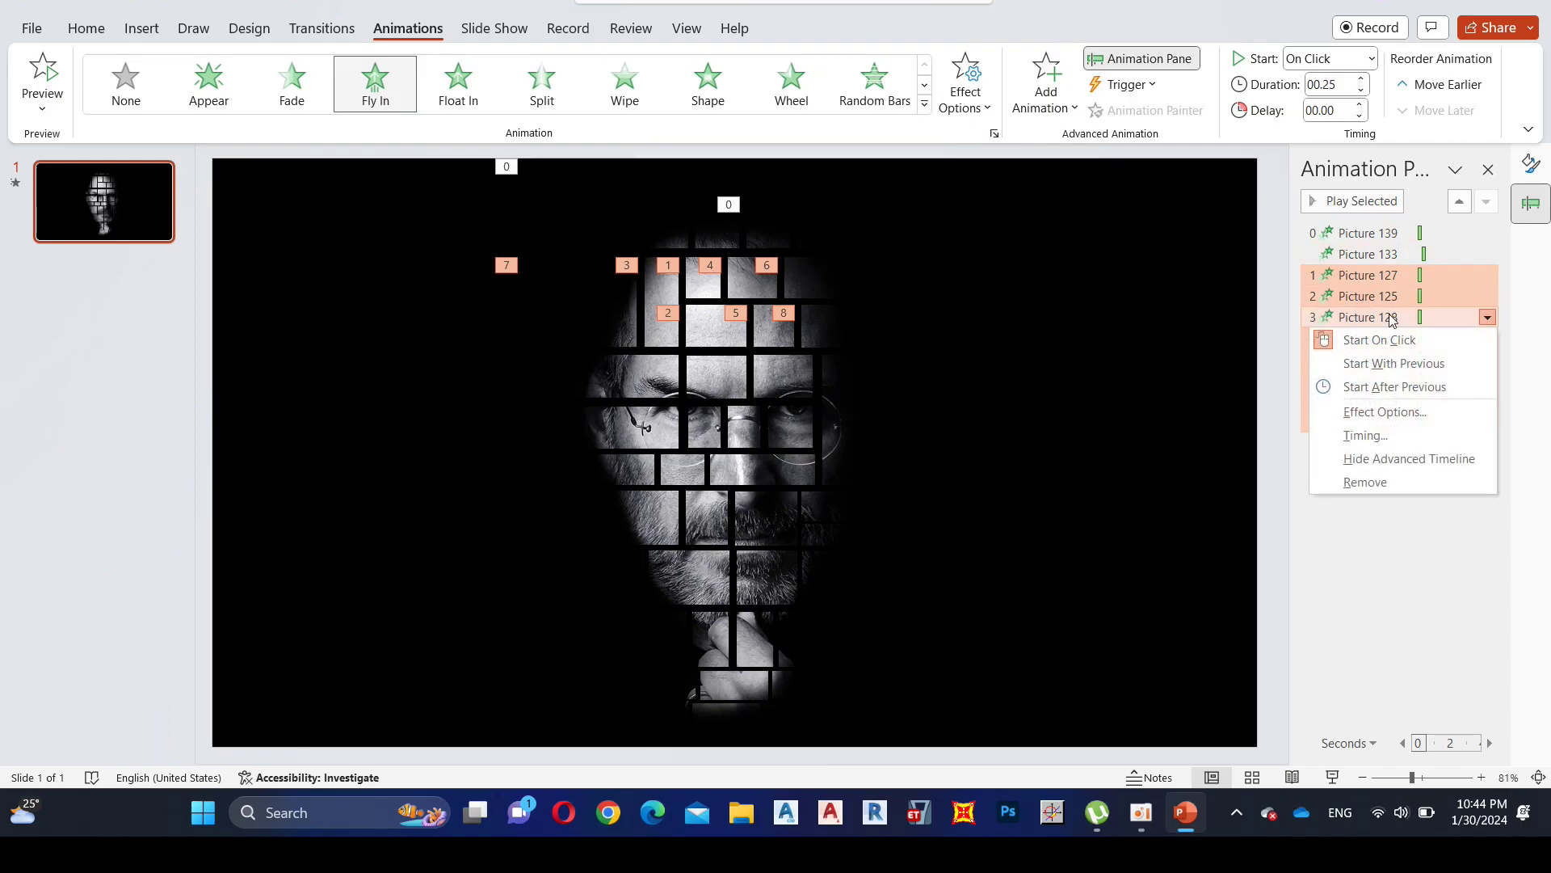
click(1402, 388)
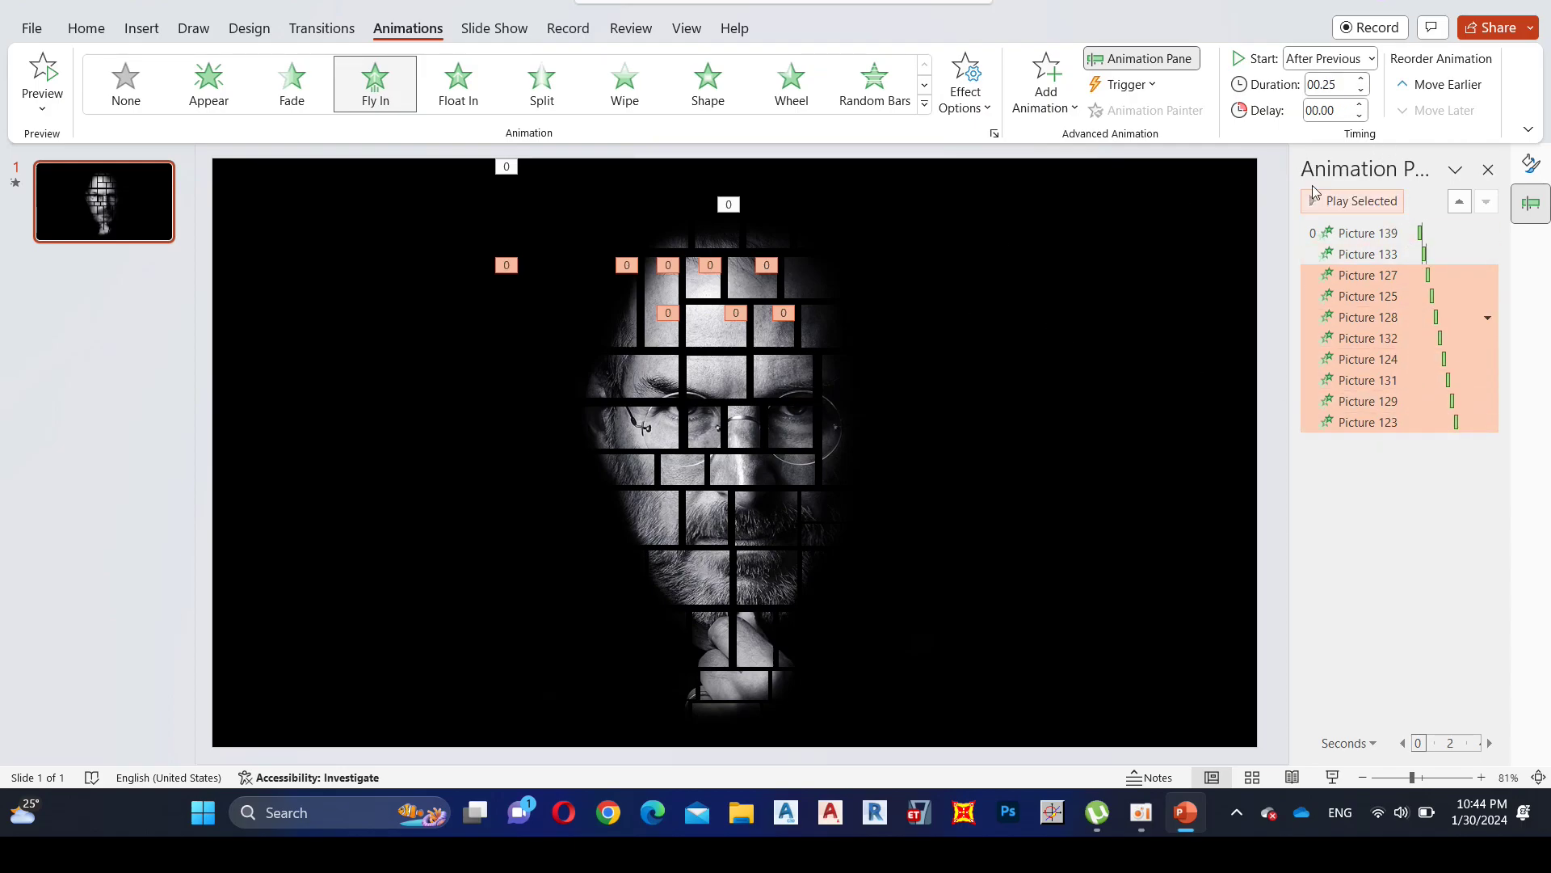
shift+click(1362, 233)
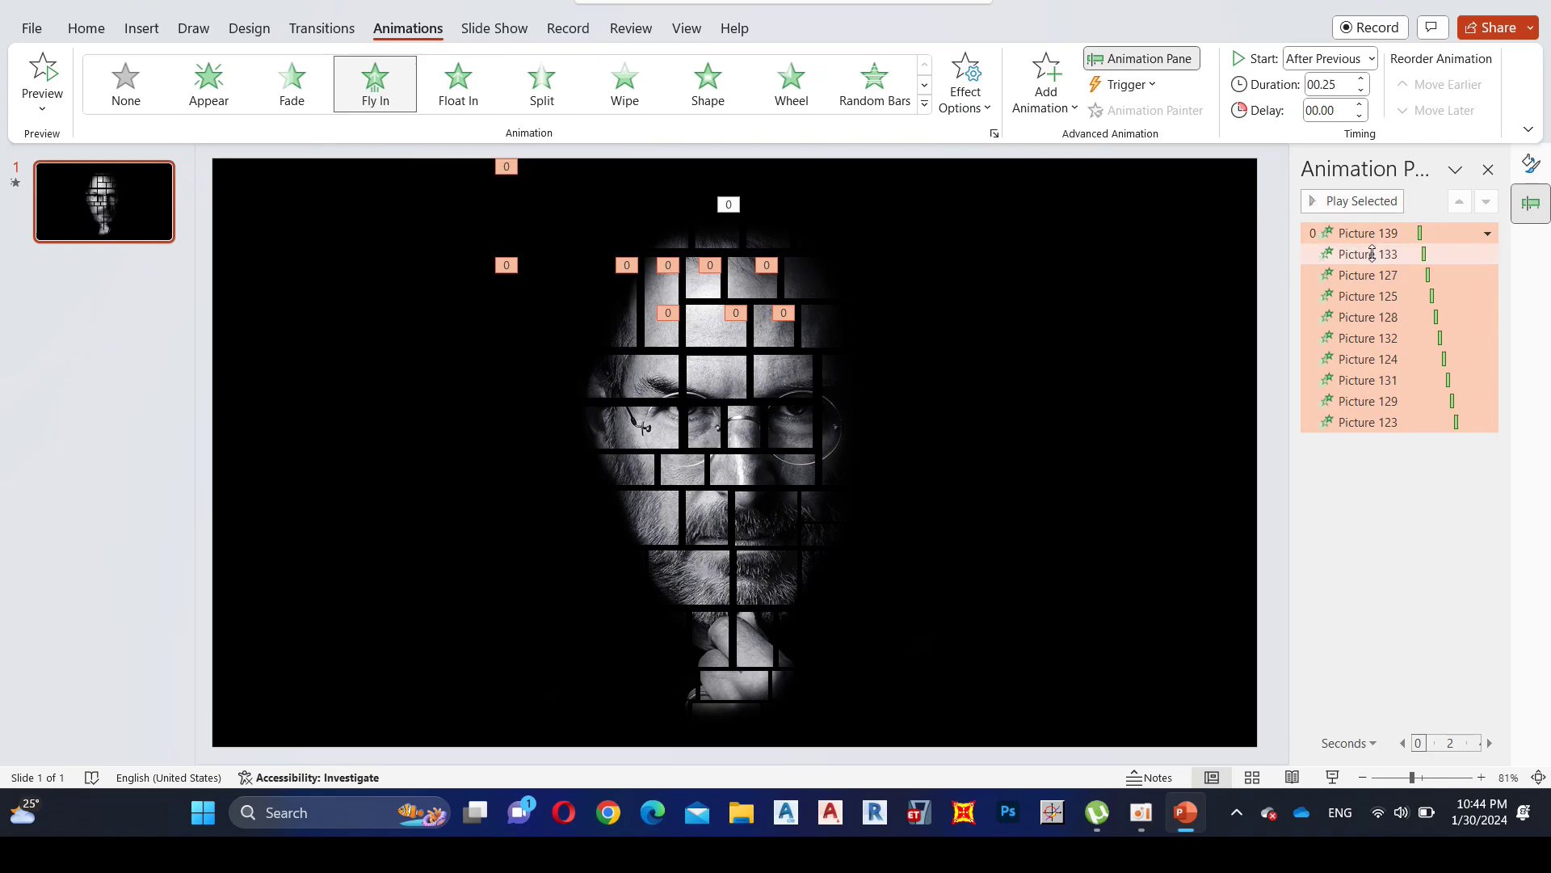
click(1360, 203)
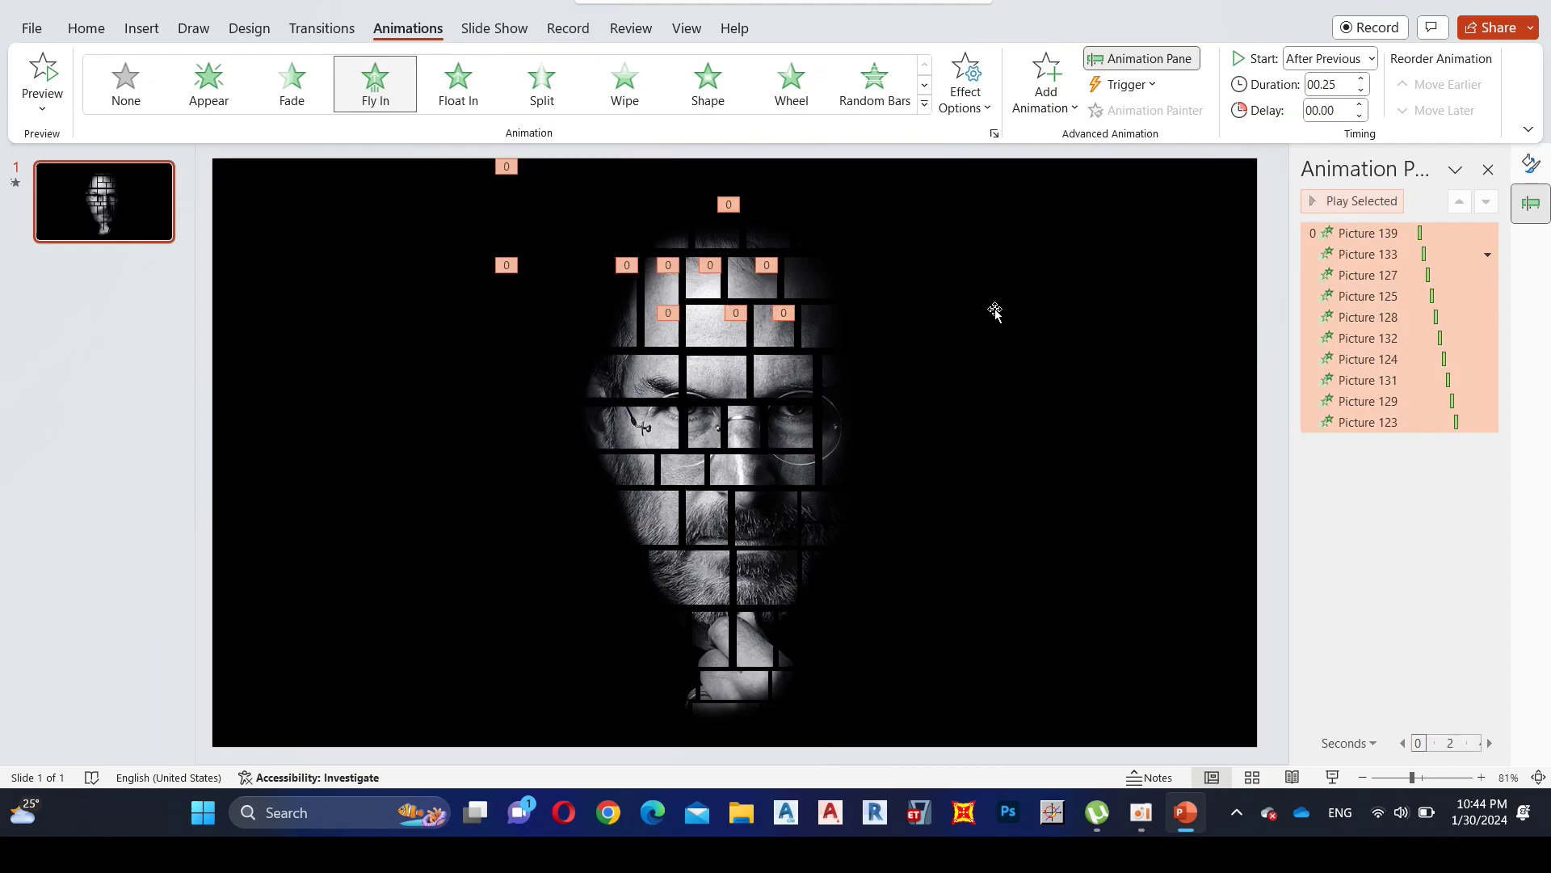
- Add Fly In animations to the tile between the eyebrows and the wide left eyebrow tile, with the eyebrow tile entering From Left
click(716, 377)
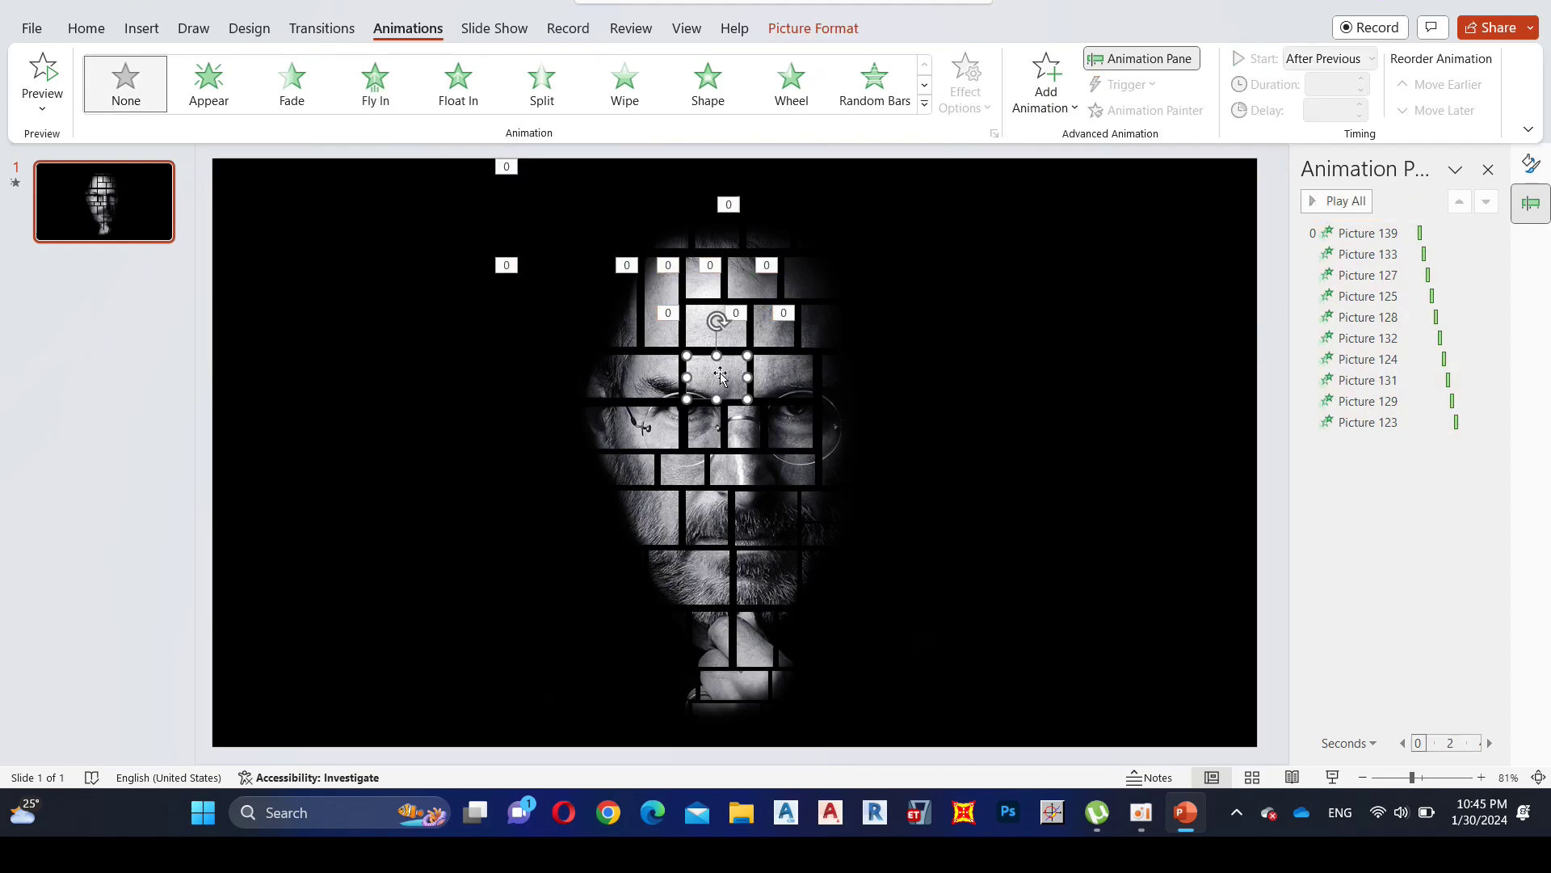
click(368, 89)
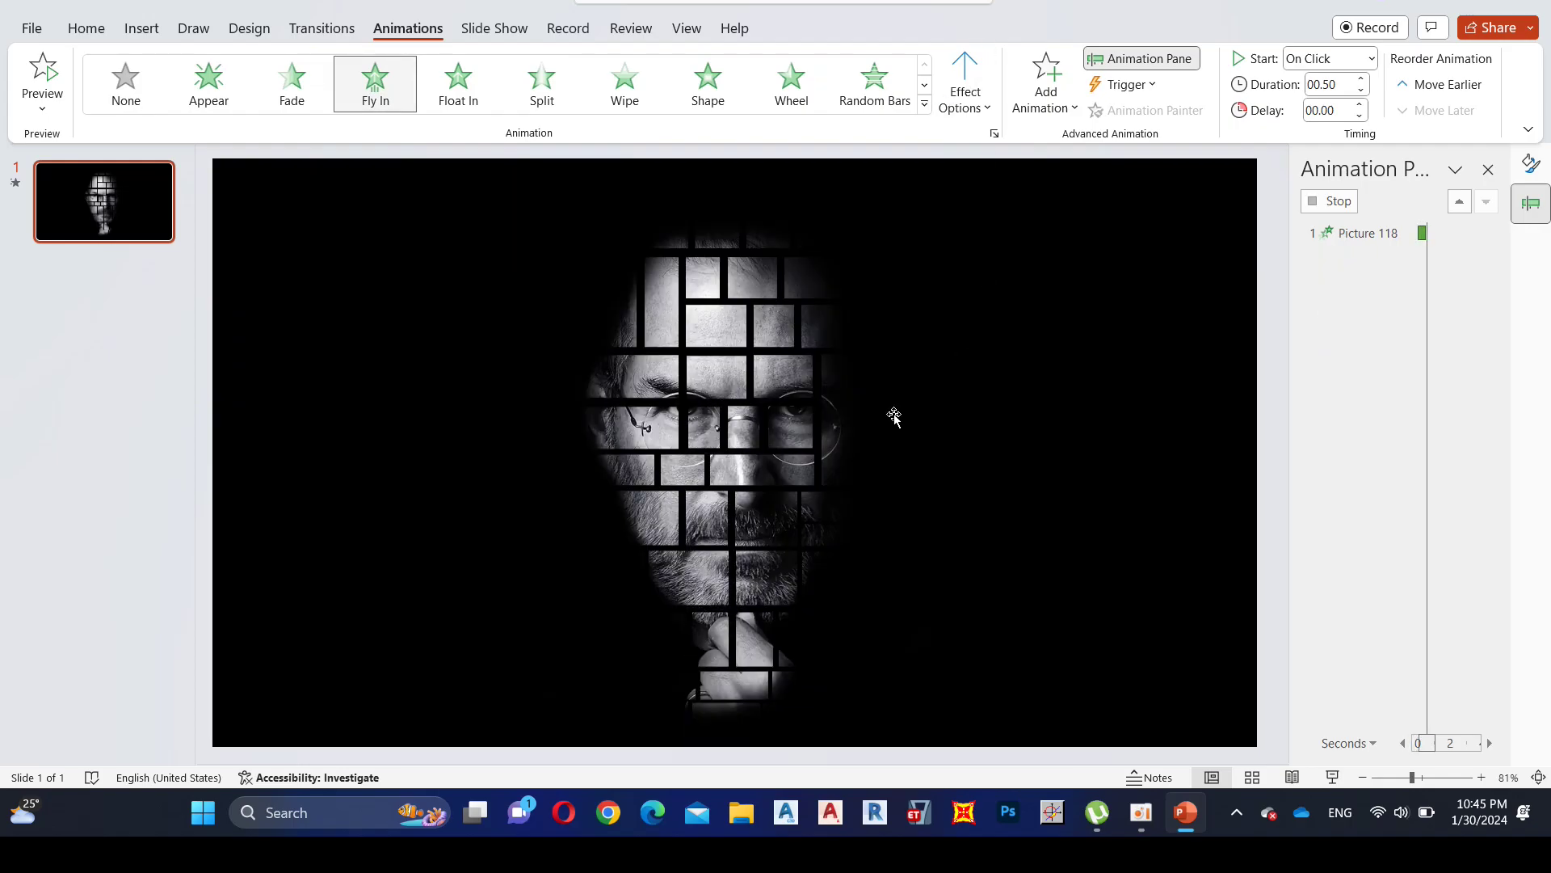
click(640, 378)
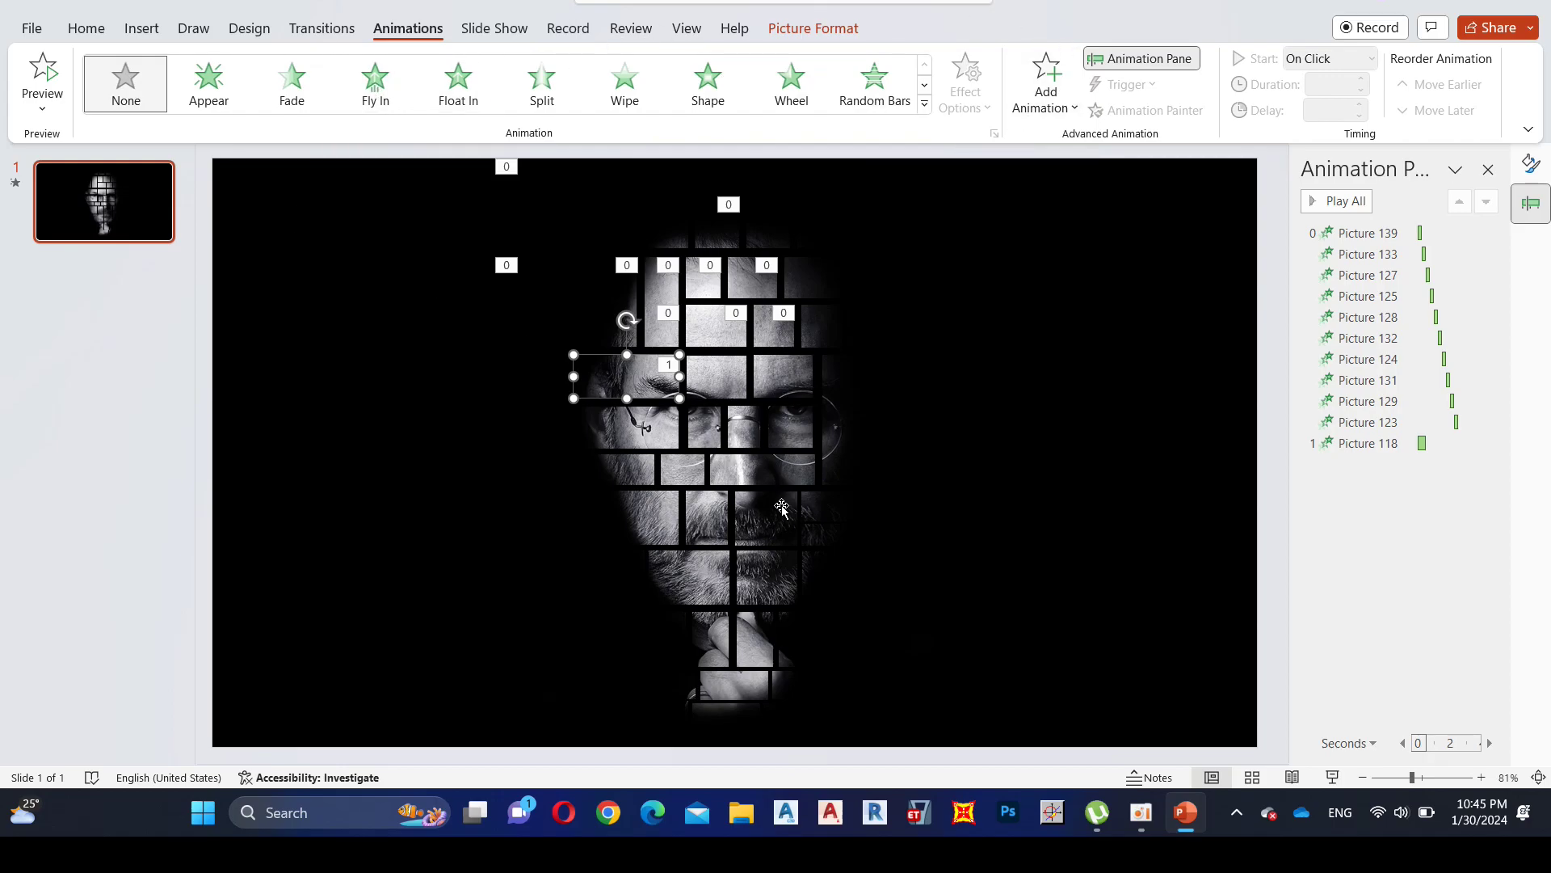
click(382, 102)
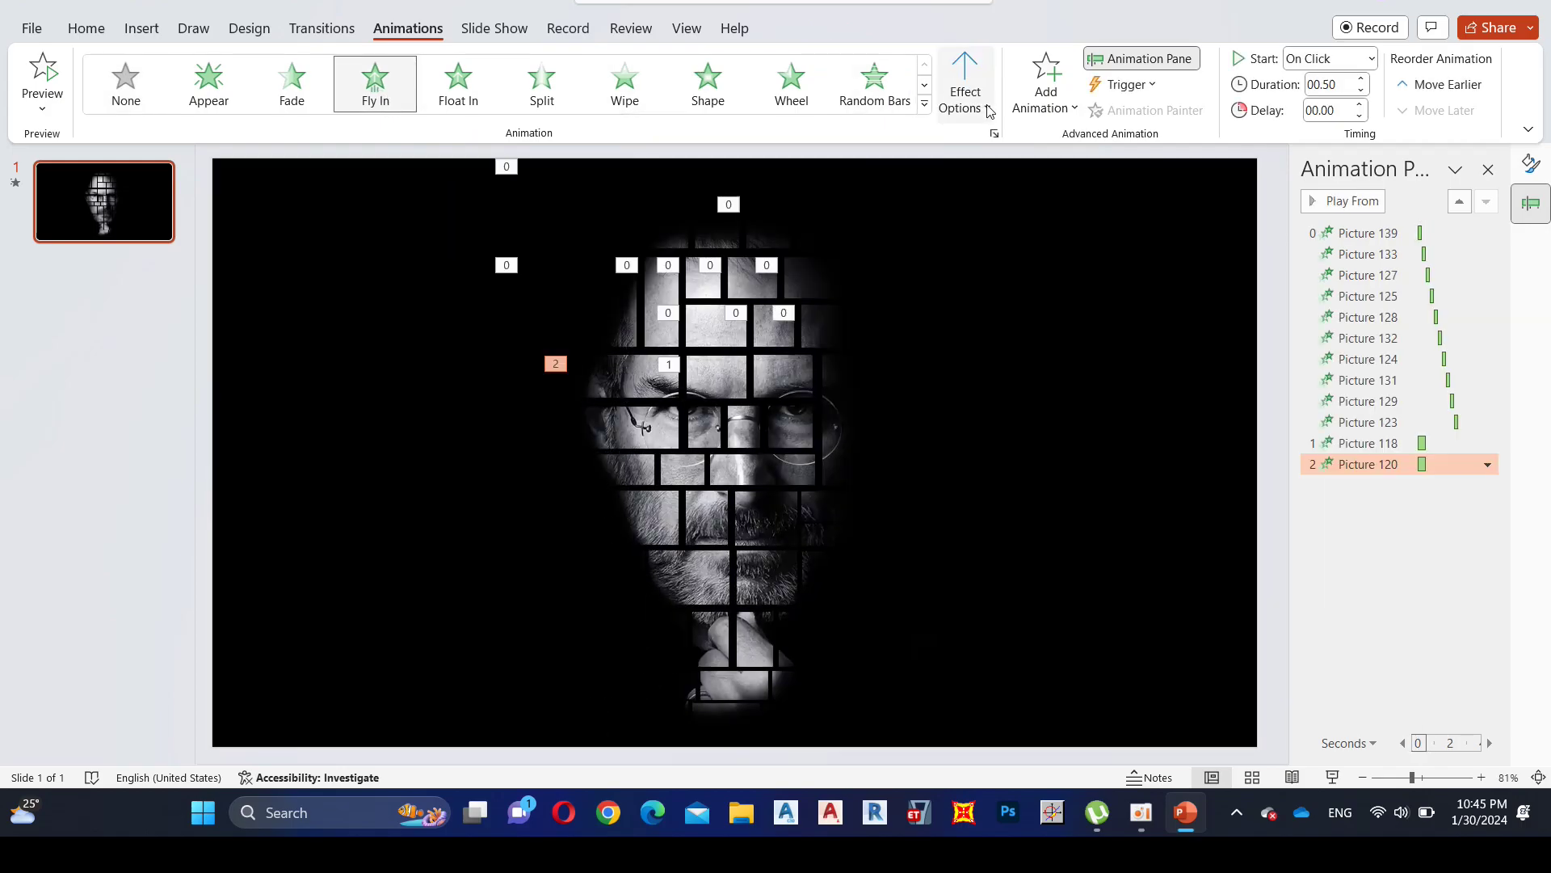
click(987, 109)
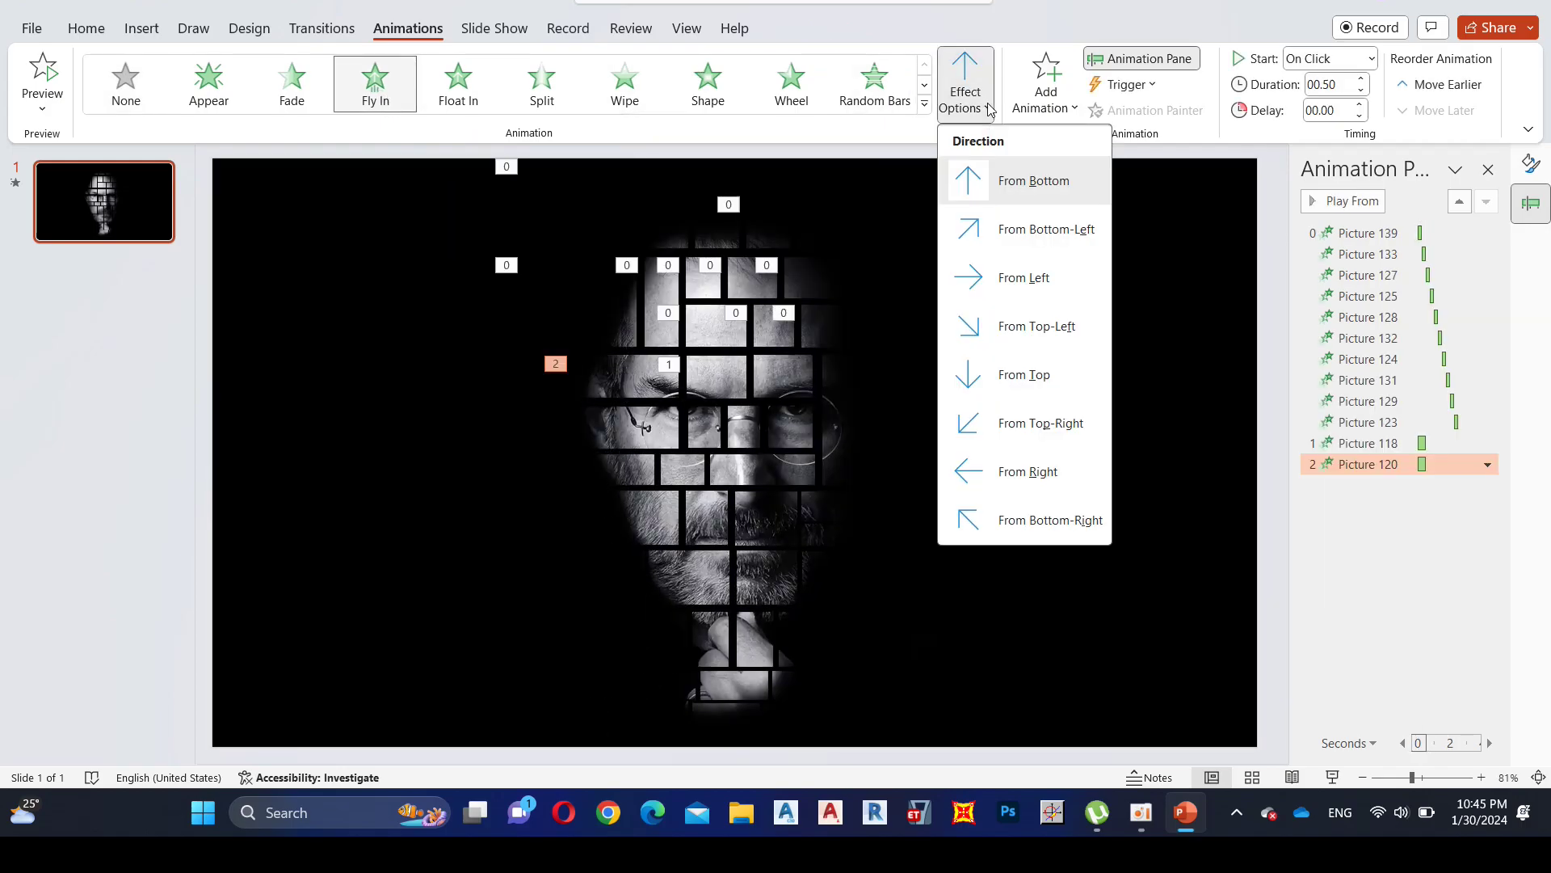
click(1002, 279)
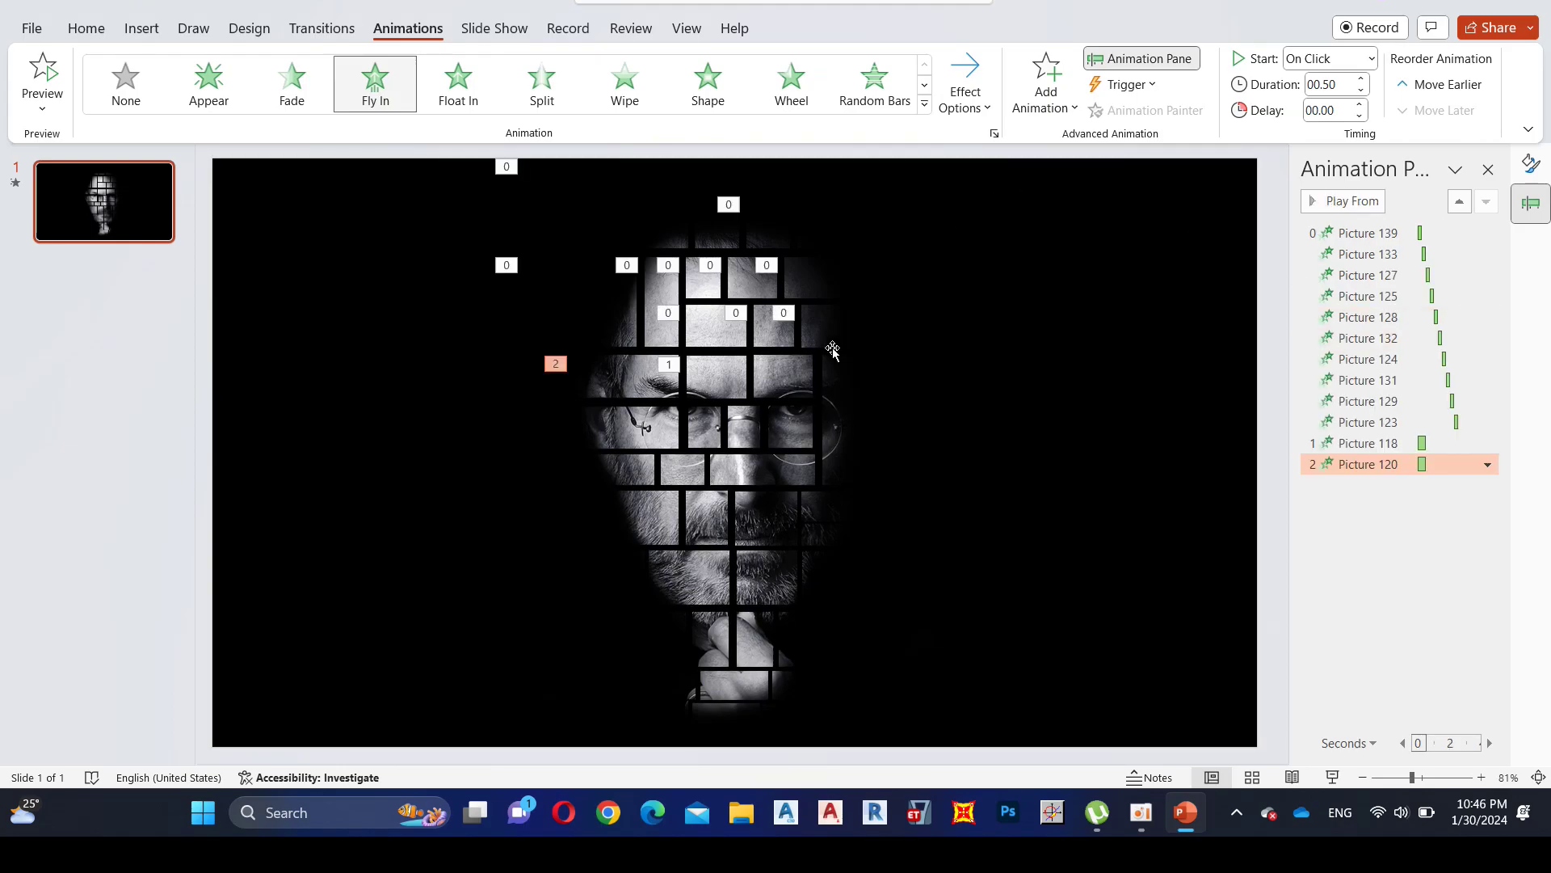
- Apply a Fly In animation with direction From Right to the tile over the right-hand eyebrow
click(799, 377)
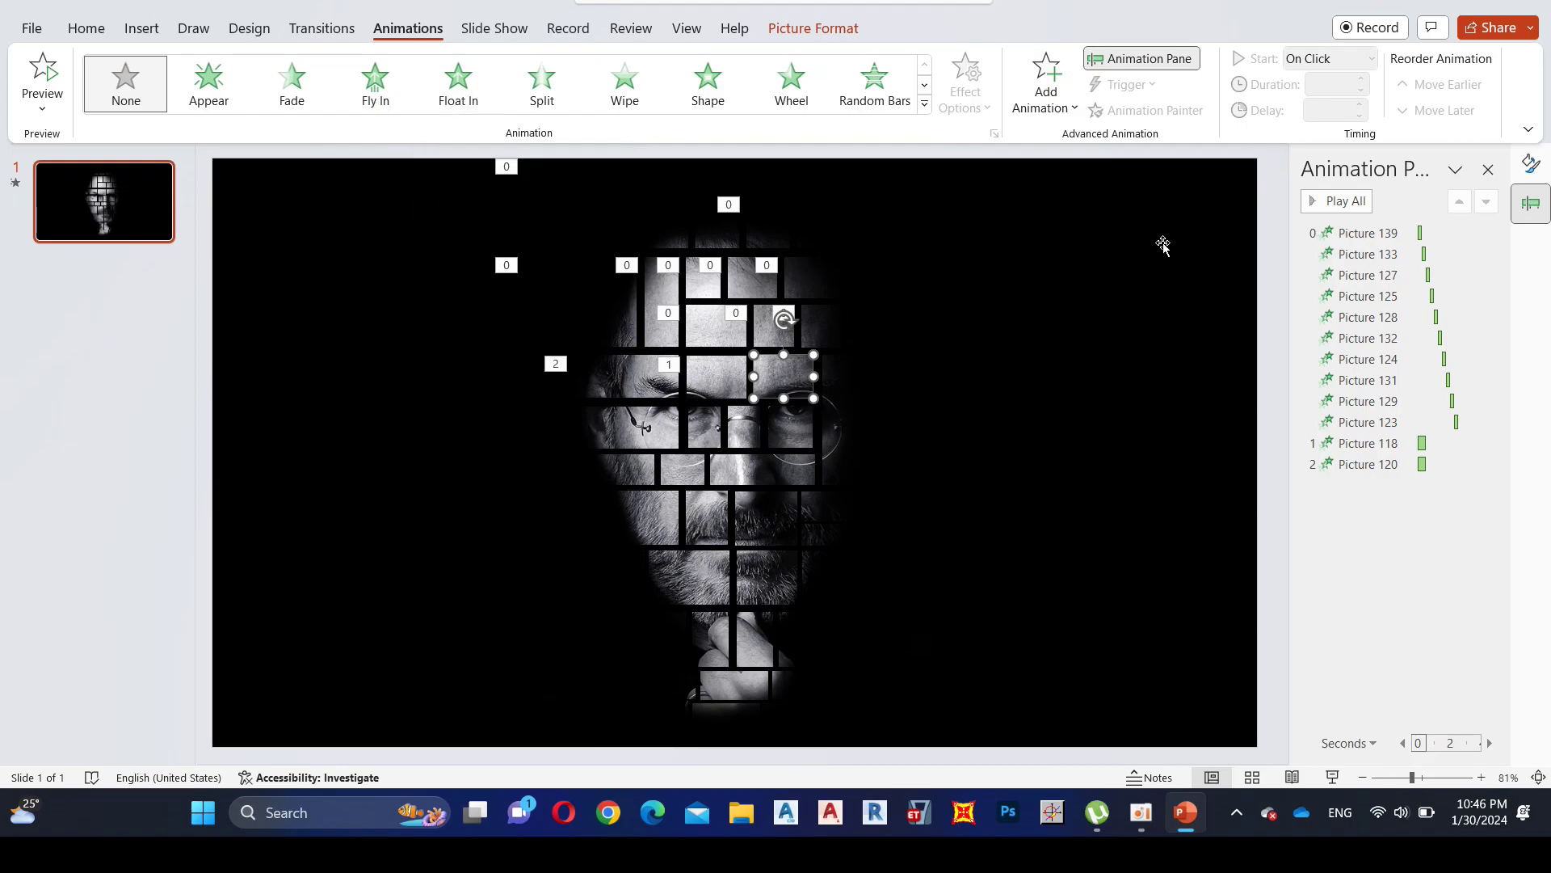
click(365, 79)
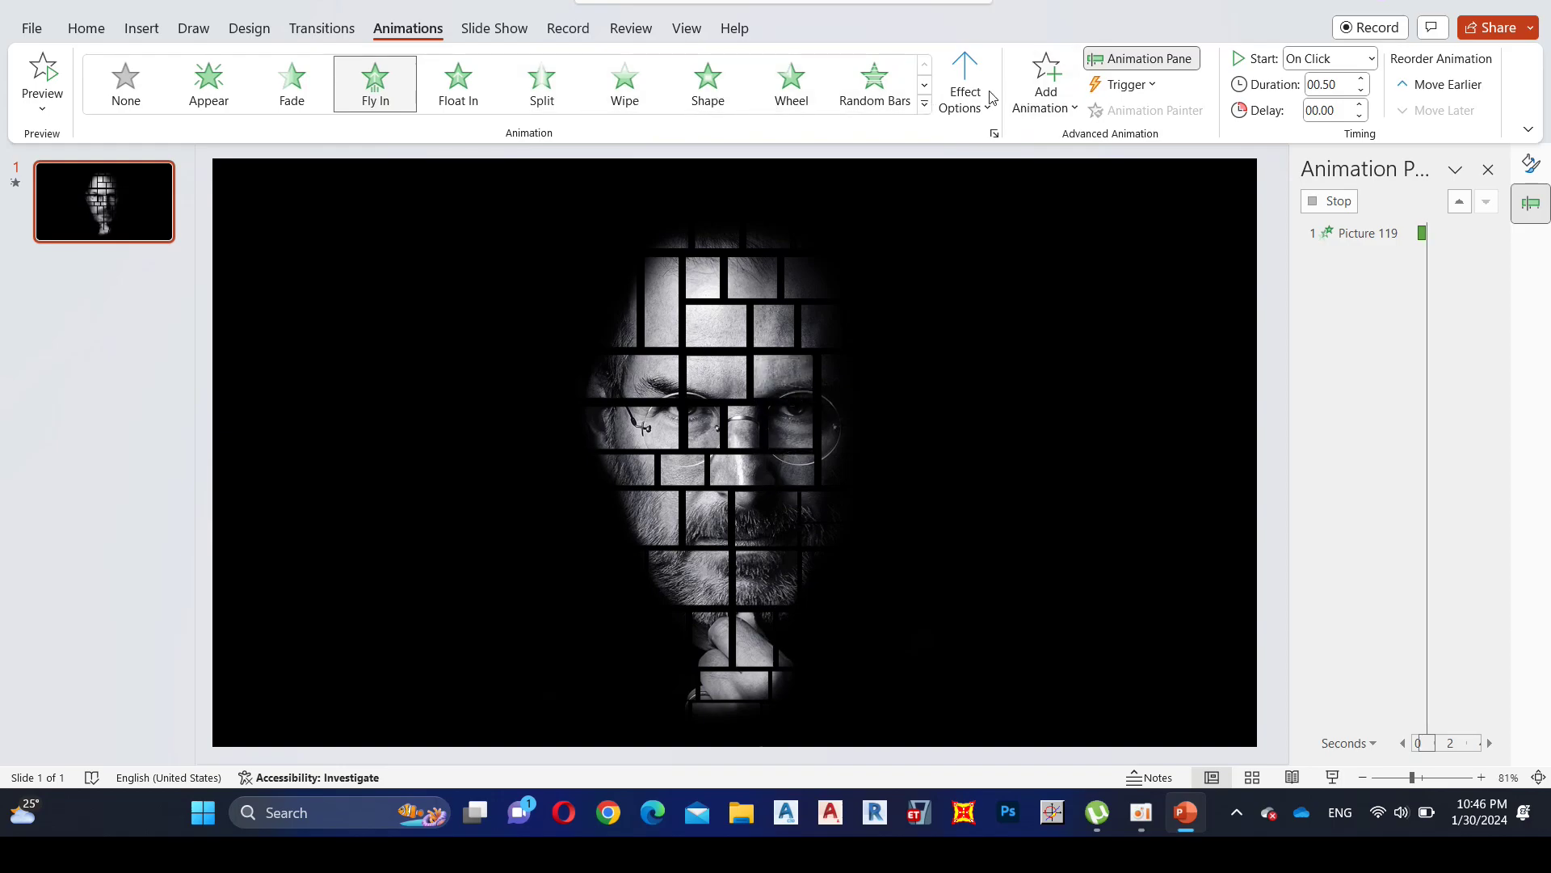
click(967, 93)
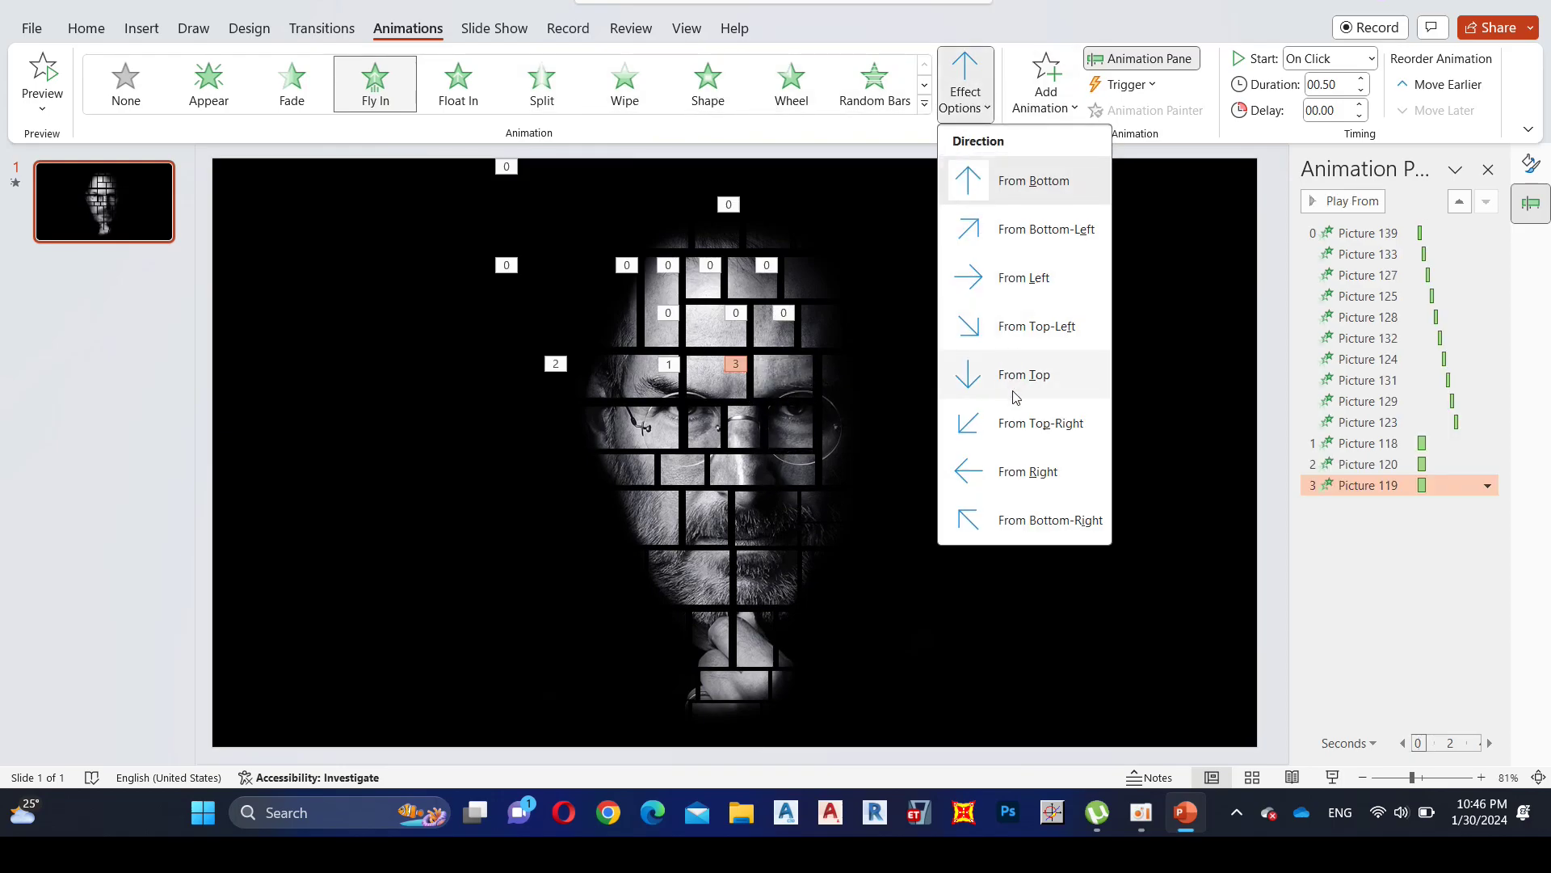
click(1023, 468)
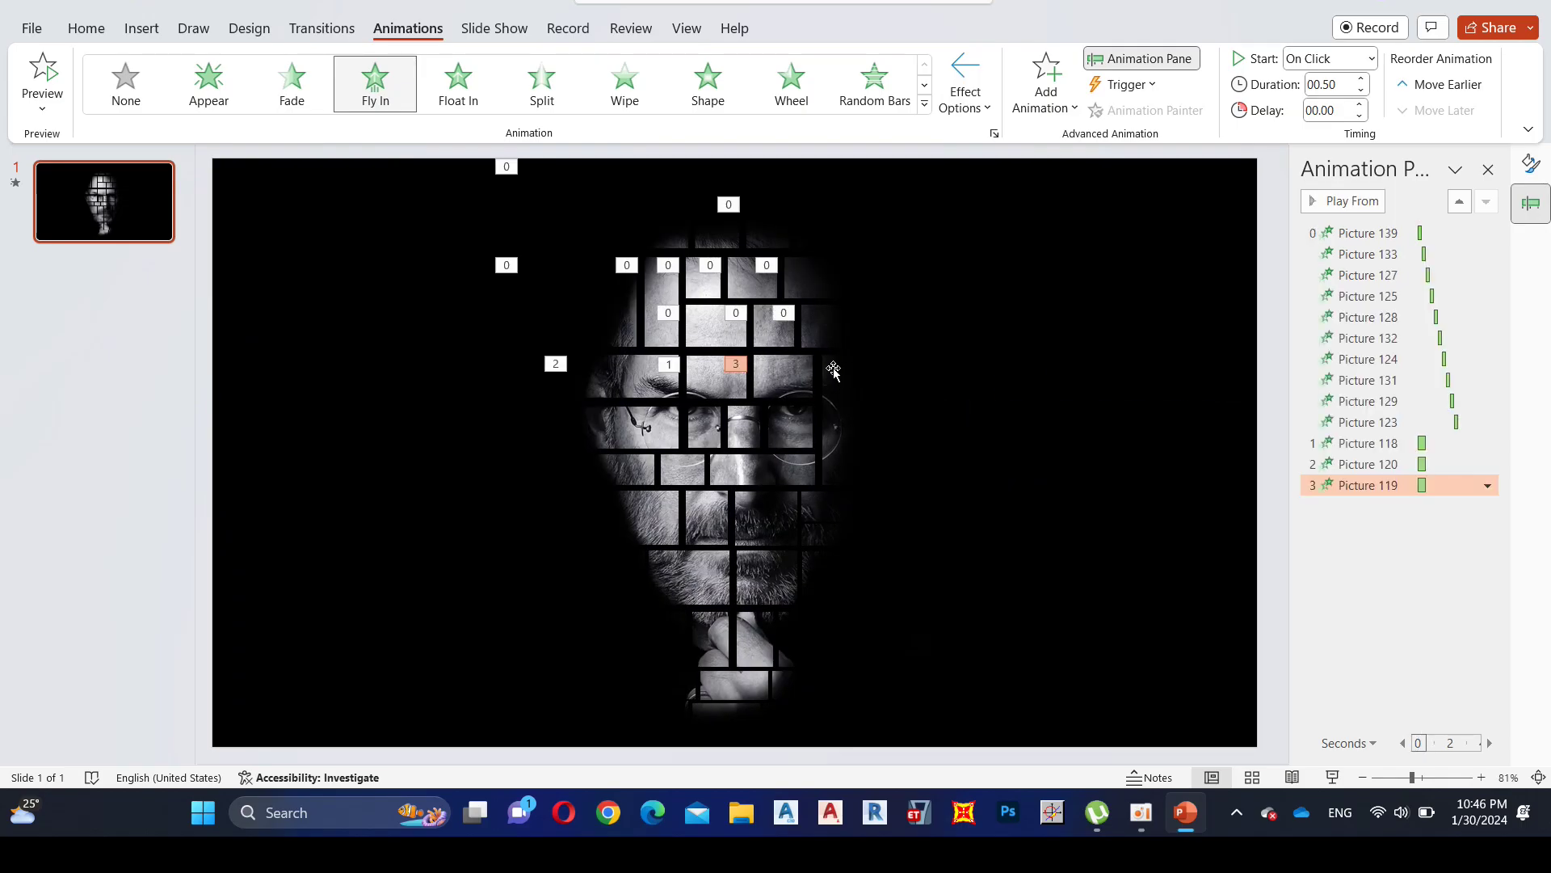
click(834, 372)
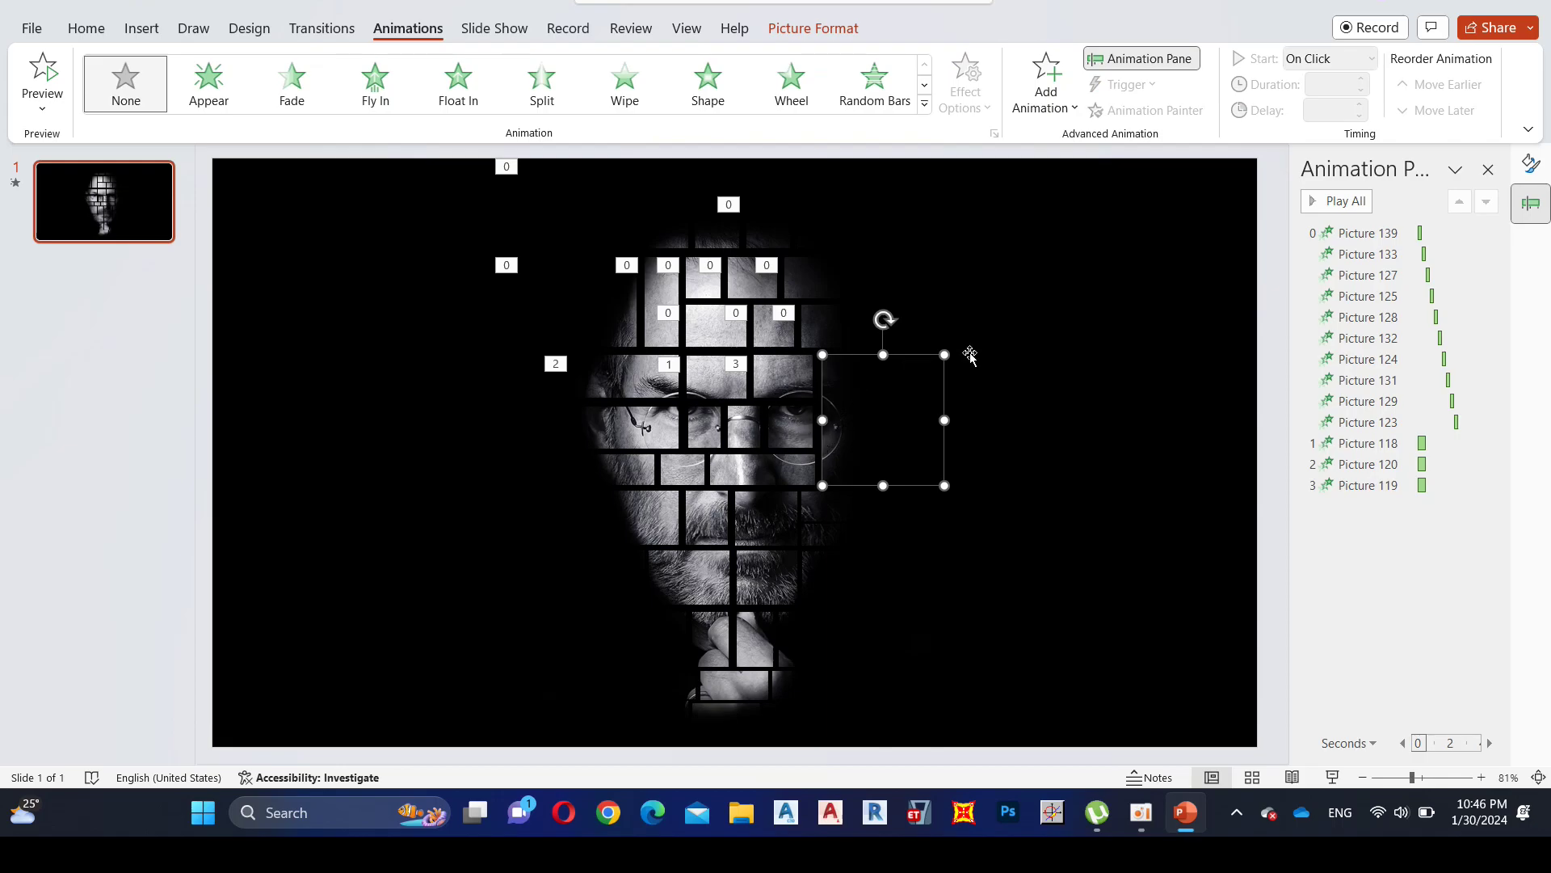
click(1051, 355)
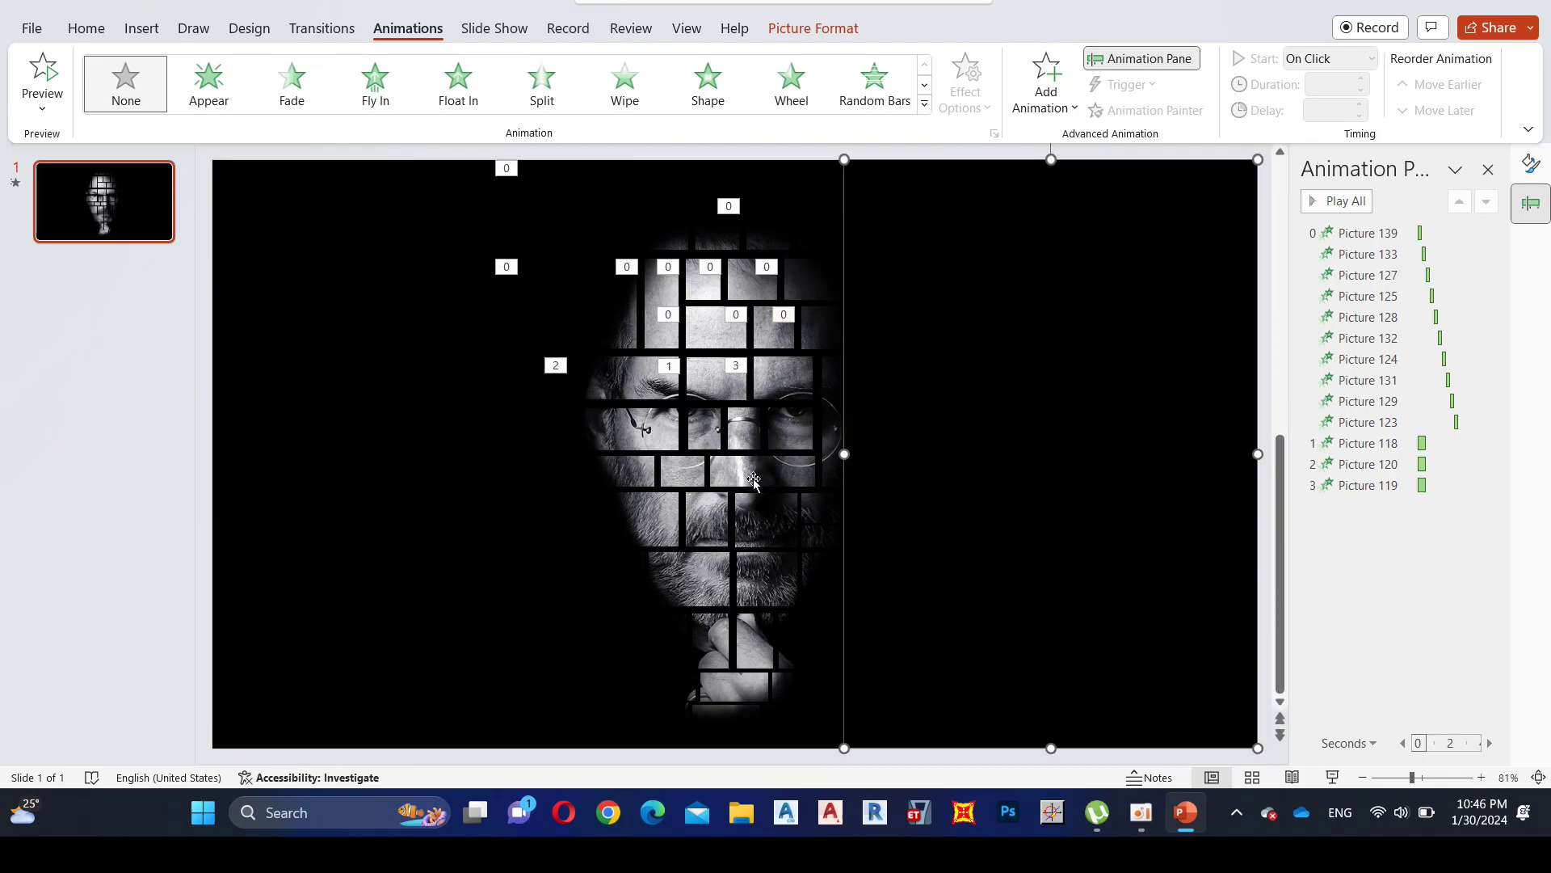
click(763, 431)
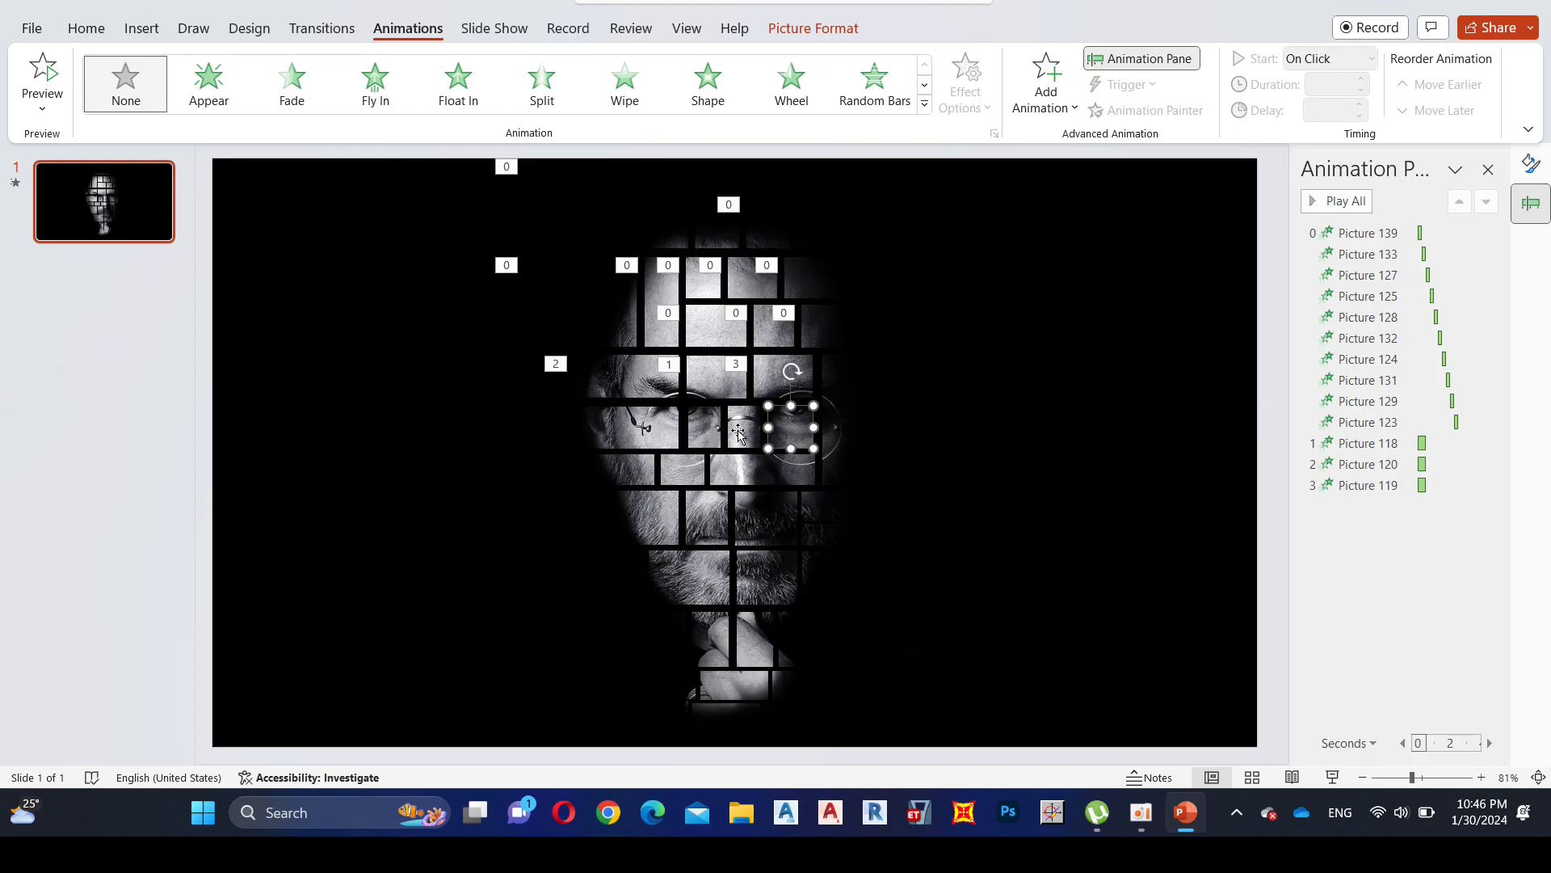
click(738, 433)
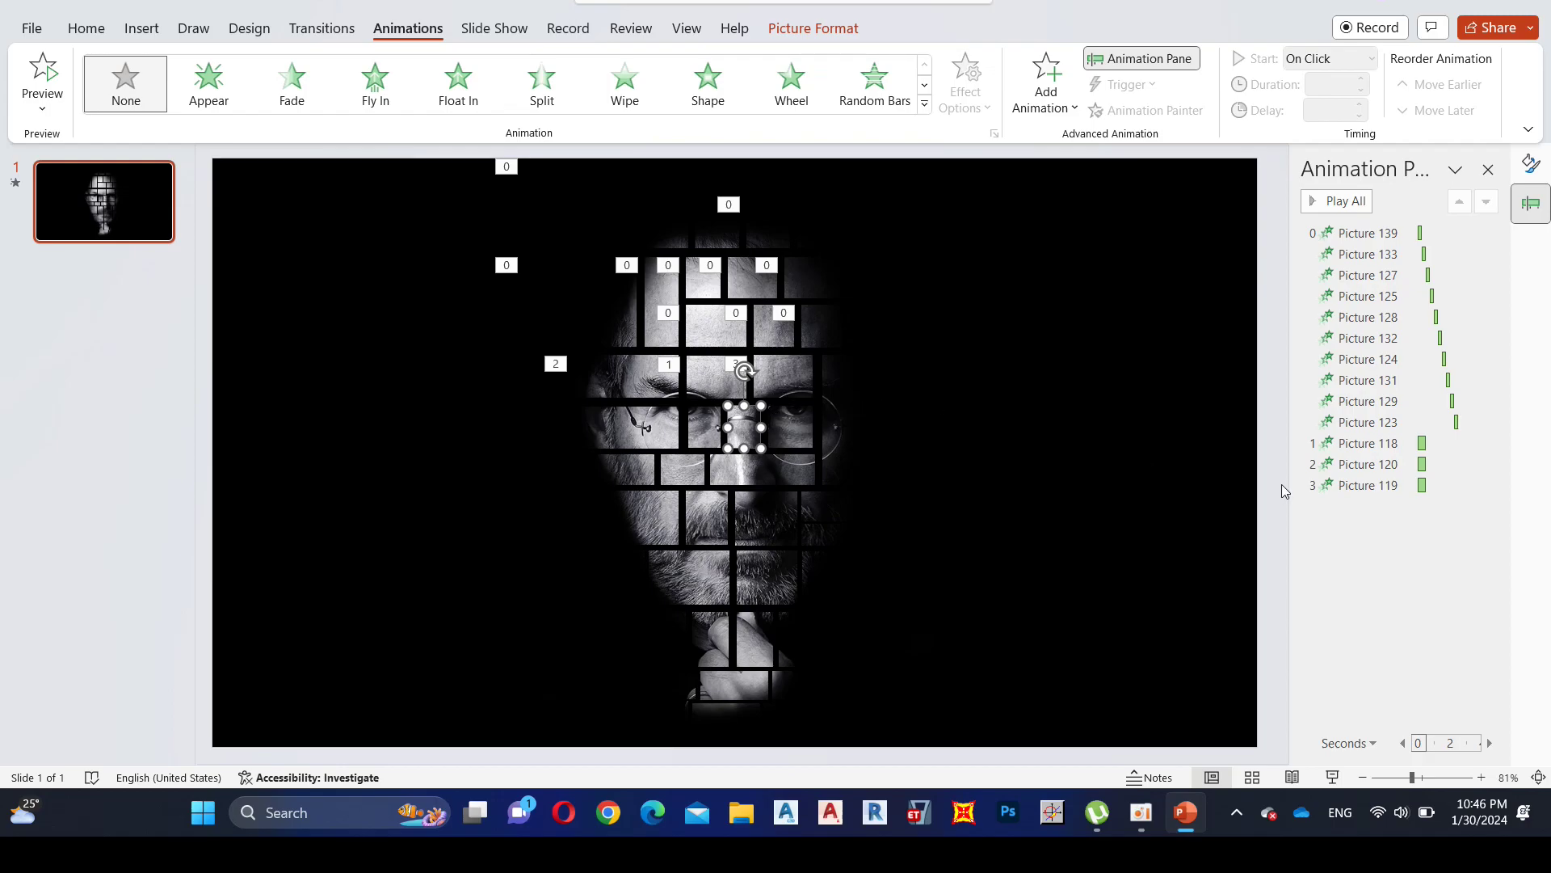
click(799, 377)
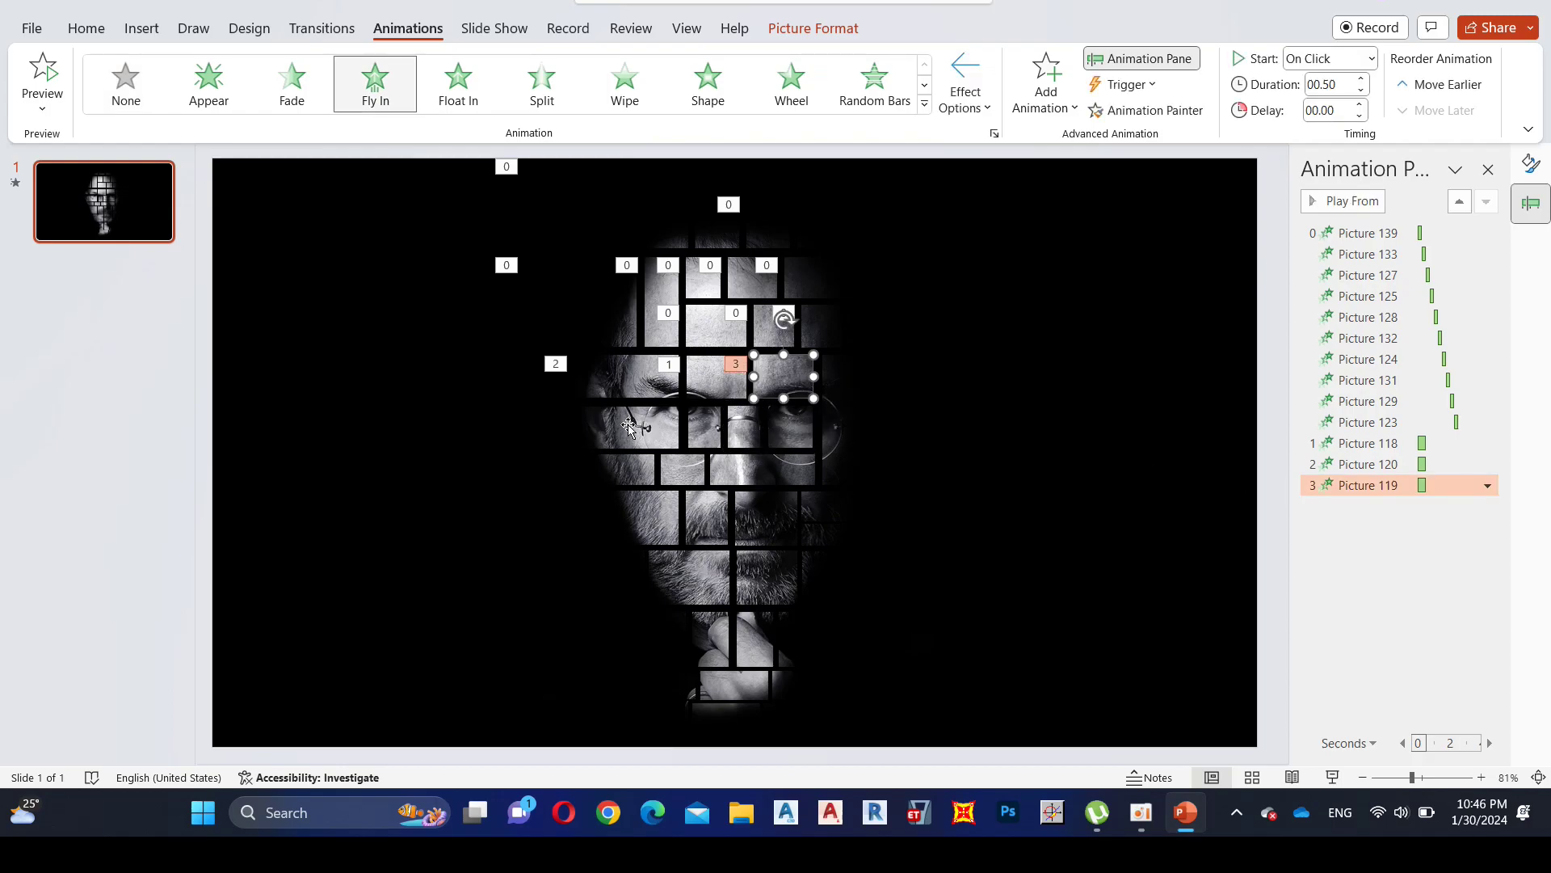
- Apply Fly In animations to the nose-bridge tile and the small tile beside it at the inner corner of the left-hand eye
click(745, 425)
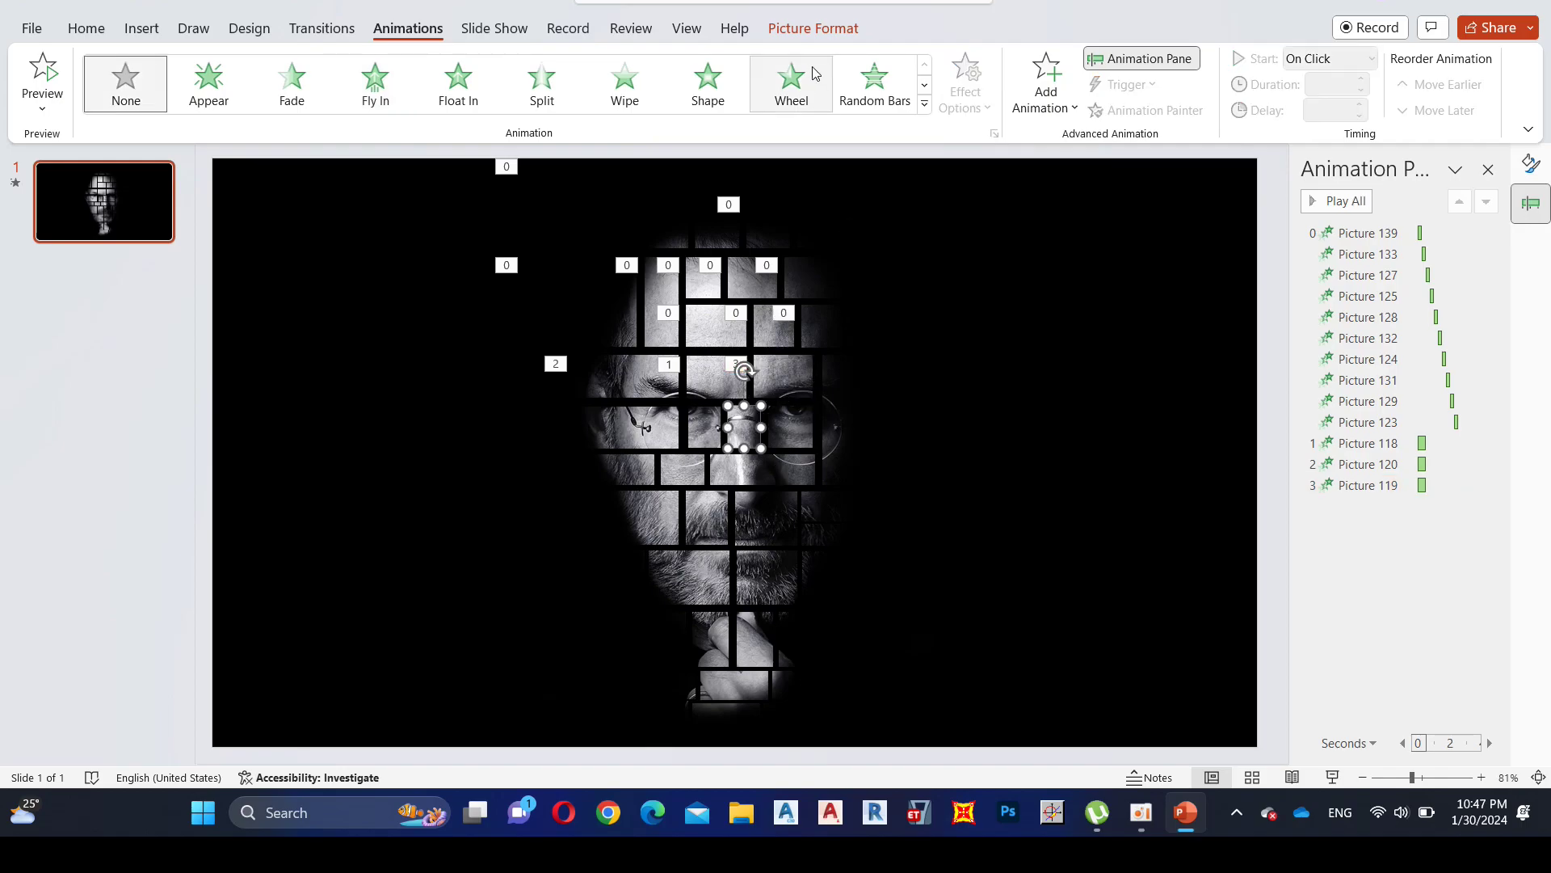
click(390, 89)
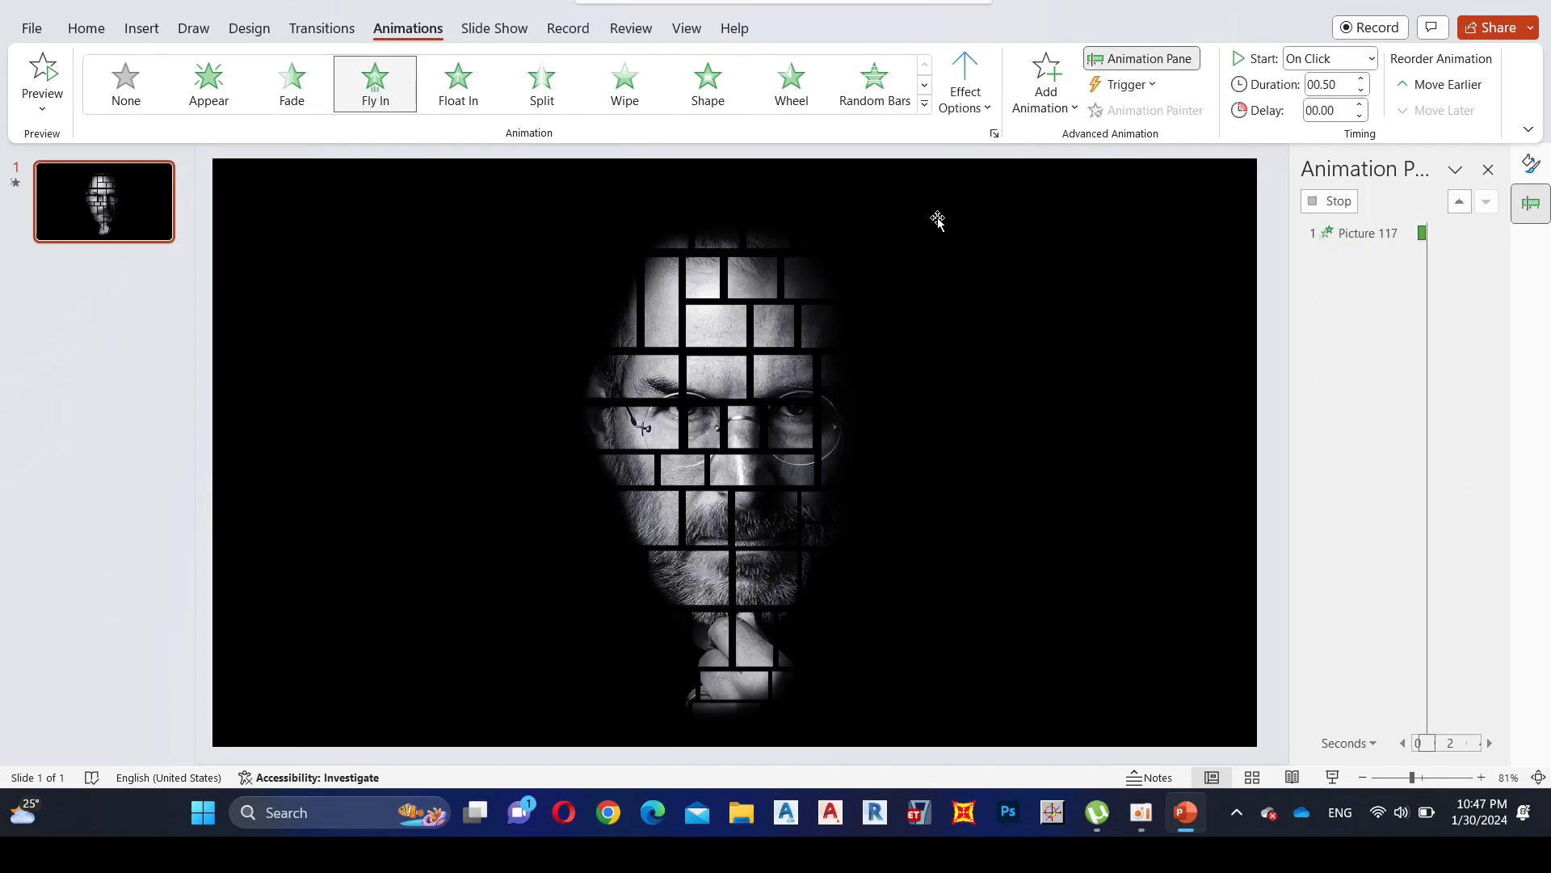
click(700, 441)
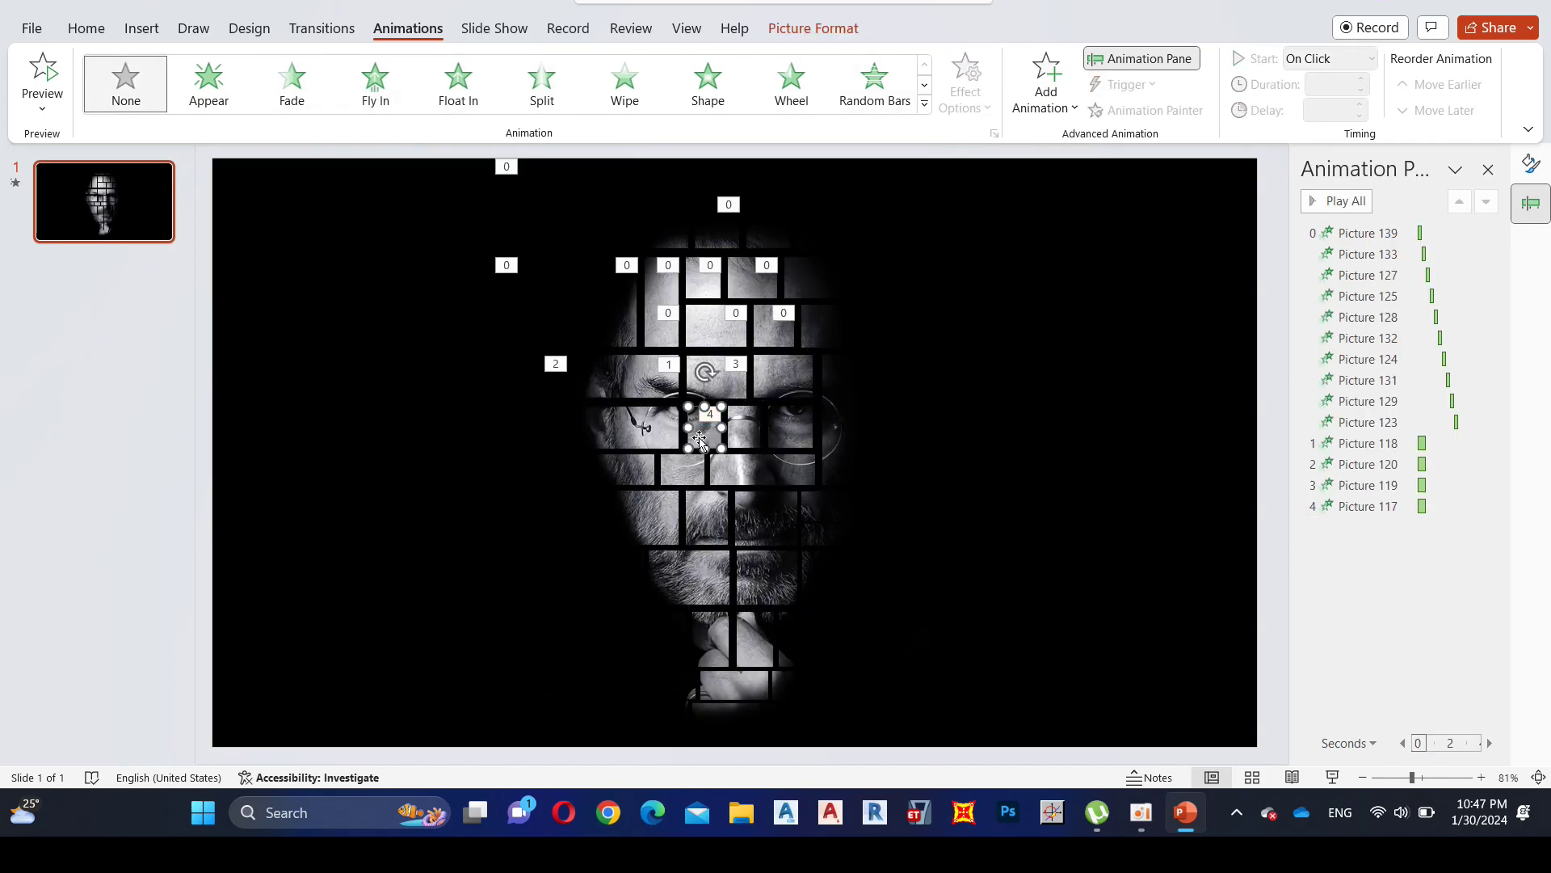
click(371, 89)
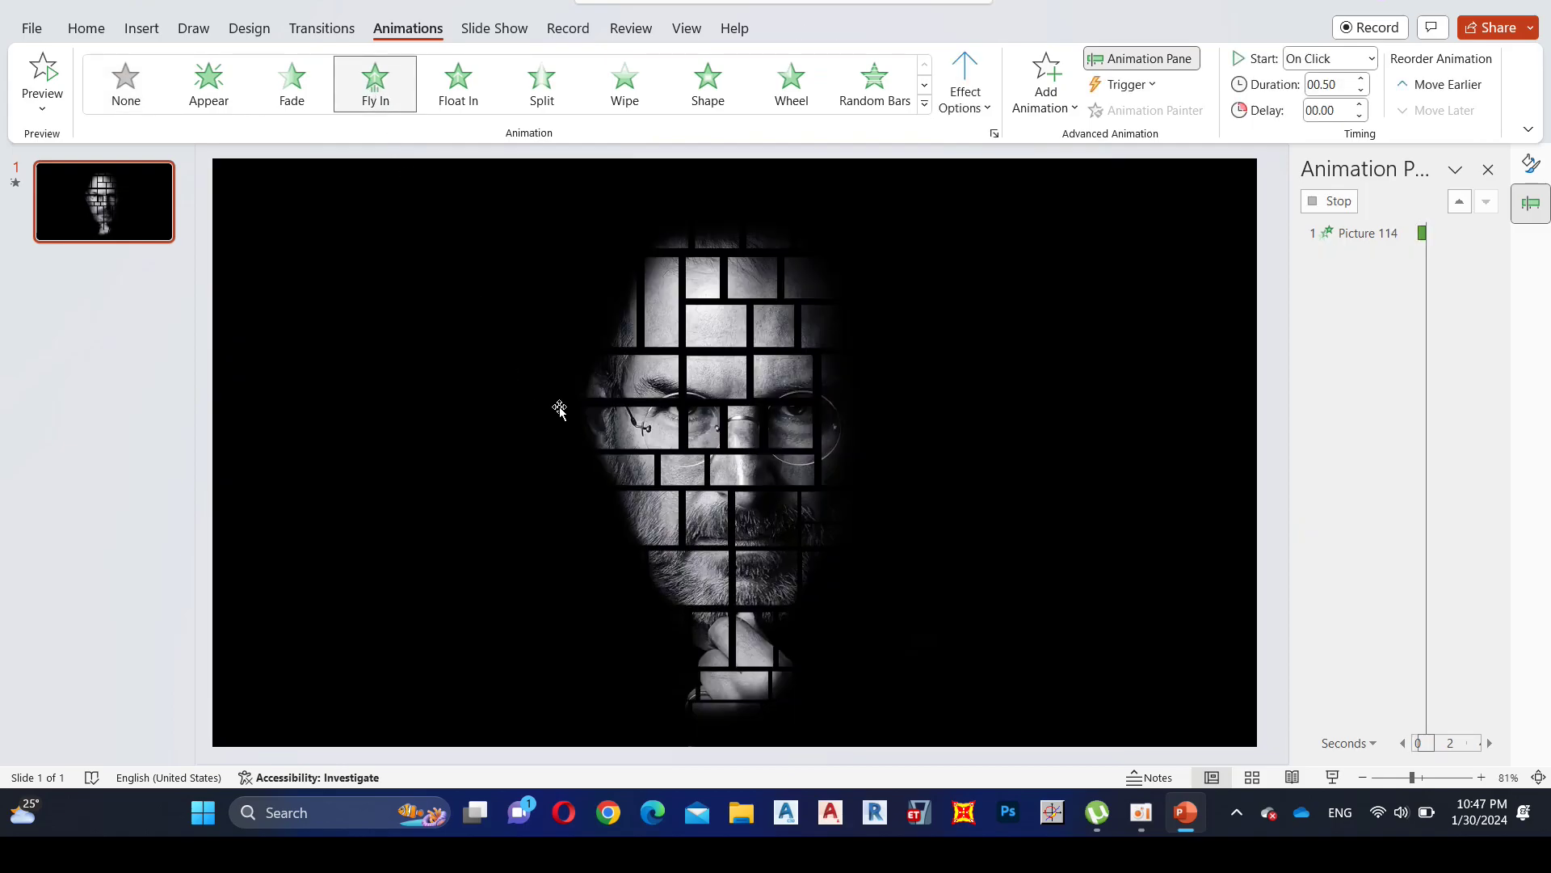
- Apply a Fly In animation with direction From Right to the tile over the right-hand eye
click(791, 426)
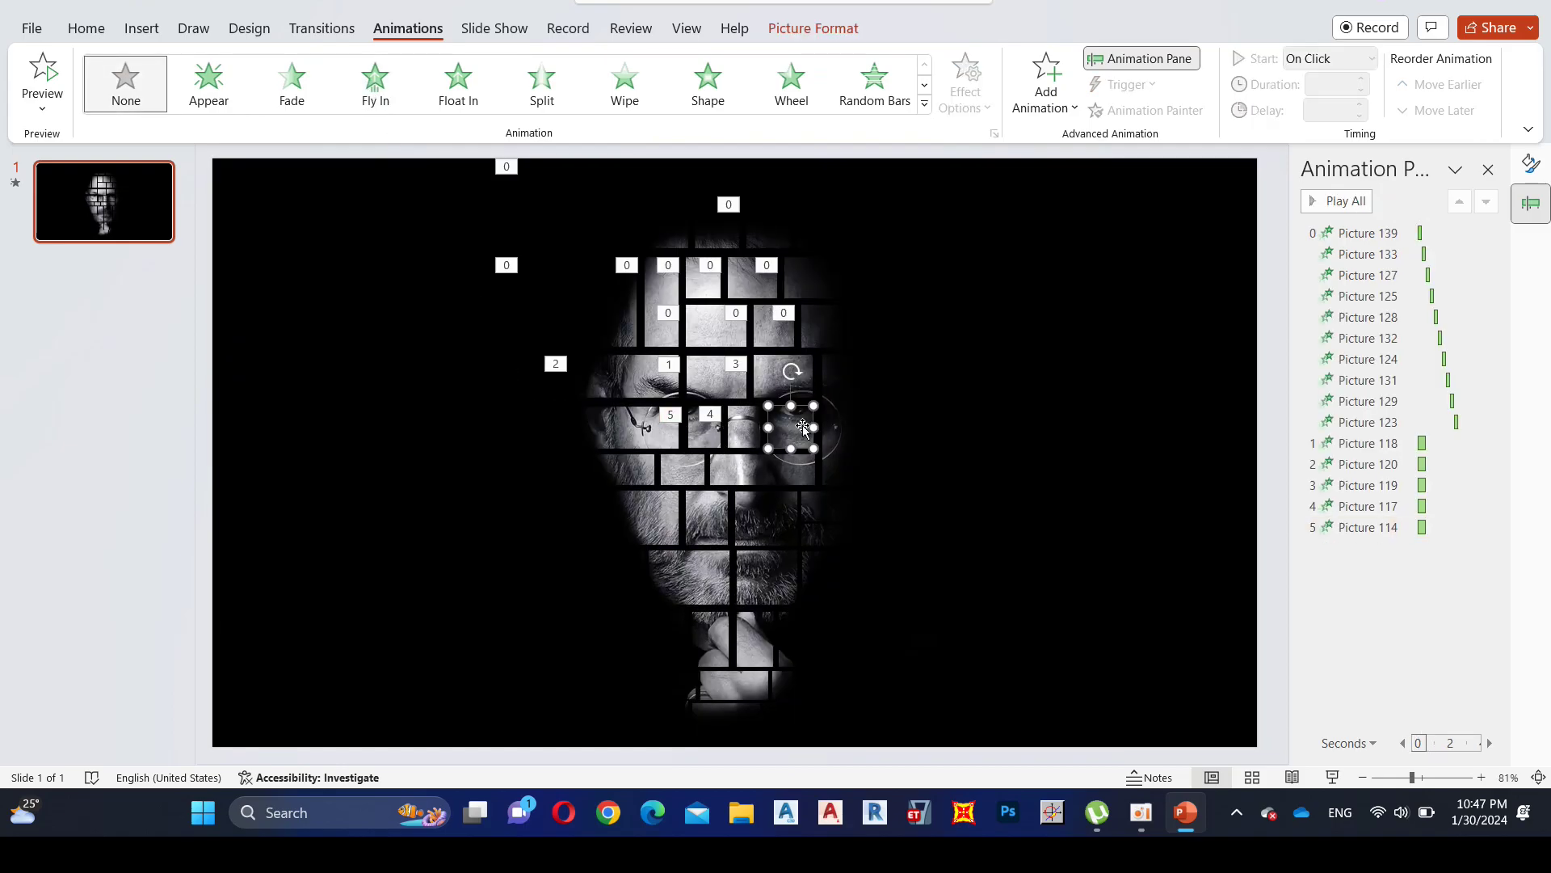
click(369, 100)
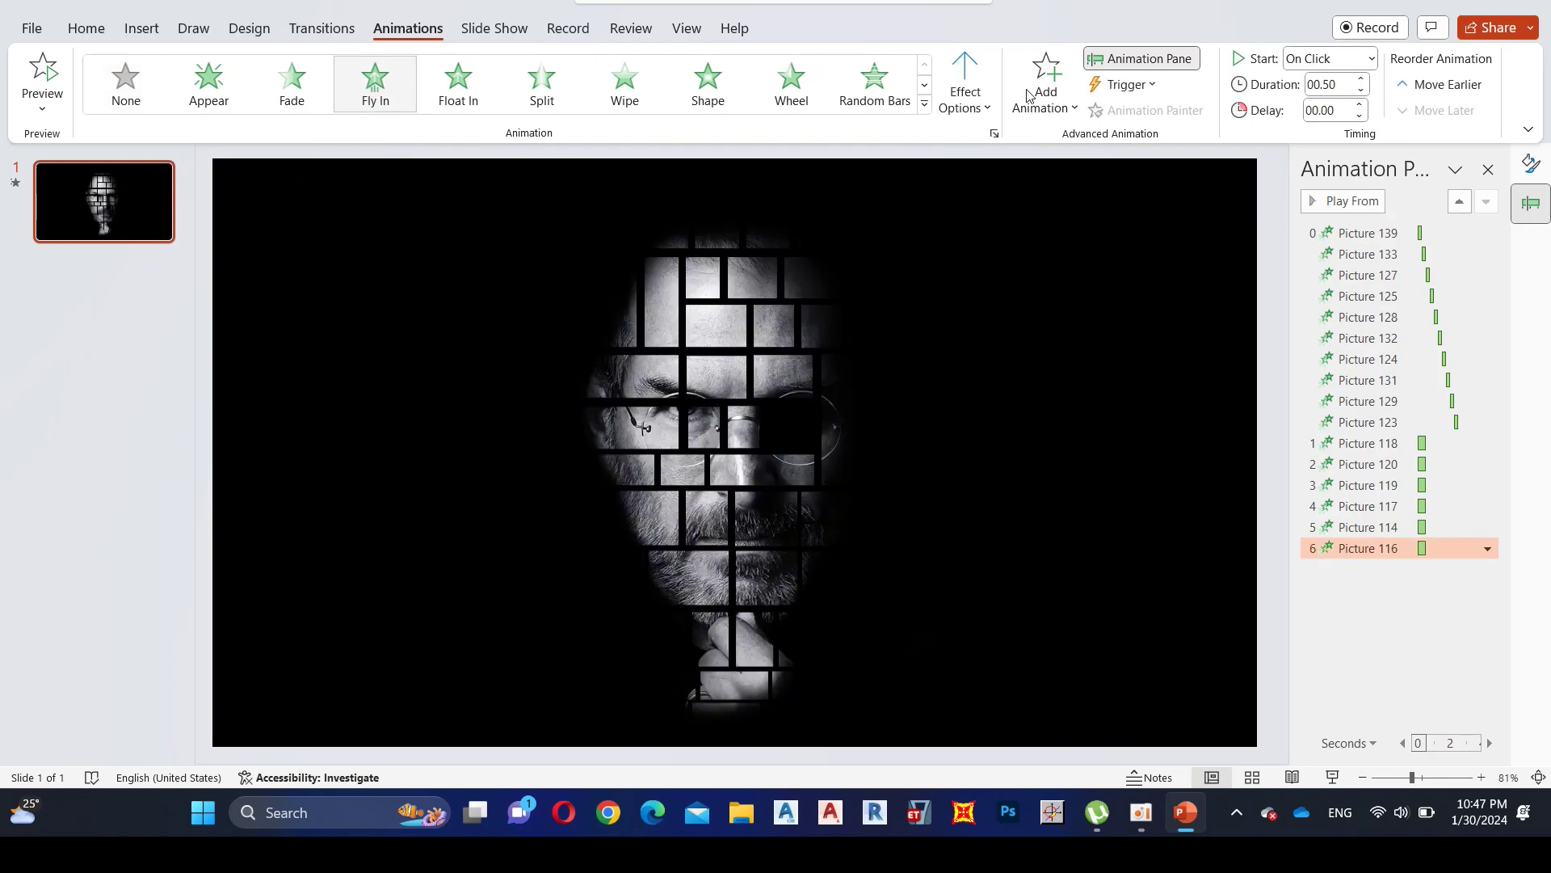
click(965, 87)
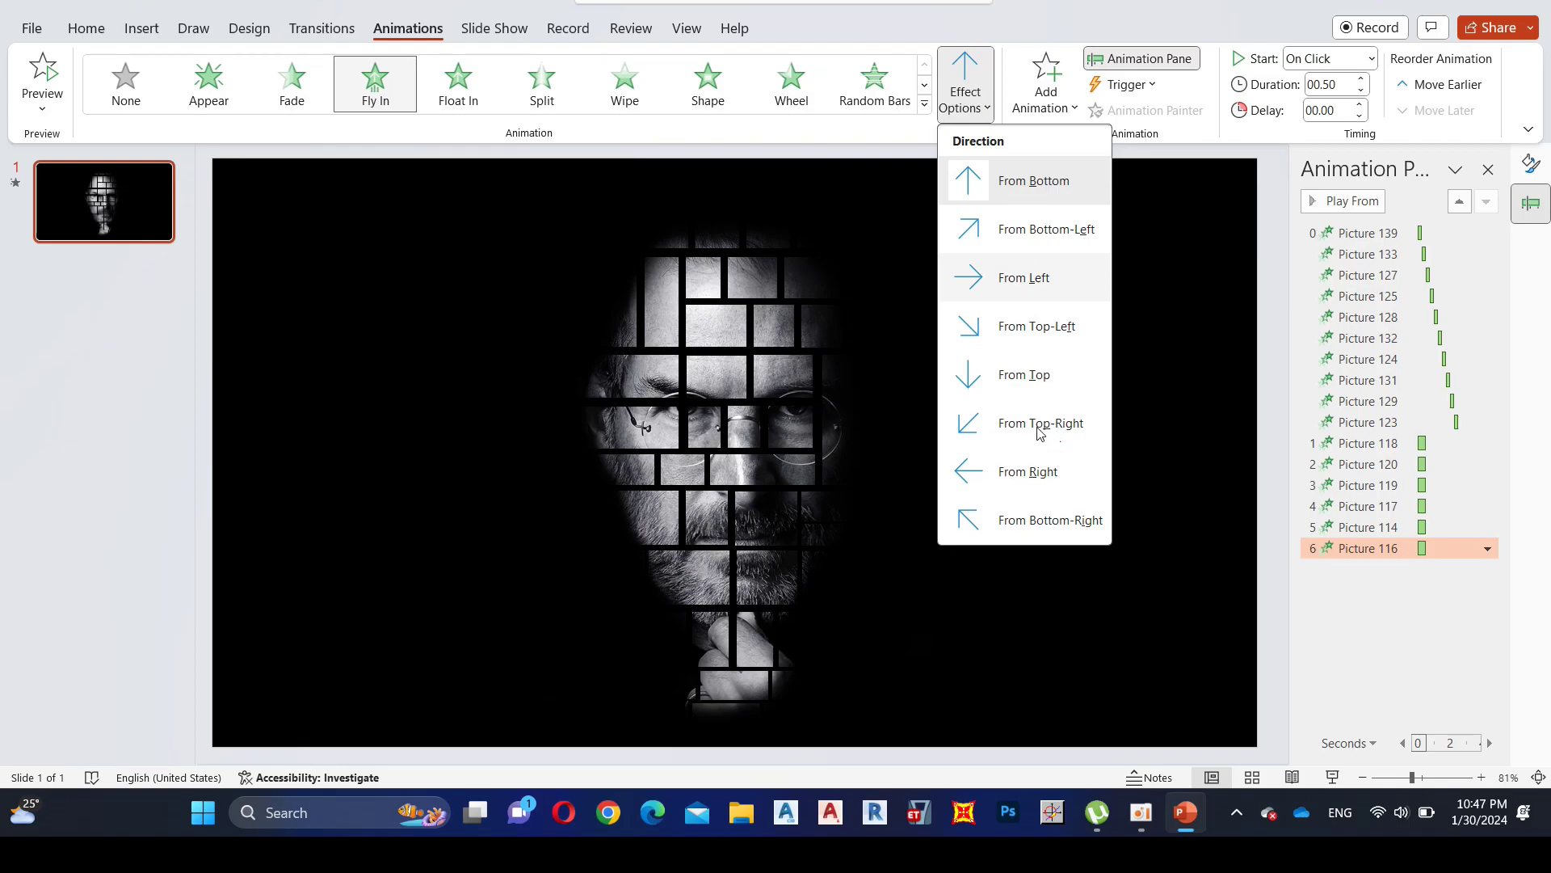
click(1028, 472)
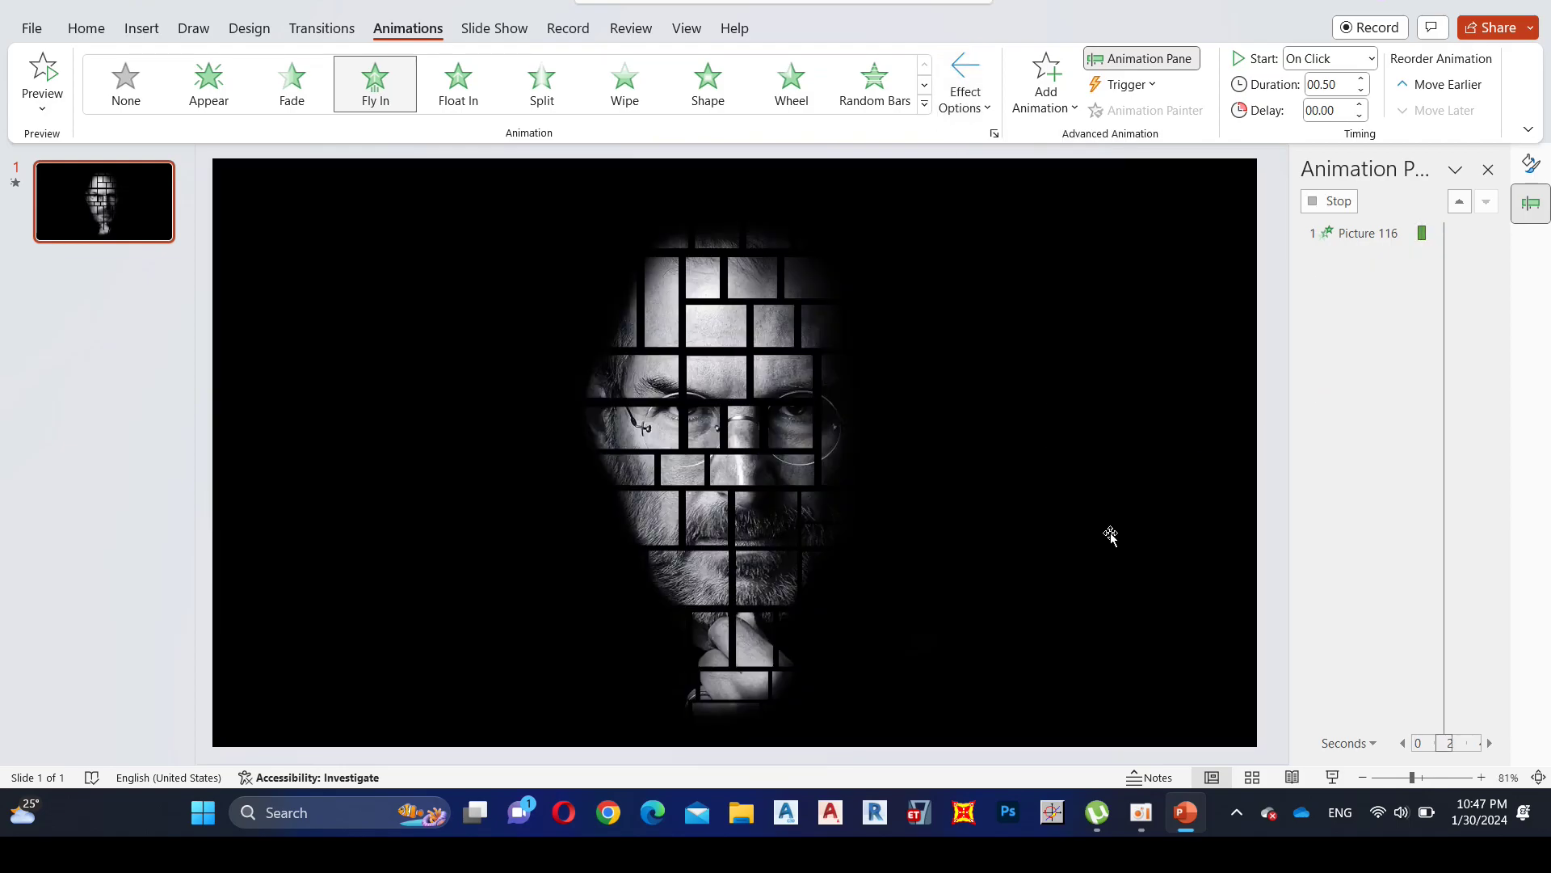
- Apply a Fly In animation with direction From Left to the wide tile over the left-hand eye and temple
click(635, 434)
click(383, 89)
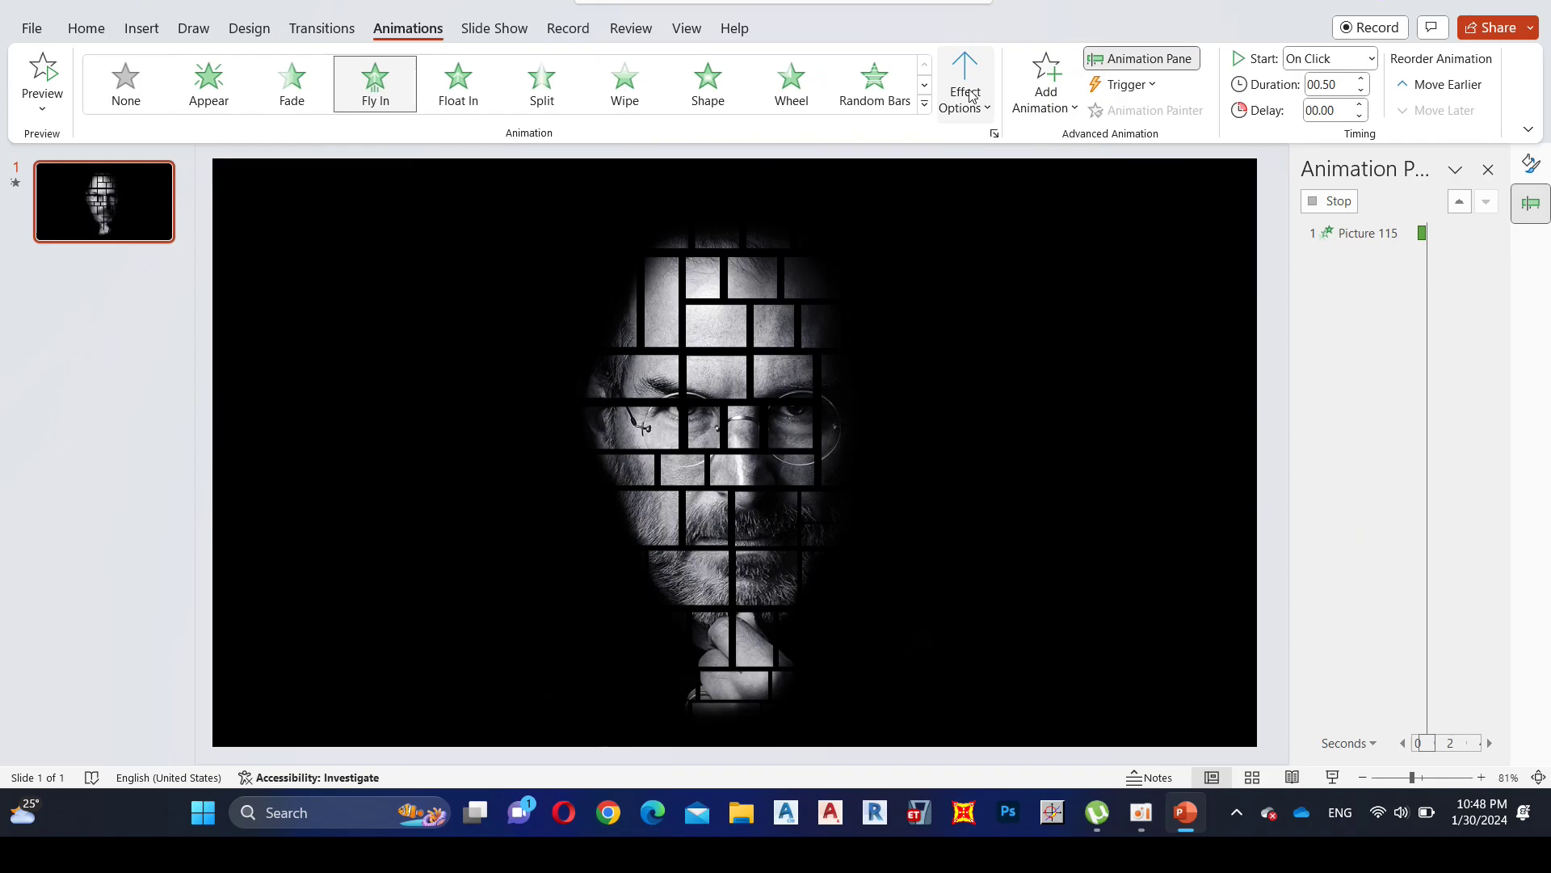
click(970, 97)
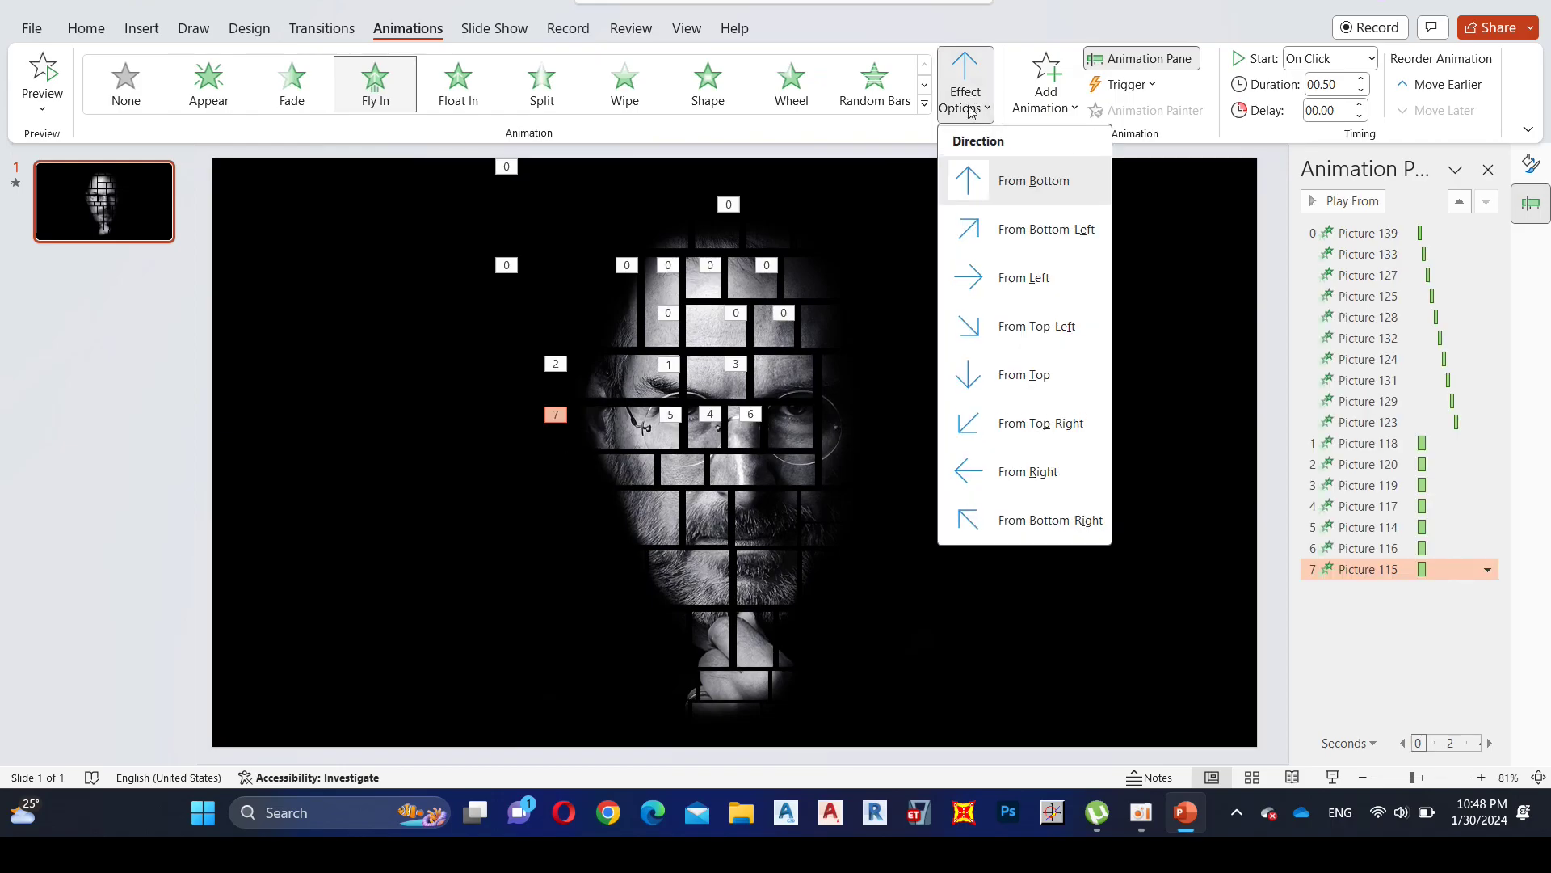
click(1026, 279)
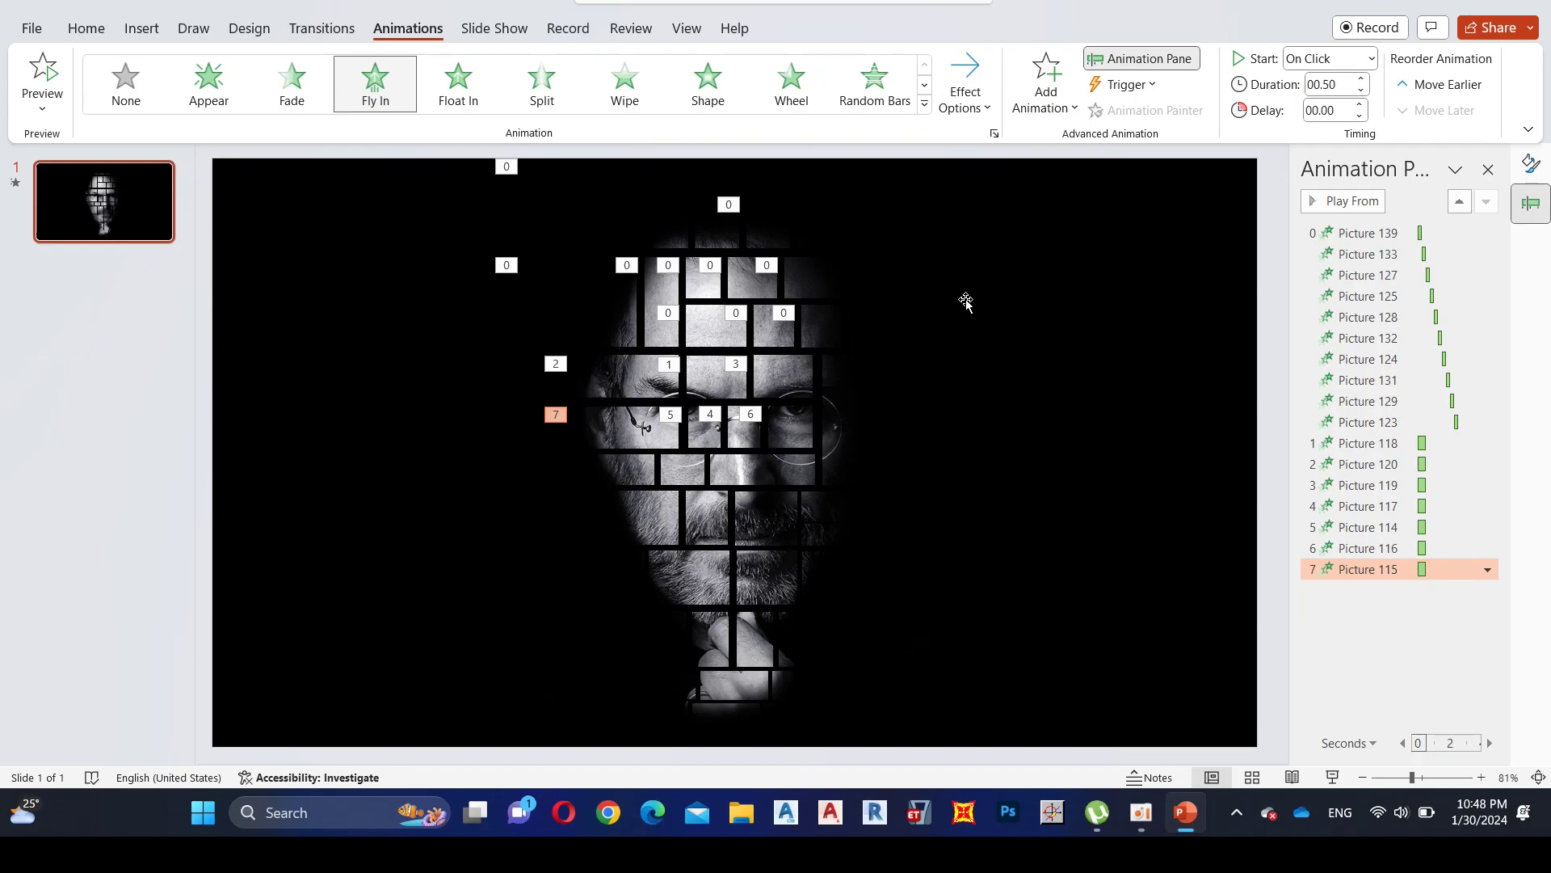
- Apply Fly In animations to the wide tile across the lower nose and the small cheek tile to its left
click(785, 473)
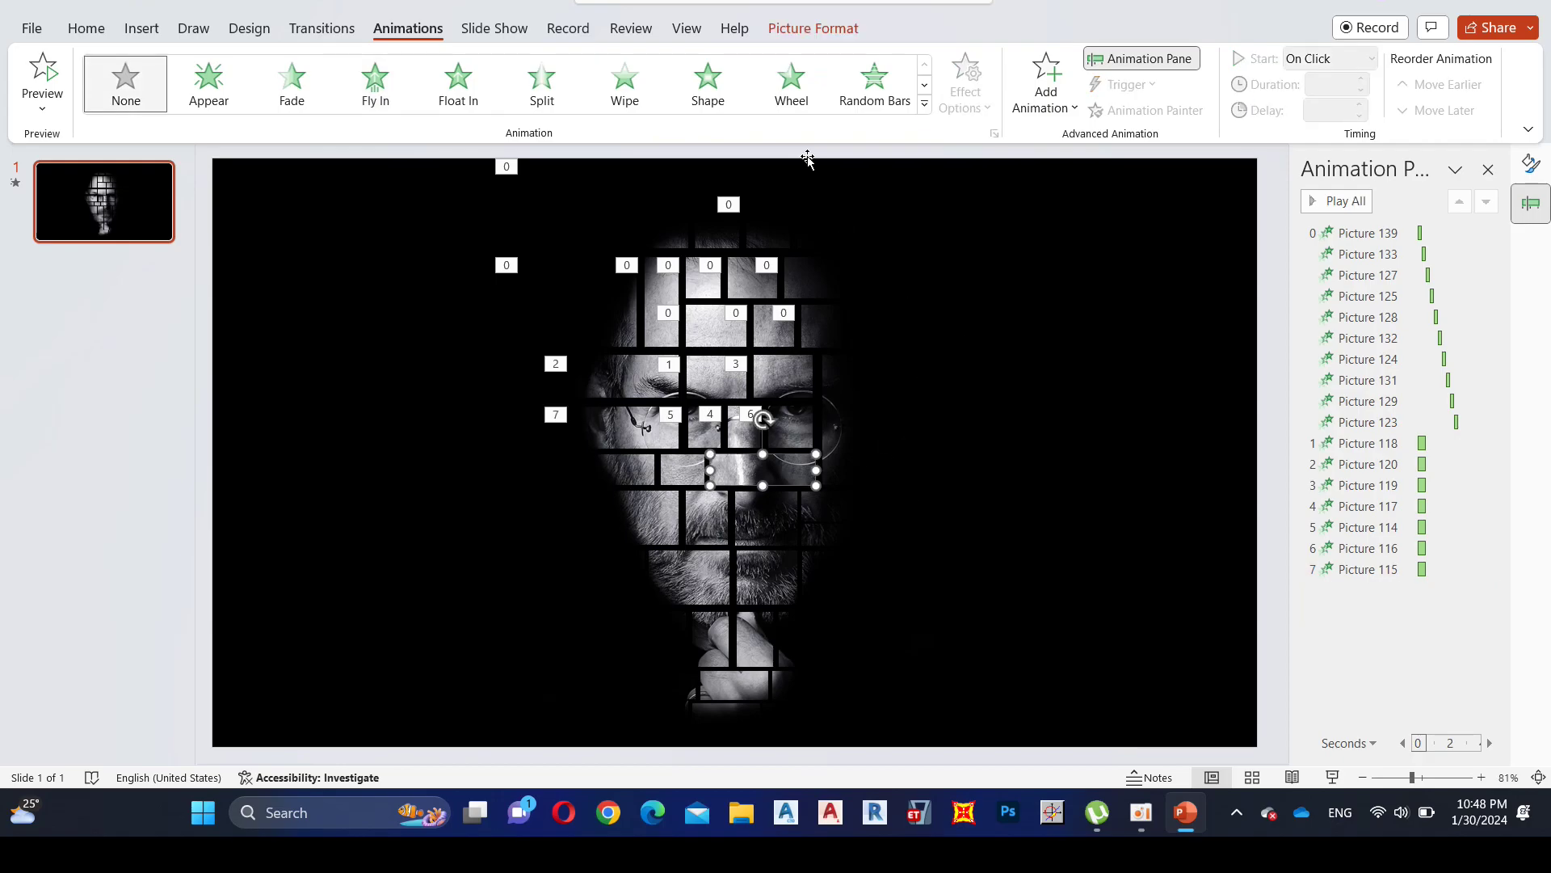
click(375, 81)
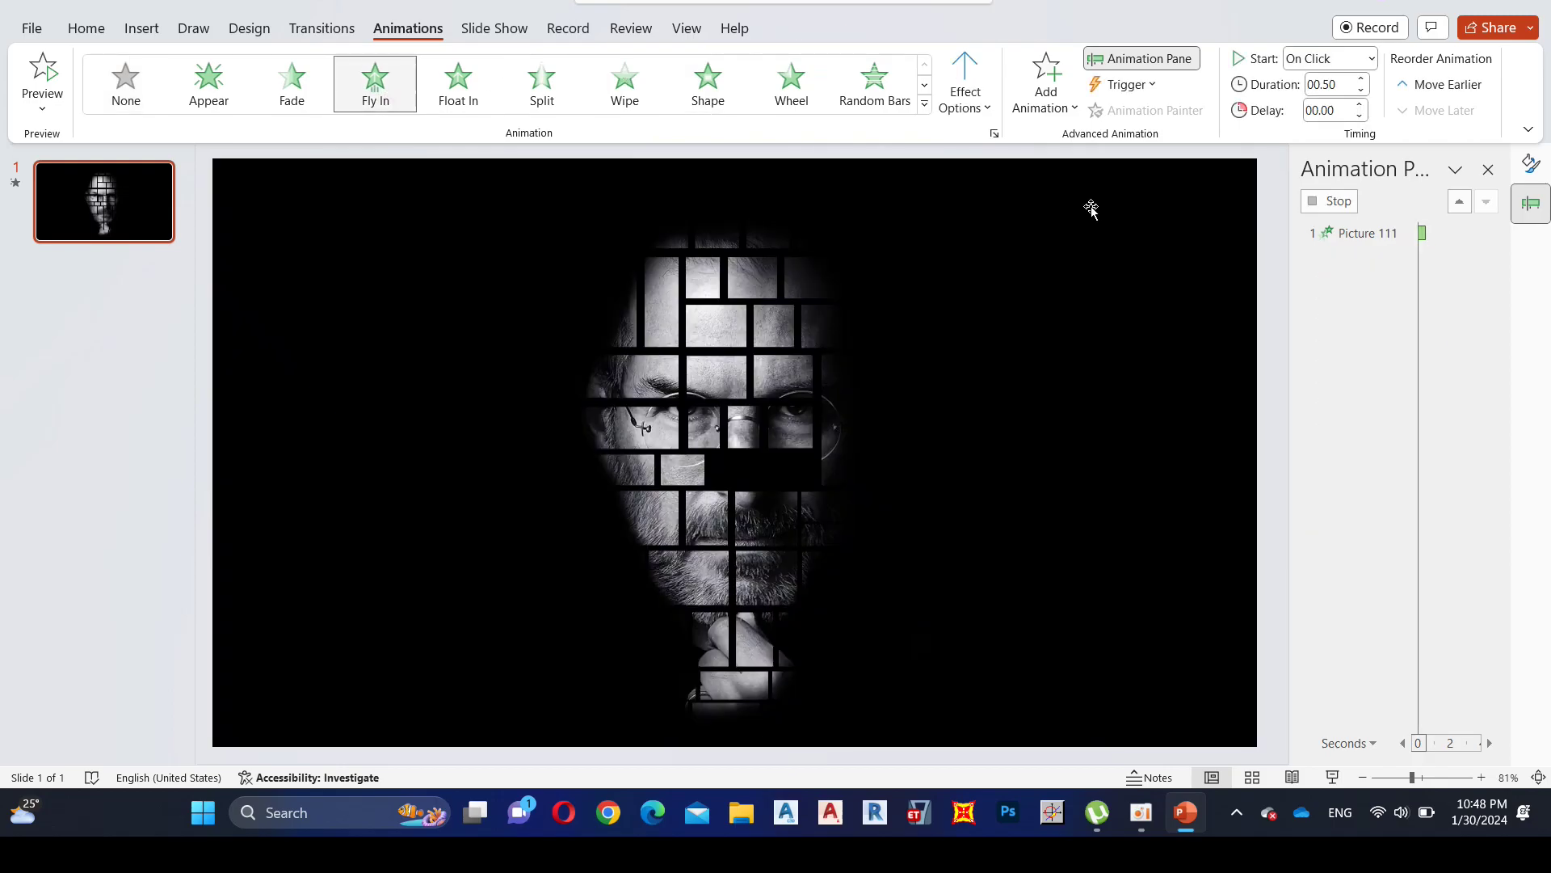
click(684, 480)
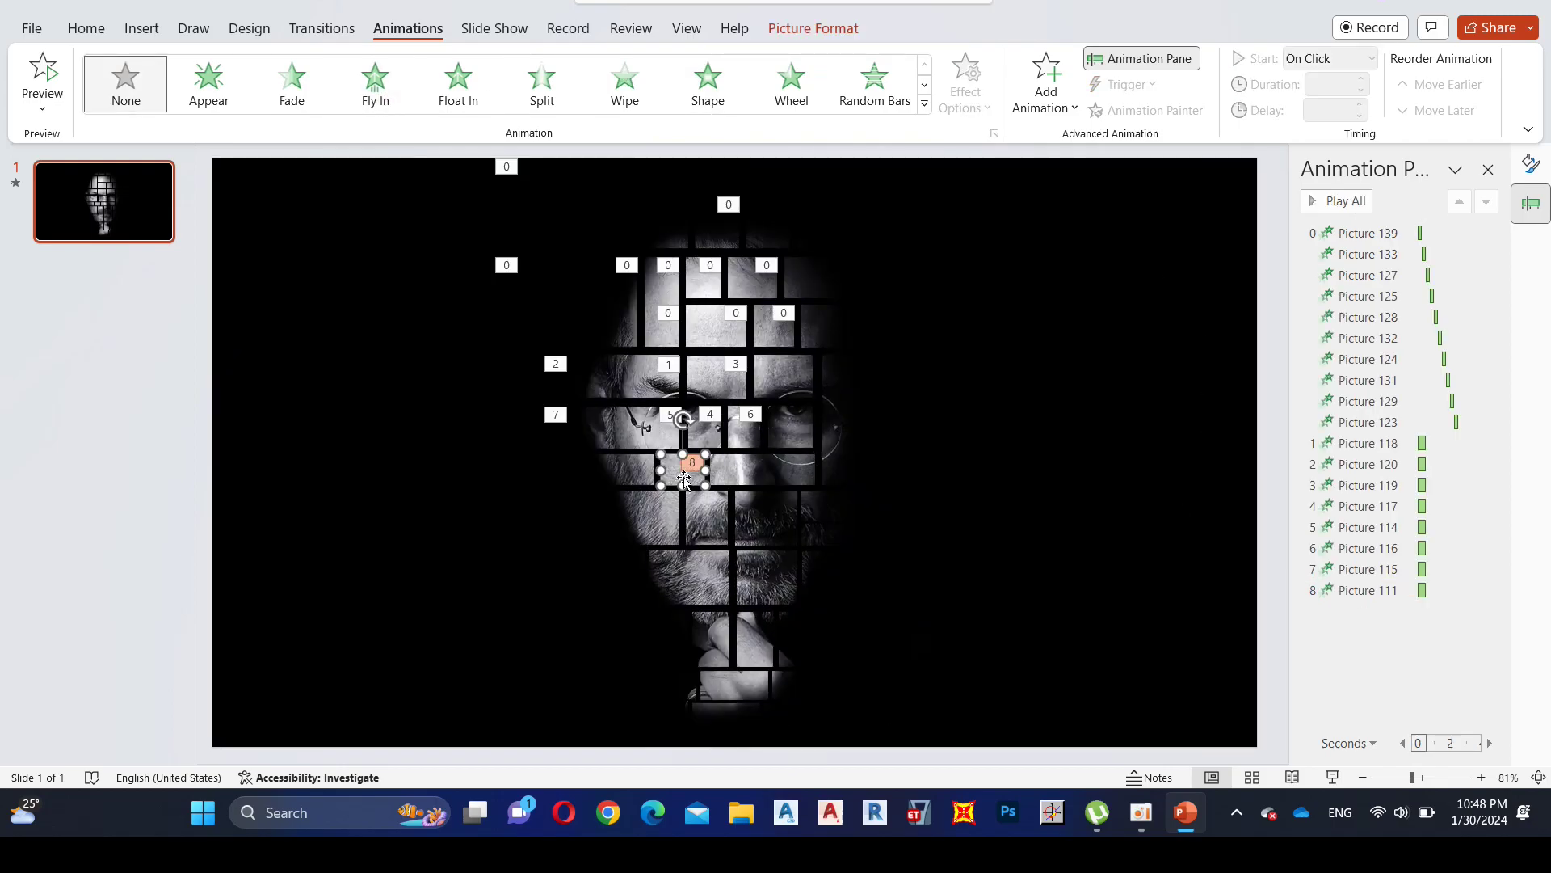
click(375, 81)
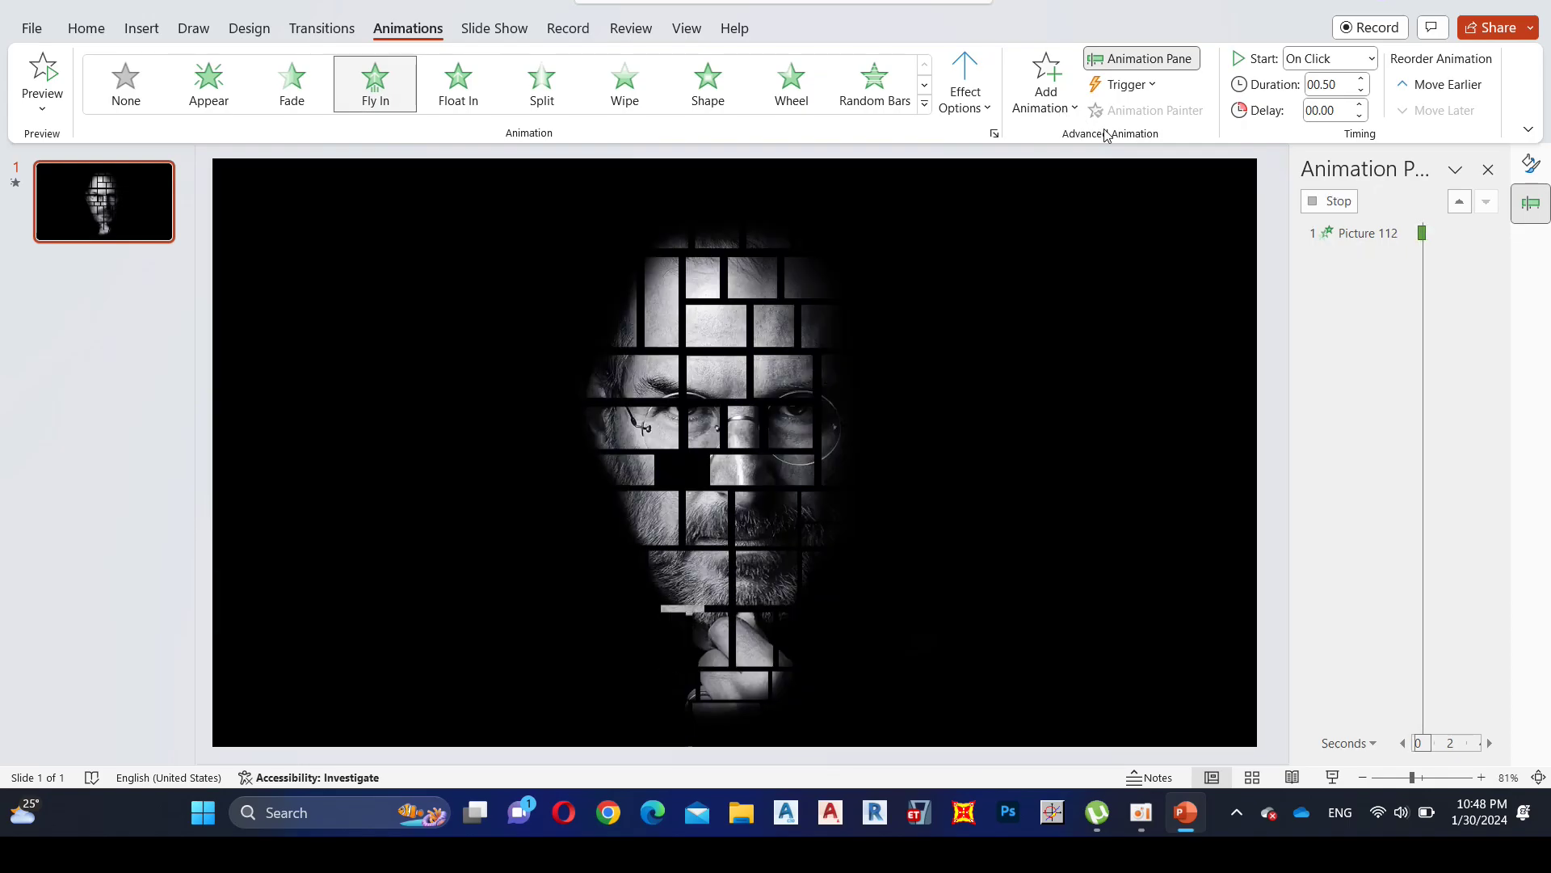
- Apply a Fly In animation with direction From Left to the outer left-hand cheek tile in the lower-nose row
click(618, 472)
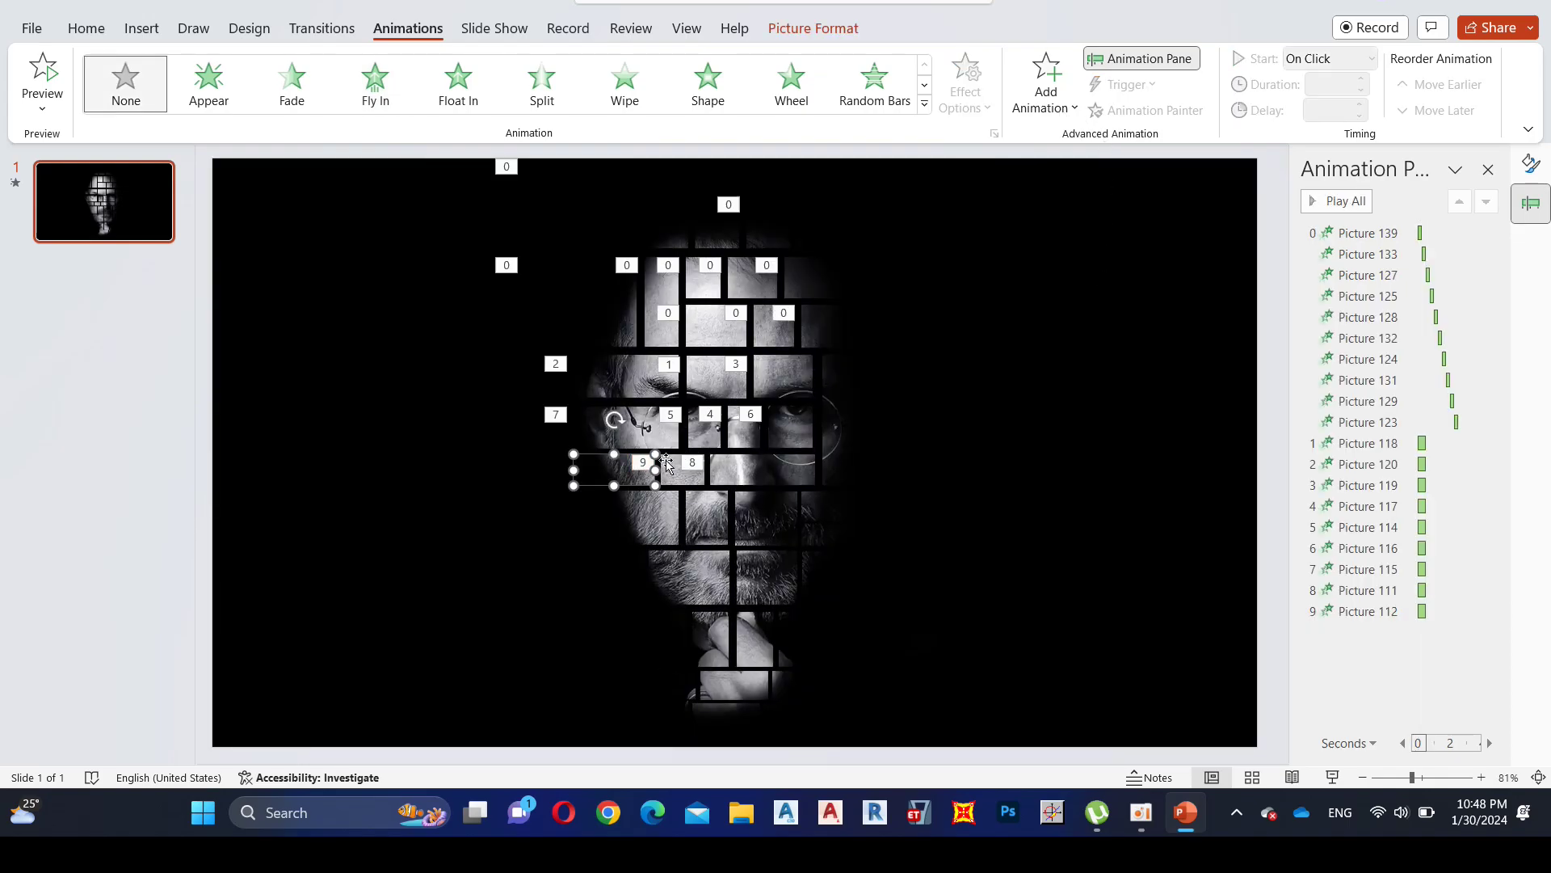
click(368, 89)
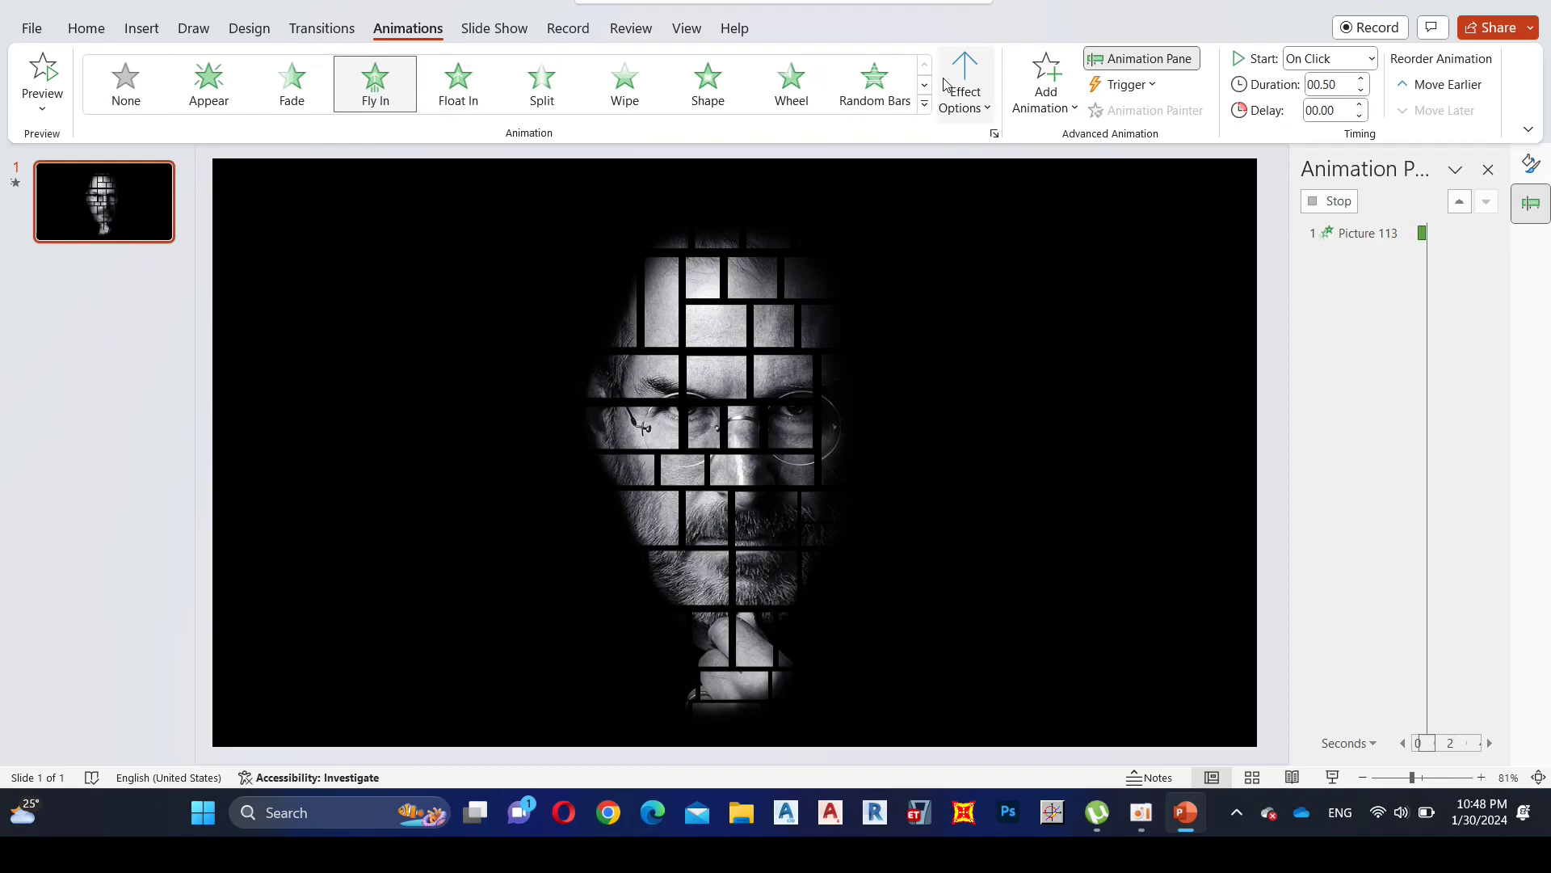
click(965, 85)
click(1002, 279)
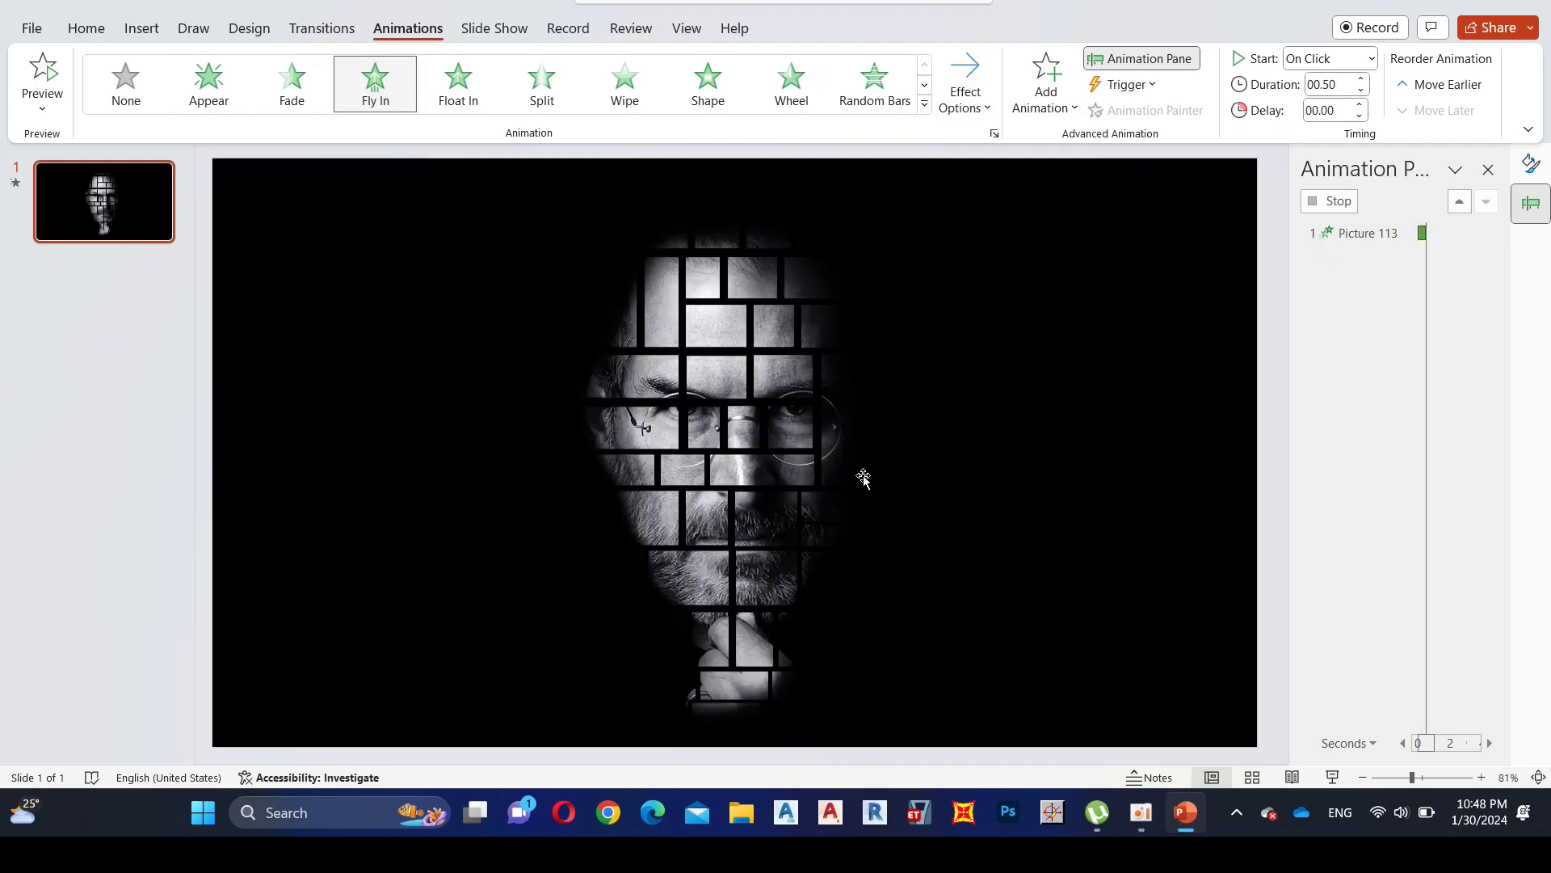
- Apply a Fly In animation with direction From Right to the tall dark tile beside the right-hand eye
click(862, 474)
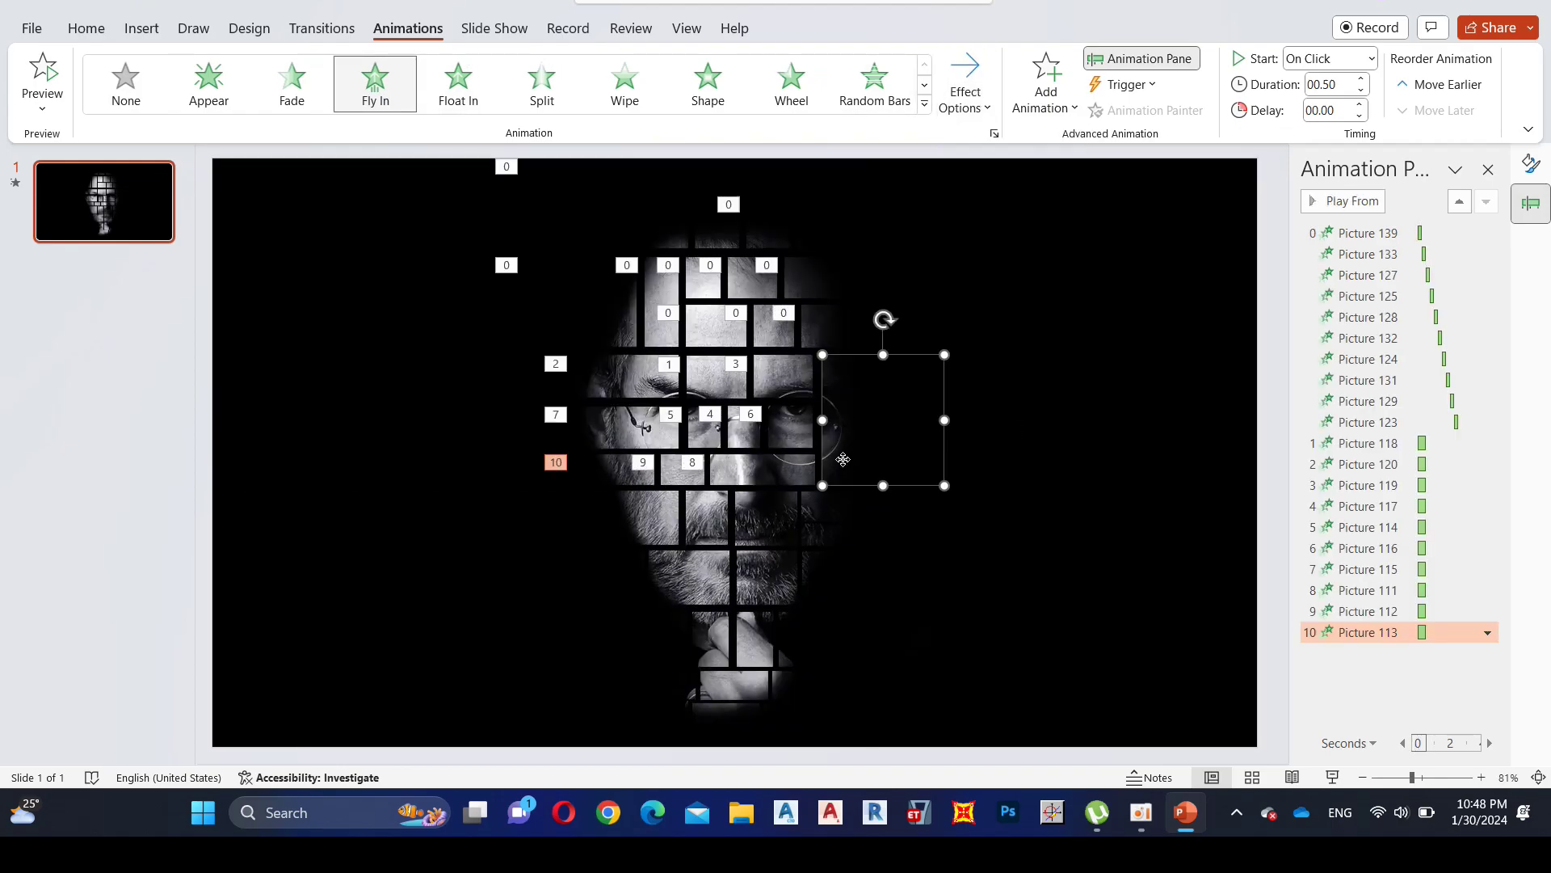
click(389, 100)
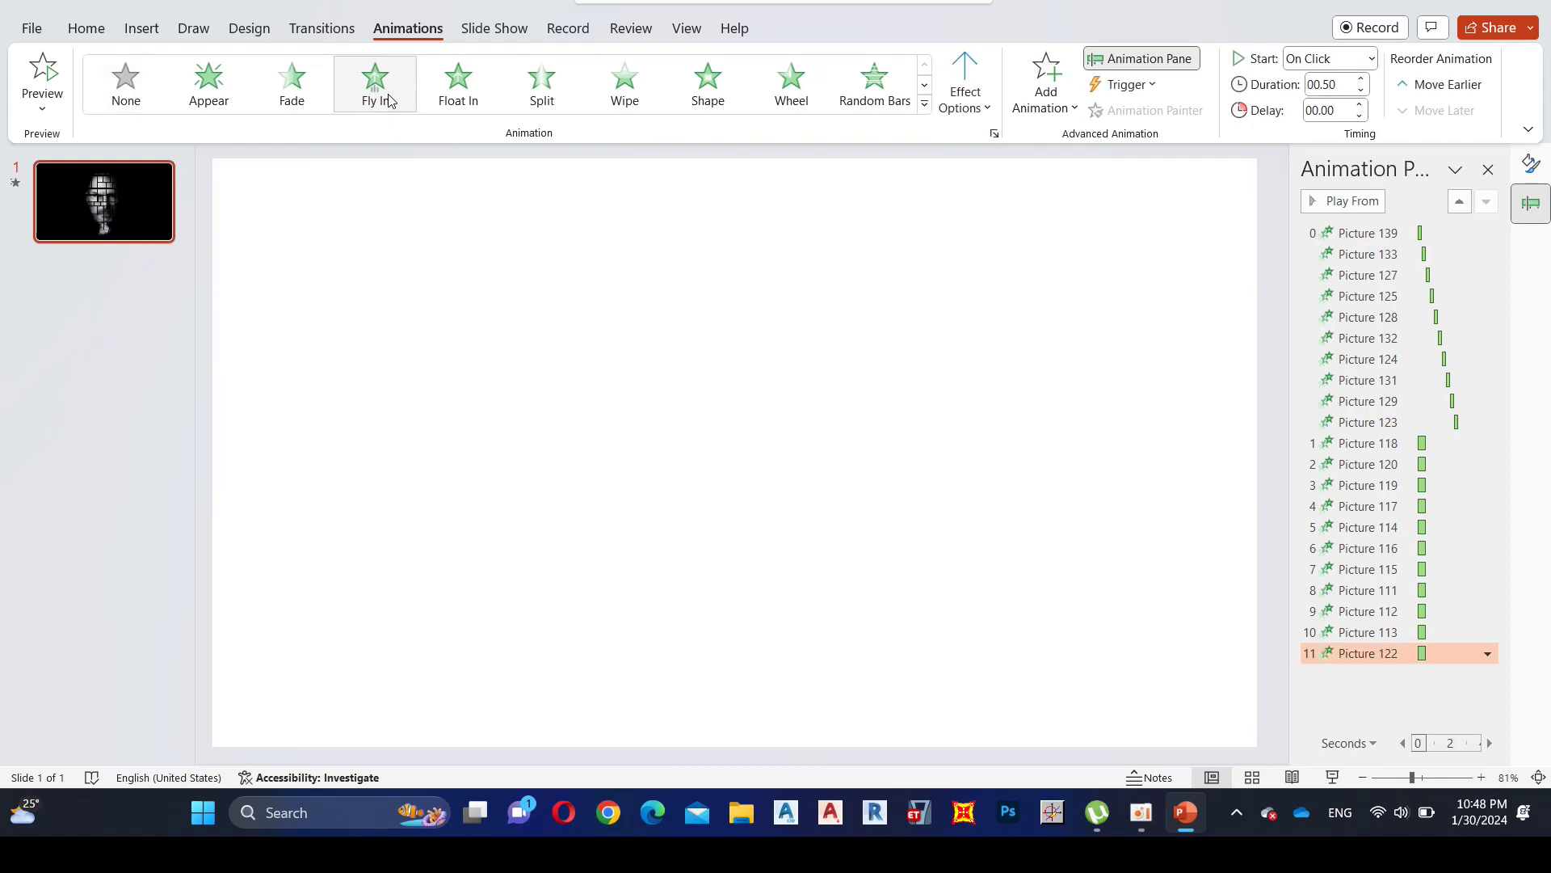
click(967, 91)
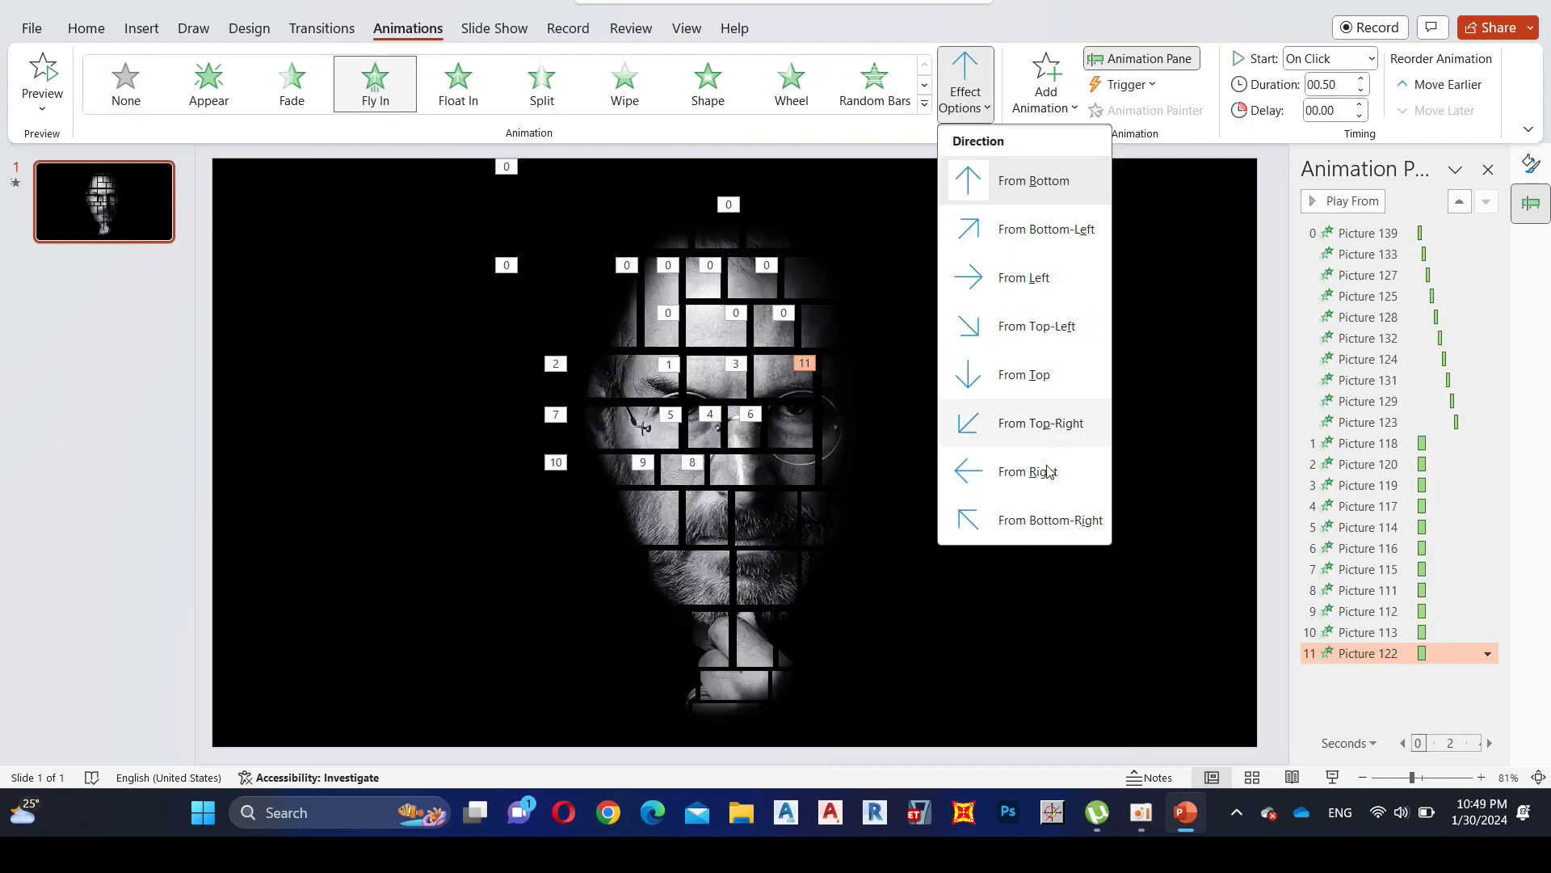
click(1014, 474)
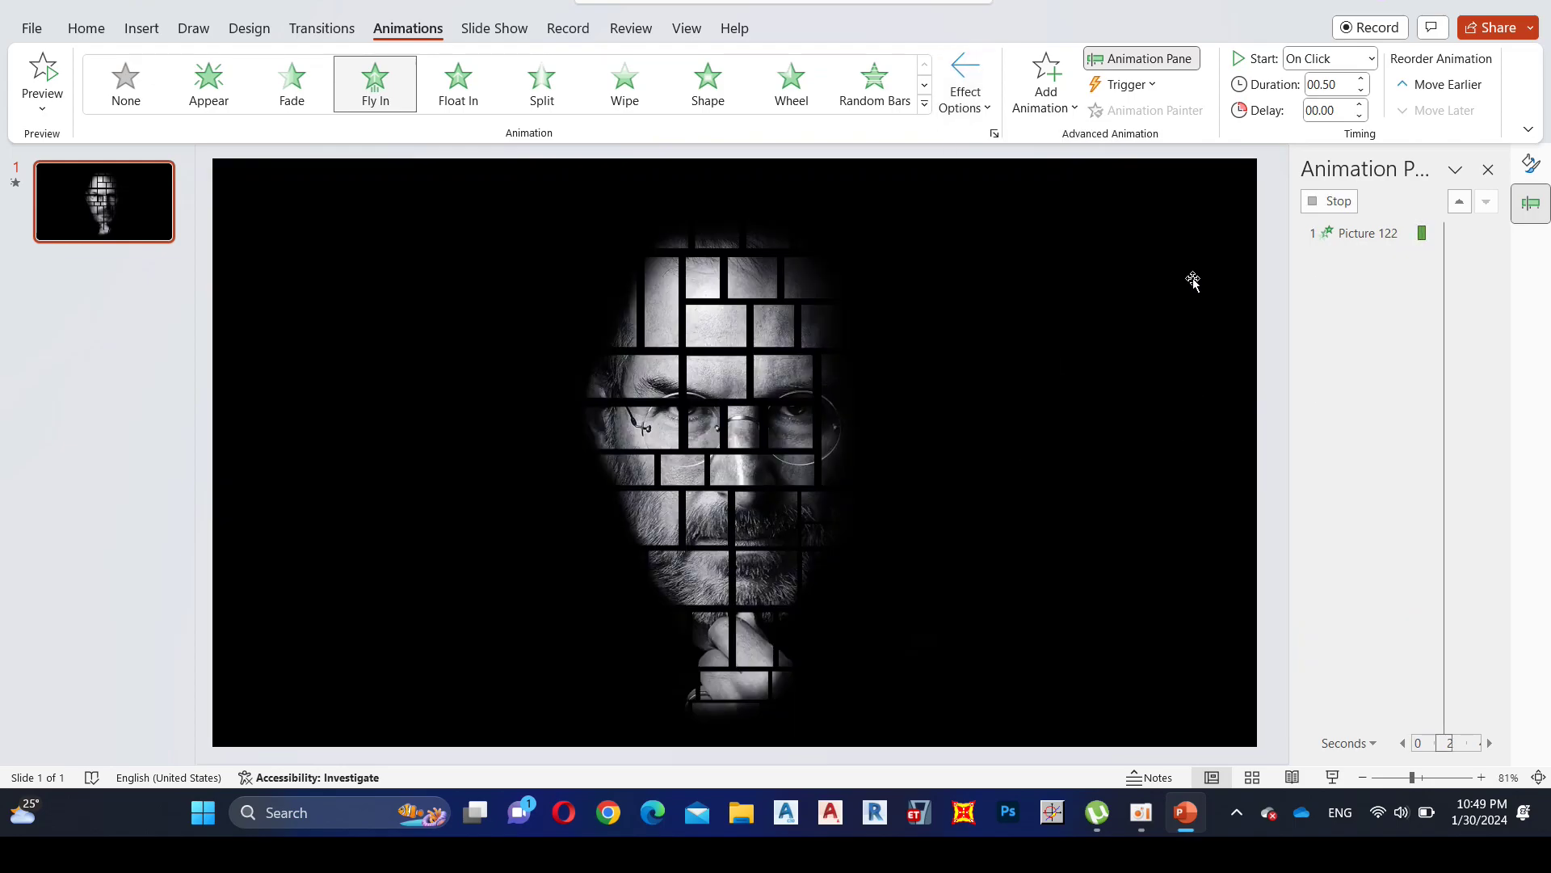
- Set the eleven On Click tile animations to After Previous with a duration of 00.25, and preview them
drag(1368, 449, 1396, 632)
click(1363, 92)
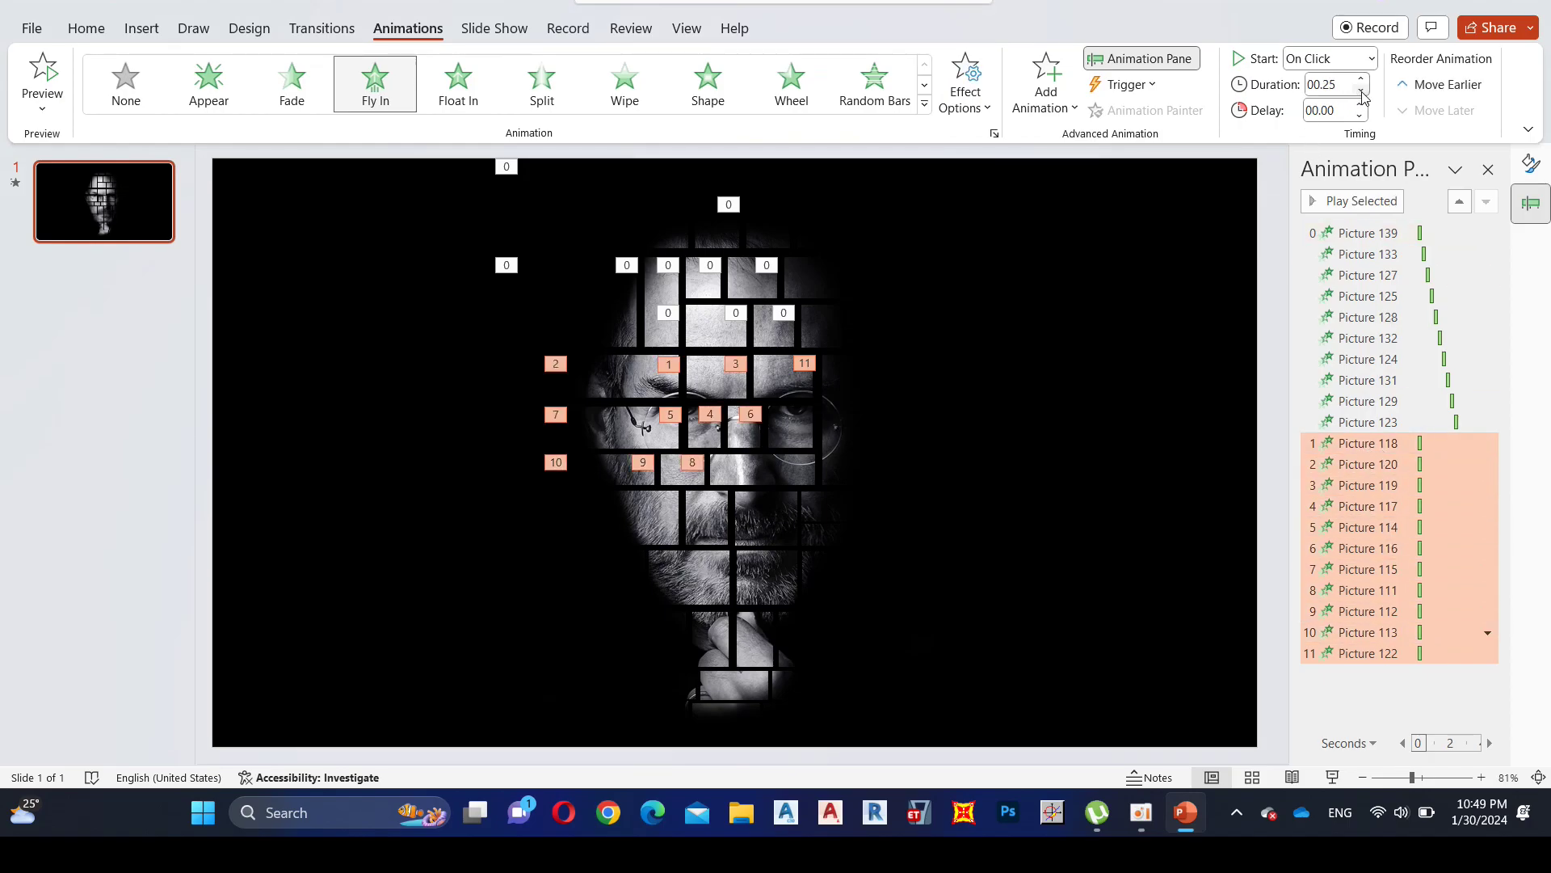
right_click(1388, 526)
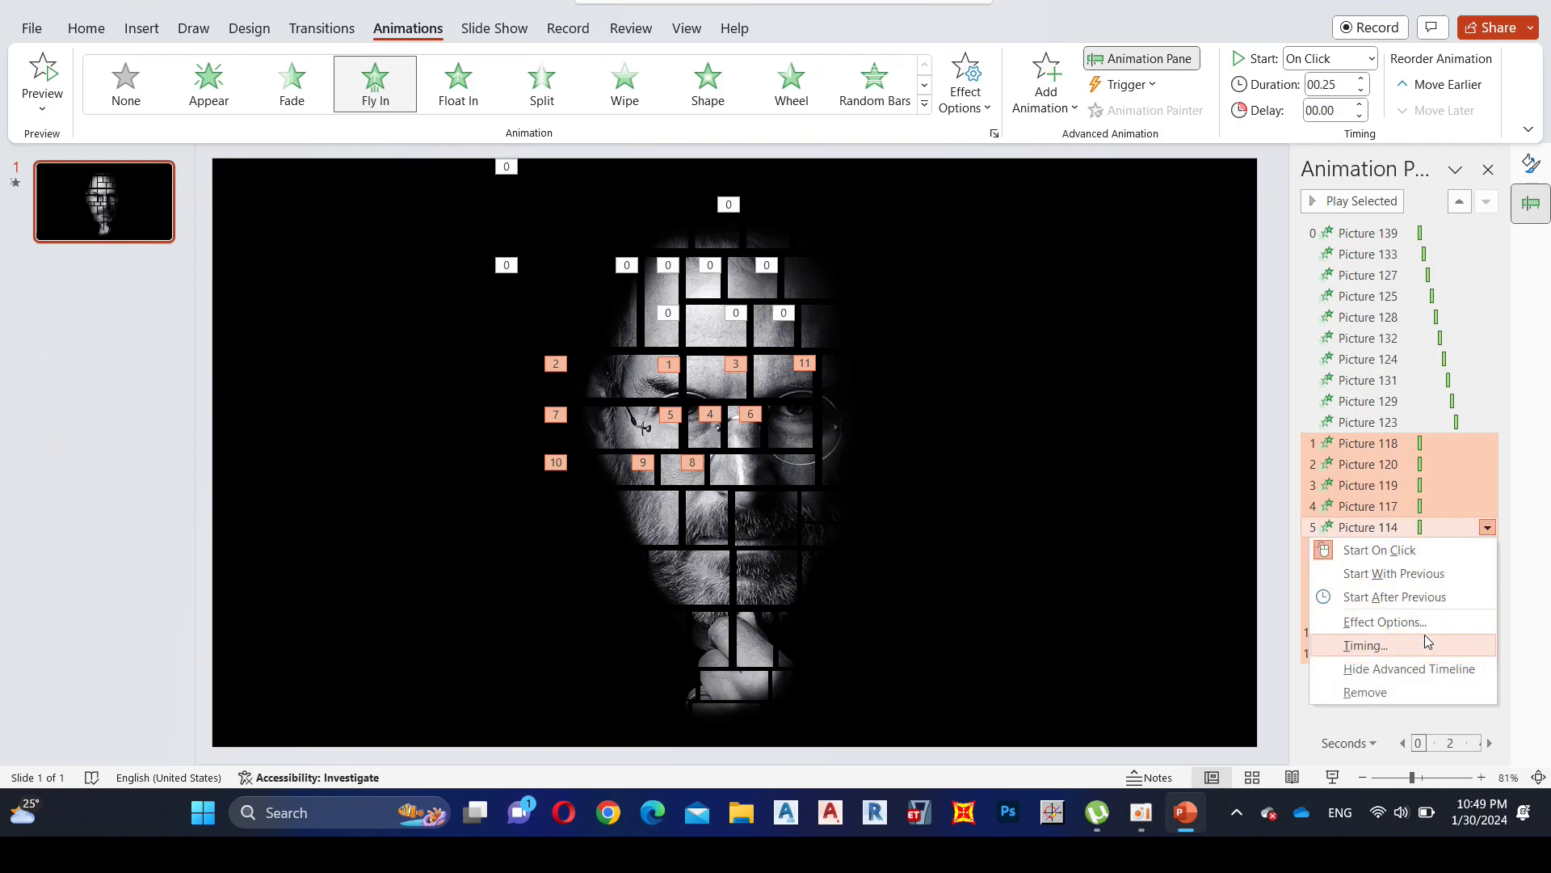
click(1395, 596)
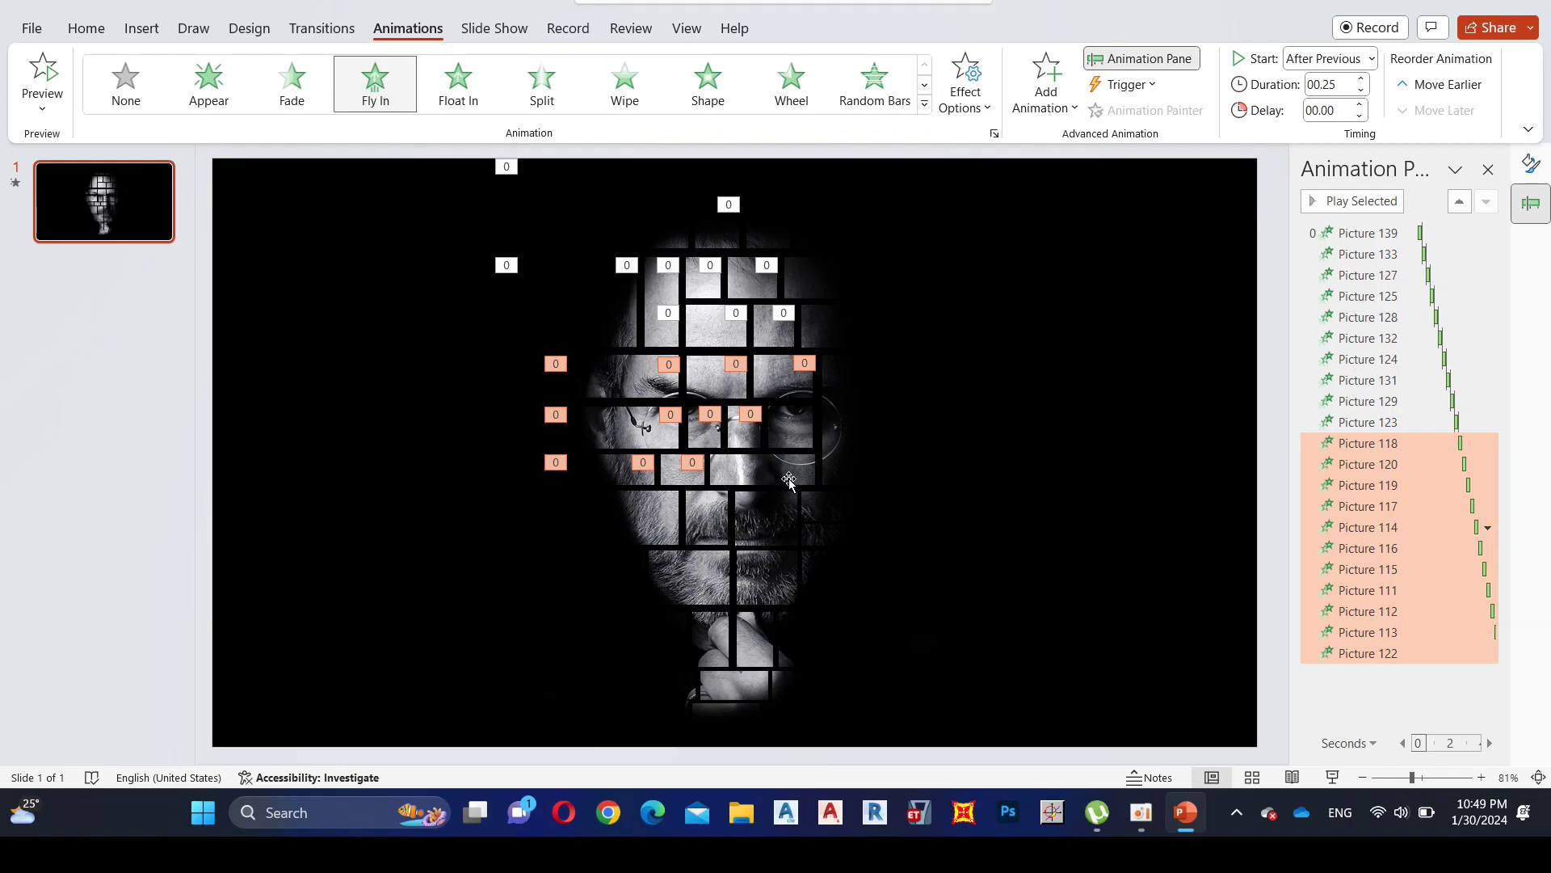
click(1354, 200)
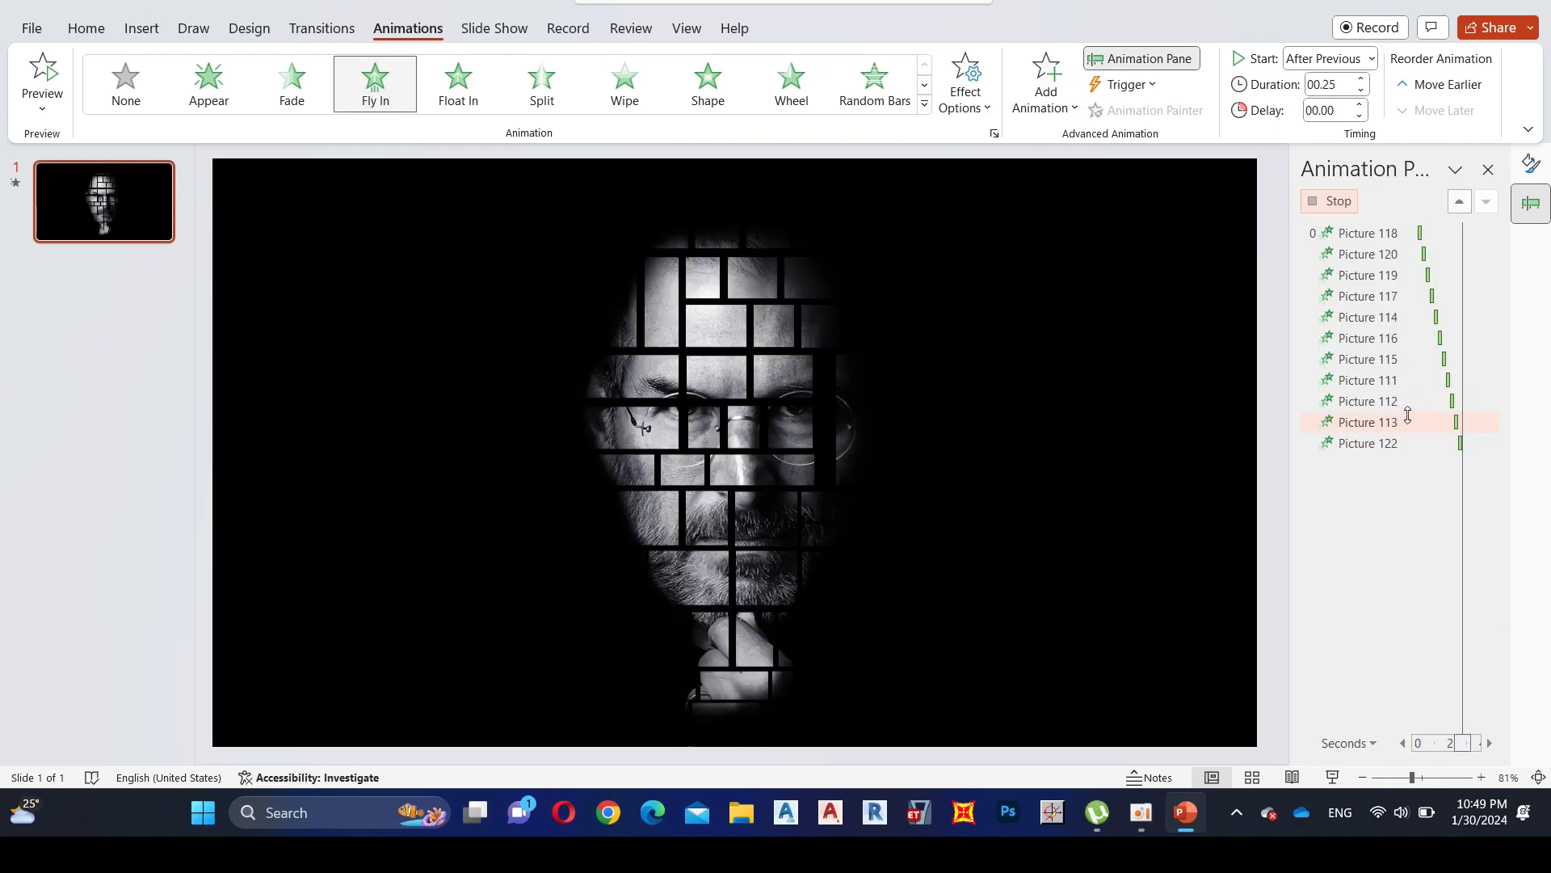
- Apply a Fly In animation with direction From Bottom-Left to the left-hand beard tile in the mustache row
click(645, 517)
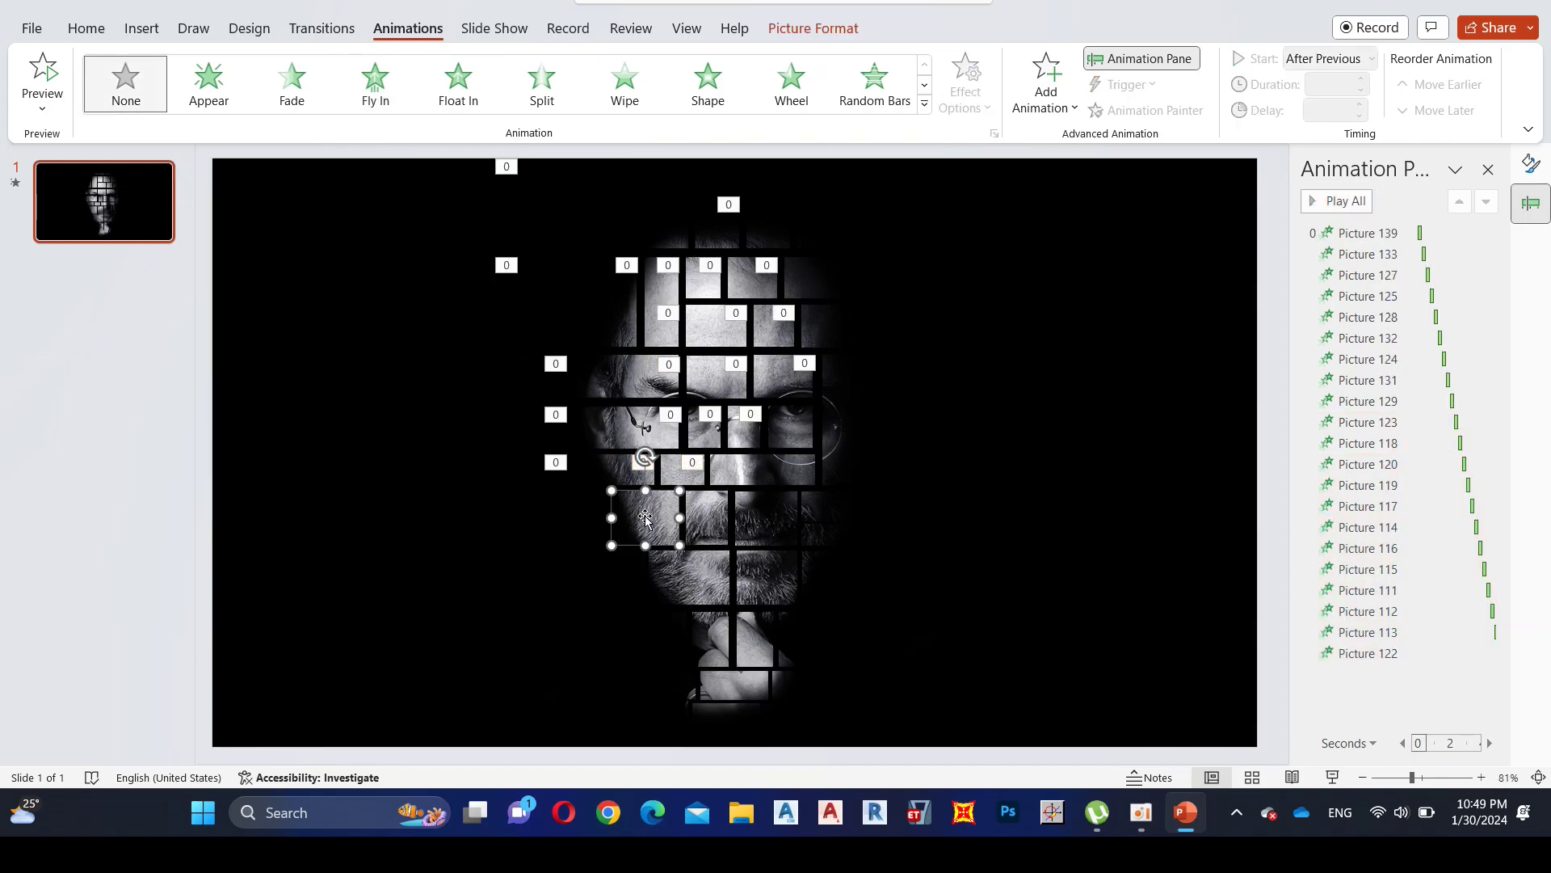
click(368, 91)
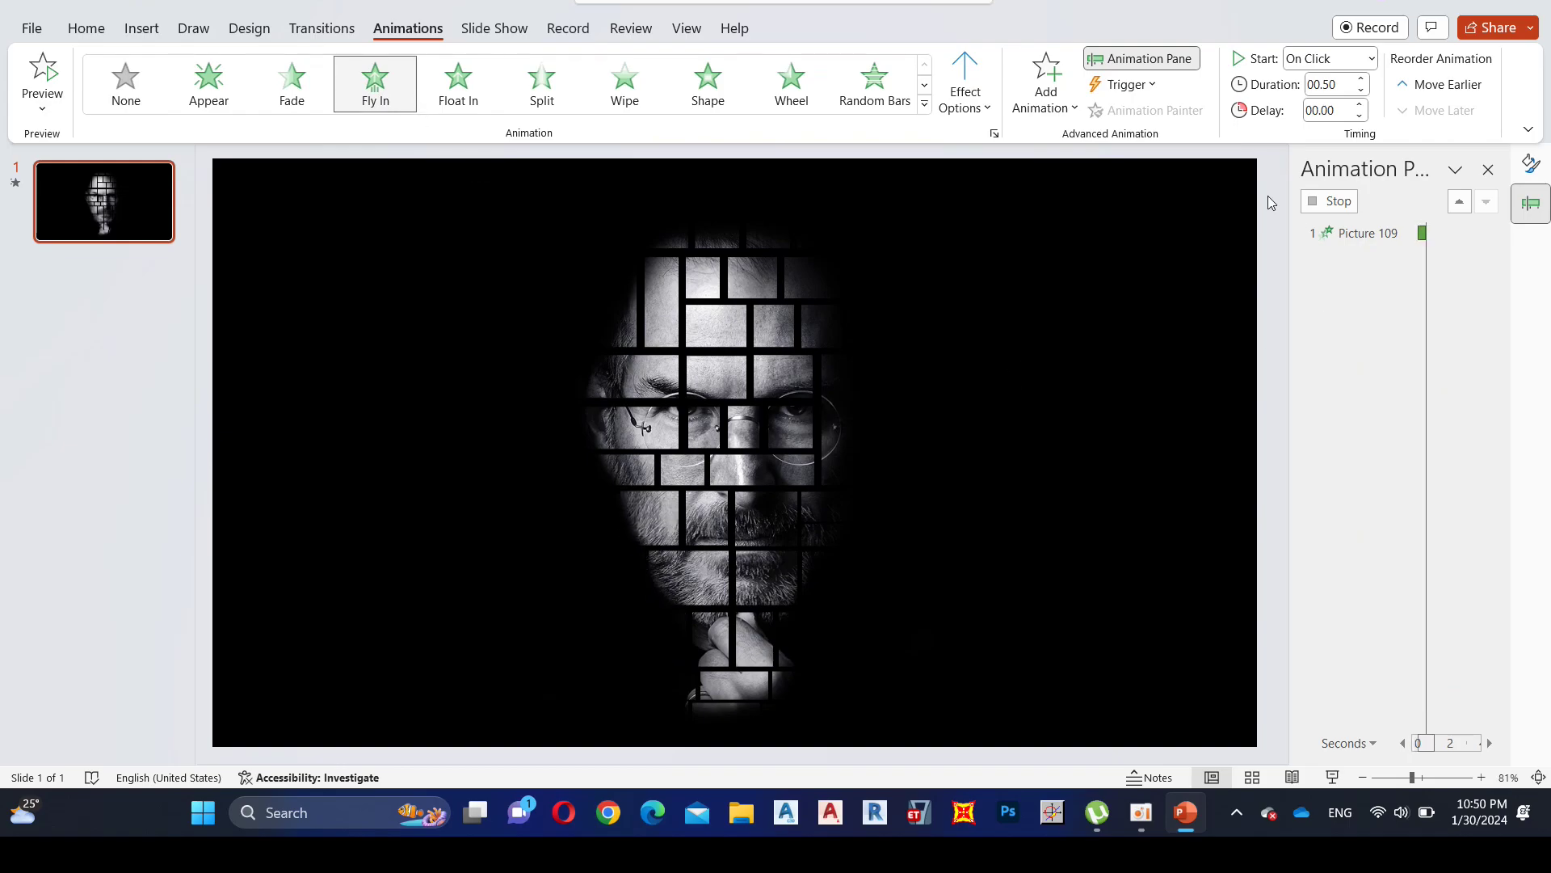
click(966, 89)
click(1014, 234)
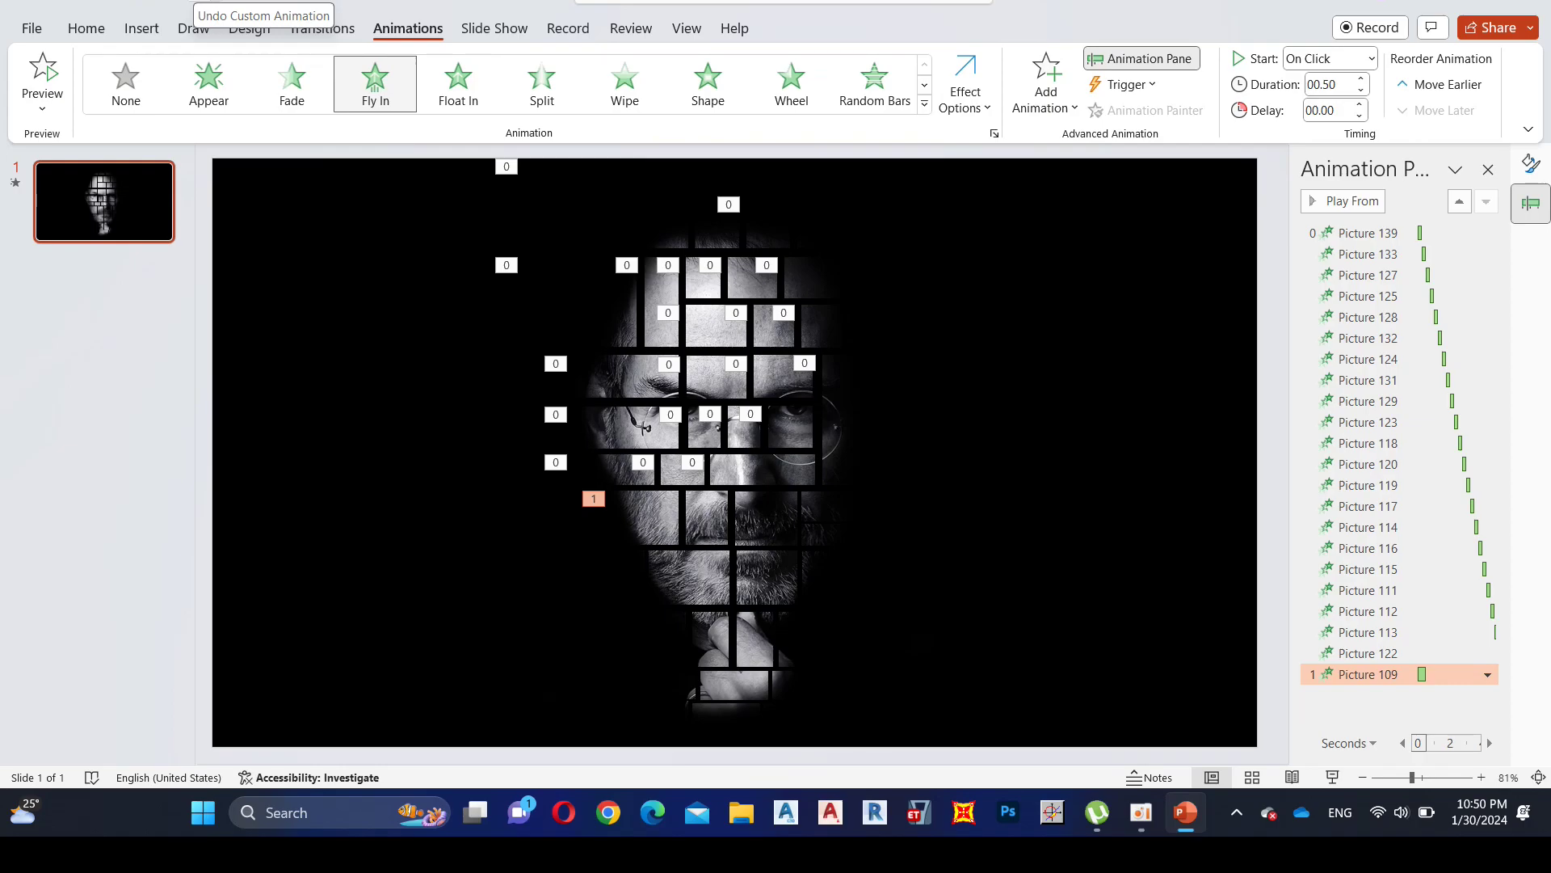
- Apply a Fly In animation with direction From Bottom-Right to the two stacked dark tiles at the right-hand end of the mustache row
click(815, 516)
shift+click(820, 540)
click(395, 93)
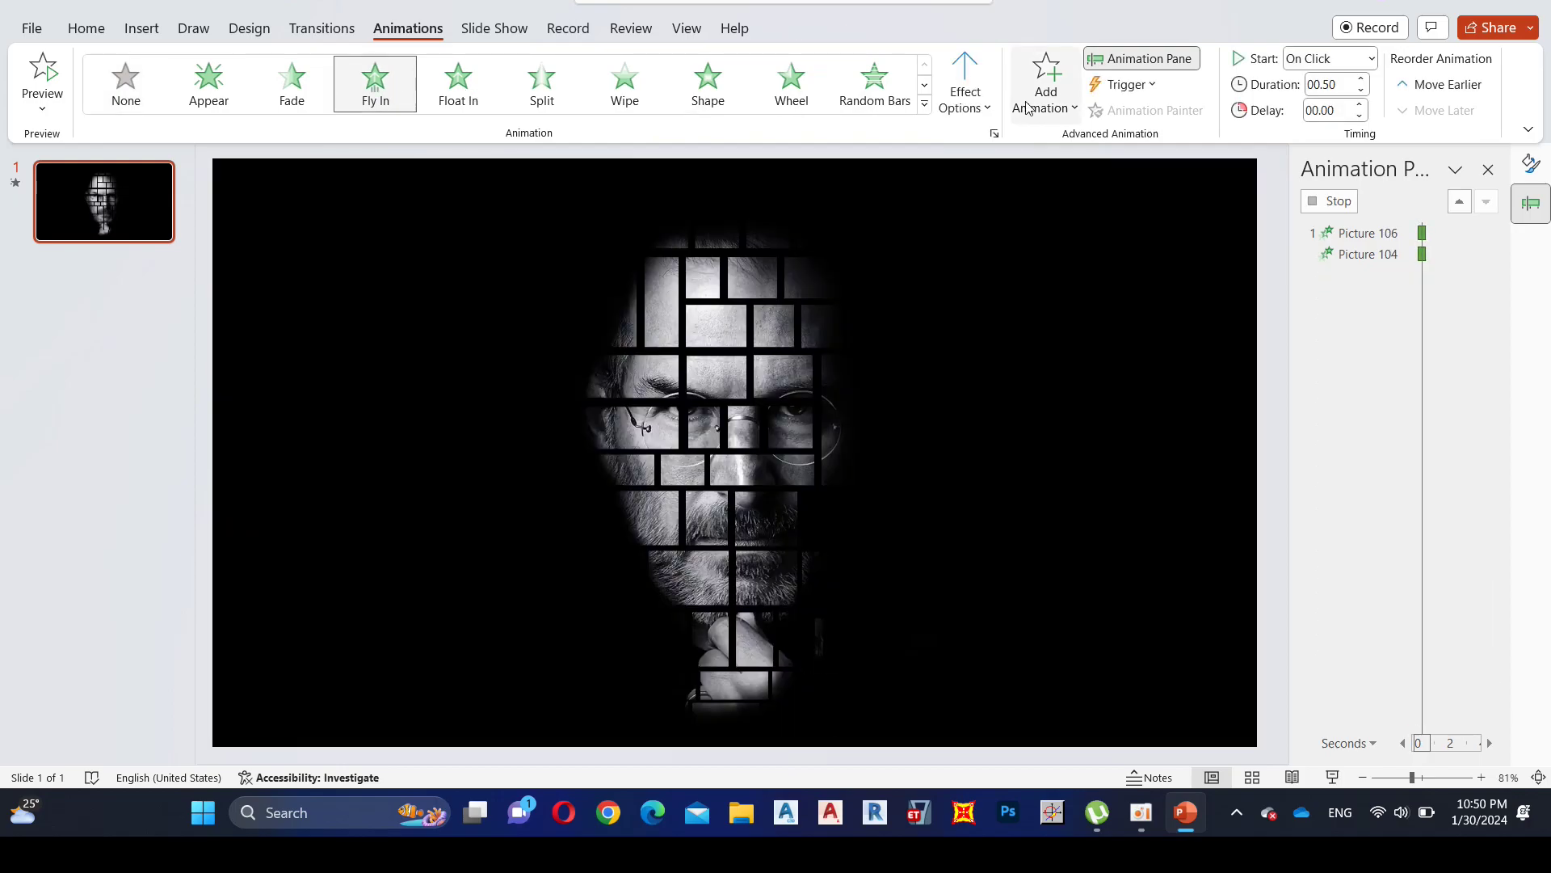
click(965, 84)
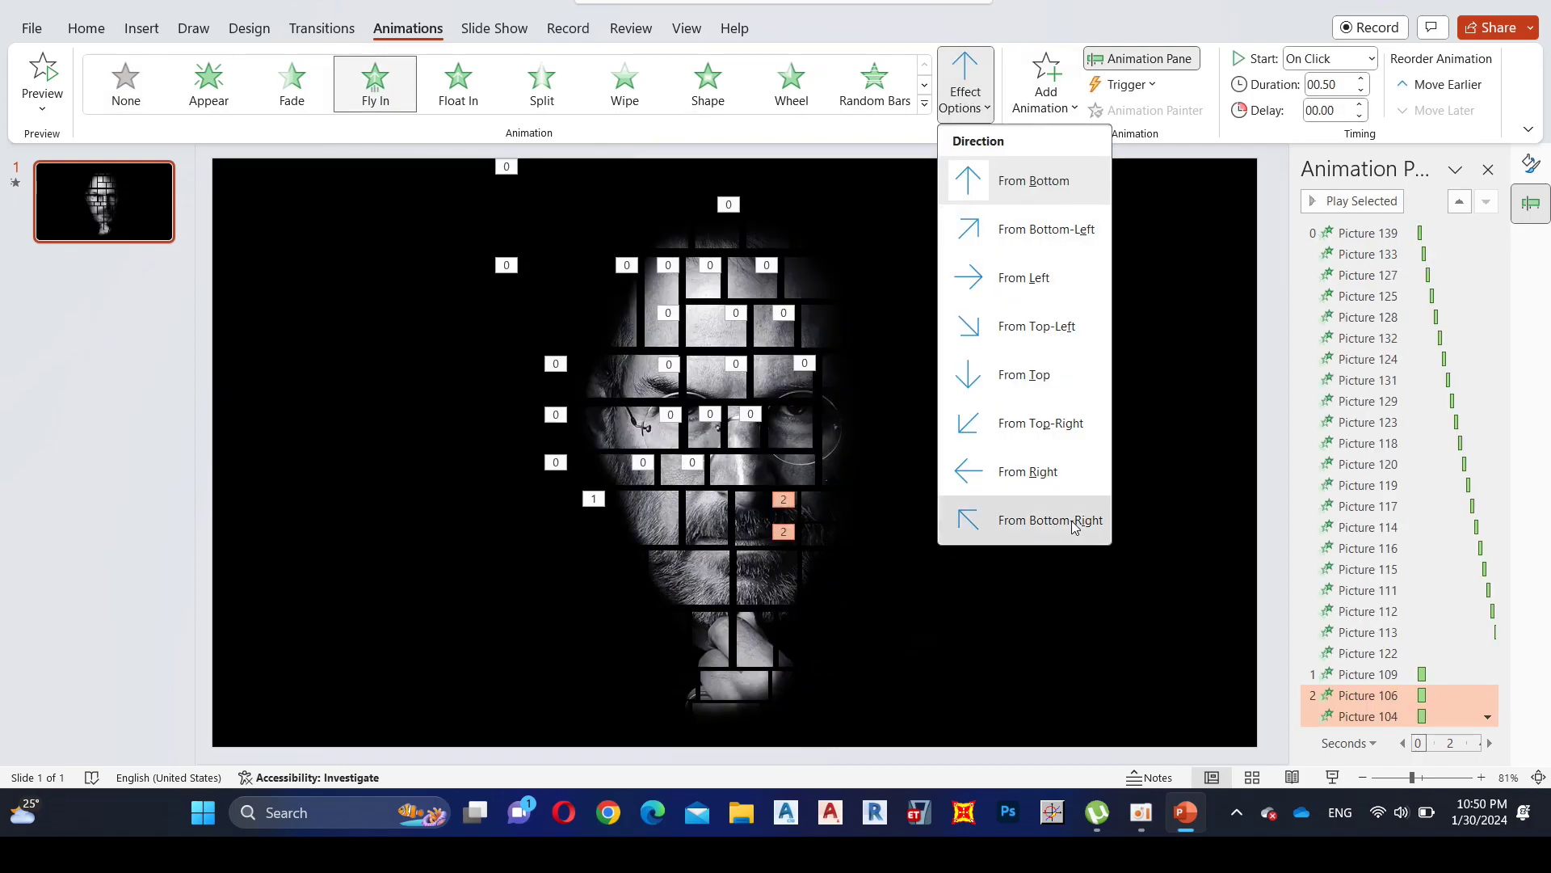
key(Return)
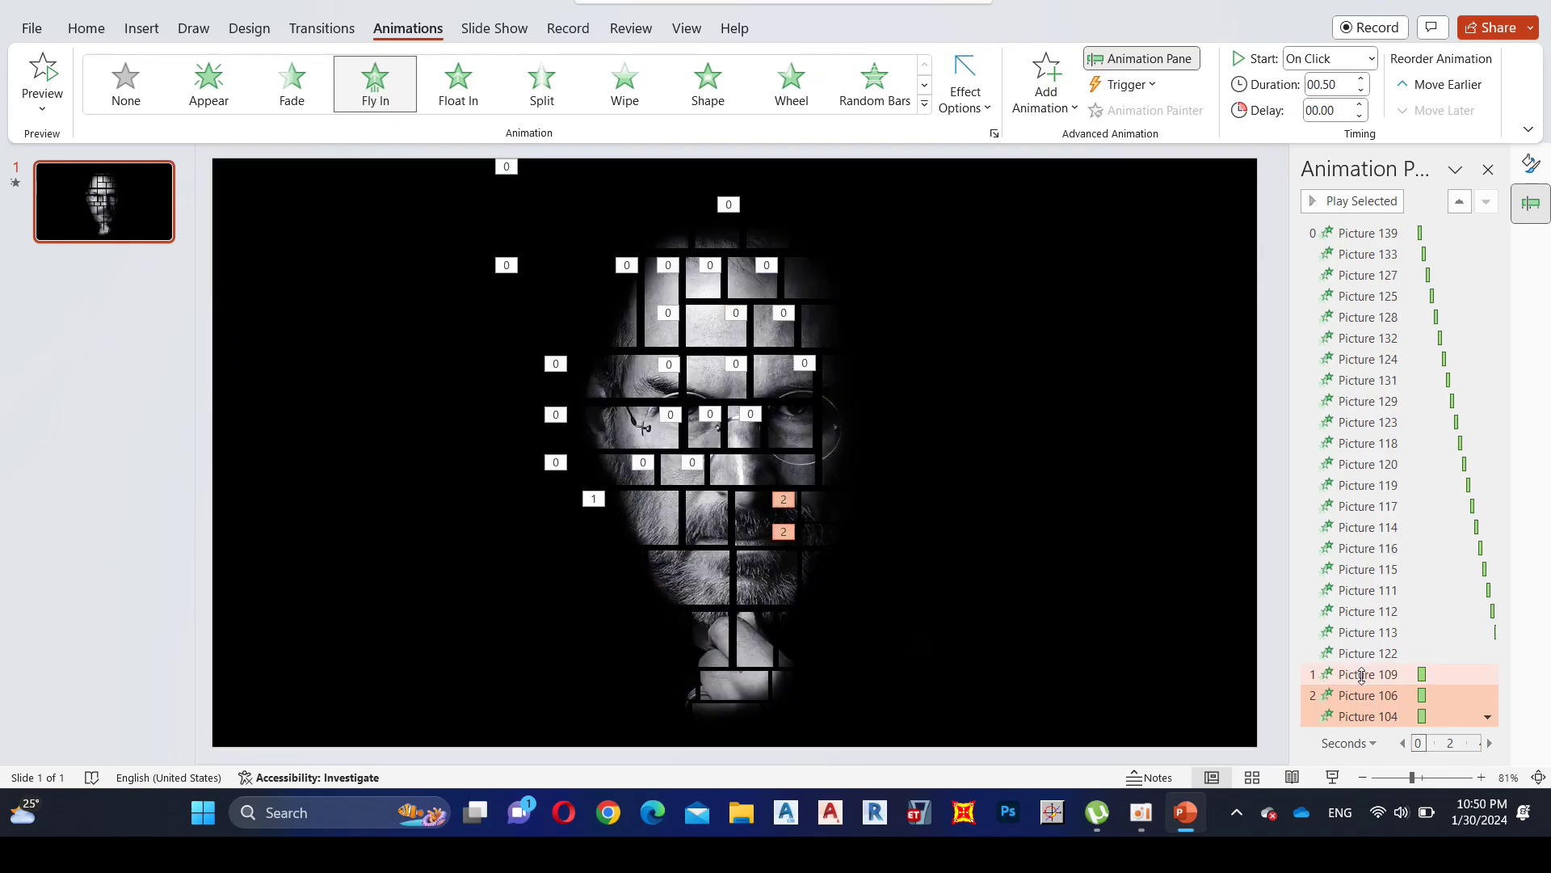
- Set the three On Click animations of the outer mustache-row tiles to After Previous with a duration of 00.25
right_click(1361, 674)
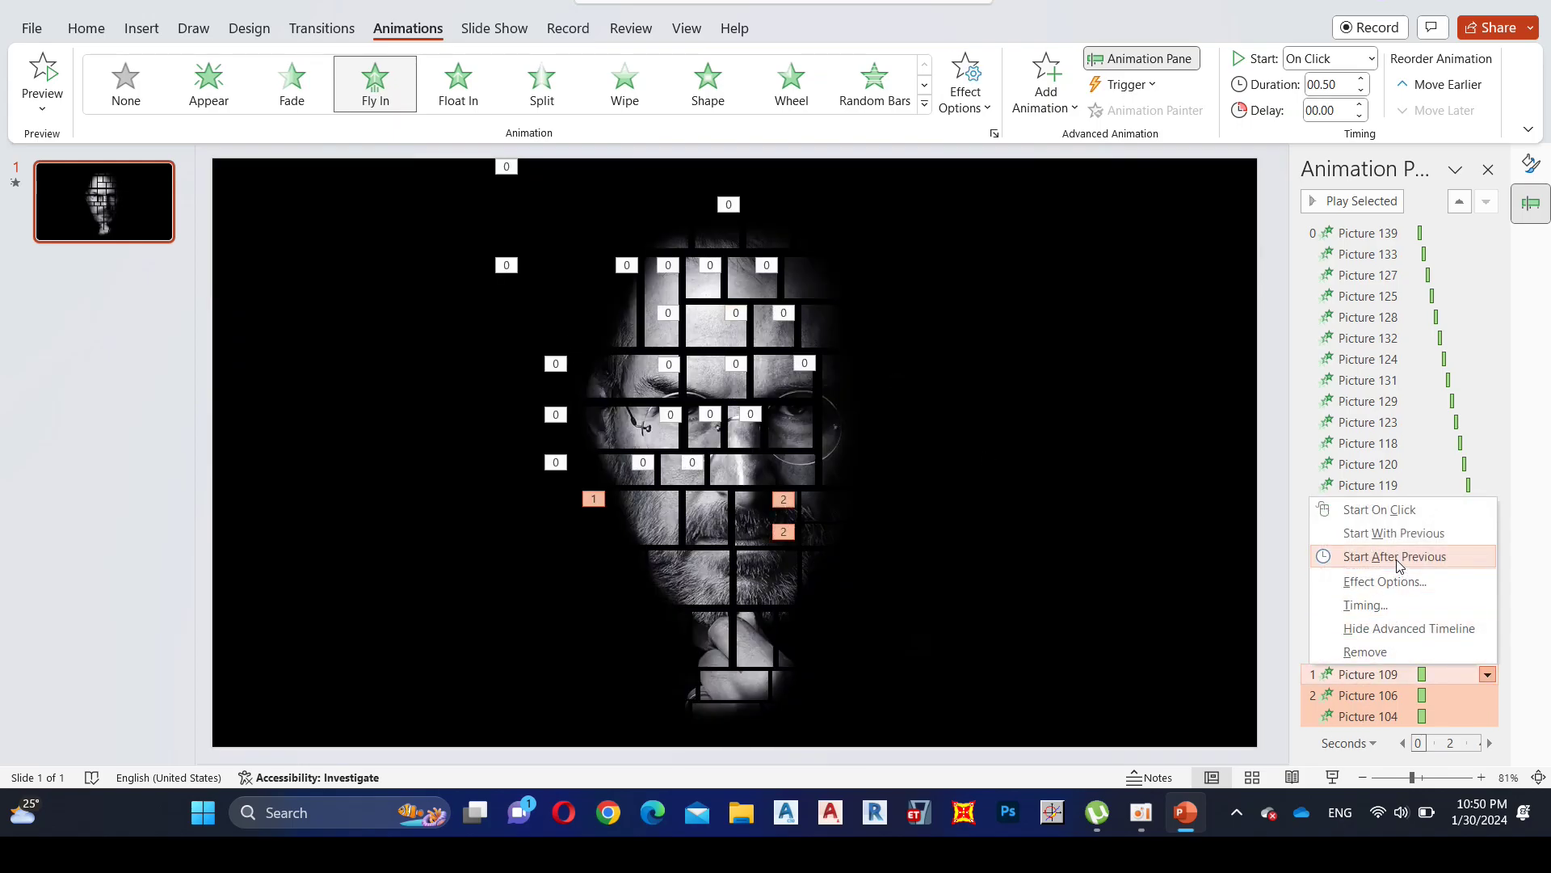
click(1394, 557)
click(1362, 93)
click(1017, 571)
- Apply Fly In to the two central mustache tiles and set both to After Previous with a duration of 00.25
shift+click(706, 531)
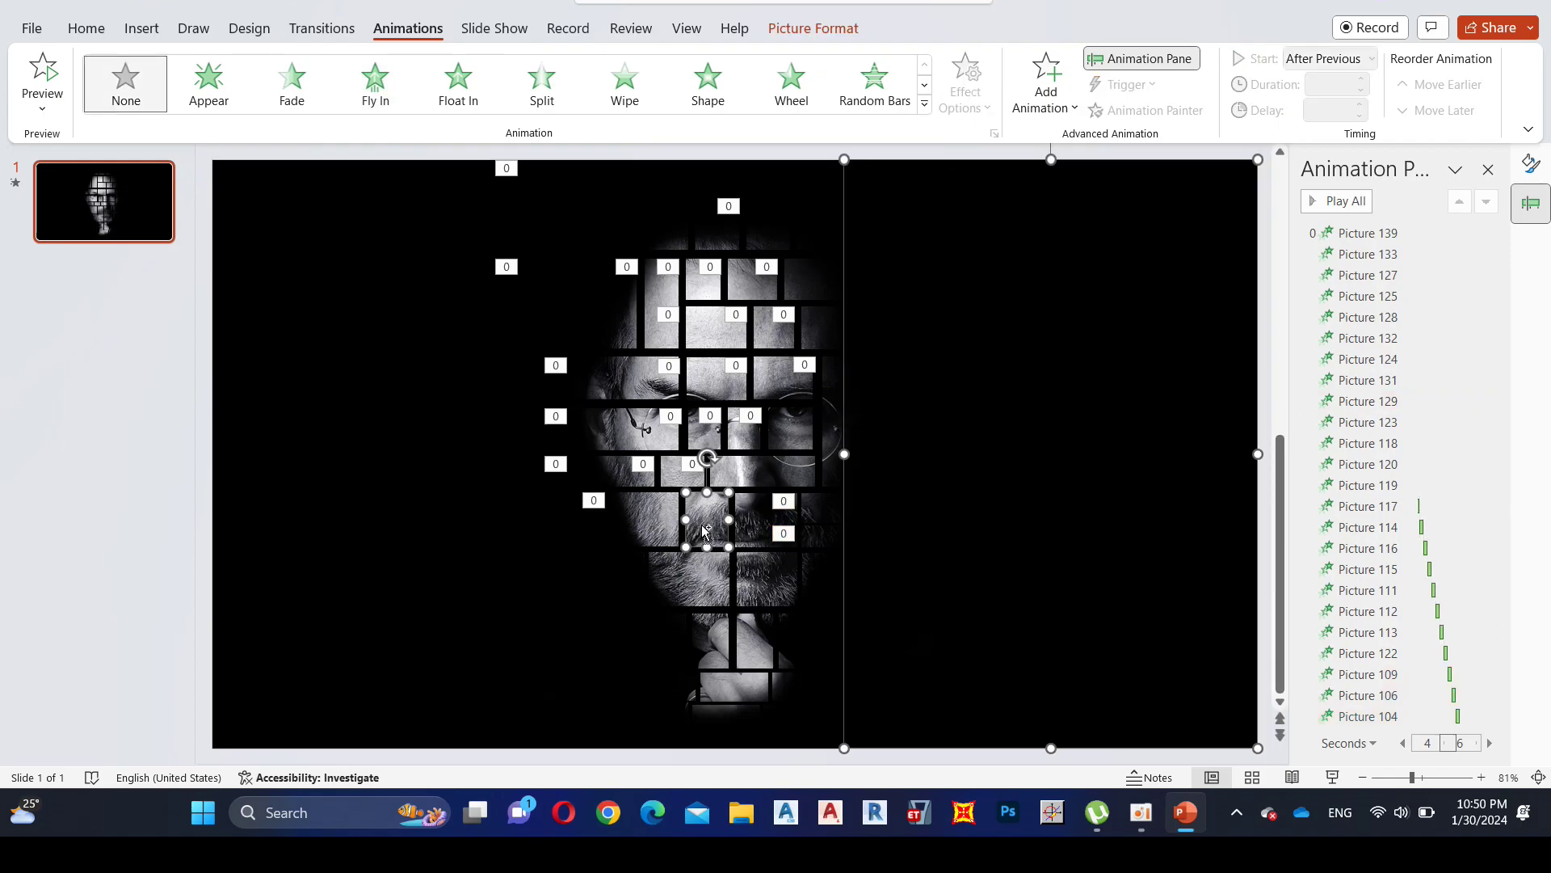
click(748, 523)
shift+click(709, 521)
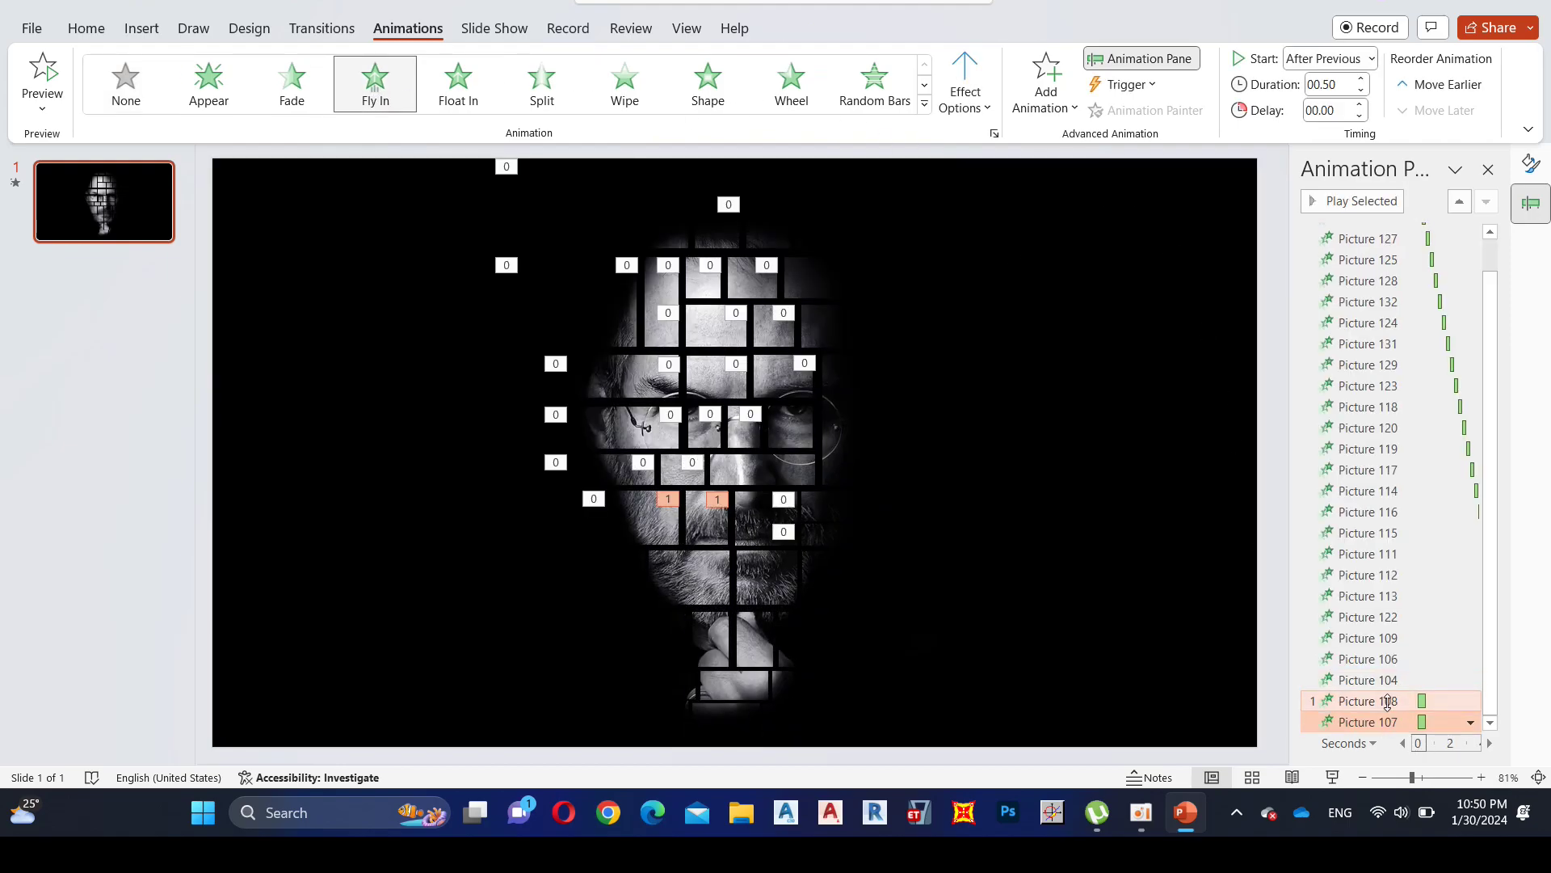
click(1471, 700)
click(1357, 583)
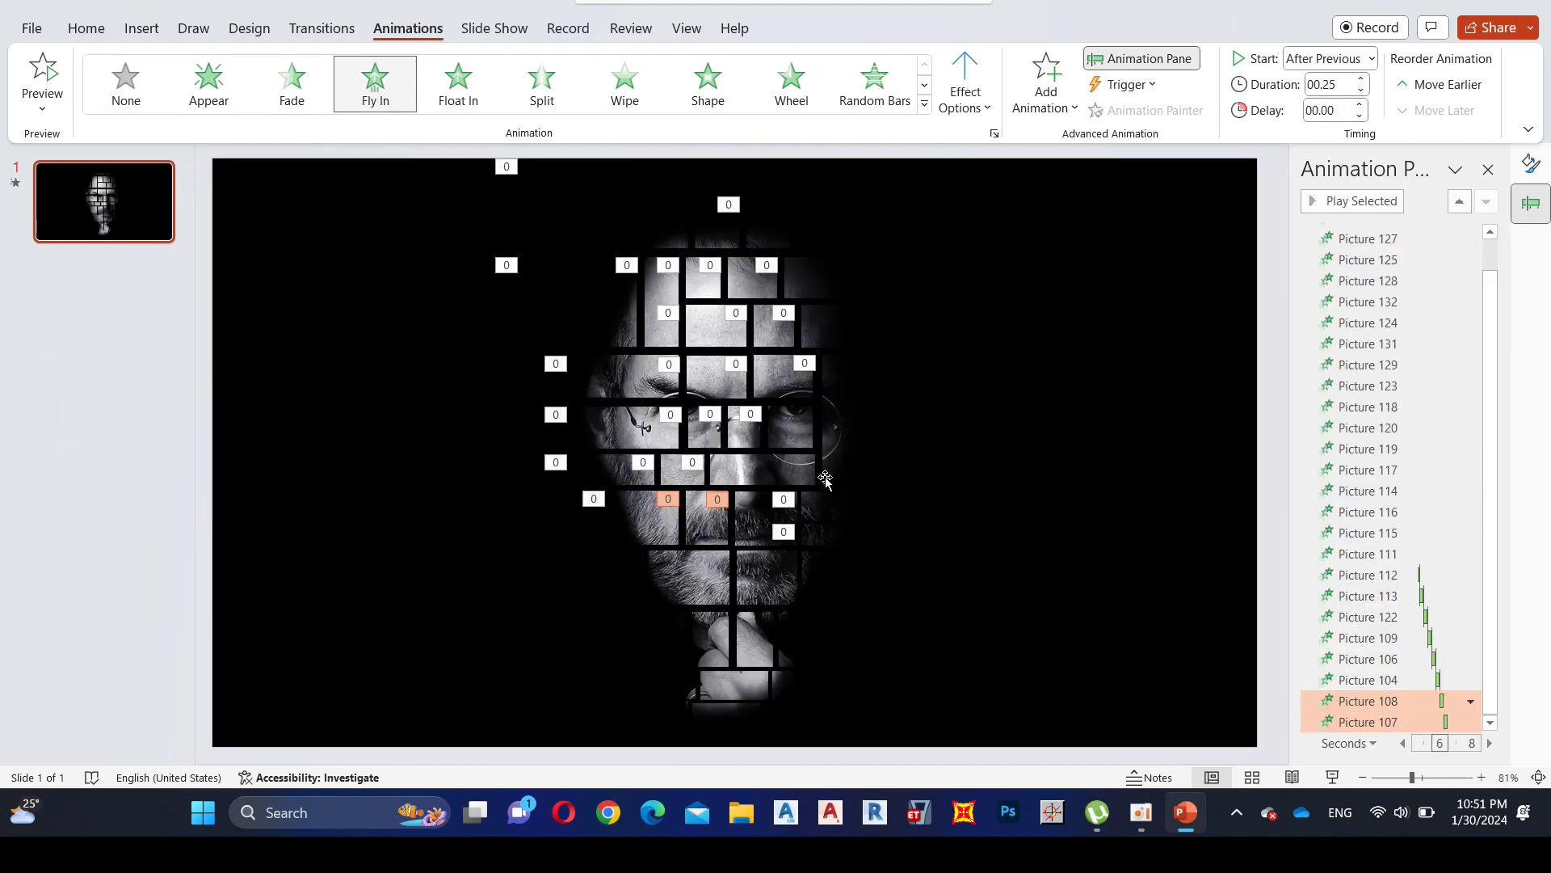
- Apply a Fly In animation with direction From Bottom-Left to the left-hand beard tile in the chin row
click(685, 572)
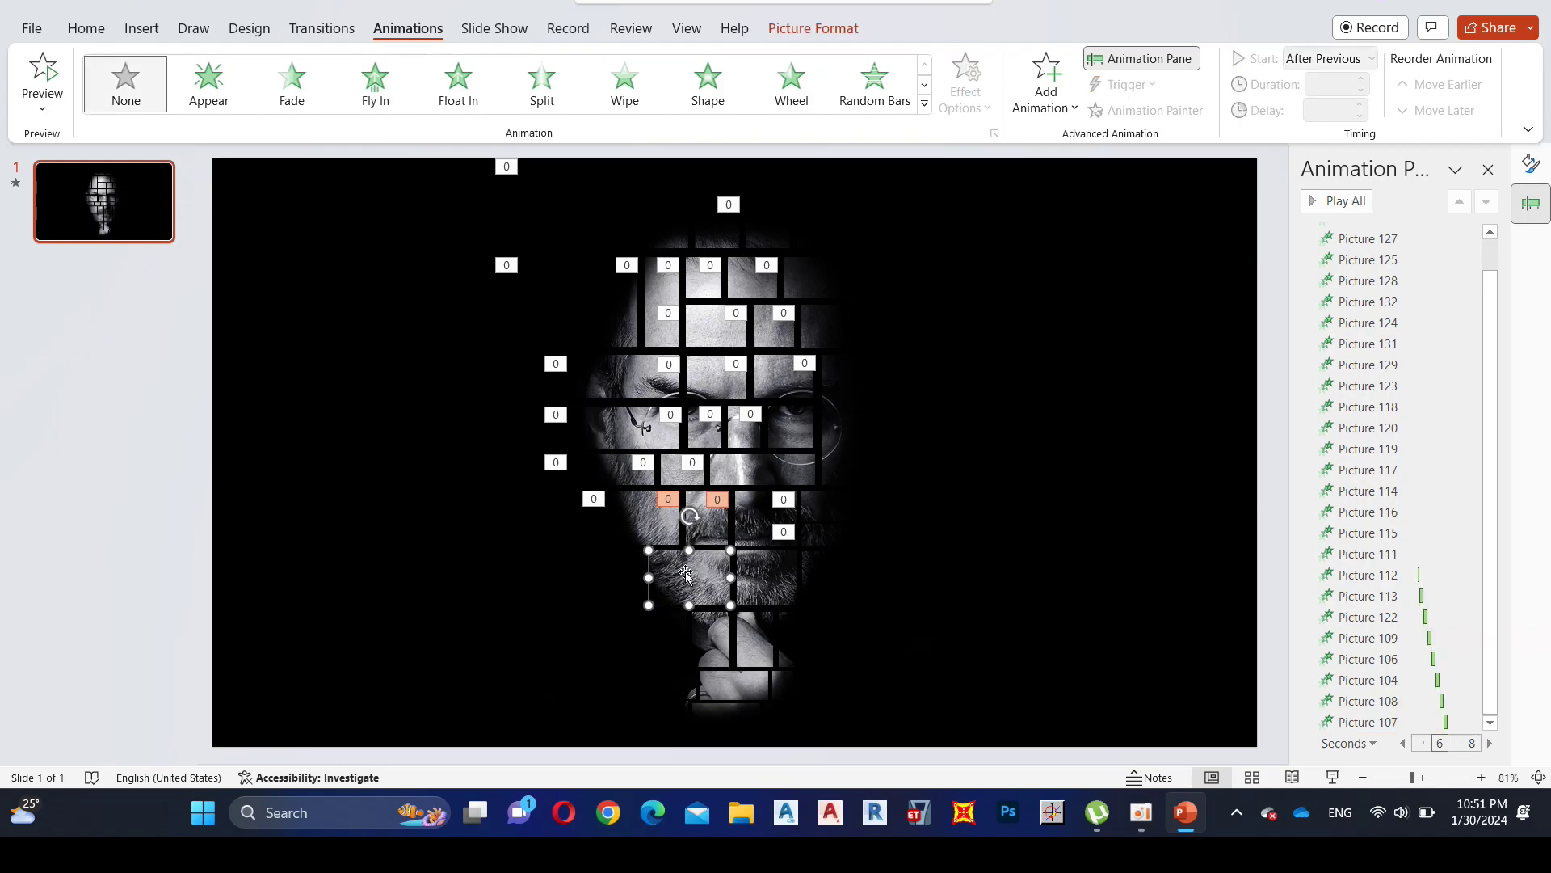
click(395, 99)
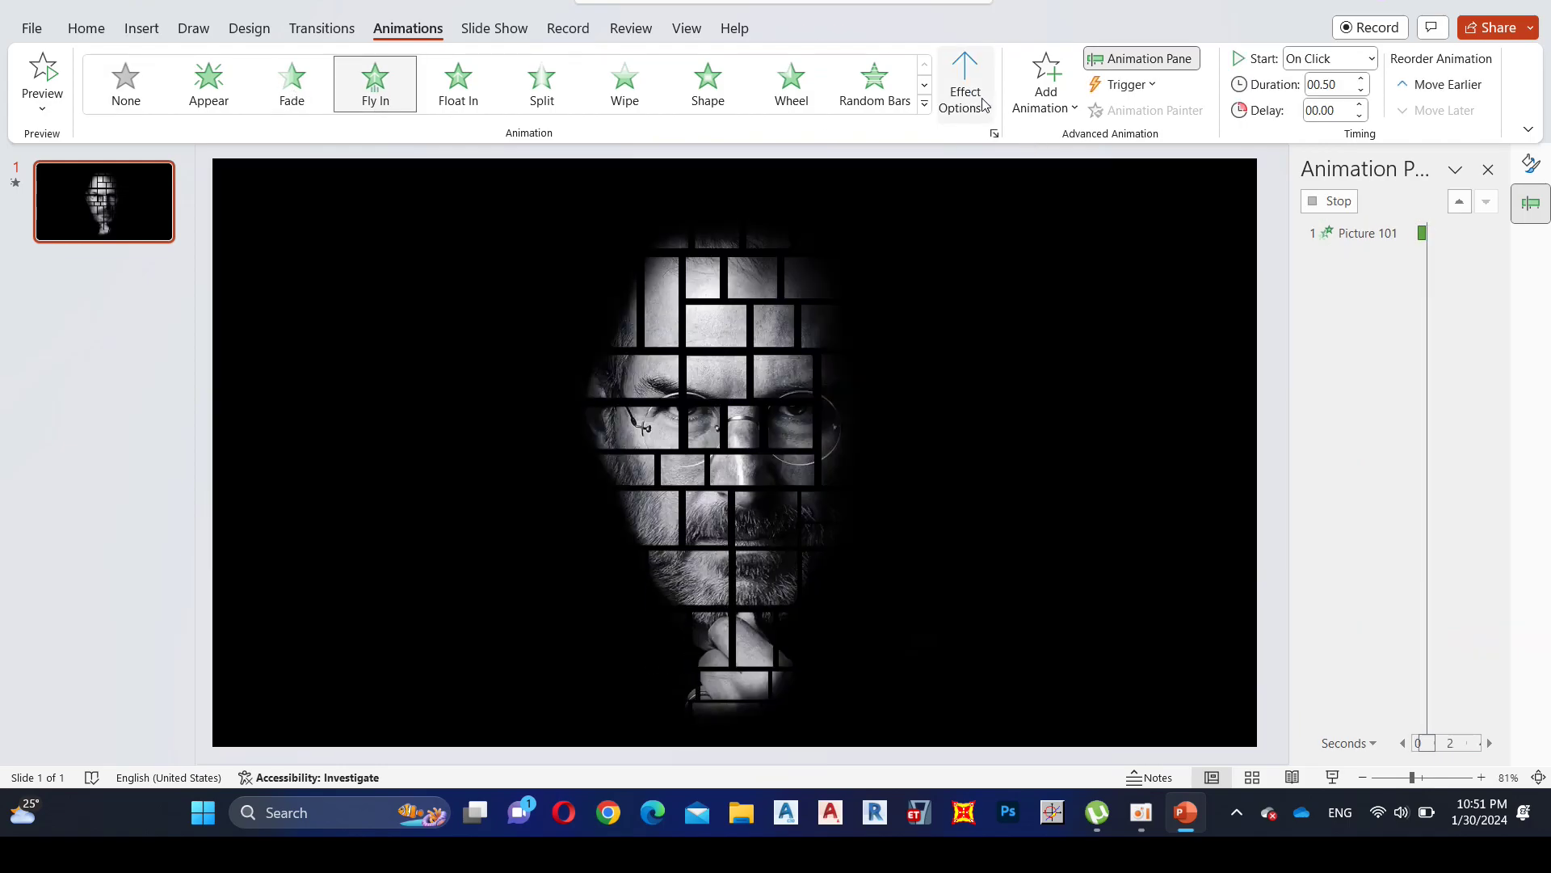
click(969, 97)
click(1042, 221)
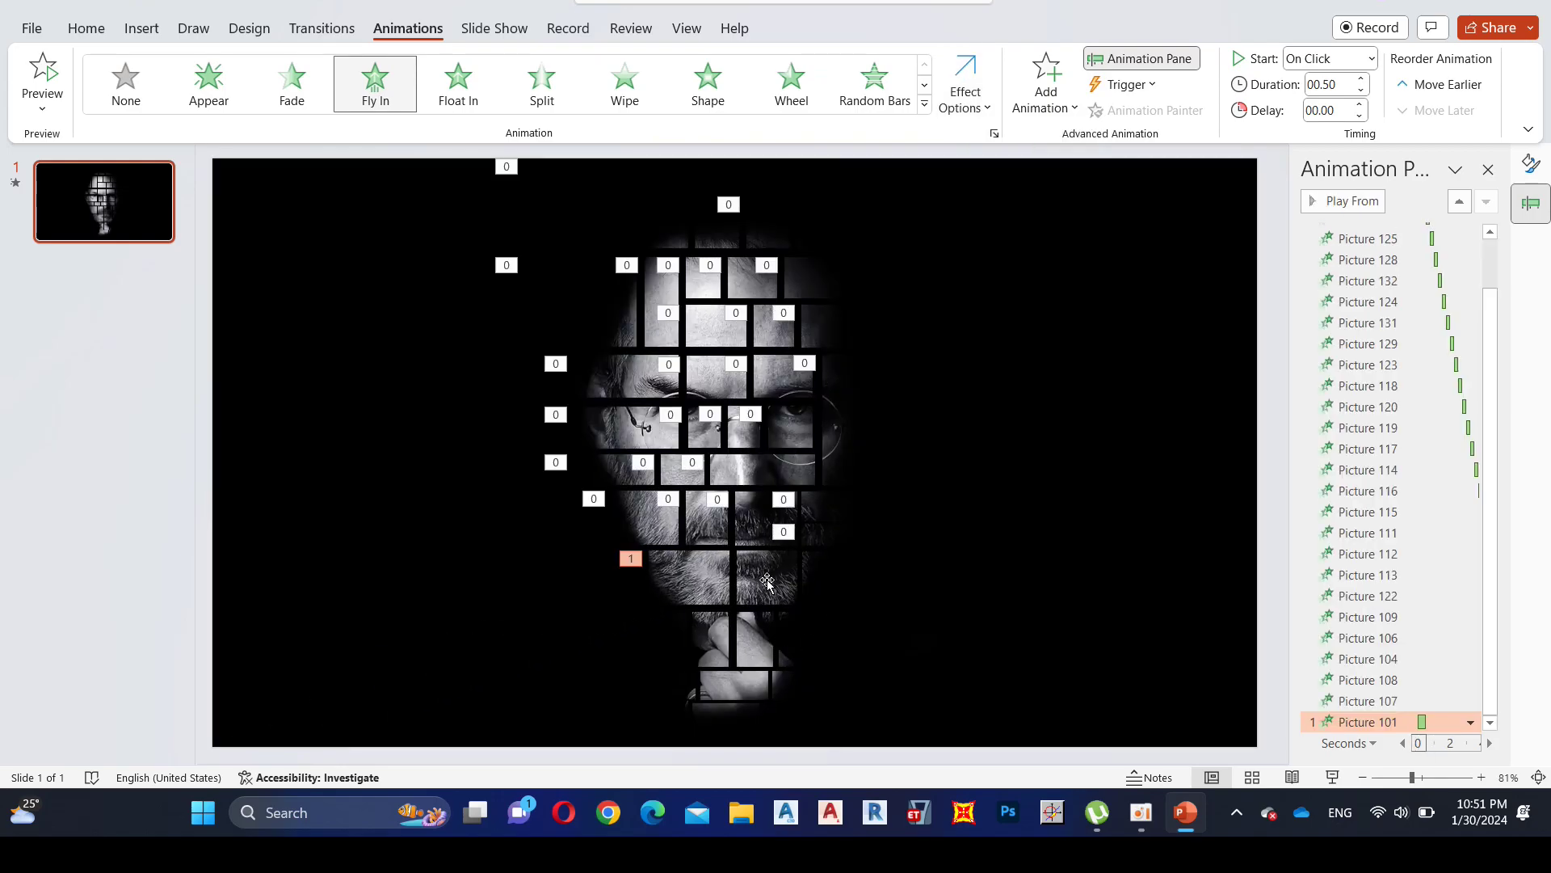
- Apply a Fly In animation with direction From Bottom-Right to the right-hand beard tile in the chin row
click(771, 577)
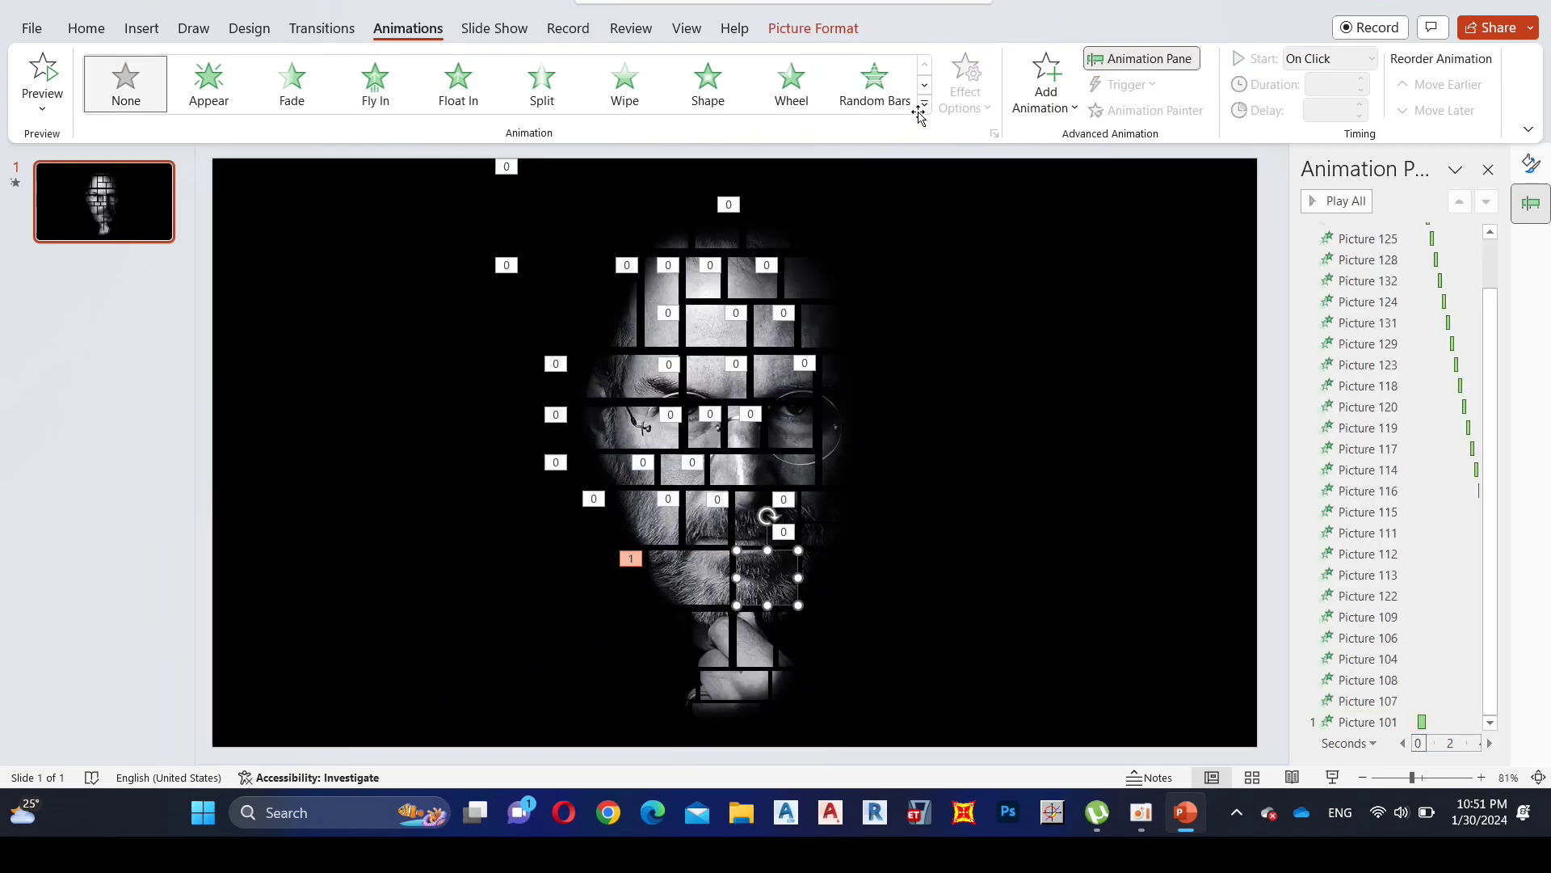
click(369, 95)
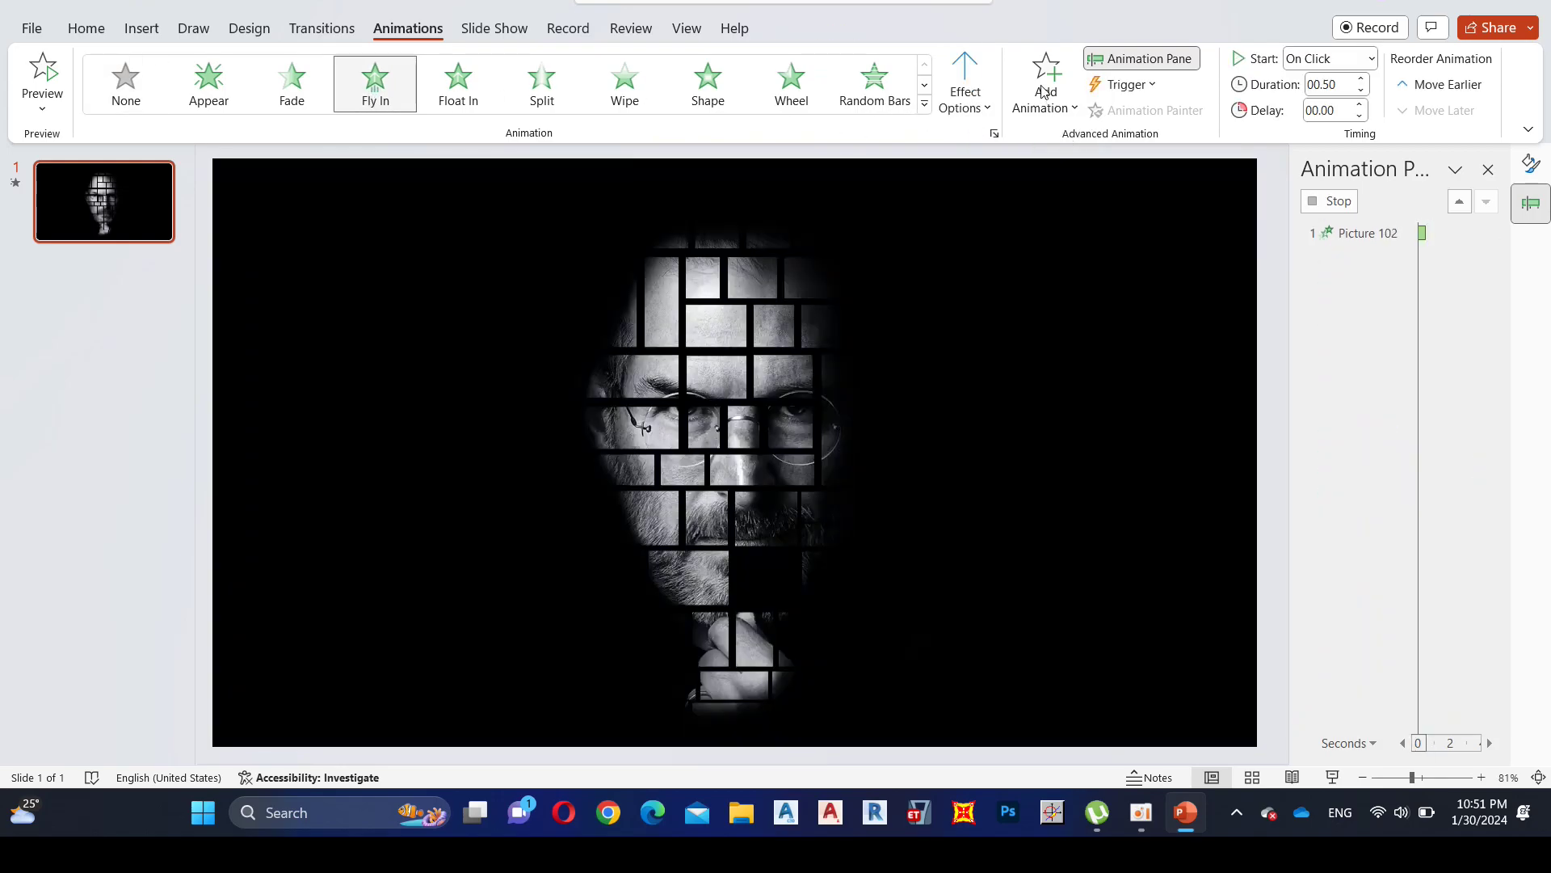
click(965, 96)
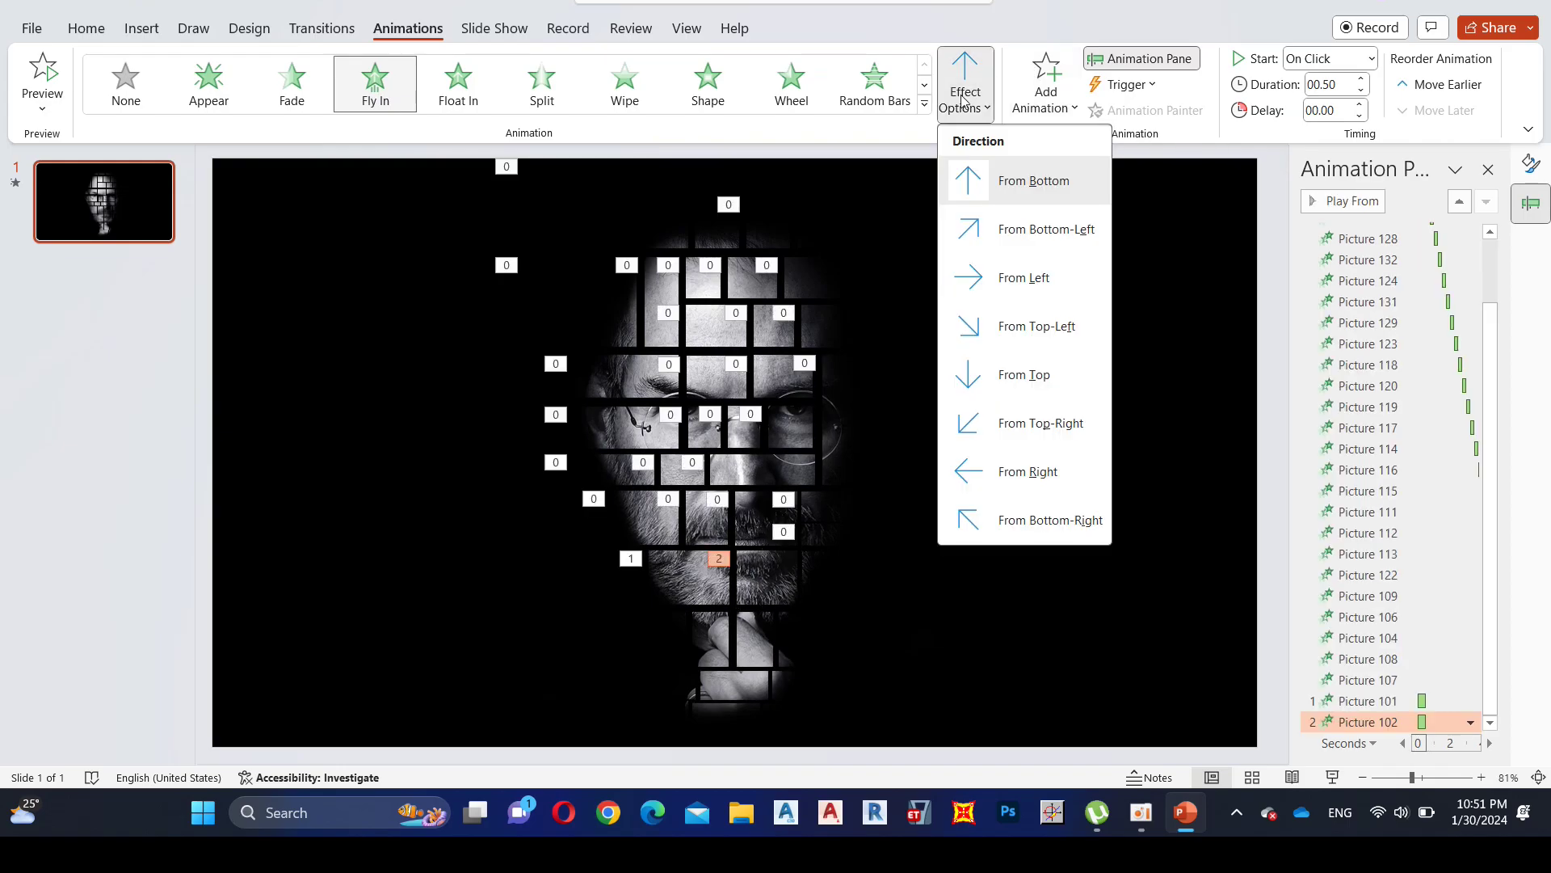
click(1050, 521)
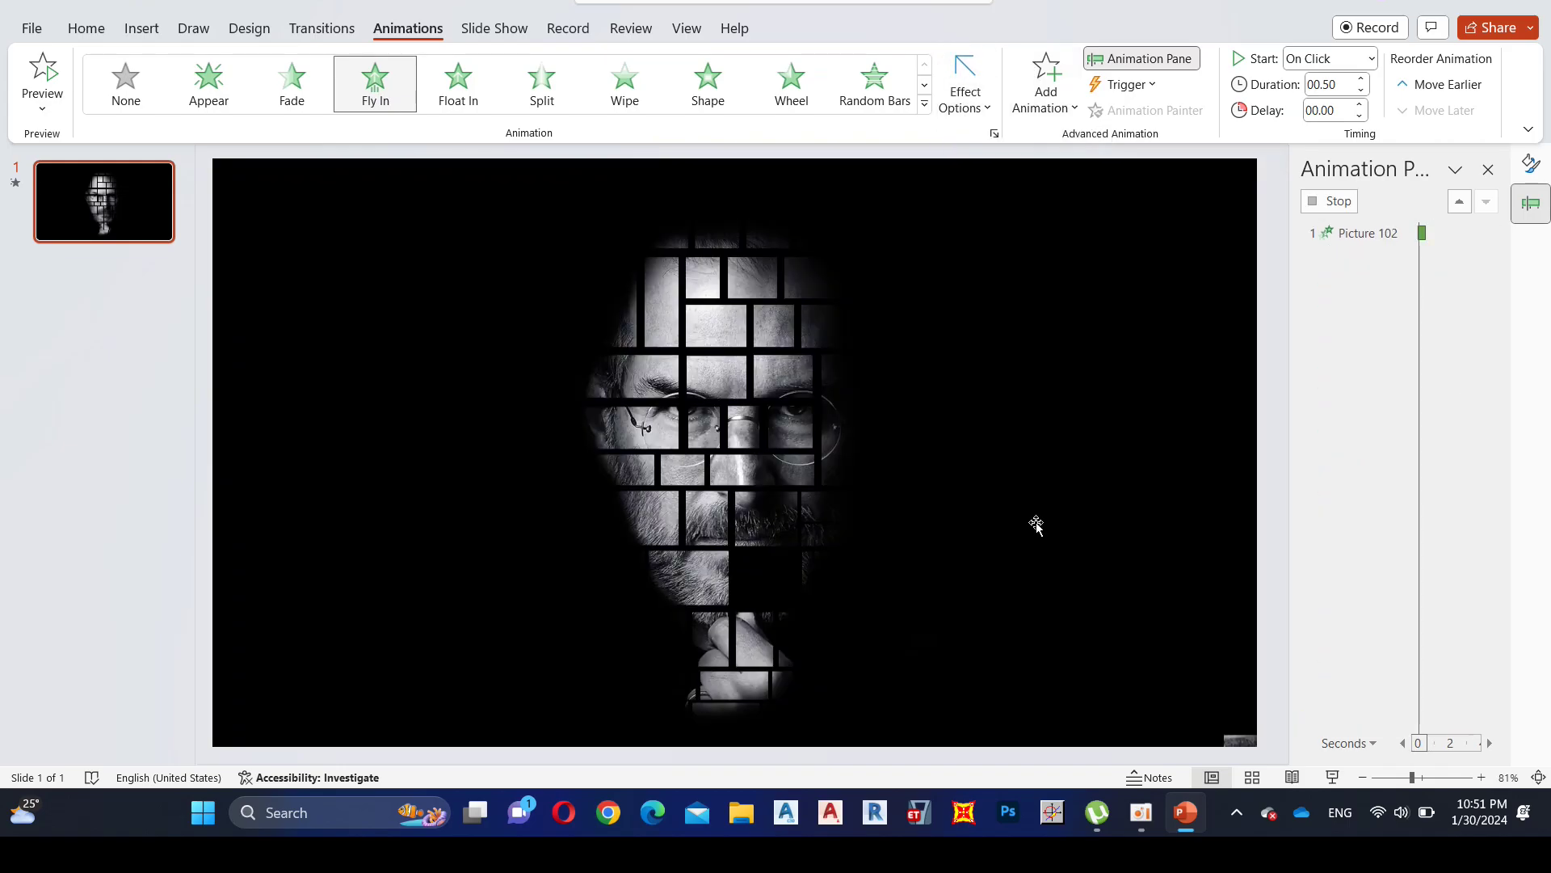
- Apply a Fly In animation with direction From Bottom-Right to the dark tile at the right-hand end of the chin row
click(816, 570)
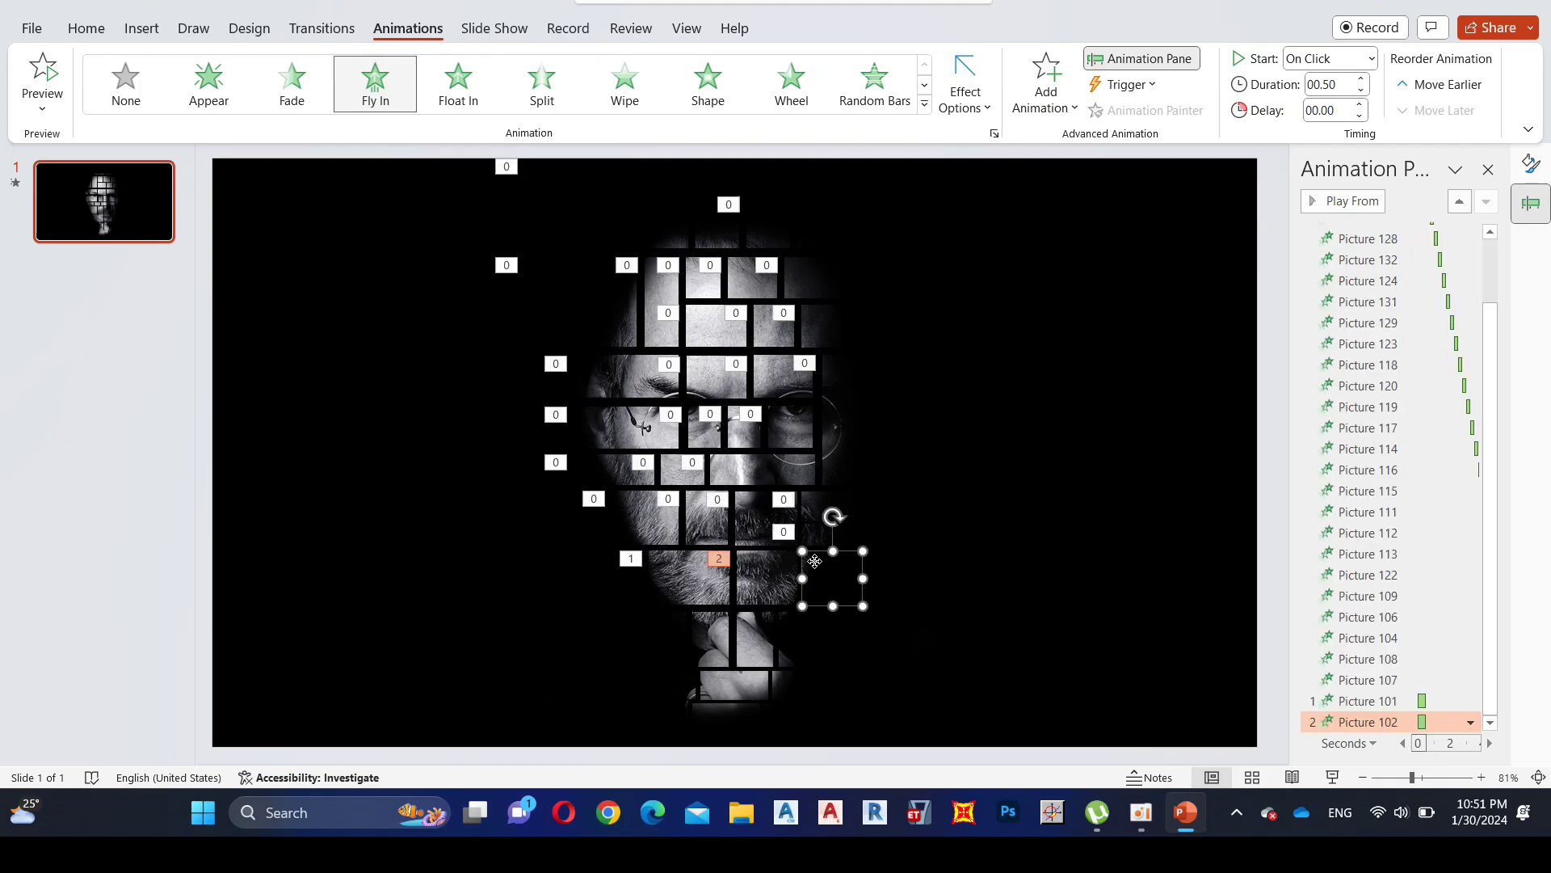
click(375, 88)
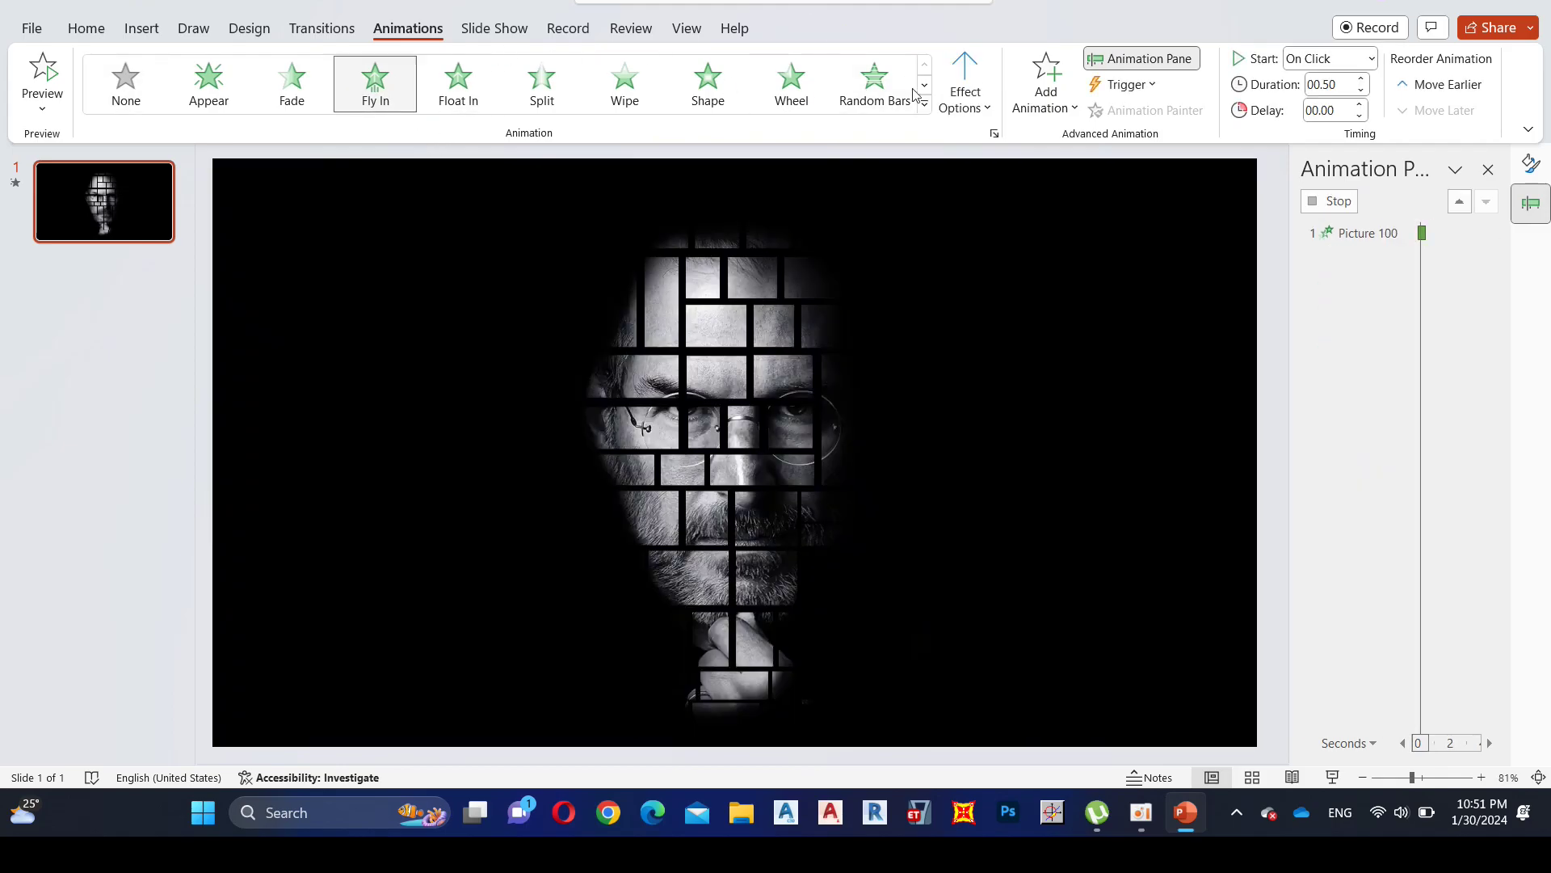
click(955, 103)
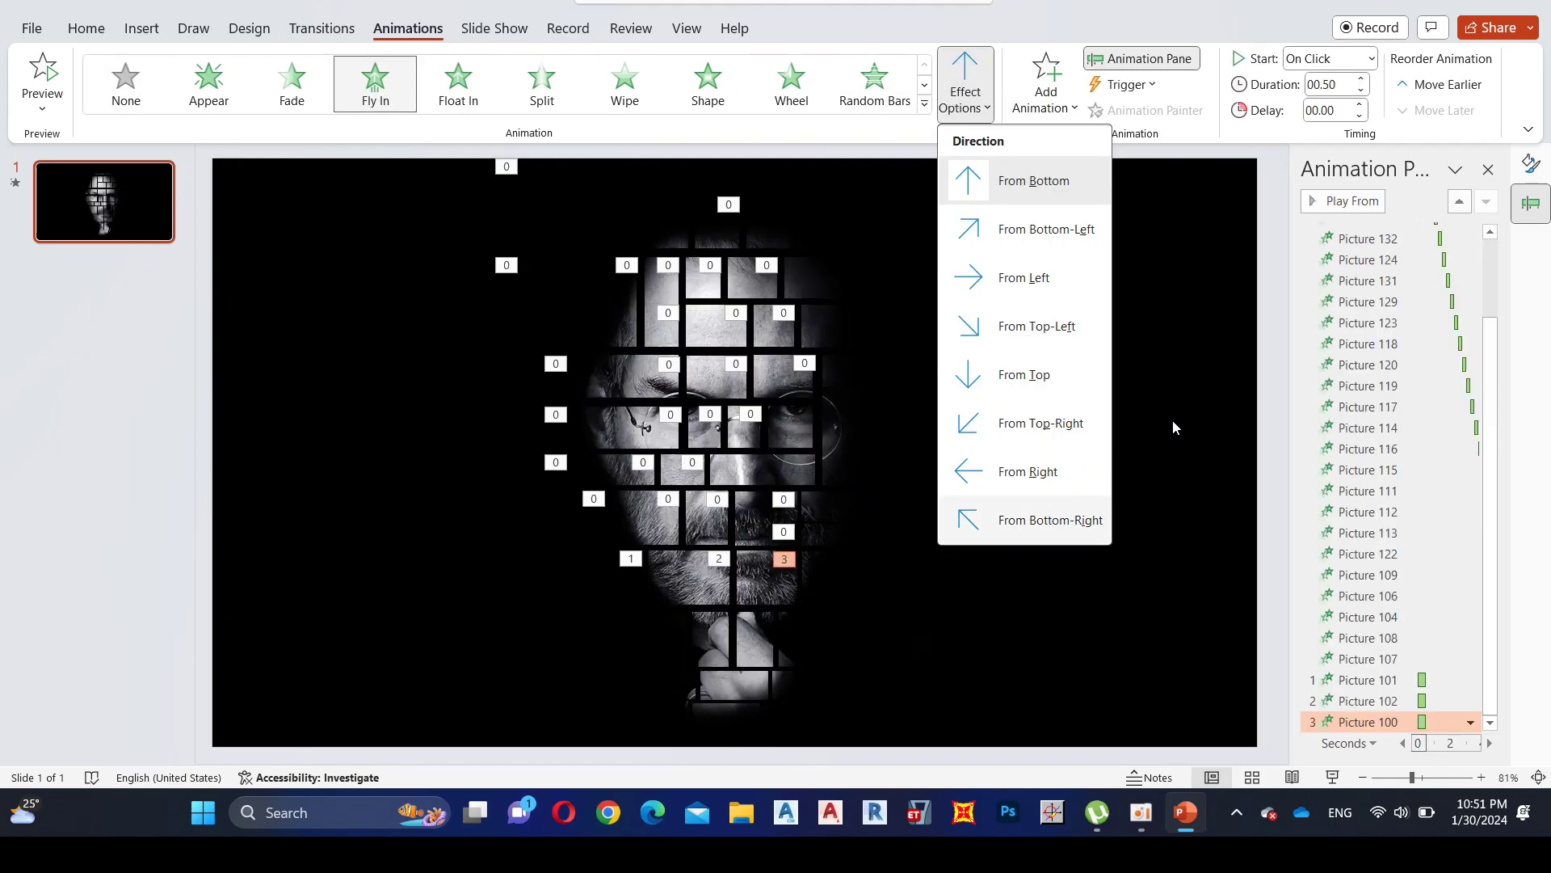
key(Return)
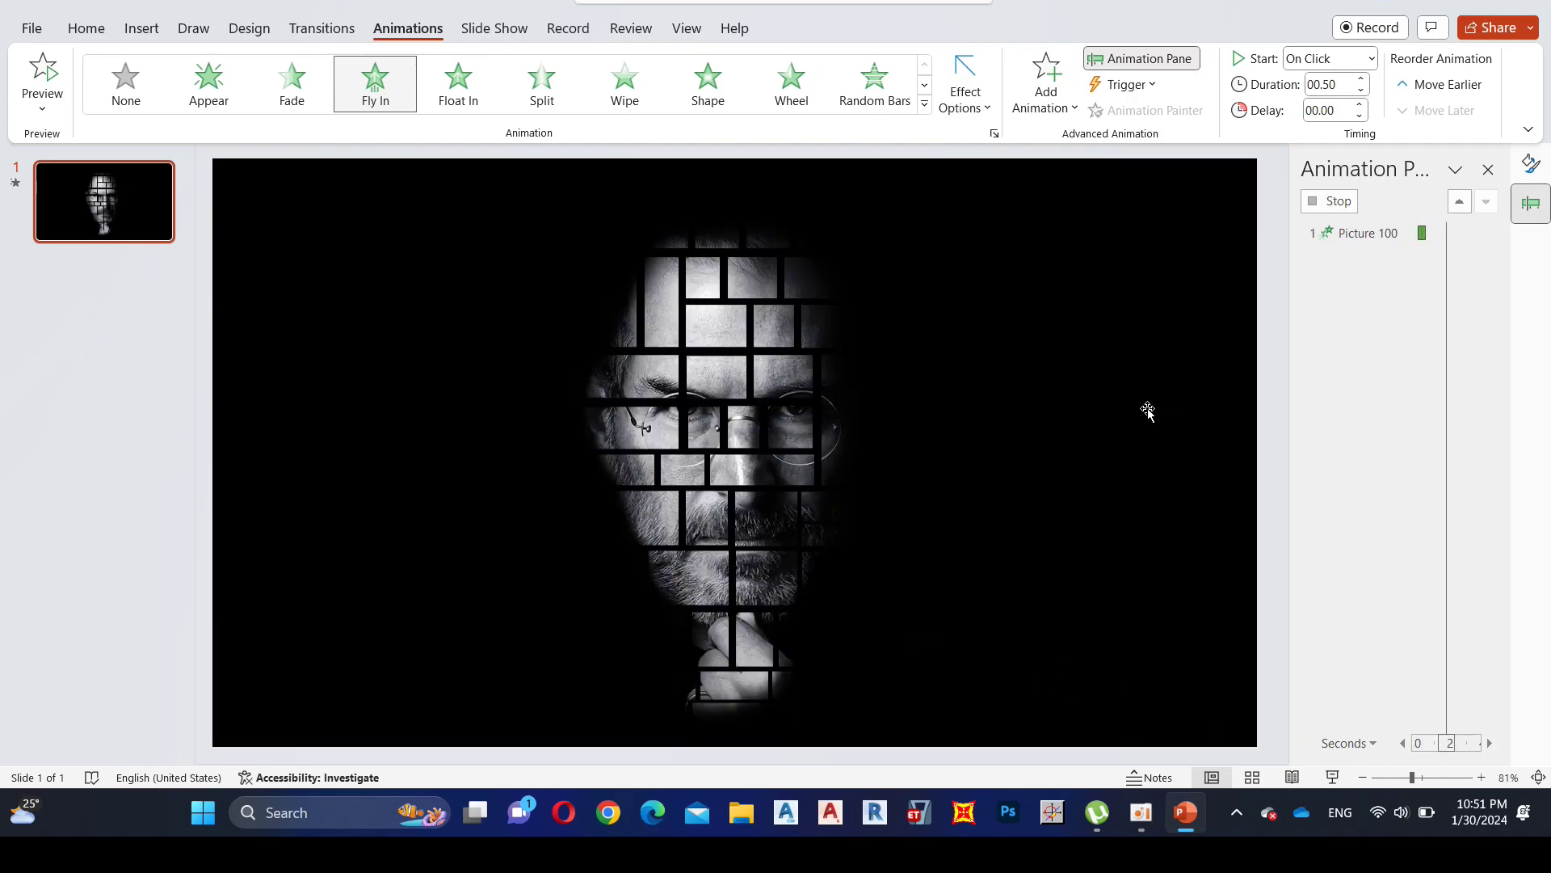
click(711, 642)
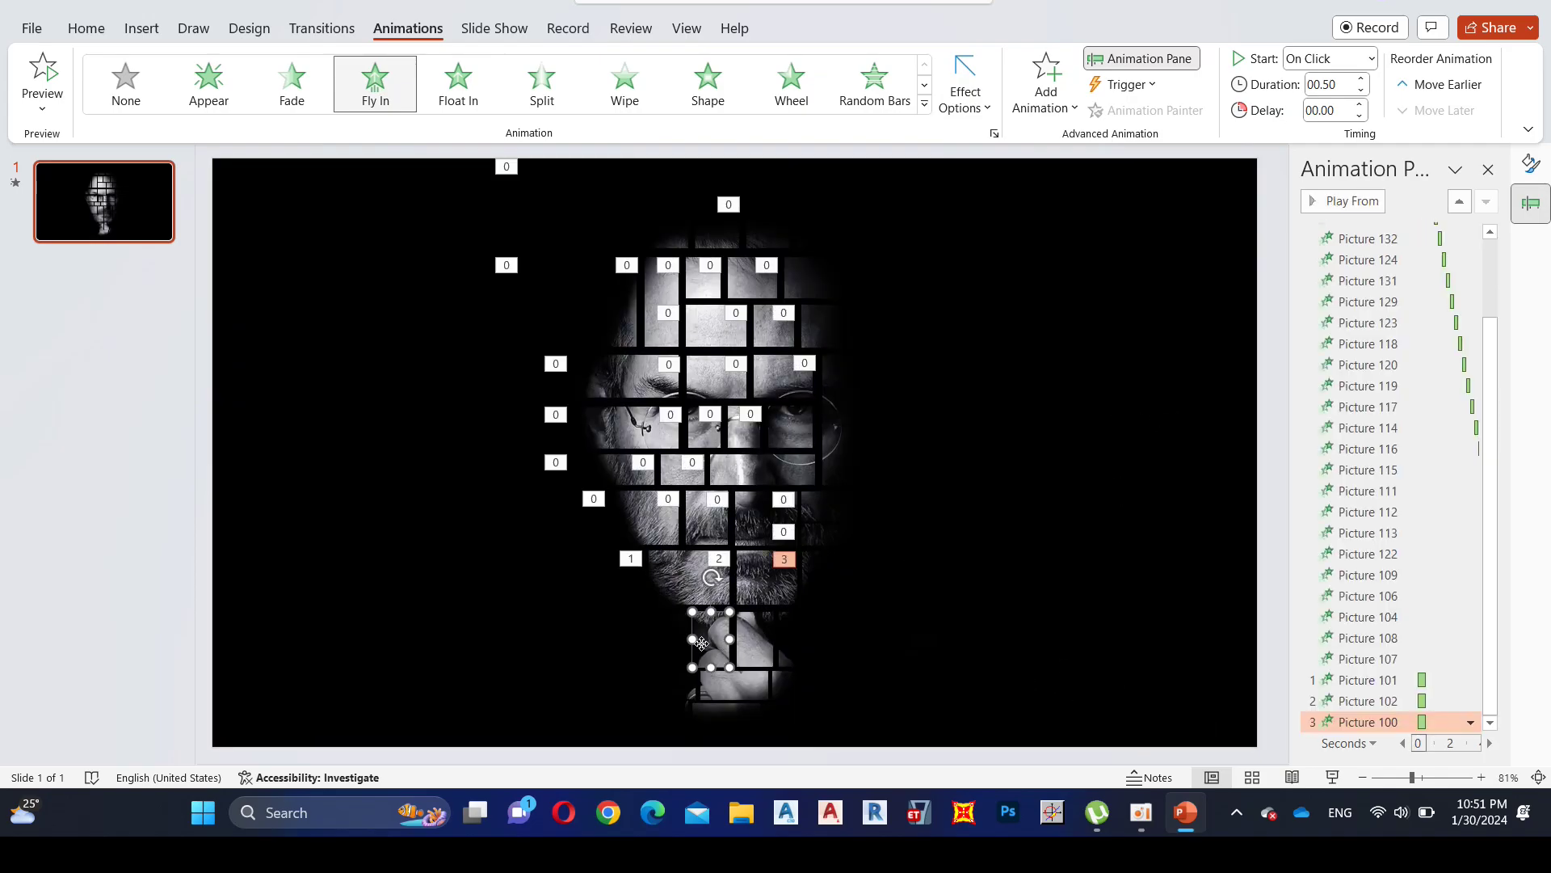
shift+click(760, 638)
shift+click(784, 626)
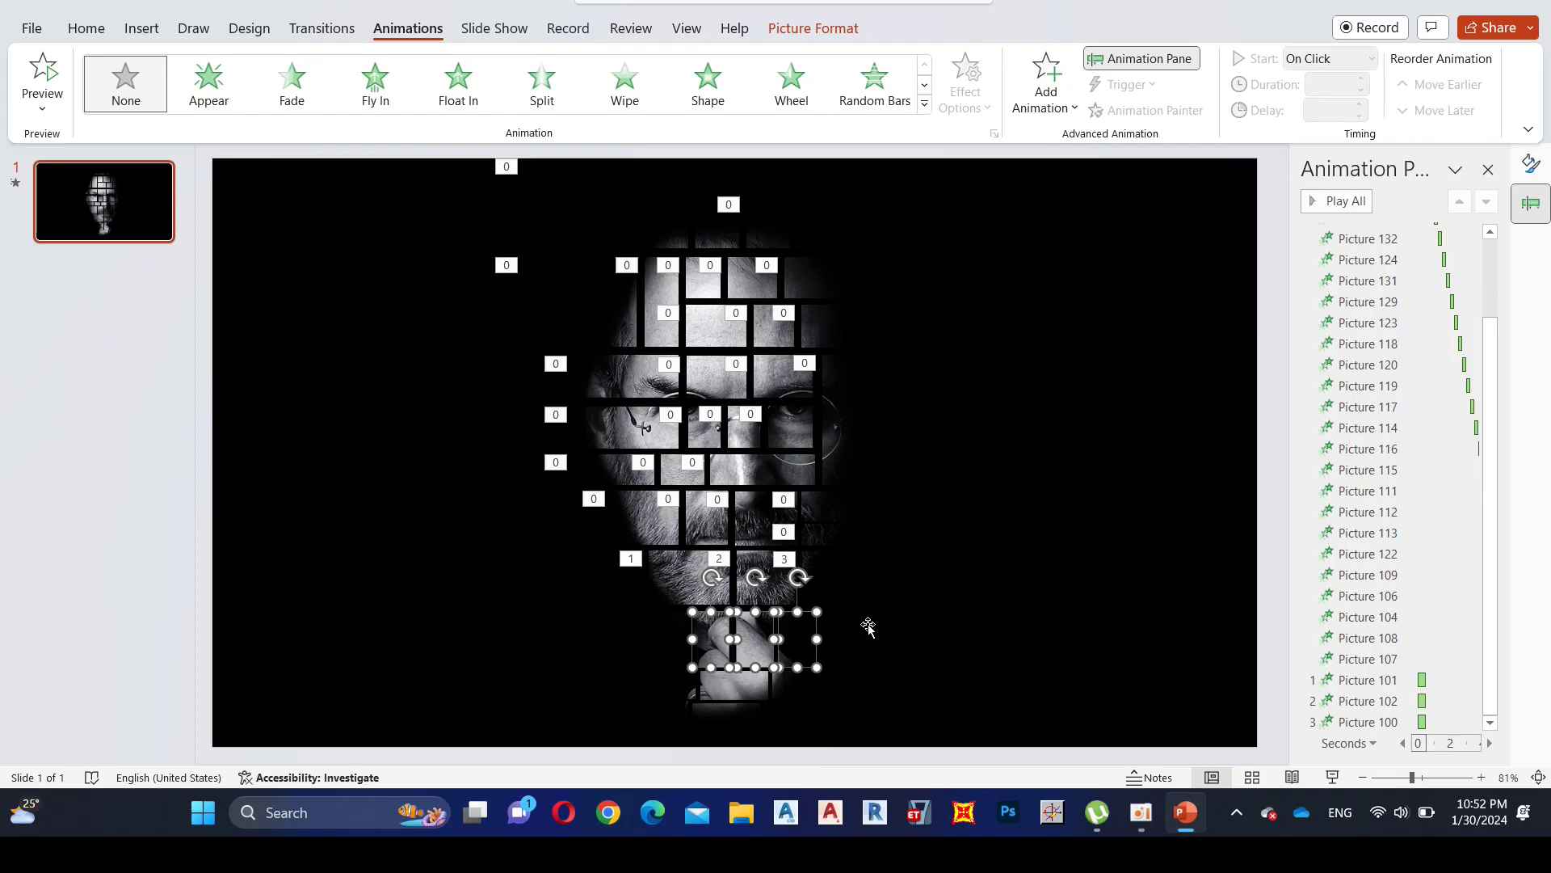
click(868, 620)
- Apply a Fly In animation with direction From Bottom to the two hand tiles directly below the chin row
click(709, 644)
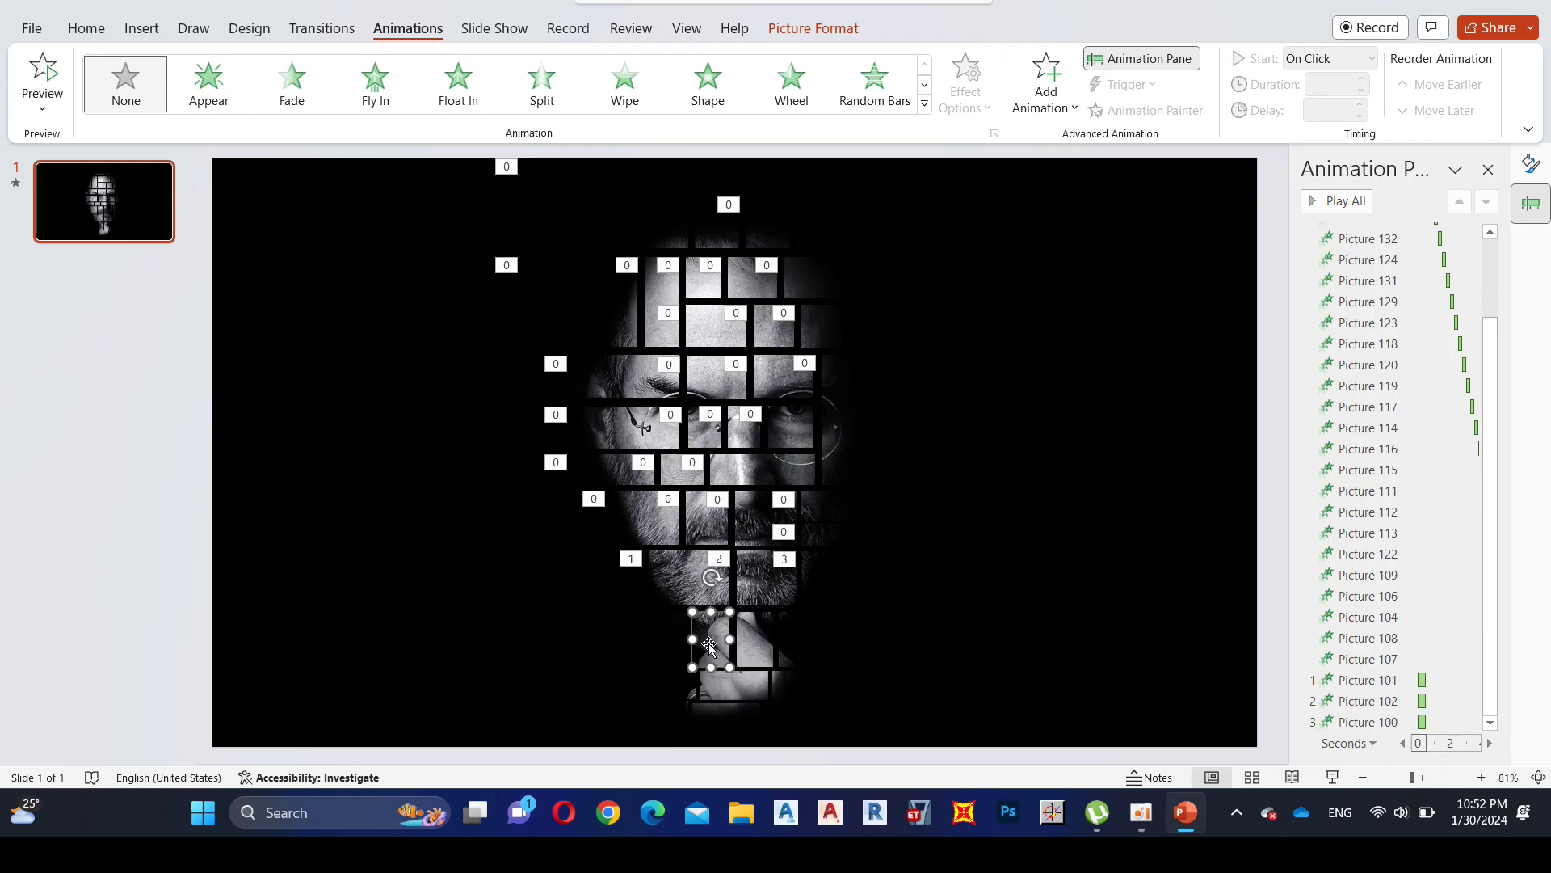
shift+click(759, 646)
click(374, 85)
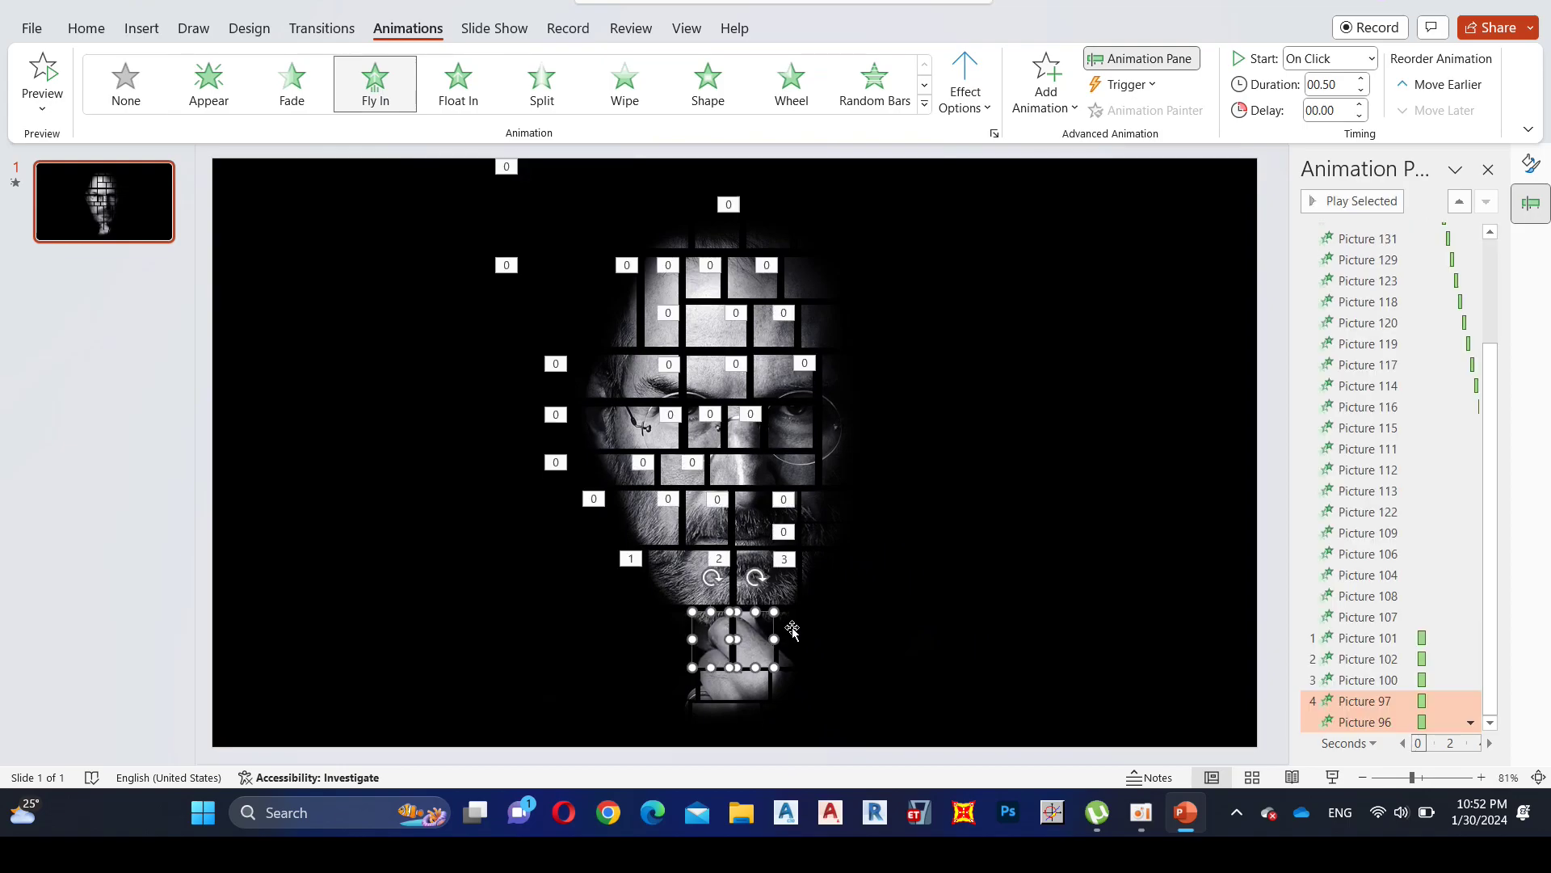
- Apply a Fly In animation with direction From Bottom-Right to the narrow dark tile beside the two upper hand tiles
click(797, 638)
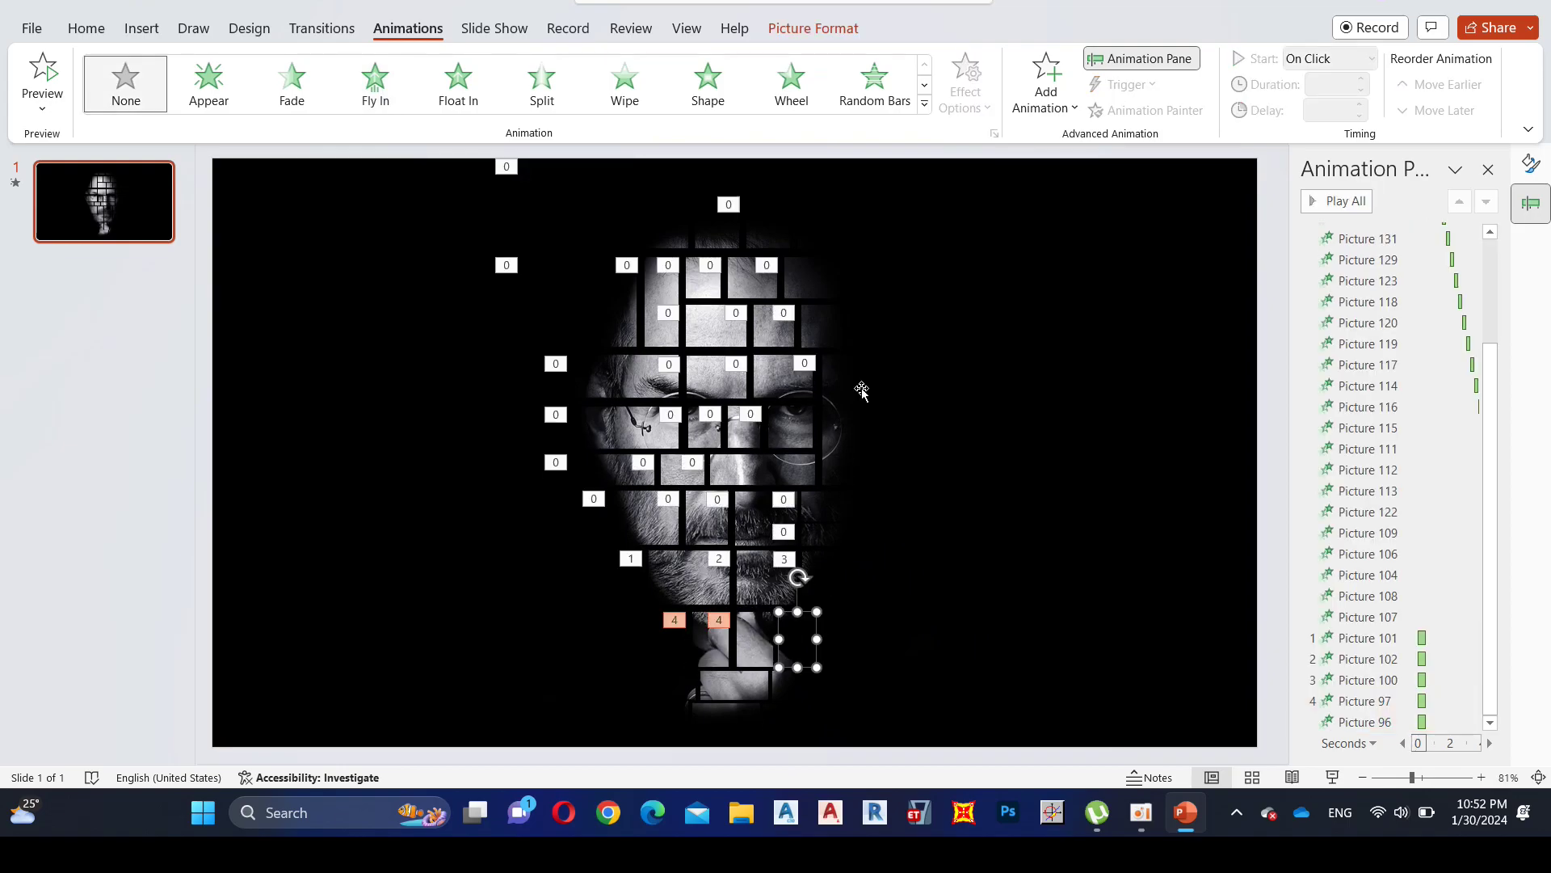
click(374, 84)
click(983, 115)
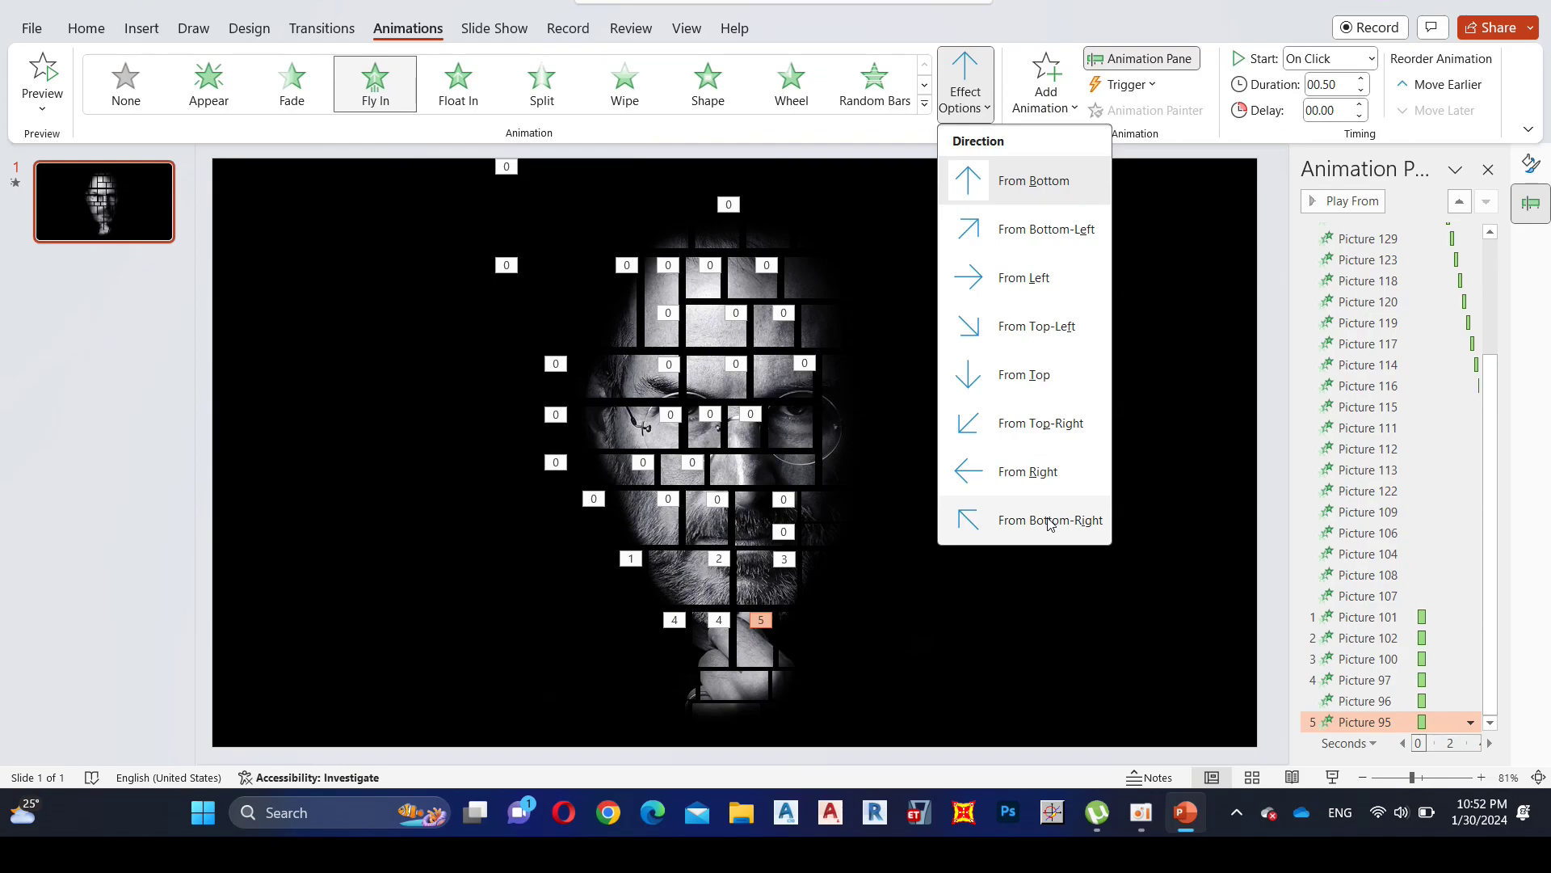
click(1050, 521)
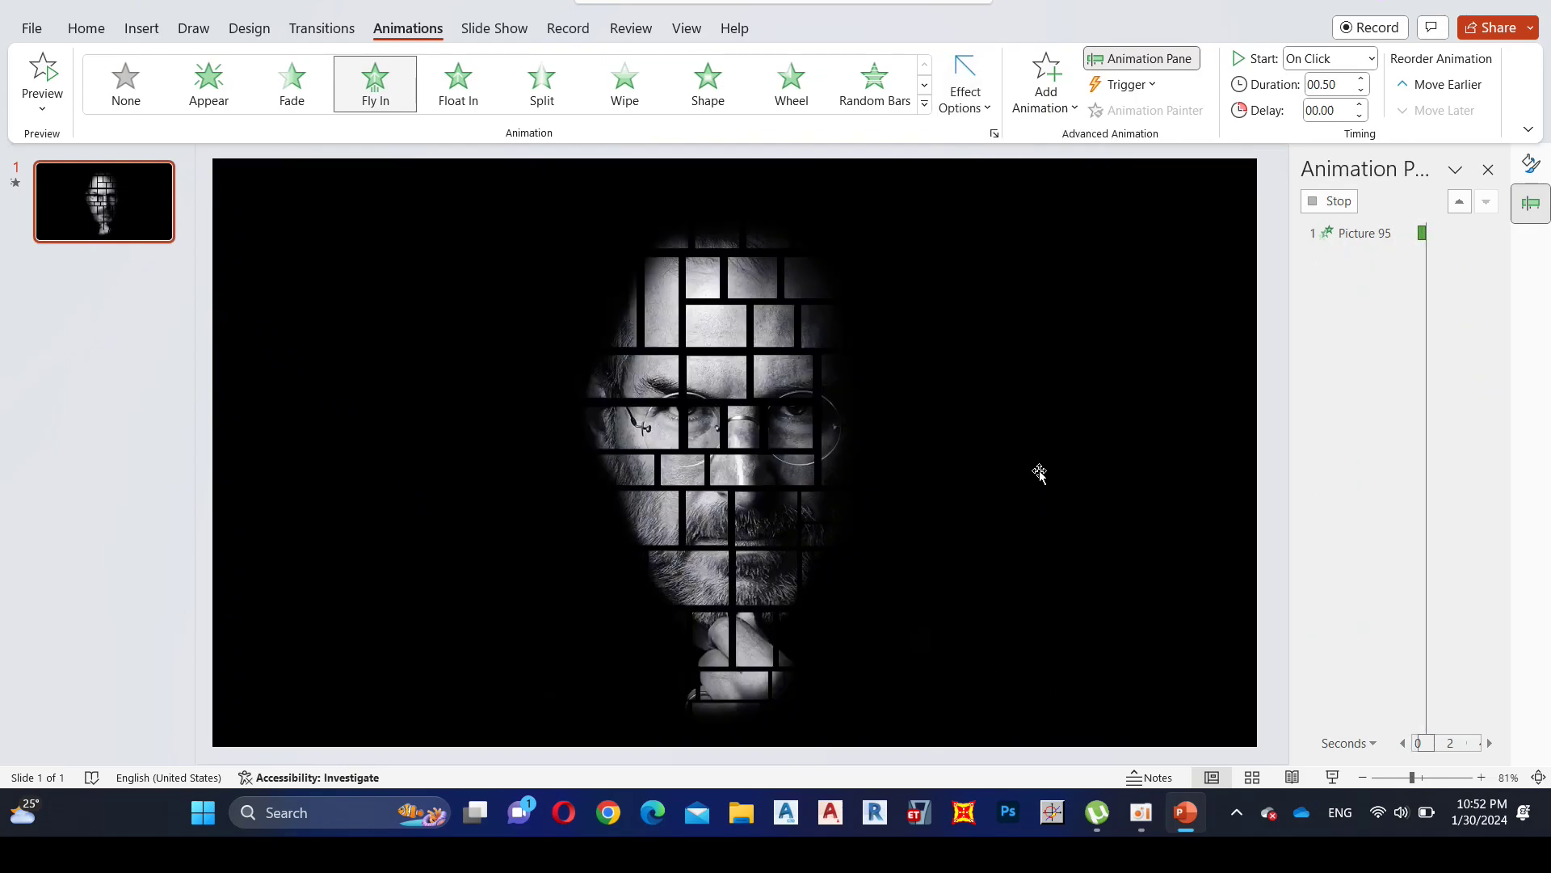
click(692, 682)
shift+click(731, 685)
shift+click(782, 675)
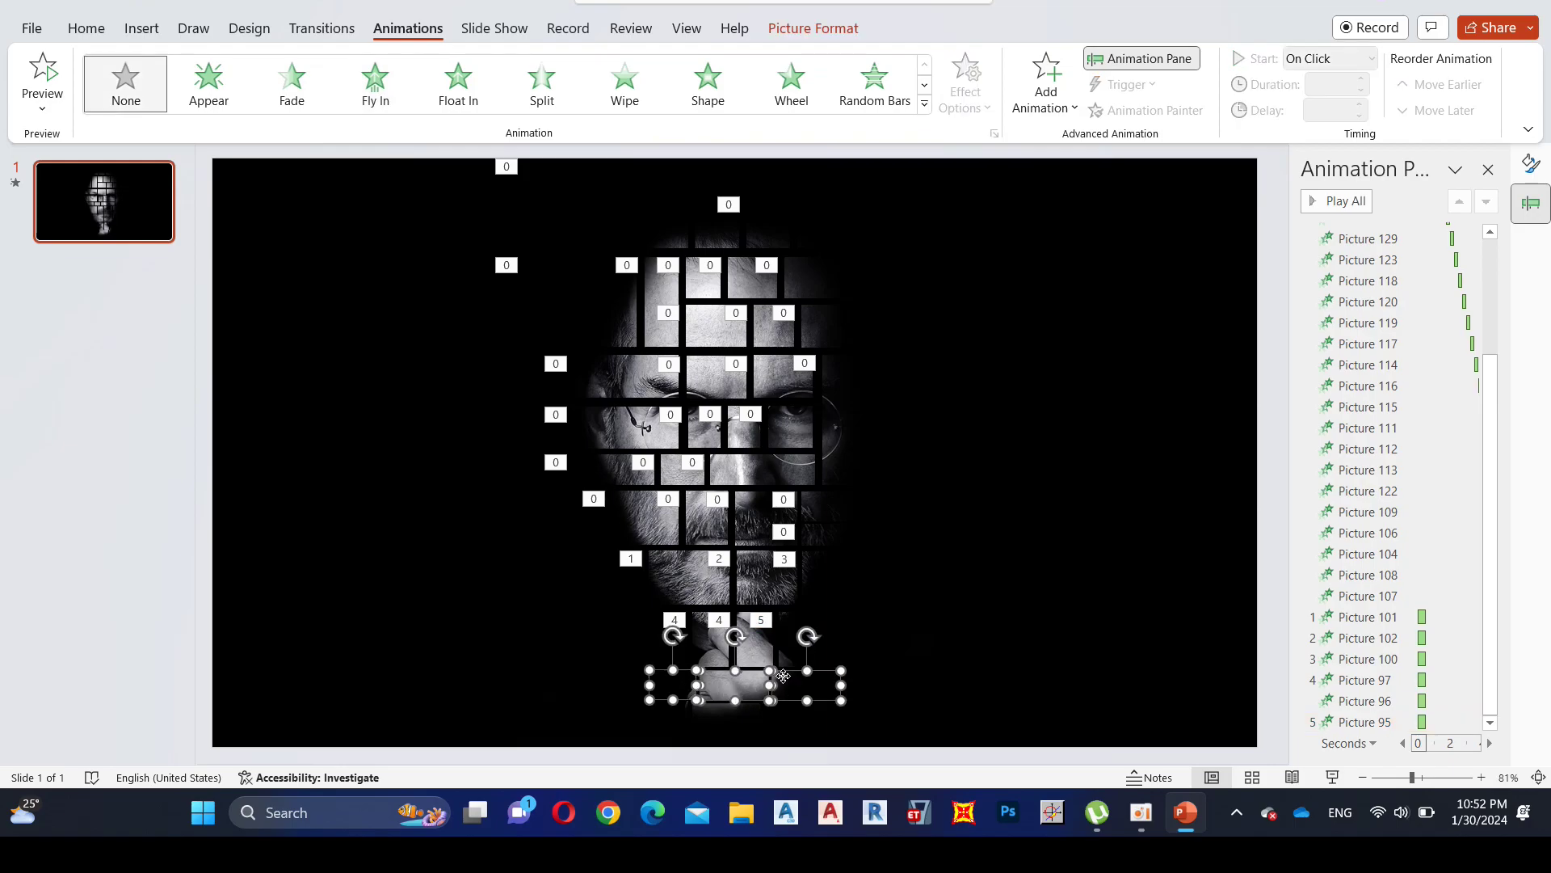
click(744, 689)
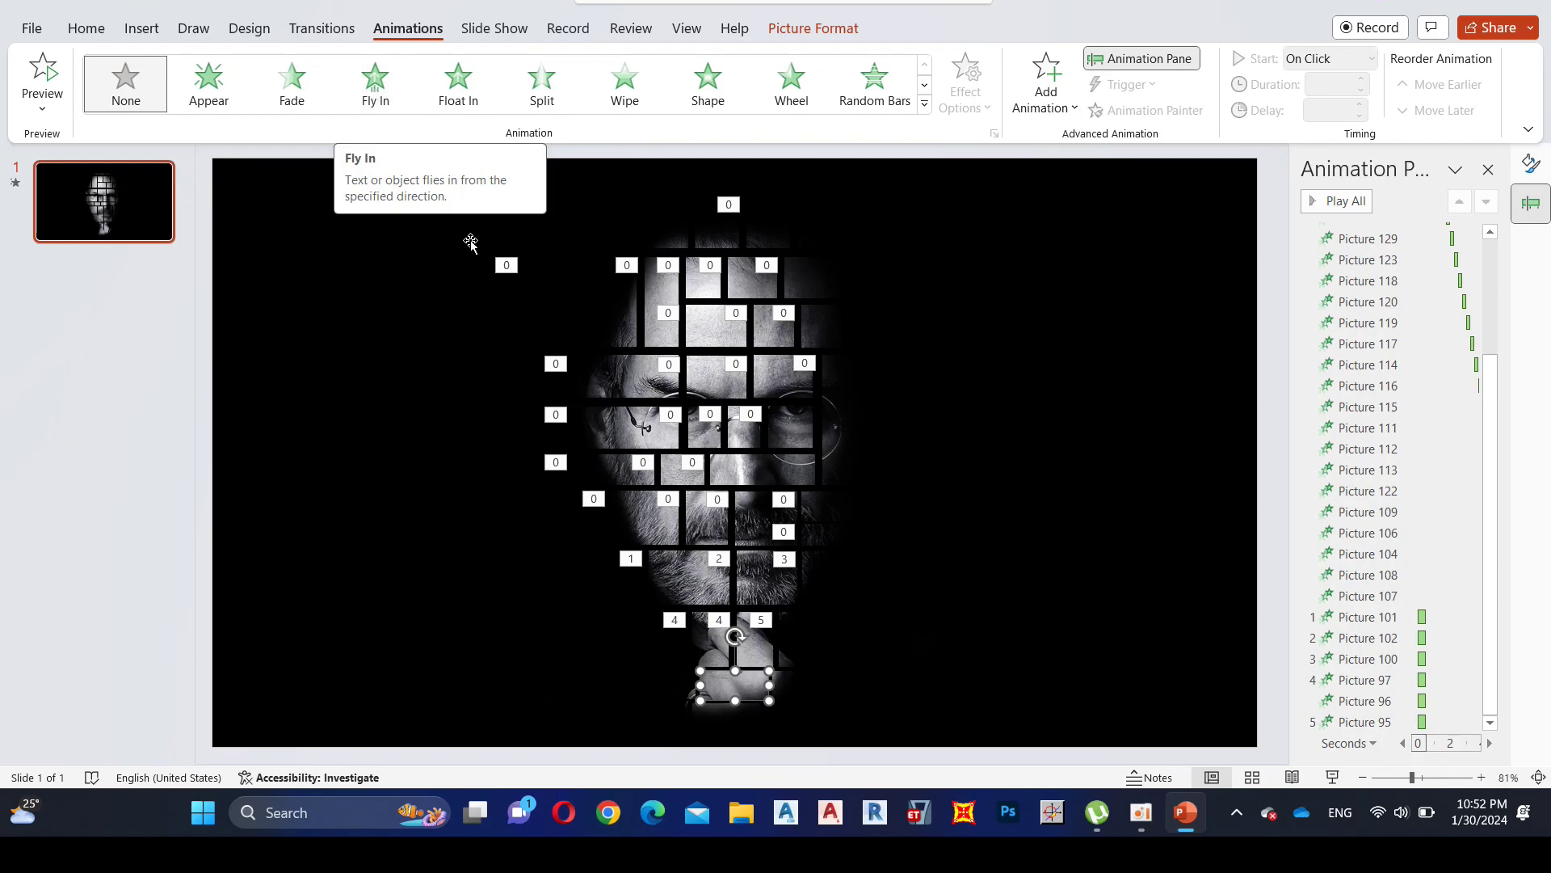
- Apply a Fly In animation with direction From Bottom to the three tiles of the lower hand row and the tile beneath them
click(683, 684)
shift+click(725, 688)
shift+click(780, 673)
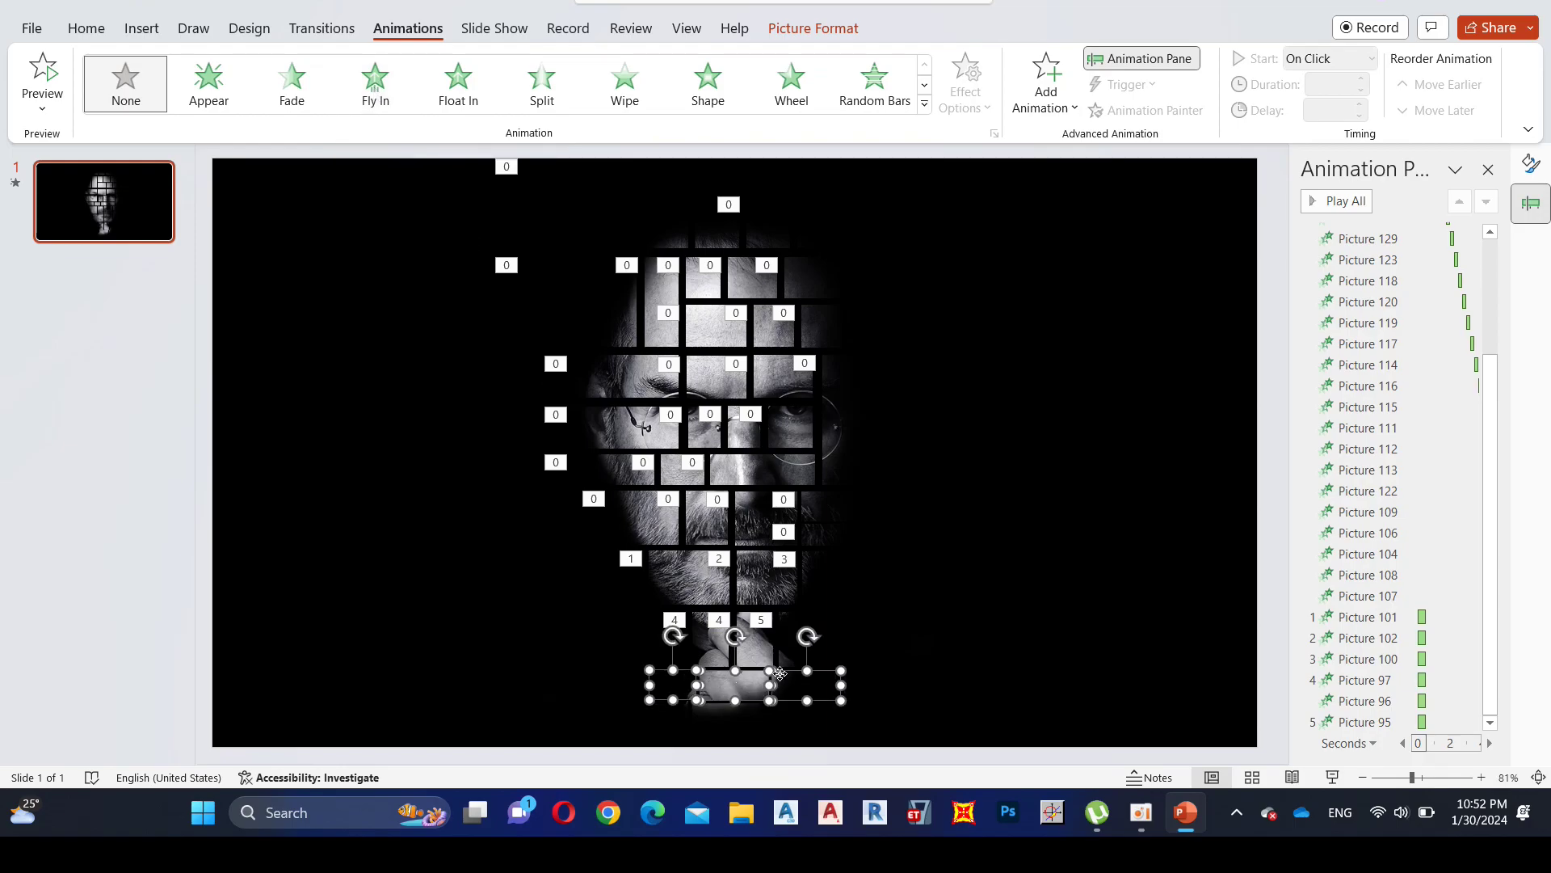
click(353, 89)
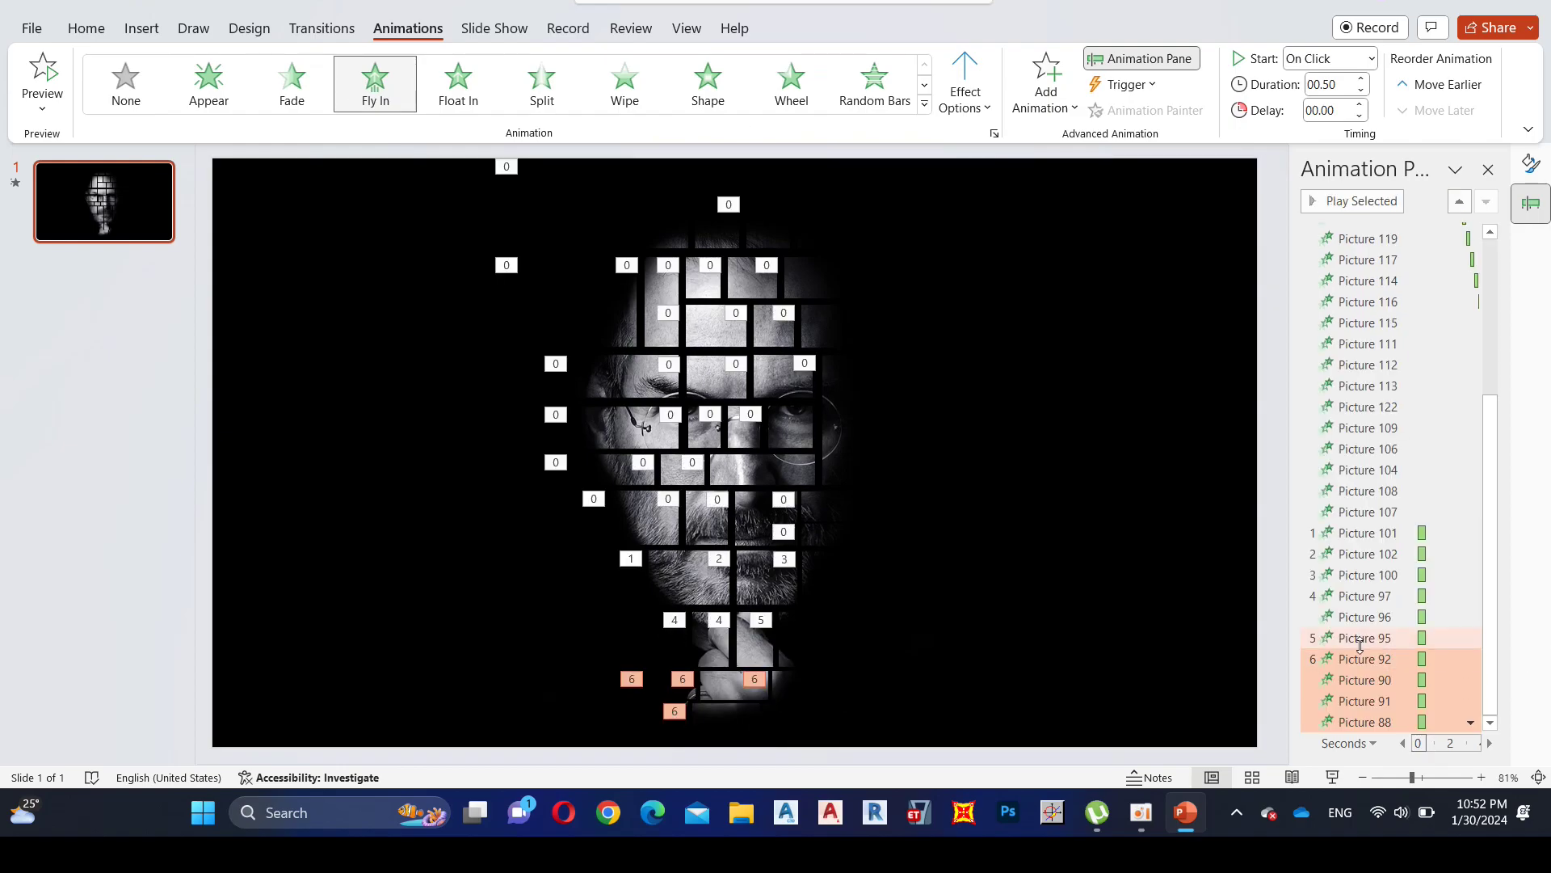
- Set the ten remaining On Click tile animations to After Previous with a duration of 00.25
drag(1326, 539, 1378, 636)
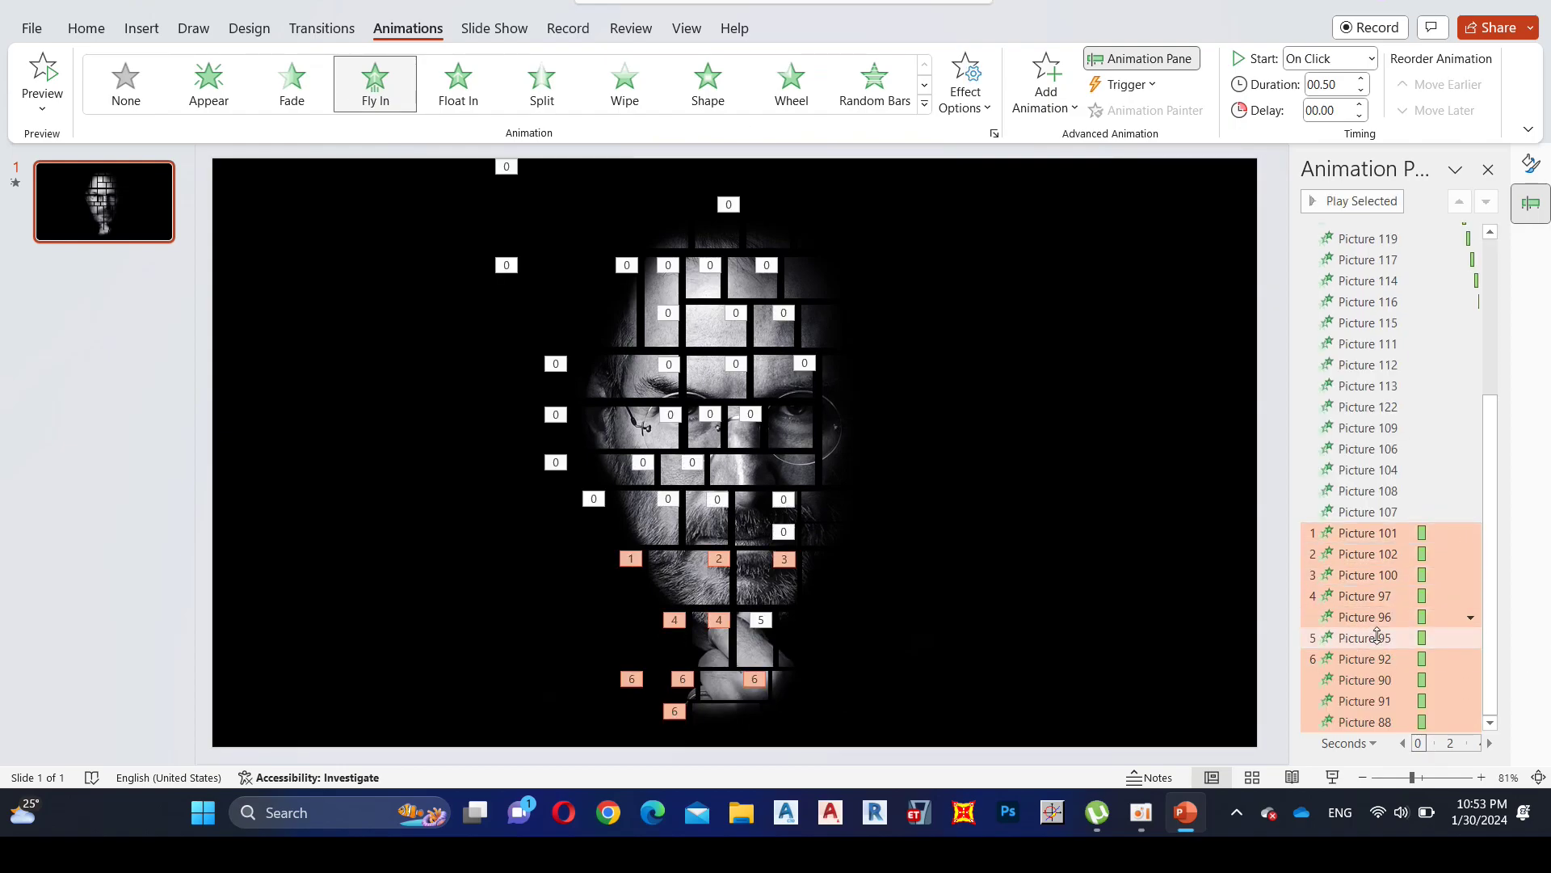
click(1470, 574)
click(1364, 644)
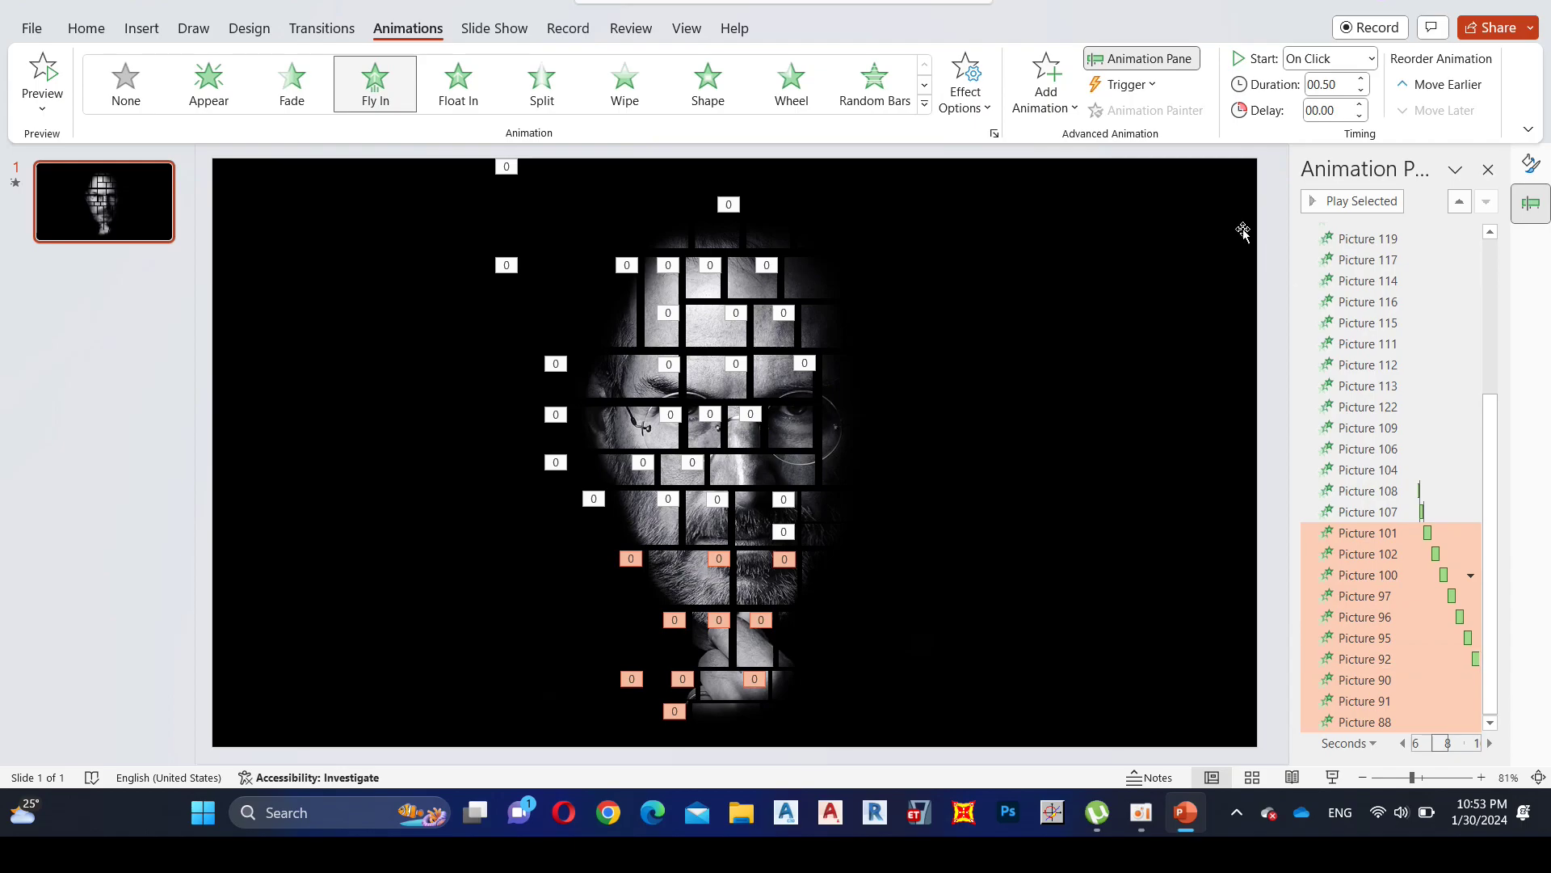
click(1359, 90)
click(1038, 469)
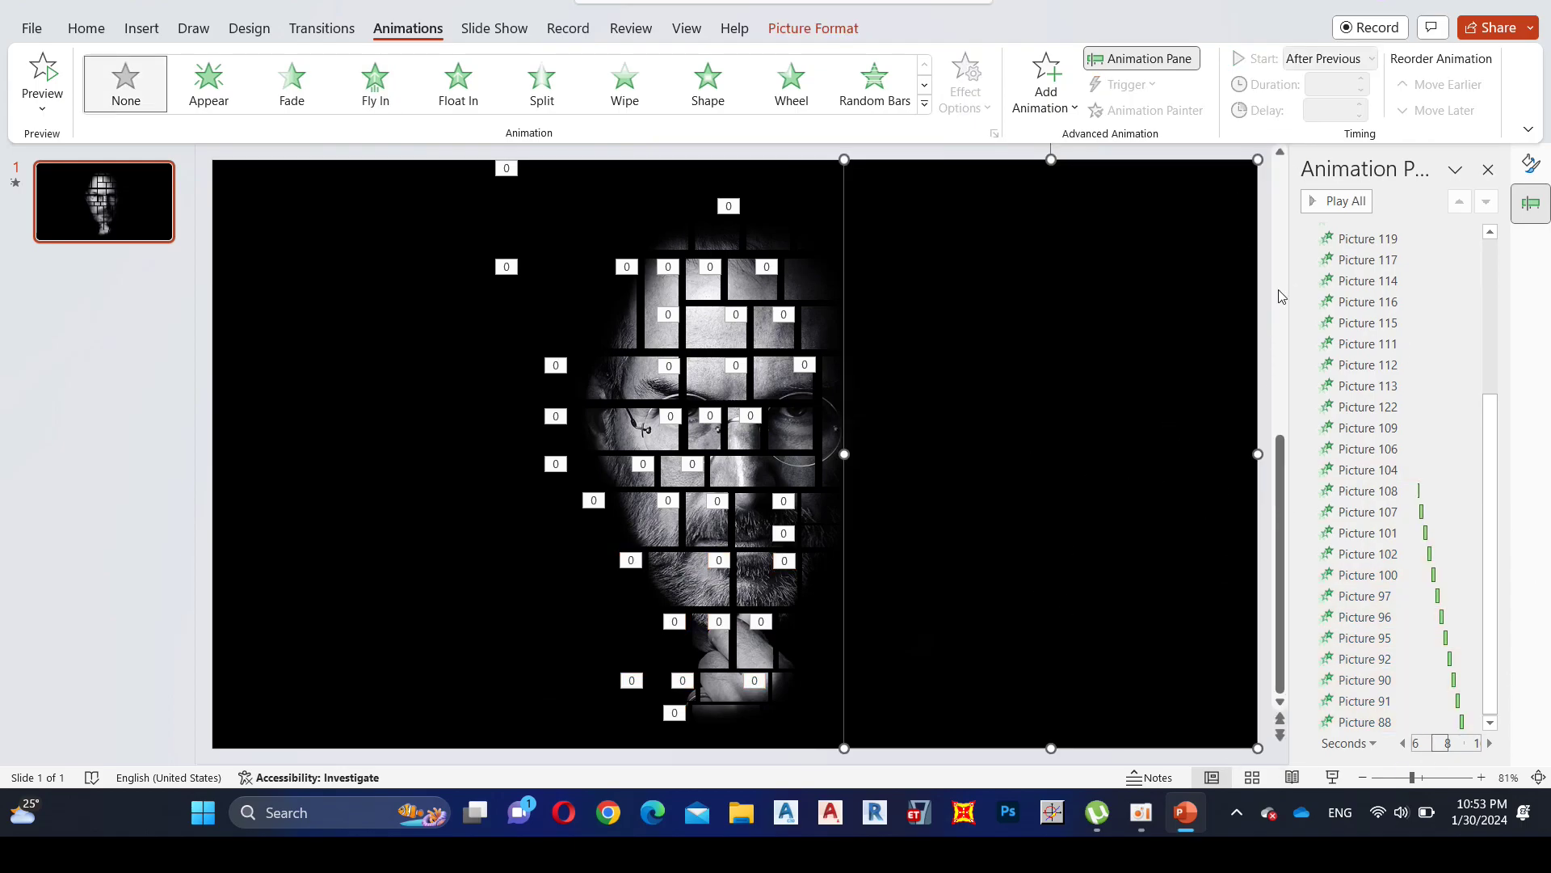
- Play all the tile animations in the editor and start the full-screen slide show of the slide
click(1358, 202)
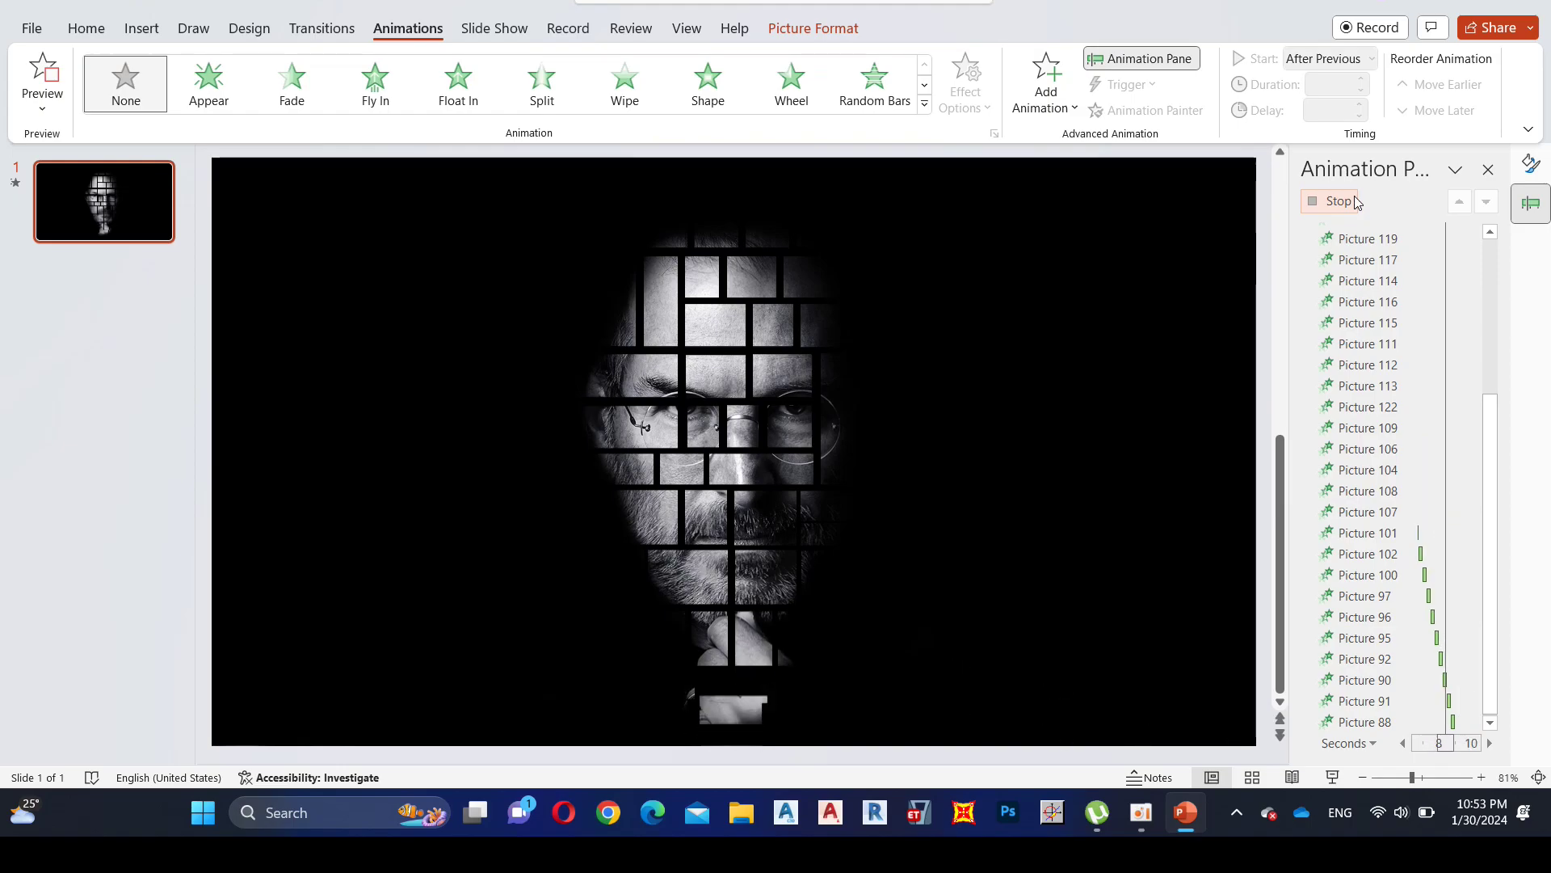
click(1356, 202)
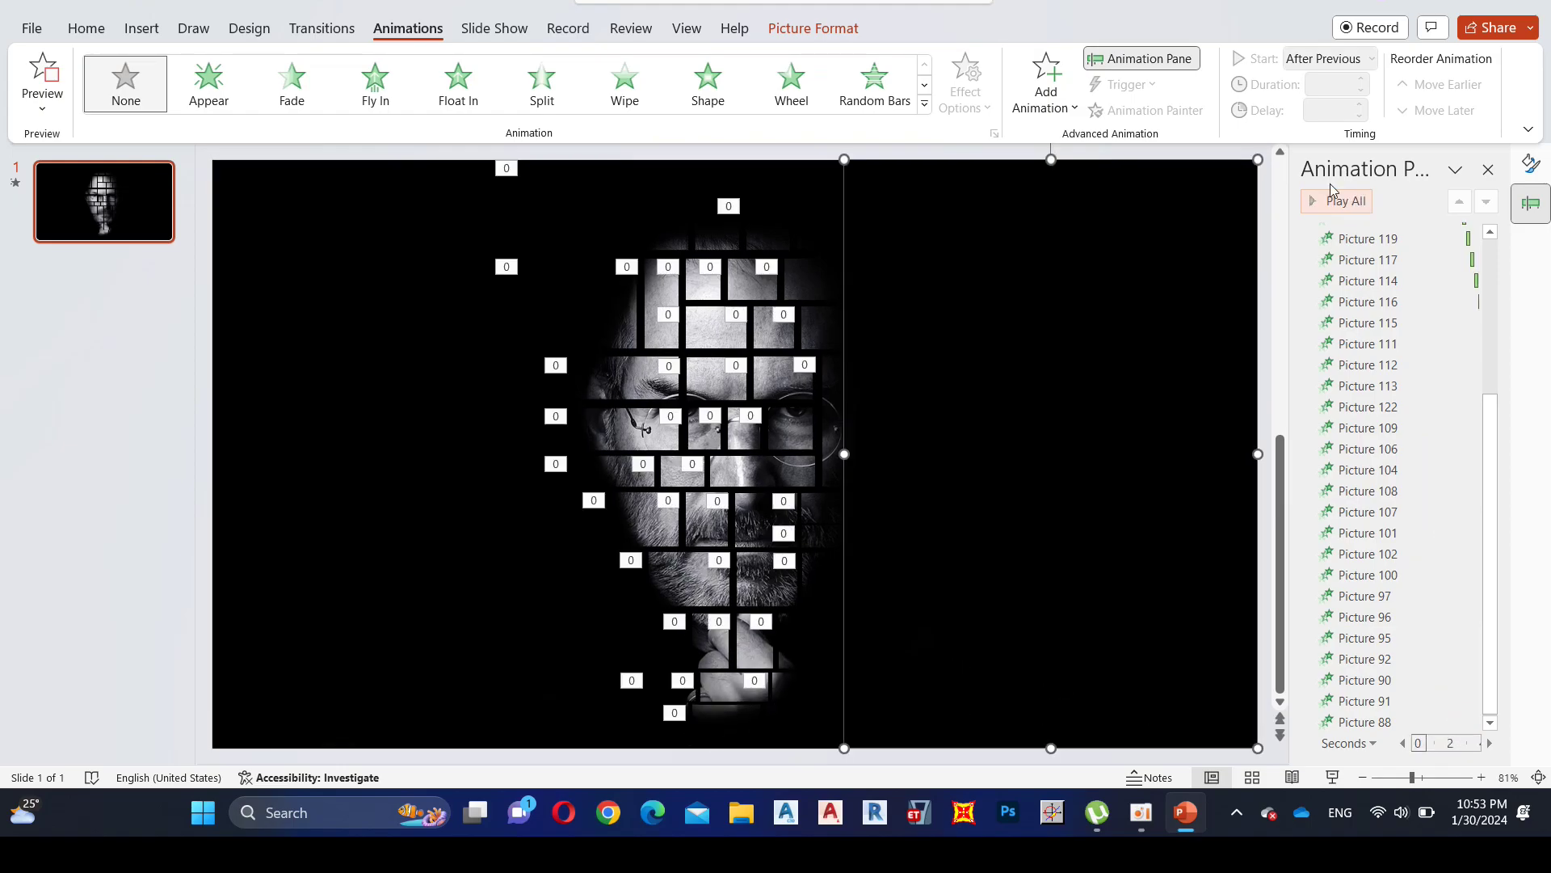
click(950, 153)
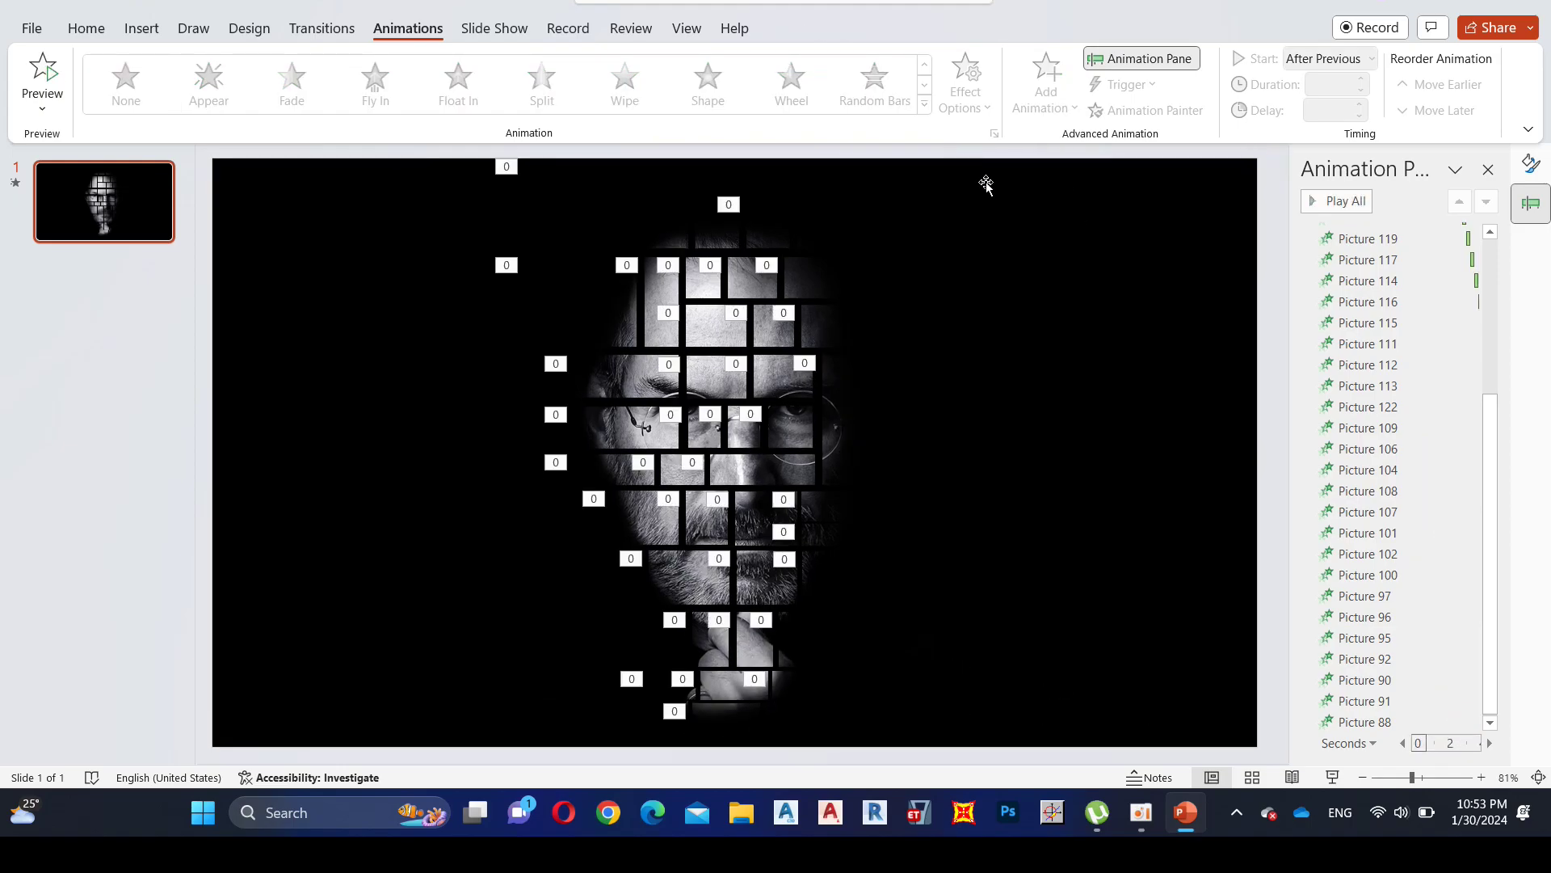
click(1333, 777)
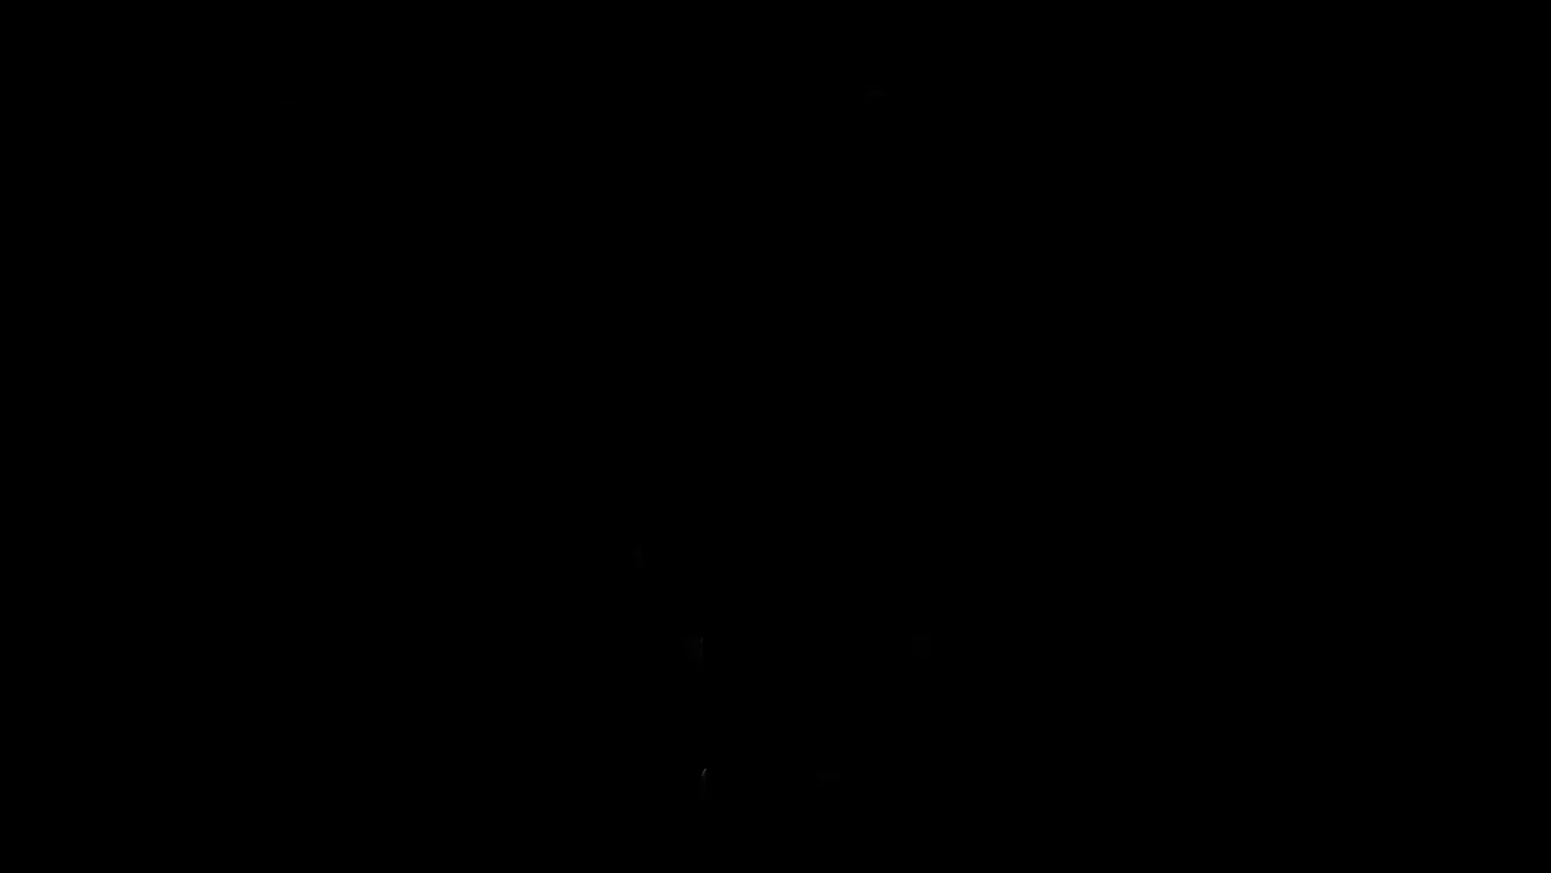